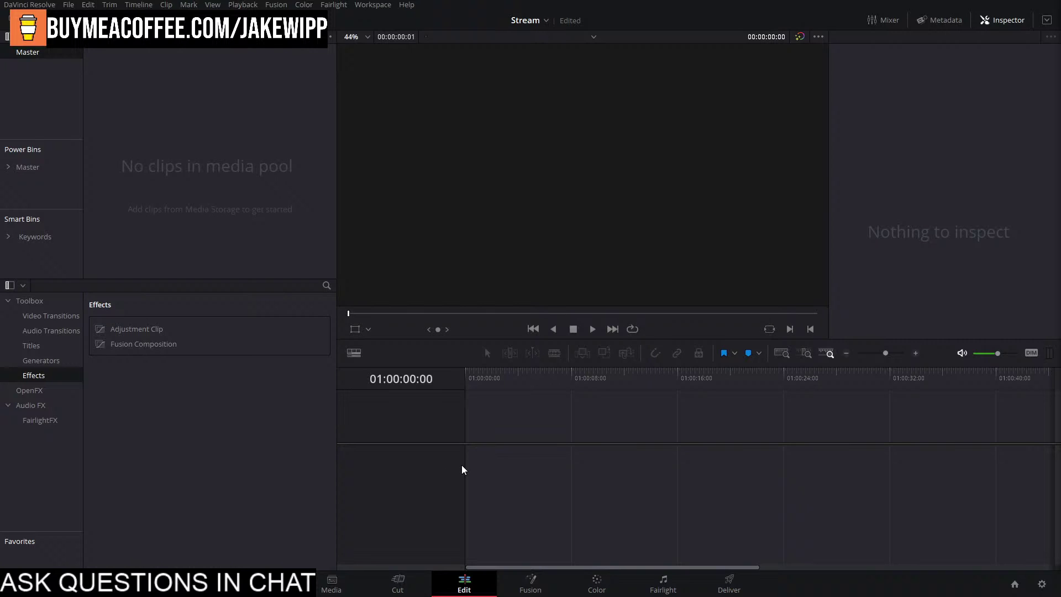
Add a Fusion Composition at the start of the timeline and open it on the Fusion page.
{"action": "key", "text": "ctrl+s"}
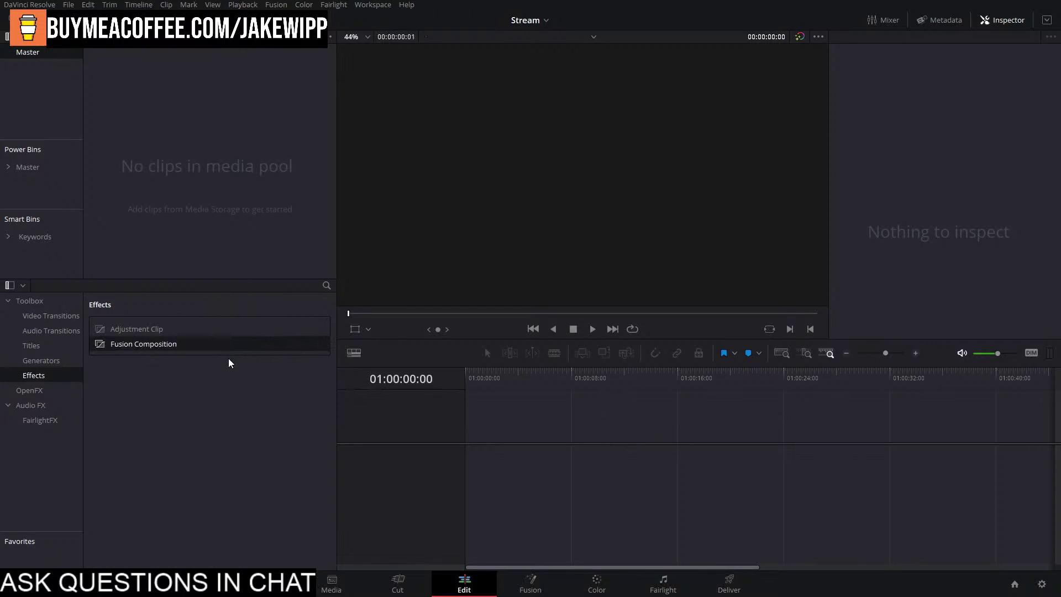
{"action": "left_click_drag", "start_coordinate": [192, 353], "coordinate": [479, 465]}
{"action": "left_click_drag", "start_coordinate": [594, 384], "coordinate": [573, 370]}
{"action": "left_click", "coordinate": [581, 470]}
{"action": "left_click", "coordinate": [531, 584]}
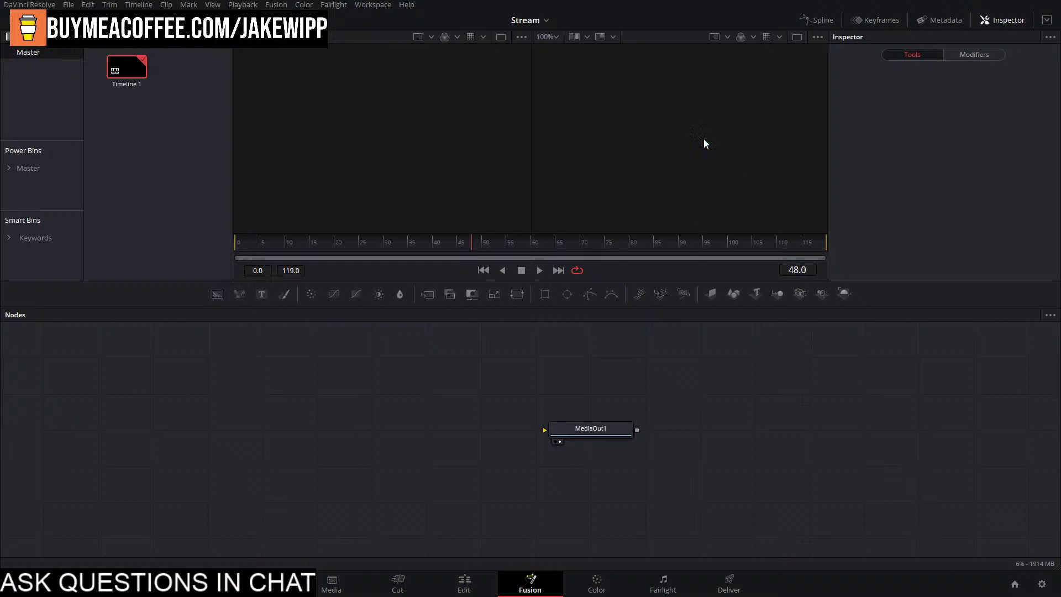
Add a Text+ node containing the presenter's name in capitals and display it in the first viewer.
{"action": "left_click_drag", "start_coordinate": [281, 287], "coordinate": [420, 367]}
{"action": "left_click", "coordinate": [943, 180]}
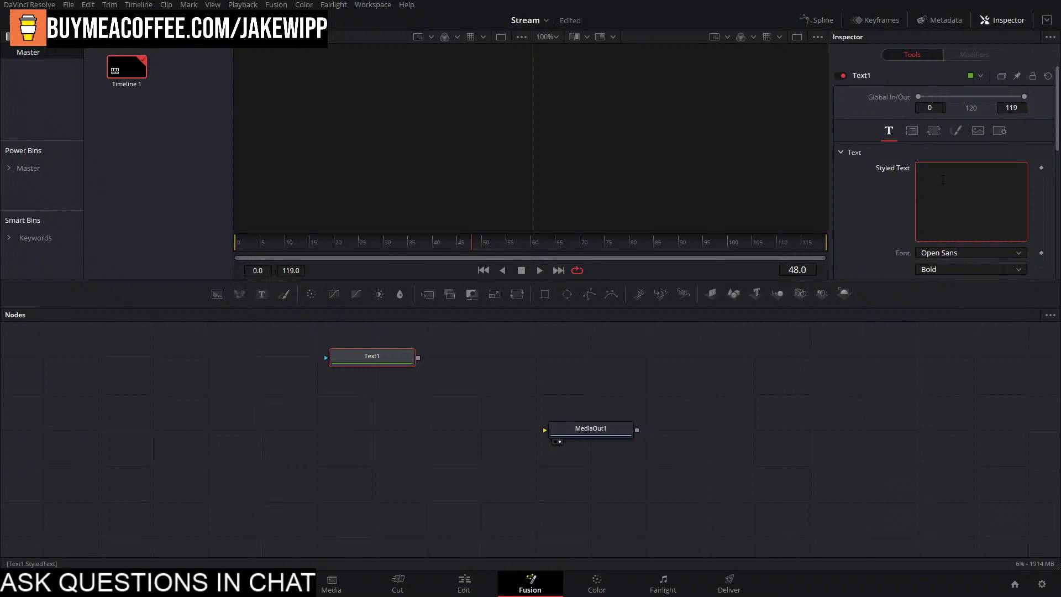
{"action": "type", "text": "JAKE WIPP"}
{"action": "left_click_drag", "start_coordinate": [373, 356], "coordinate": [336, 389]}
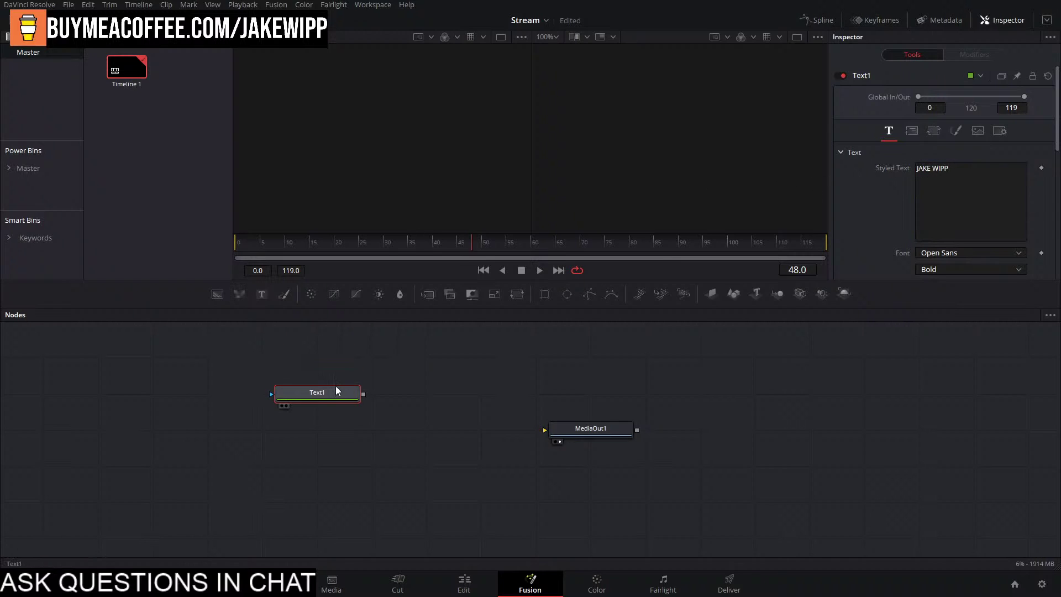
{"action": "key", "text": "1"}
Set the text's font to Work Sans Black and enlarge it to a size of about 0.24.
{"action": "left_click", "coordinate": [964, 253]}
{"action": "scroll", "coordinate": [966, 405], "scroll_direction": "down", "scroll_amount": 15}
{"action": "left_click", "coordinate": [960, 486]}
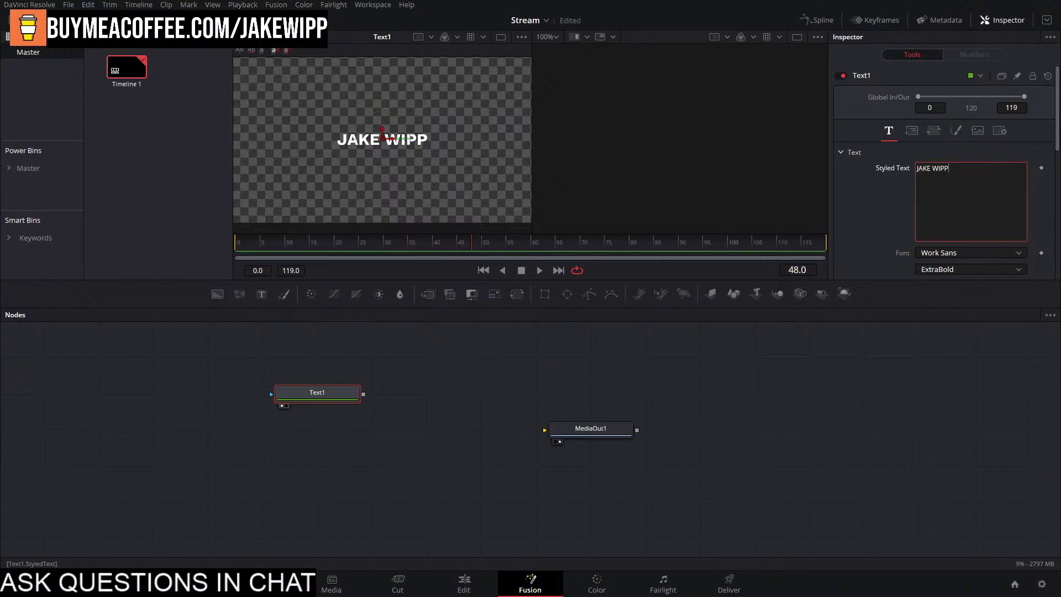
{"action": "scroll", "coordinate": [878, 262], "scroll_direction": "down", "scroll_amount": 2}
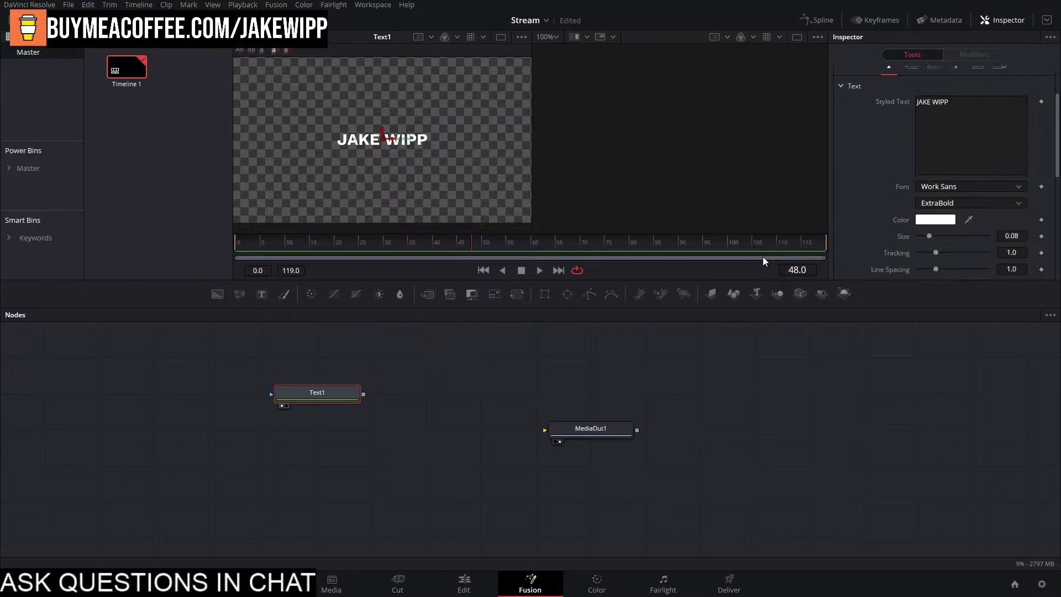
{"action": "left_click_drag", "start_coordinate": [929, 237], "coordinate": [954, 230]}
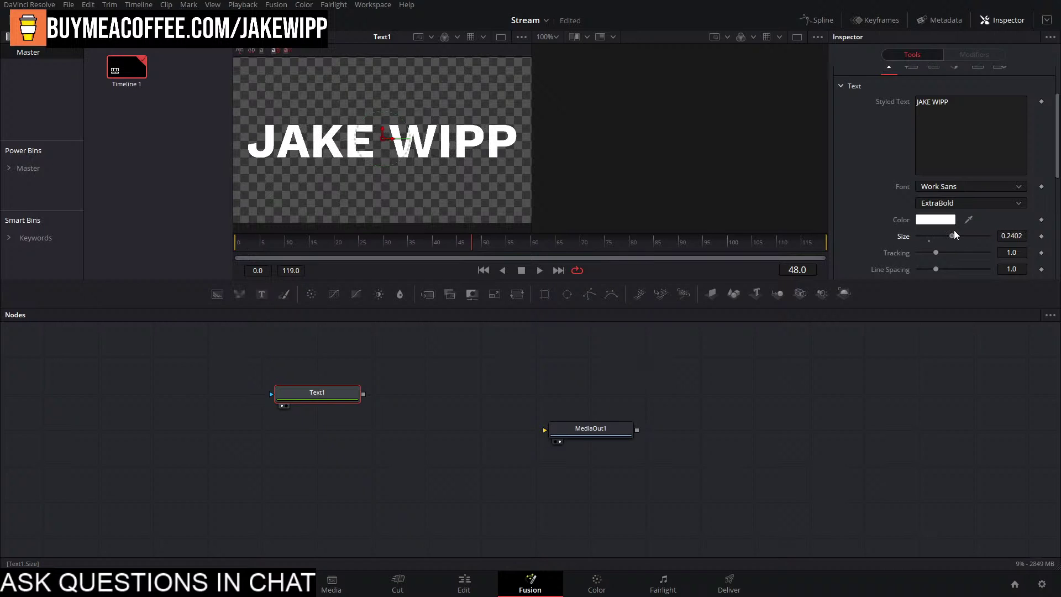
{"action": "left_click", "coordinate": [951, 205]}
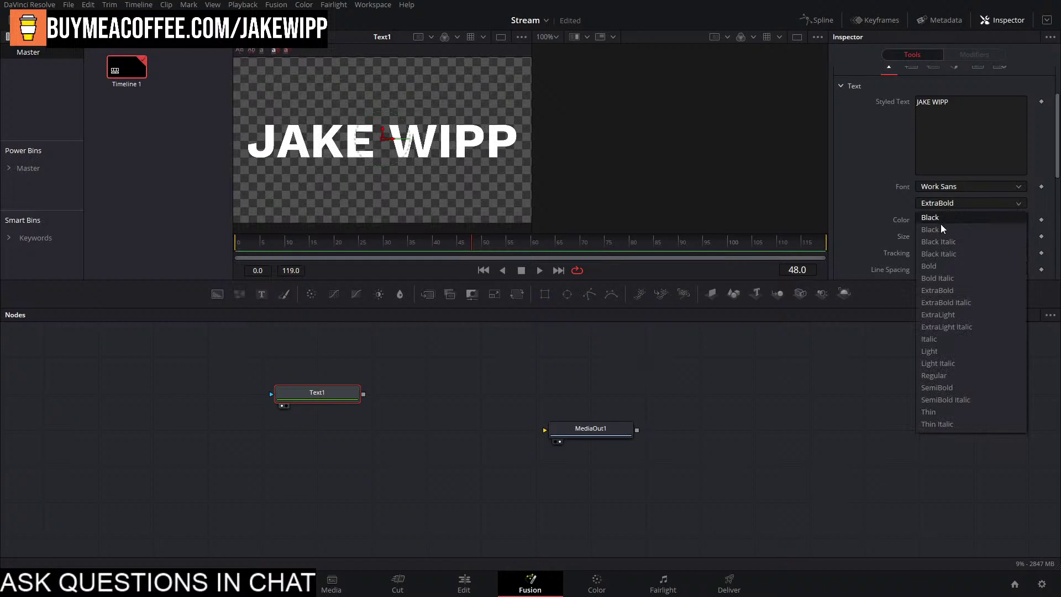
{"action": "left_click", "coordinate": [941, 224]}
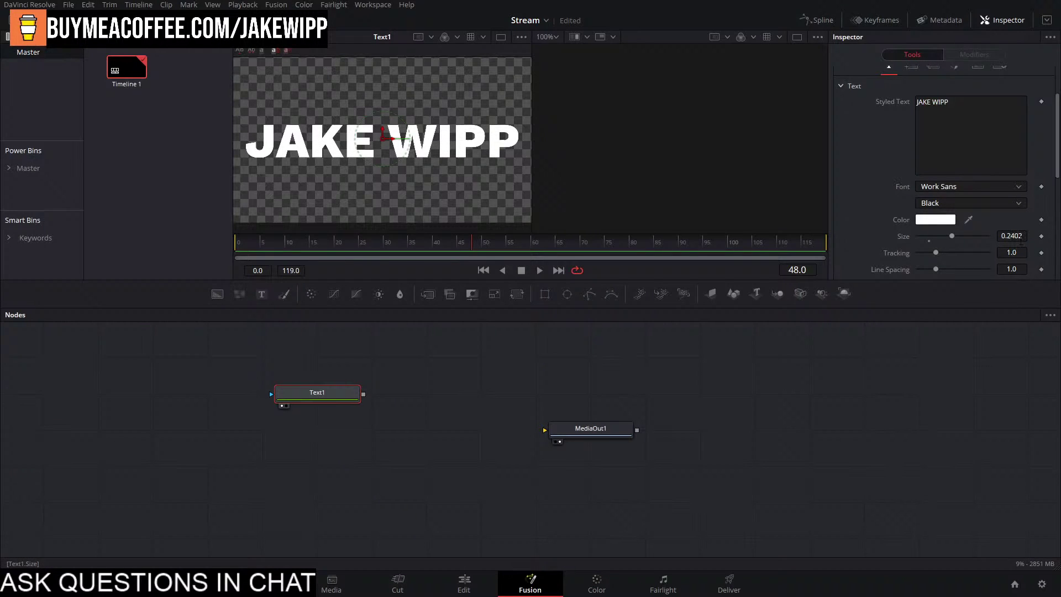
Break the styled text after the first name so the surname sits on a second line.
{"action": "left_click", "coordinate": [933, 102]}
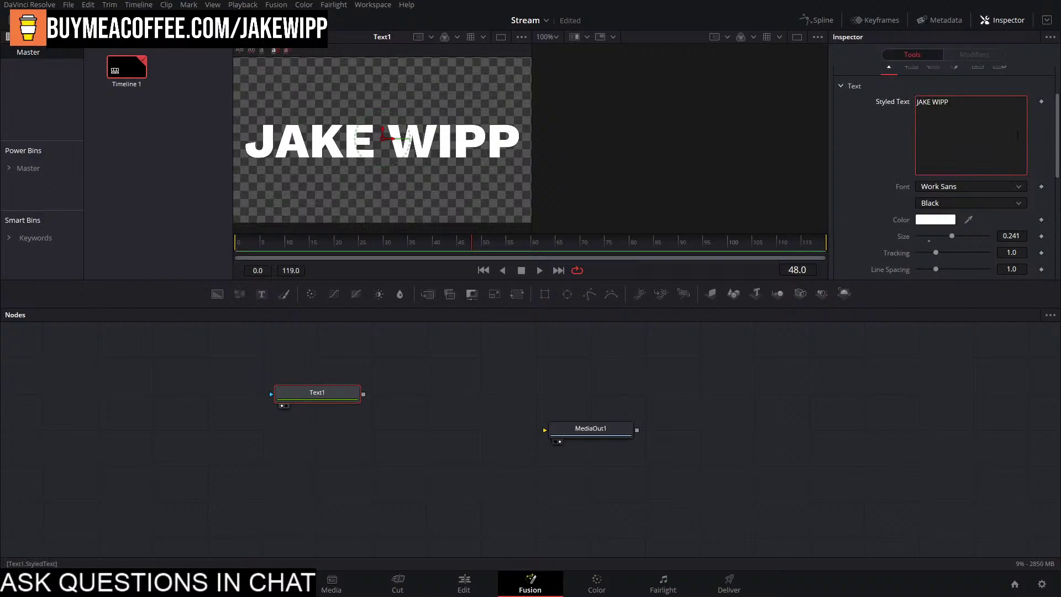
{"action": "key", "text": "BackSpace"}
{"action": "key", "text": "Return"}
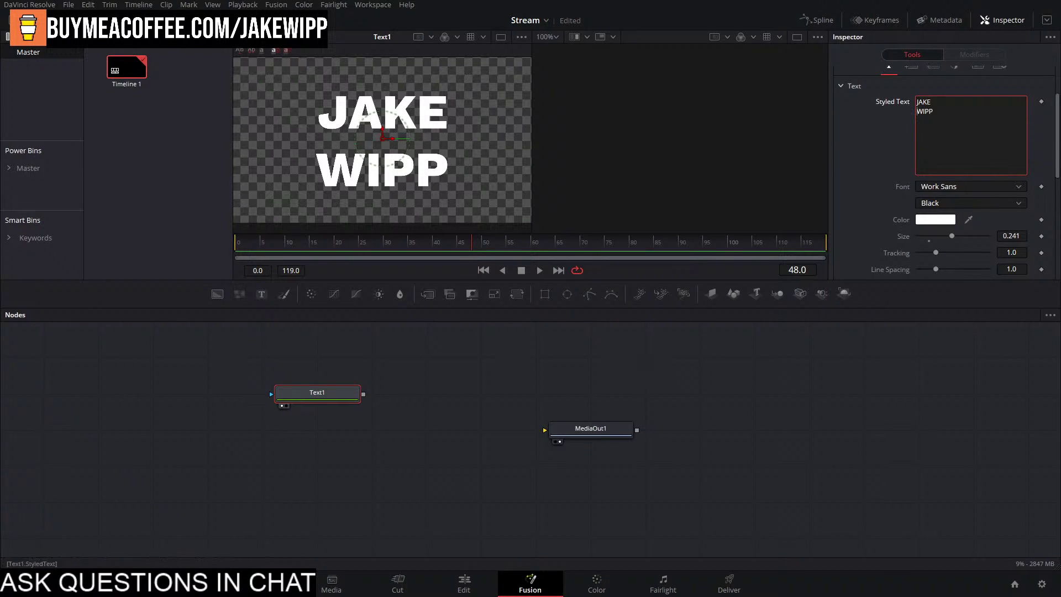
Set the text's size to about 0.4046, tracking to 1.049 and line spacing to 0.786, and save the project.
{"action": "mouse_move", "coordinate": [961, 237]}
{"action": "left_mouse_down"}
{"action": "mouse_move", "coordinate": [989, 226]}
{"action": "mouse_move", "coordinate": [977, 236]}
{"action": "left_mouse_up"}
{"action": "left_click_drag", "start_coordinate": [936, 269], "coordinate": [934, 269]}
{"action": "left_click_drag", "start_coordinate": [976, 236], "coordinate": [936, 253]}
{"action": "left_click", "coordinate": [699, 391]}
{"action": "key", "text": "ctrl+s"}
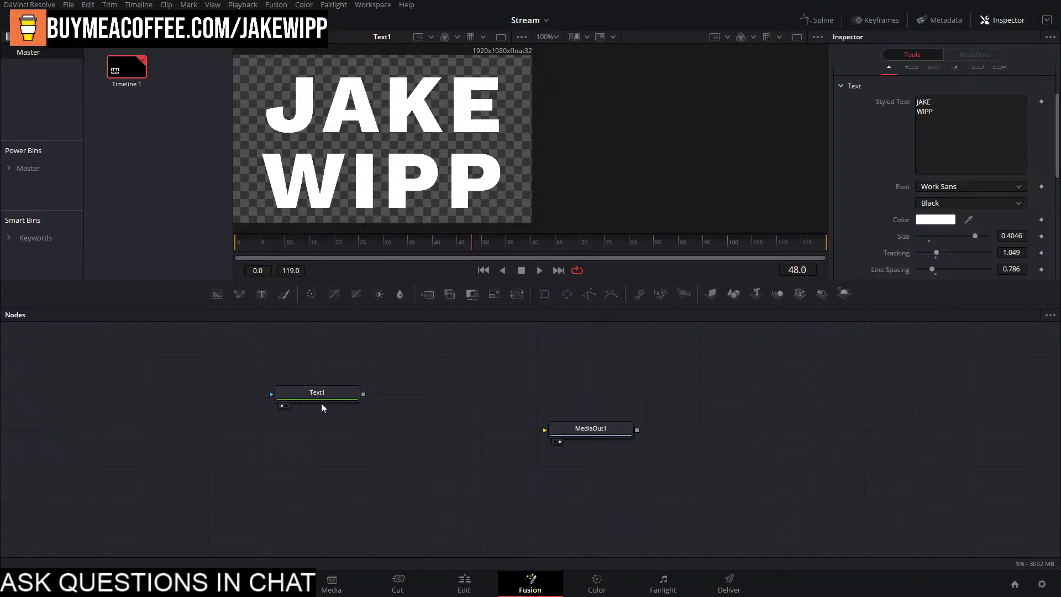
Try an inverted rectangle mask on the text node, about 0.079 high, cutting a band through the upper line of text.
{"action": "left_click_drag", "start_coordinate": [309, 397], "coordinate": [201, 396]}
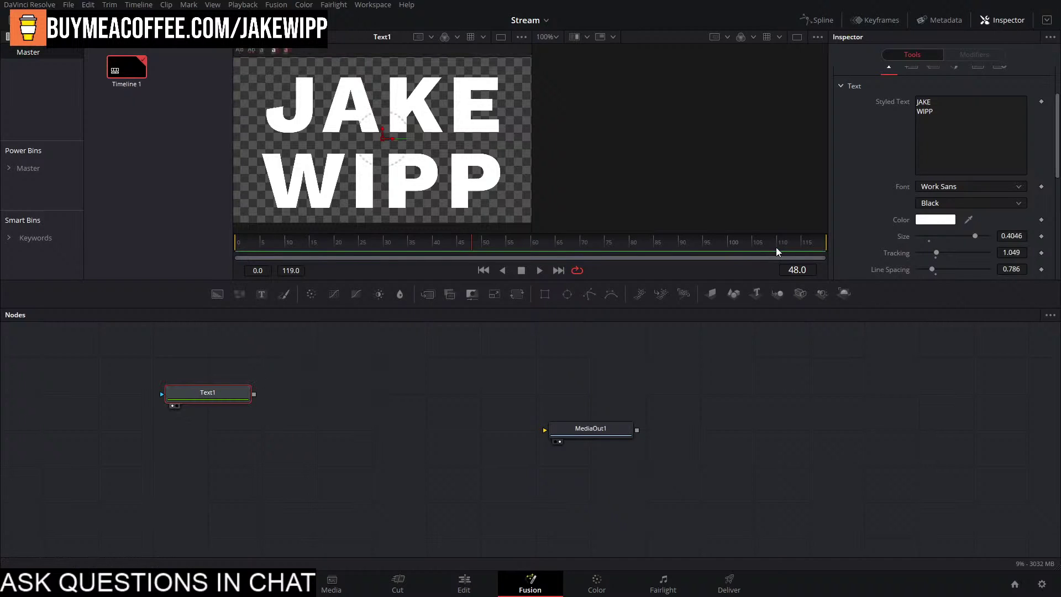
{"action": "left_click_drag", "start_coordinate": [543, 293], "coordinate": [220, 391]}
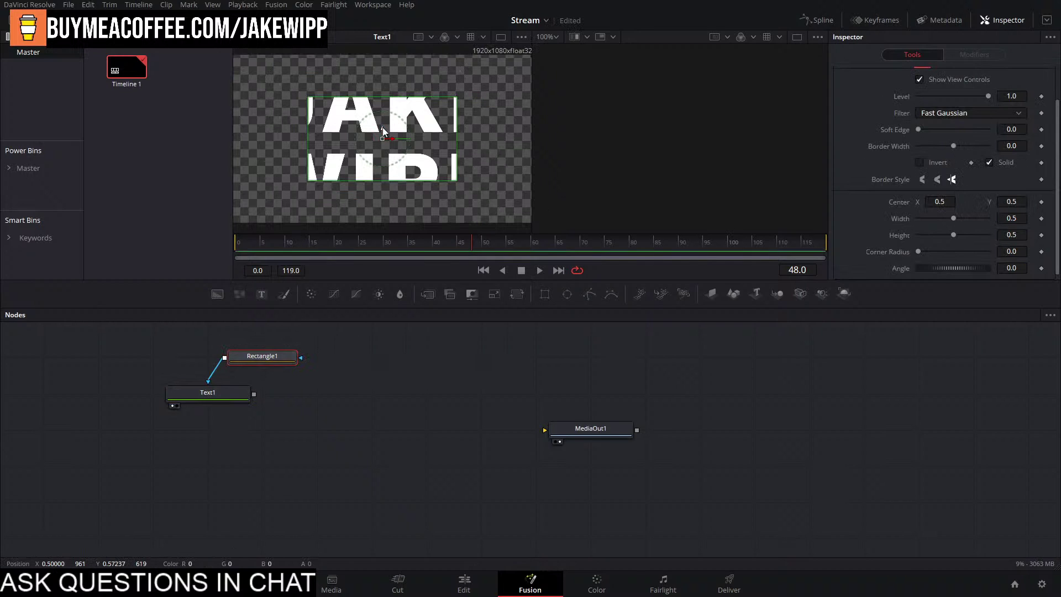
{"action": "left_click_drag", "start_coordinate": [384, 127], "coordinate": [383, 155]}
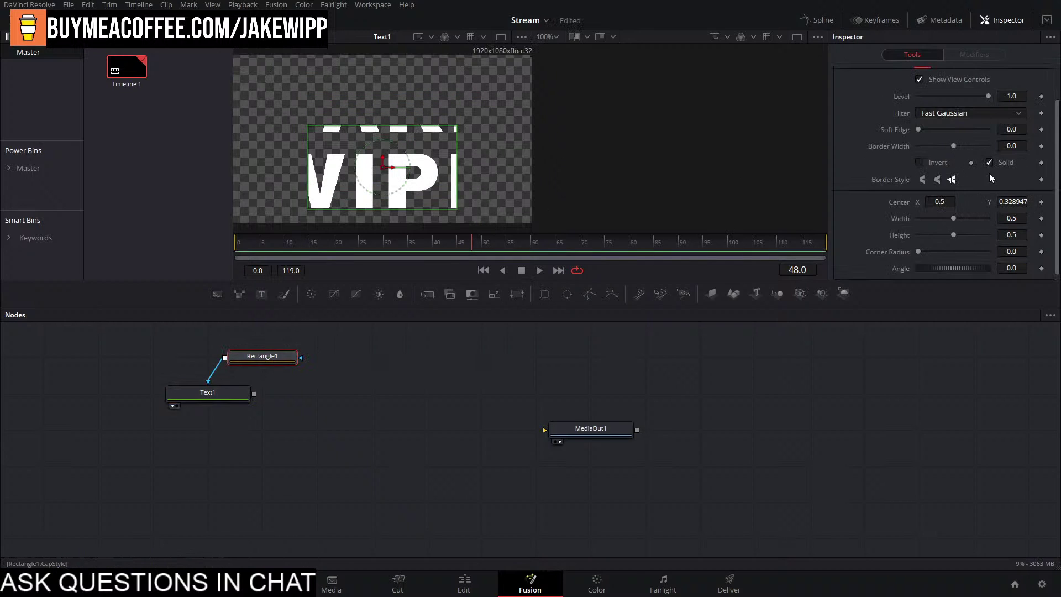
{"action": "left_click", "coordinate": [920, 162]}
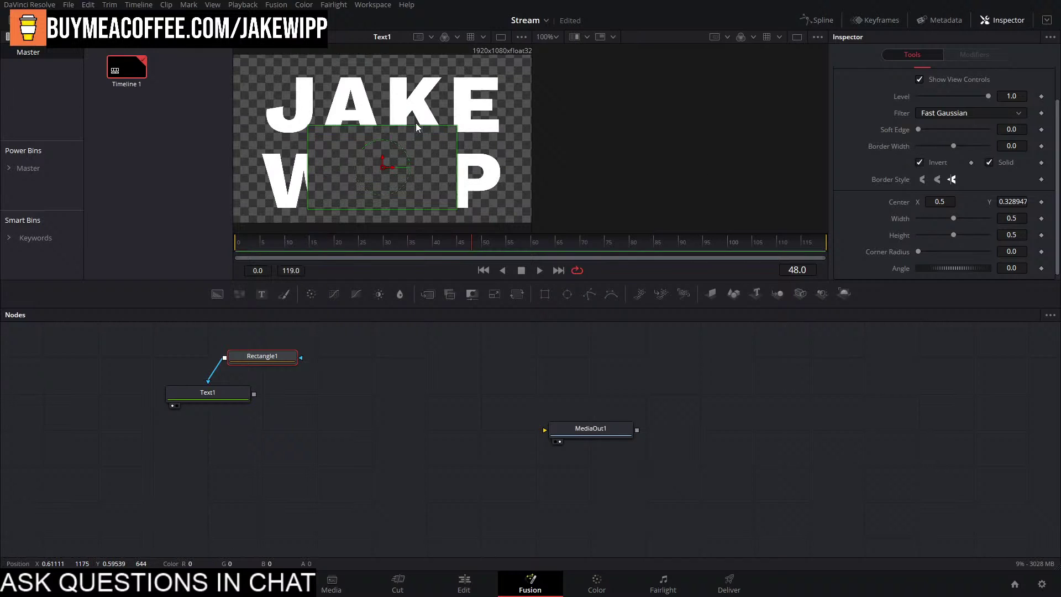
{"action": "left_click_drag", "start_coordinate": [416, 125], "coordinate": [403, 108]}
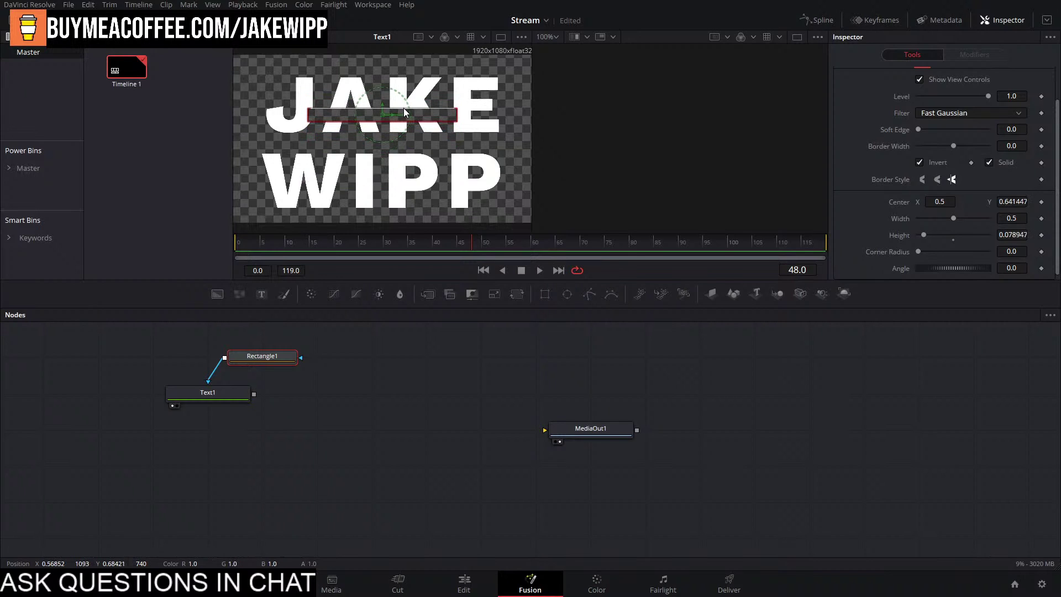
Delete the rectangle mask from the text node.
{"action": "left_click", "coordinate": [224, 394]}
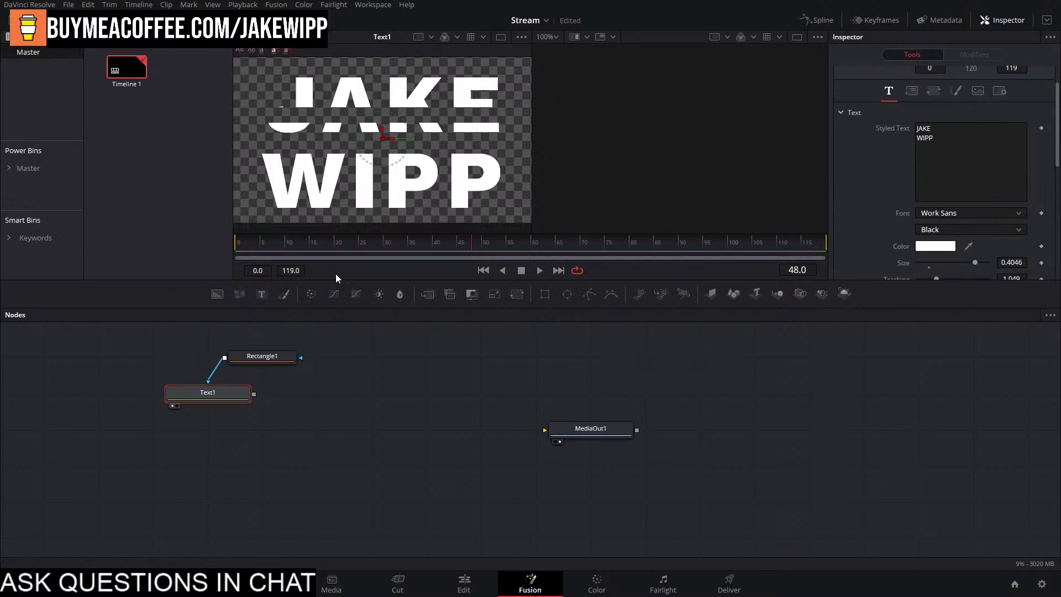
{"action": "left_click_drag", "start_coordinate": [333, 347], "coordinate": [267, 365]}
{"action": "key", "text": "Delete"}
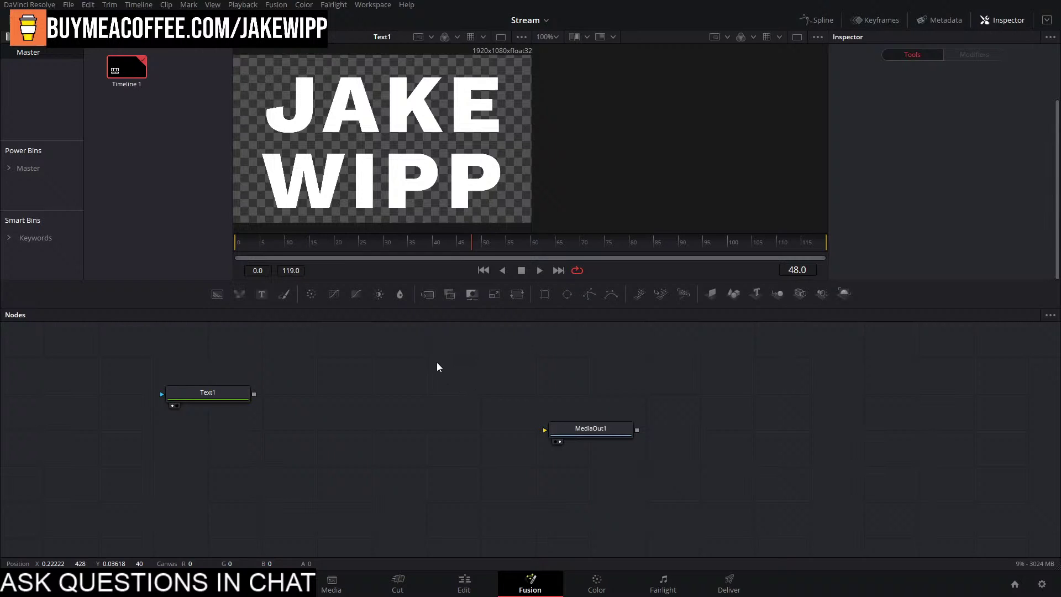
Look through the project's Master Settings and close them without changes.
{"action": "left_click_drag", "start_coordinate": [208, 393], "coordinate": [263, 357]}
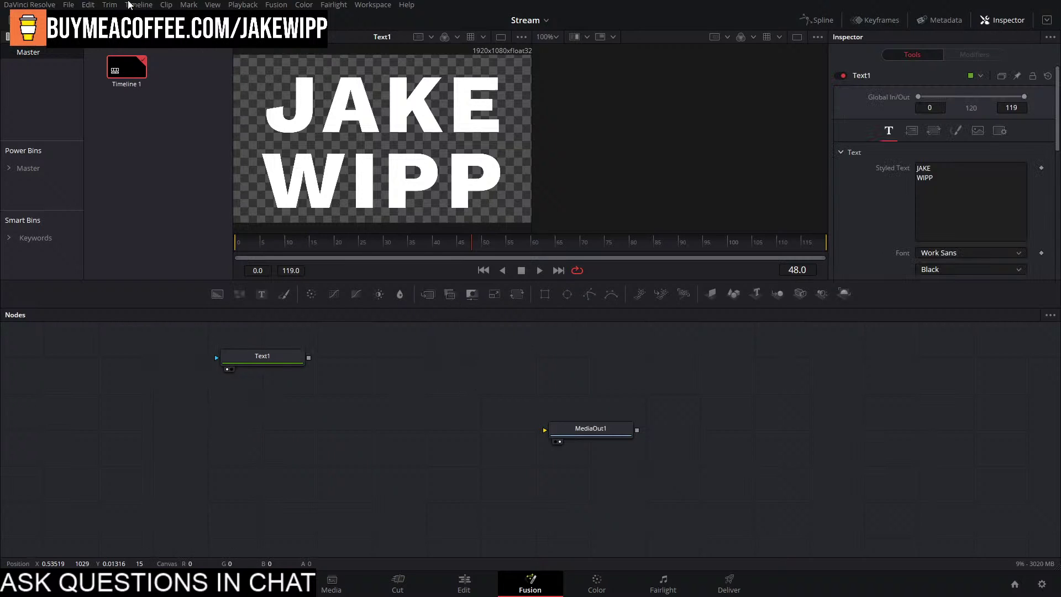
{"action": "left_click", "coordinate": [77, 5]}
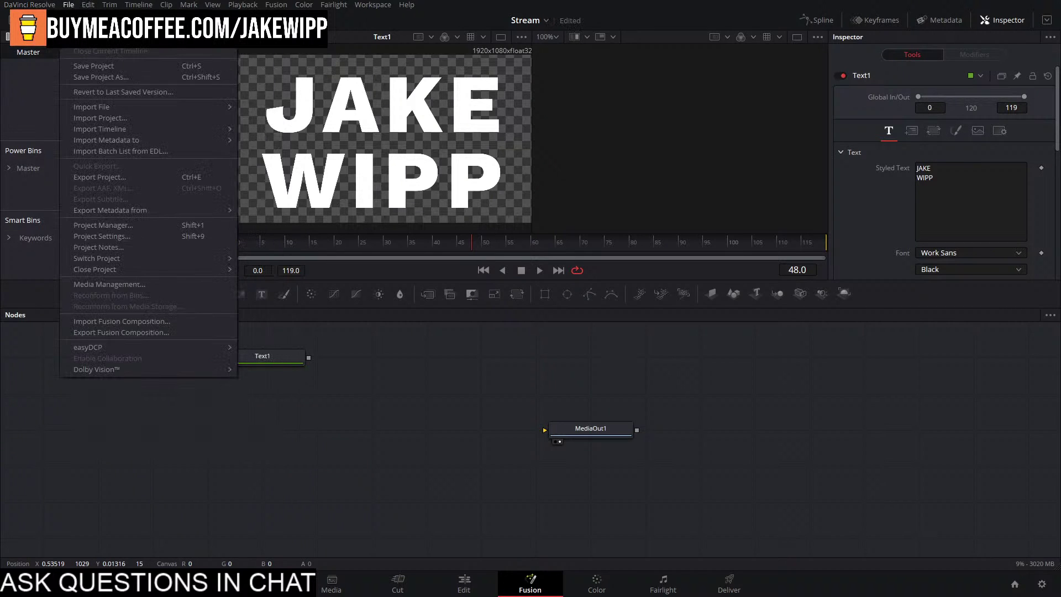
{"action": "left_click", "coordinate": [129, 235]}
{"action": "scroll", "coordinate": [589, 266], "scroll_direction": "down", "scroll_amount": 5}
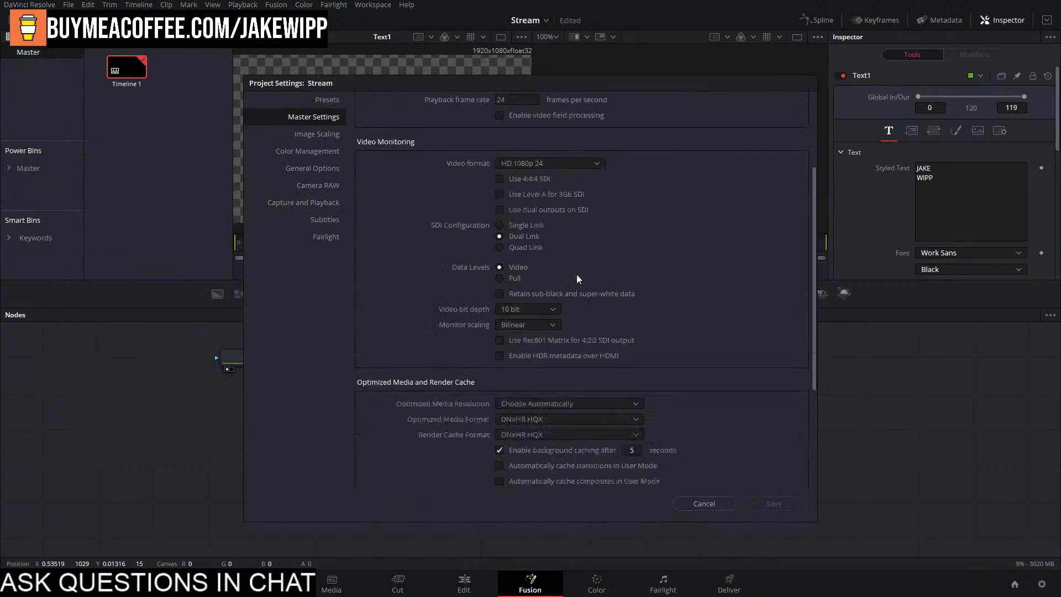
{"action": "key", "text": "Escape"}
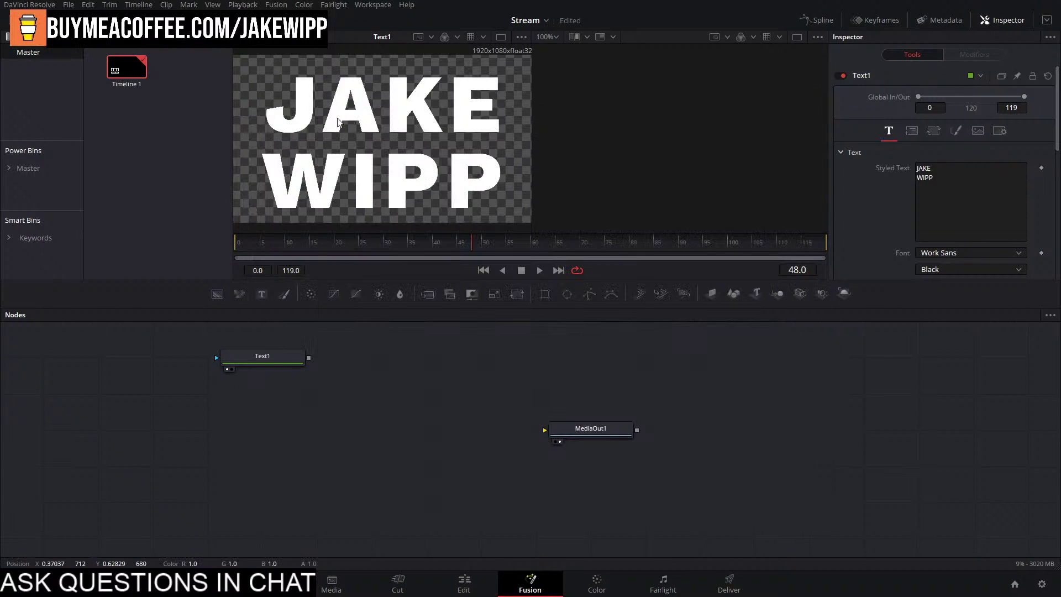
Check the Project Save and Load options in the user preferences.
{"action": "left_click", "coordinate": [27, 4]}
{"action": "left_click", "coordinate": [37, 59]}
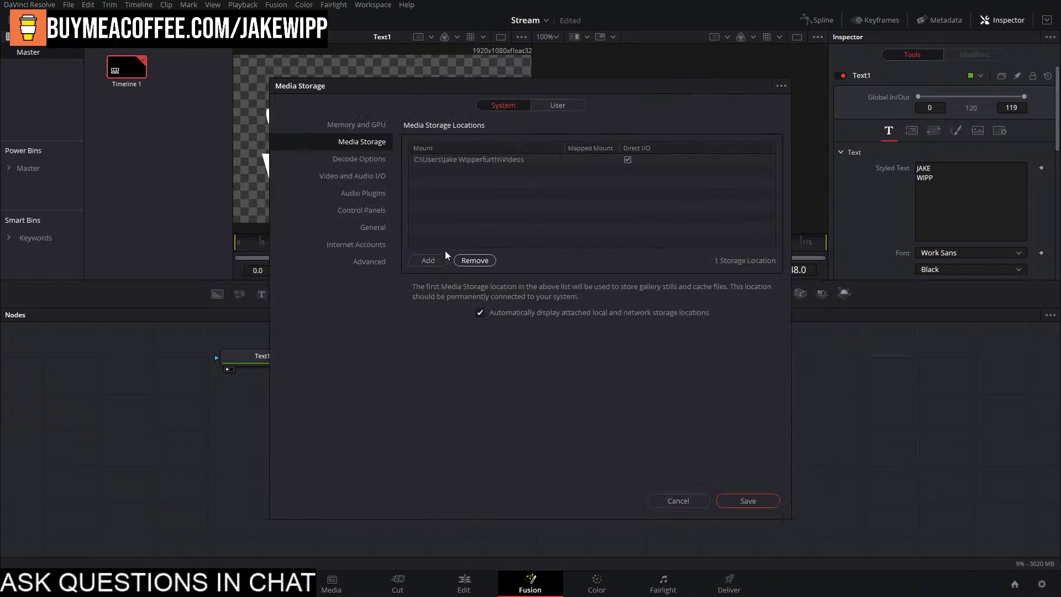
{"action": "left_click", "coordinate": [556, 107]}
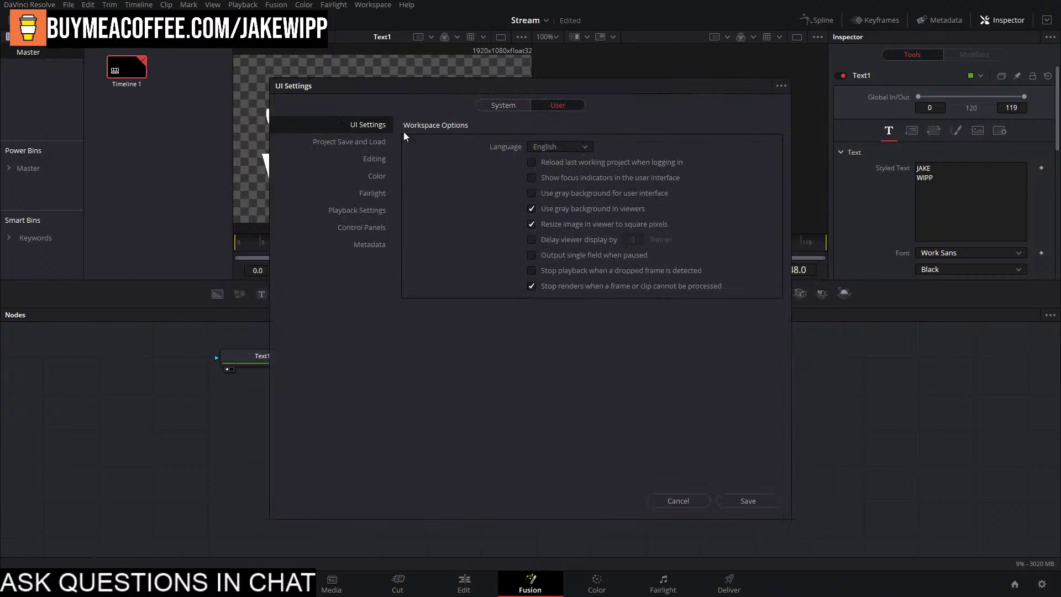
{"action": "left_click", "coordinate": [371, 142]}
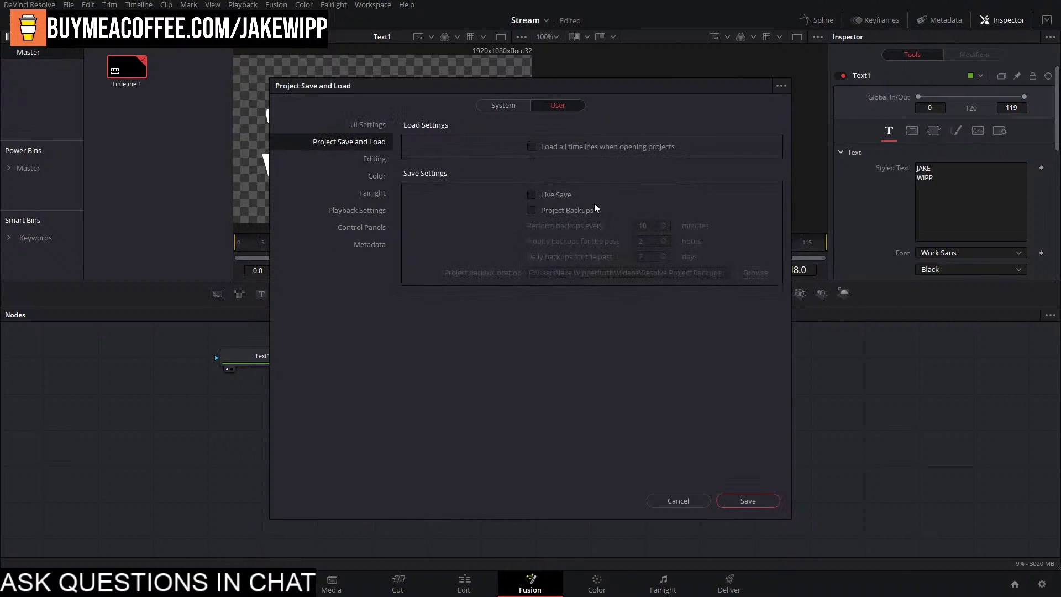
{"action": "left_click", "coordinate": [747, 501]}
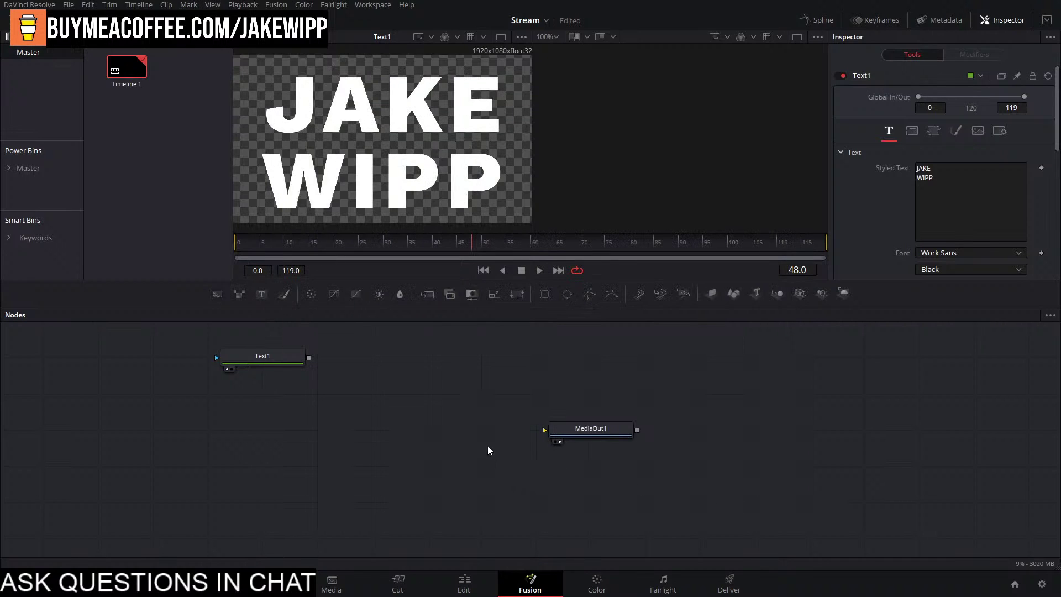
Move the text node into line with the MediaOut1 node.
{"action": "left_click_drag", "start_coordinate": [275, 356], "coordinate": [189, 429]}
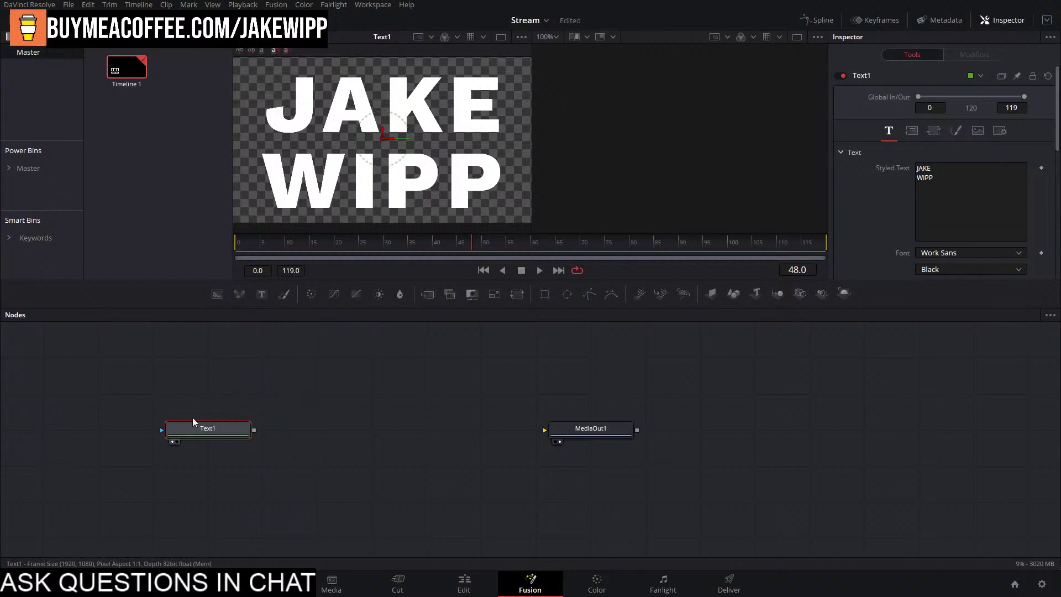
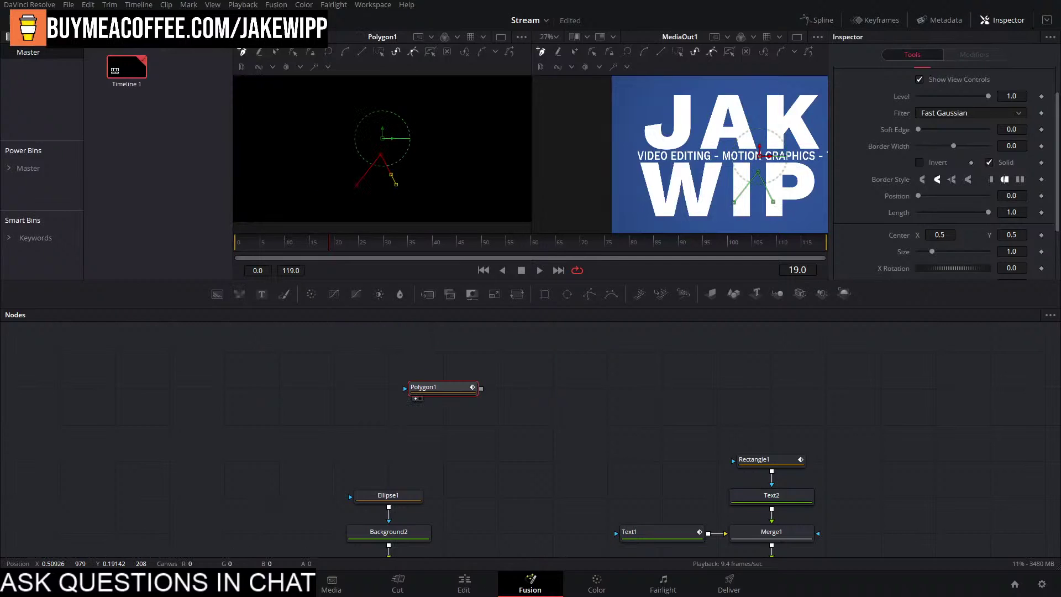
Continue the Polygon1 stick figure from the top of its legs, drawing a straight torso and both arms.
{"action": "left_click_drag", "start_coordinate": [393, 181], "coordinate": [414, 235]}
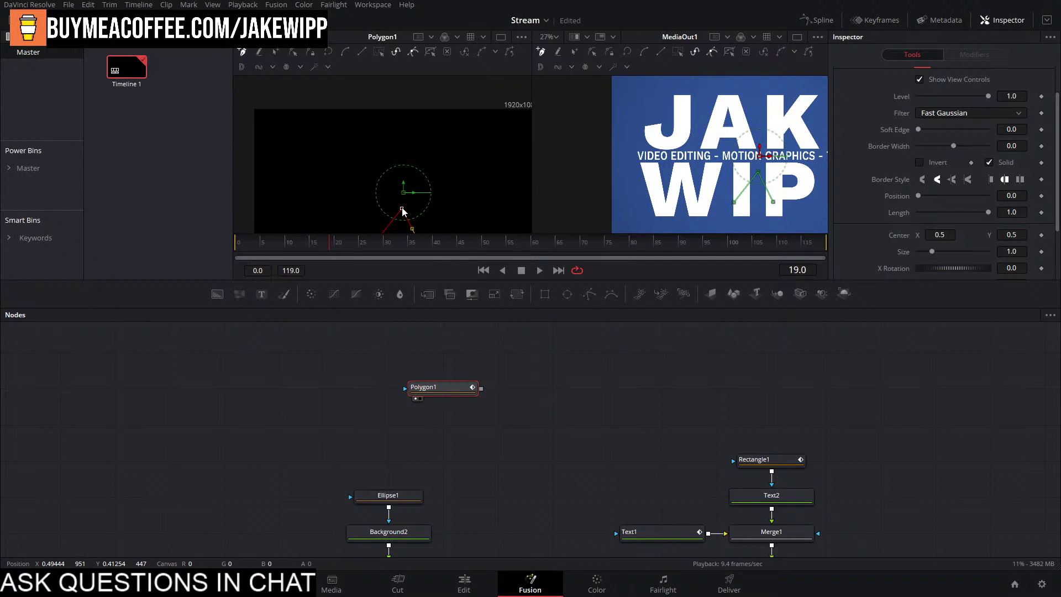
{"action": "key", "text": "shift+space"}
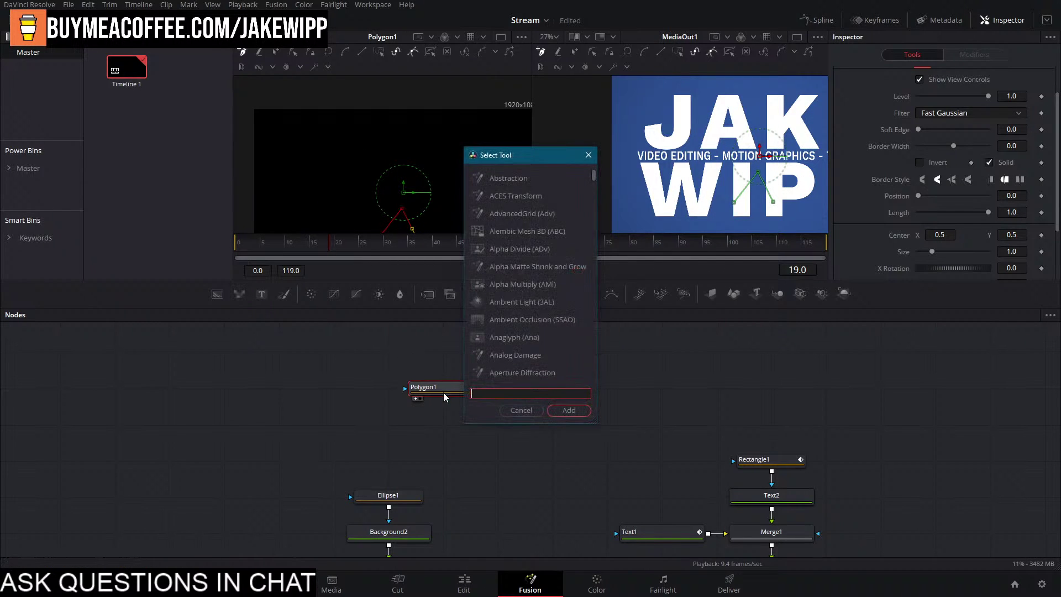
{"action": "key", "text": "Escape"}
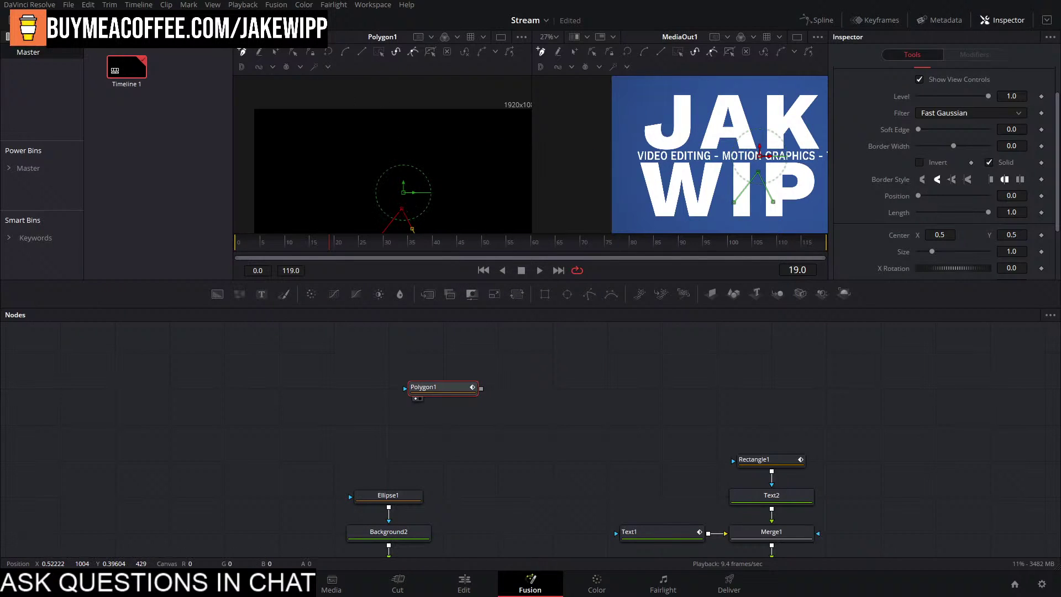
{"action": "left_click", "coordinate": [411, 211]}
{"action": "left_click_drag", "start_coordinate": [409, 213], "coordinate": [402, 212]}
{"action": "left_click", "coordinate": [402, 170]}
{"action": "left_click", "coordinate": [378, 180]}
{"action": "left_click", "coordinate": [390, 166]}
{"action": "left_click_drag", "start_coordinate": [396, 161], "coordinate": [402, 170]}
{"action": "left_click", "coordinate": [429, 179]}
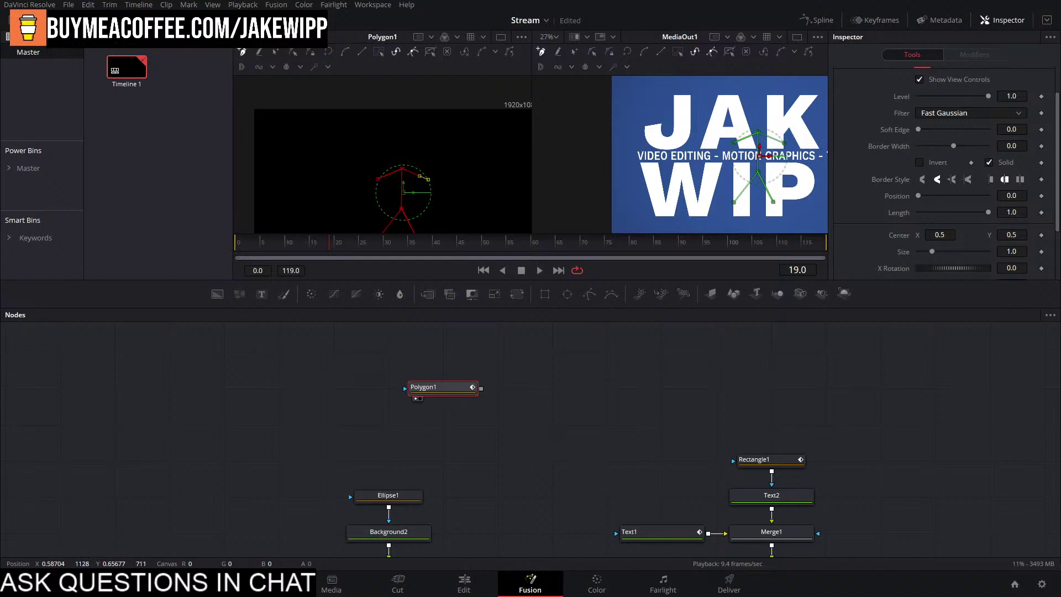
Draw a curved head loop above the stick figure's neck in Polygon1, bringing its end point back to the neck.
{"action": "left_click", "coordinate": [403, 172]}
{"action": "left_click_drag", "start_coordinate": [392, 145], "coordinate": [418, 147]}
{"action": "left_click", "coordinate": [410, 163]}
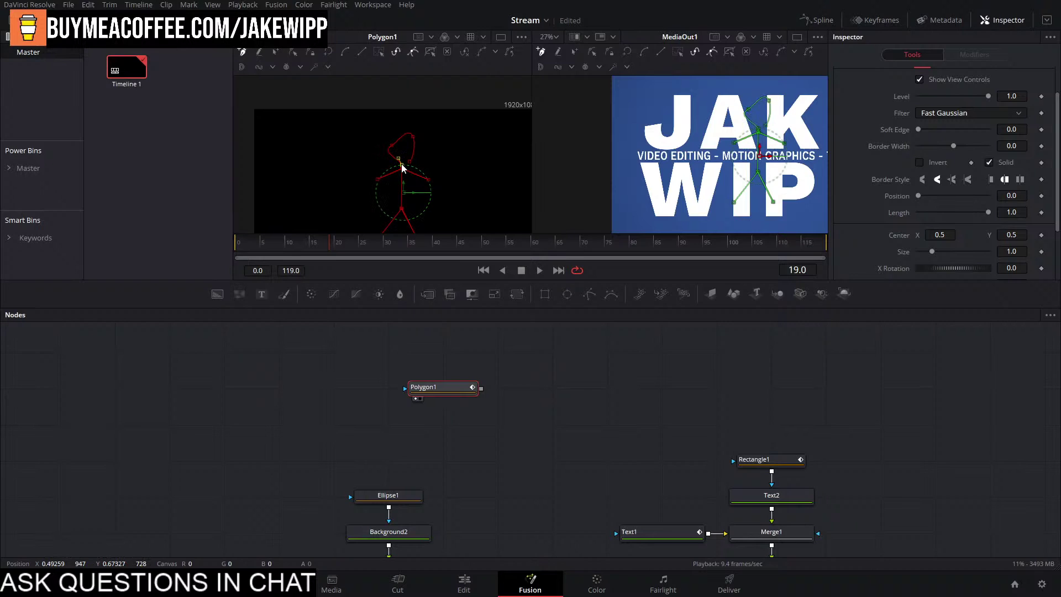
{"action": "scroll", "coordinate": [407, 166], "scroll_direction": "up", "scroll_amount": 5}
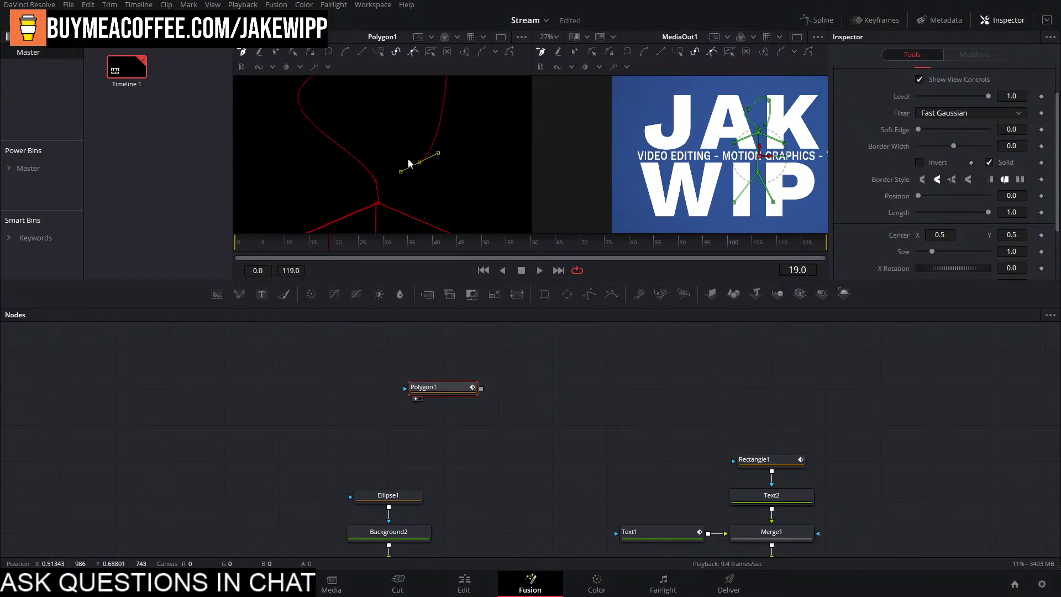
{"action": "left_click", "coordinate": [376, 181]}
{"action": "left_click_drag", "start_coordinate": [421, 164], "coordinate": [376, 180]}
{"action": "left_click_drag", "start_coordinate": [439, 141], "coordinate": [464, 180]}
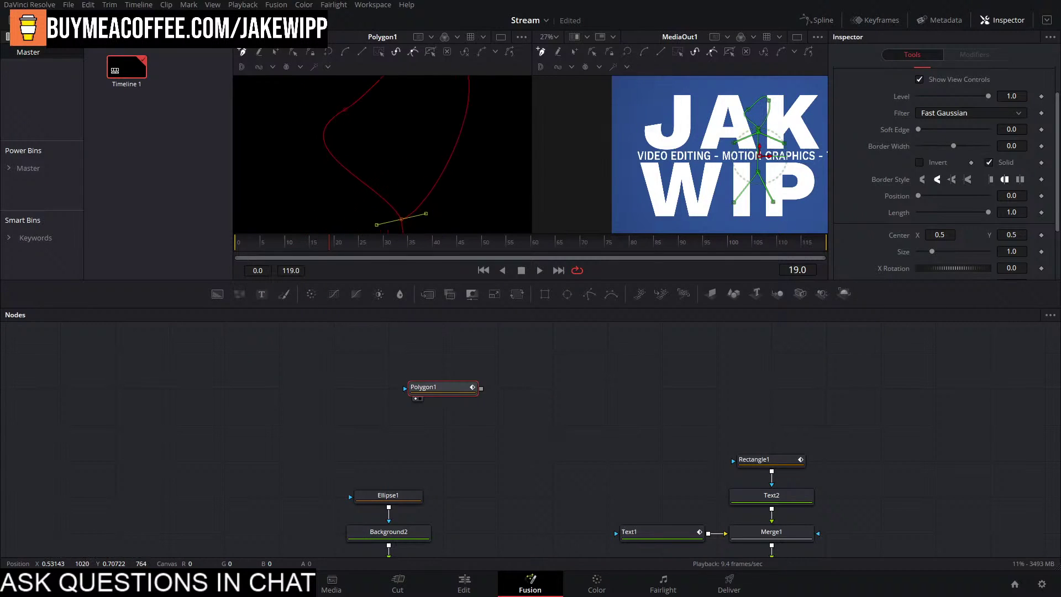
{"action": "scroll", "coordinate": [375, 166], "scroll_direction": "down", "scroll_amount": 2}
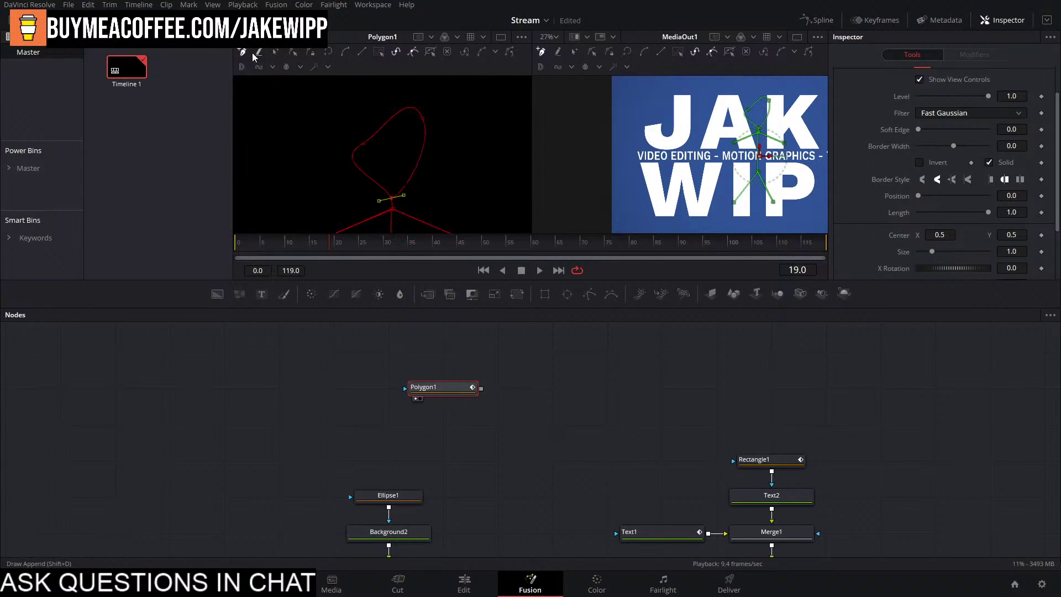
Widen the stick figure's head by moving its two side points outward, and set Polygon1's border width to 0.019.
{"action": "left_click", "coordinate": [259, 51]}
{"action": "left_click", "coordinate": [293, 51]}
{"action": "left_click", "coordinate": [364, 143]}
{"action": "left_click_drag", "start_coordinate": [379, 135], "coordinate": [354, 142]}
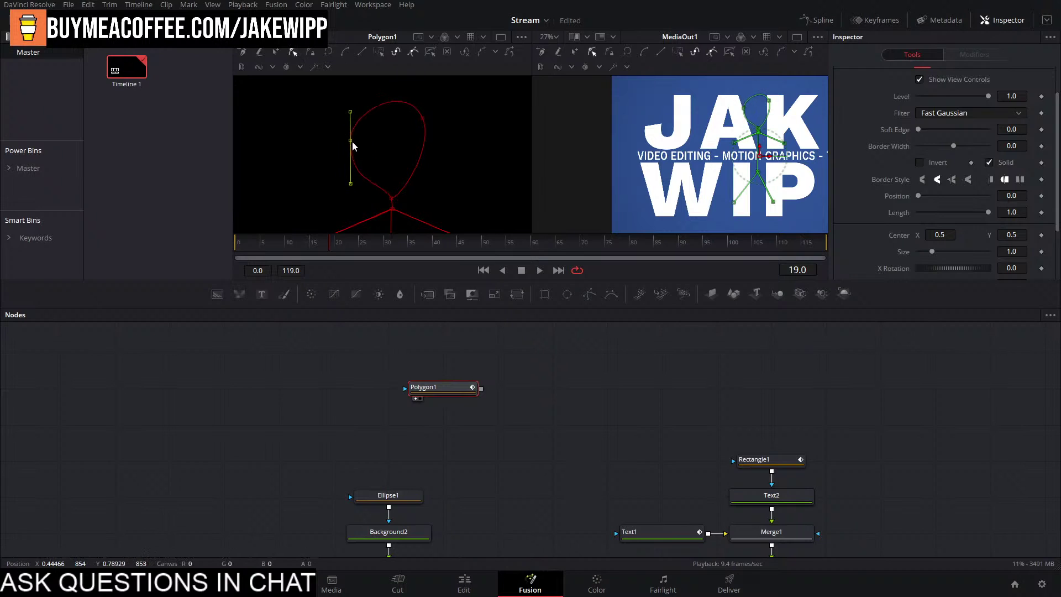
{"action": "left_click_drag", "start_coordinate": [423, 121], "coordinate": [445, 133]}
{"action": "left_click", "coordinate": [353, 143]}
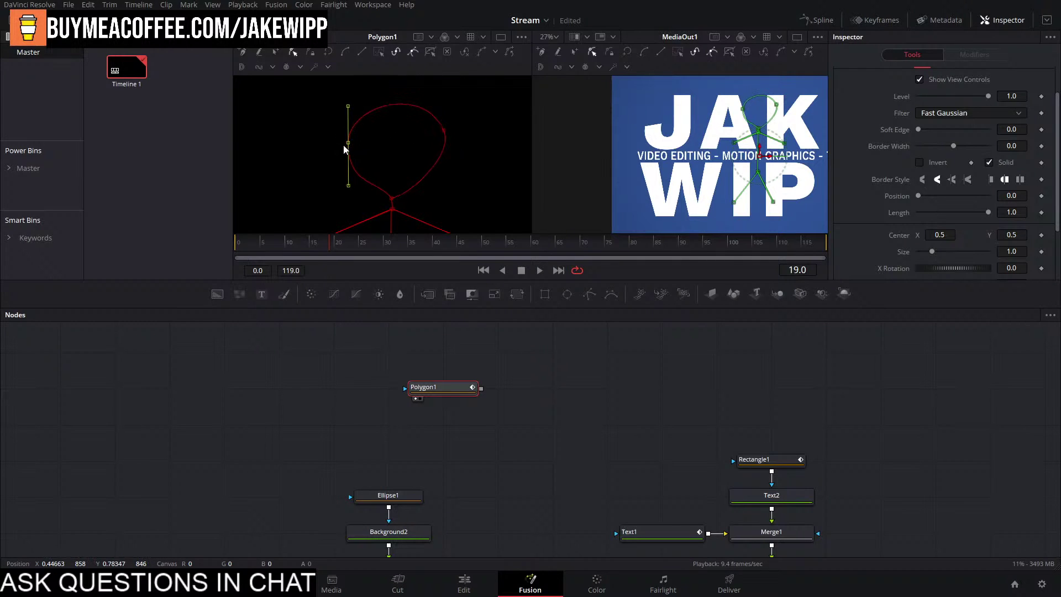
{"action": "scroll", "coordinate": [420, 178], "scroll_direction": "down", "scroll_amount": 3}
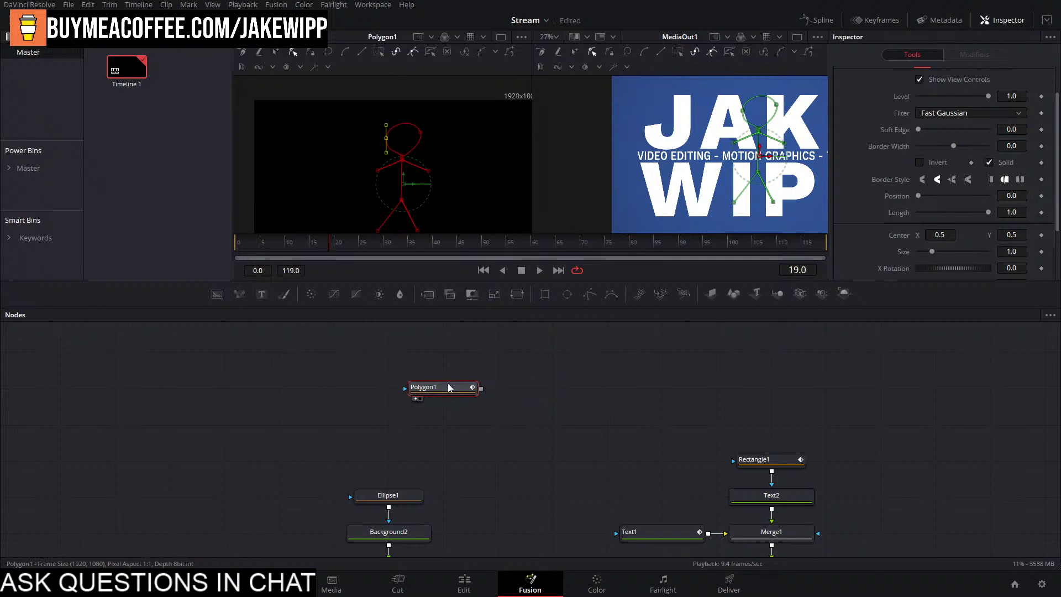
{"action": "left_click_drag", "start_coordinate": [954, 145], "coordinate": [959, 147]}
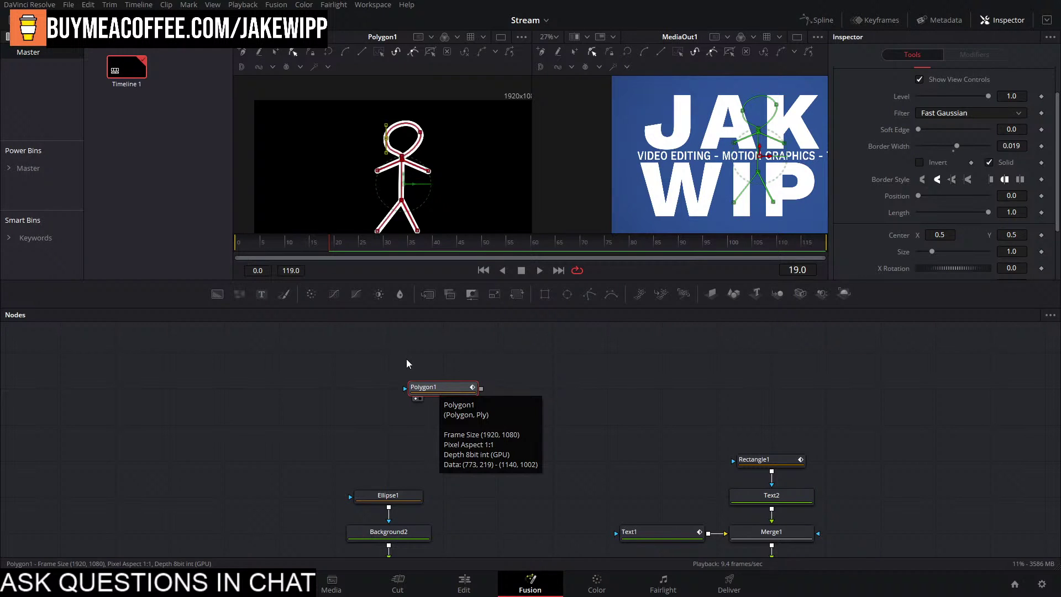
Add a Background node masked by Polygon1, colour it white and show it in the first viewer.
{"action": "key", "text": "shift+space"}
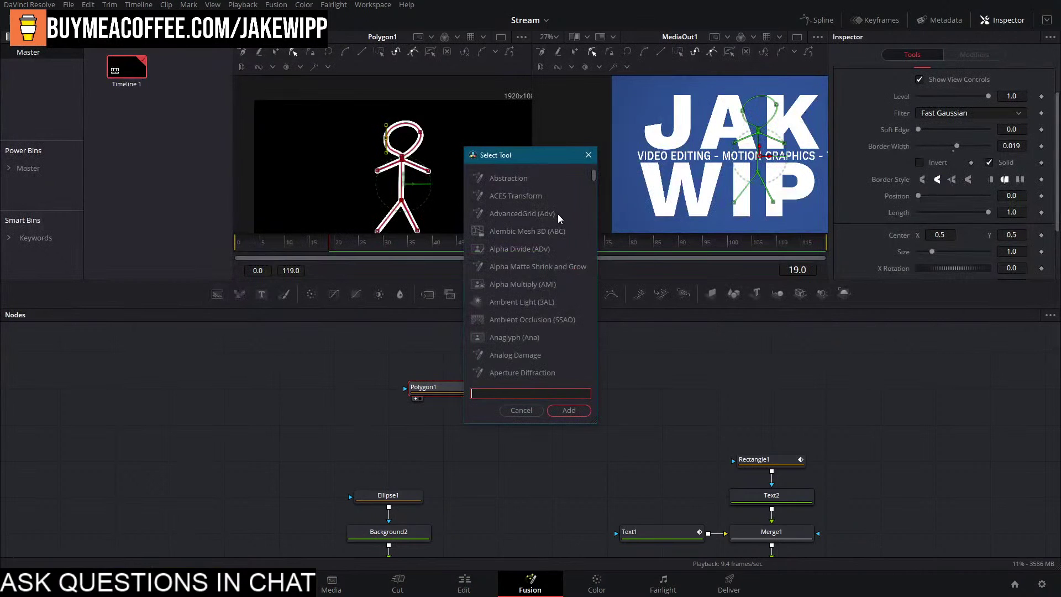
{"action": "type", "text": "back"}
{"action": "key", "text": "Return"}
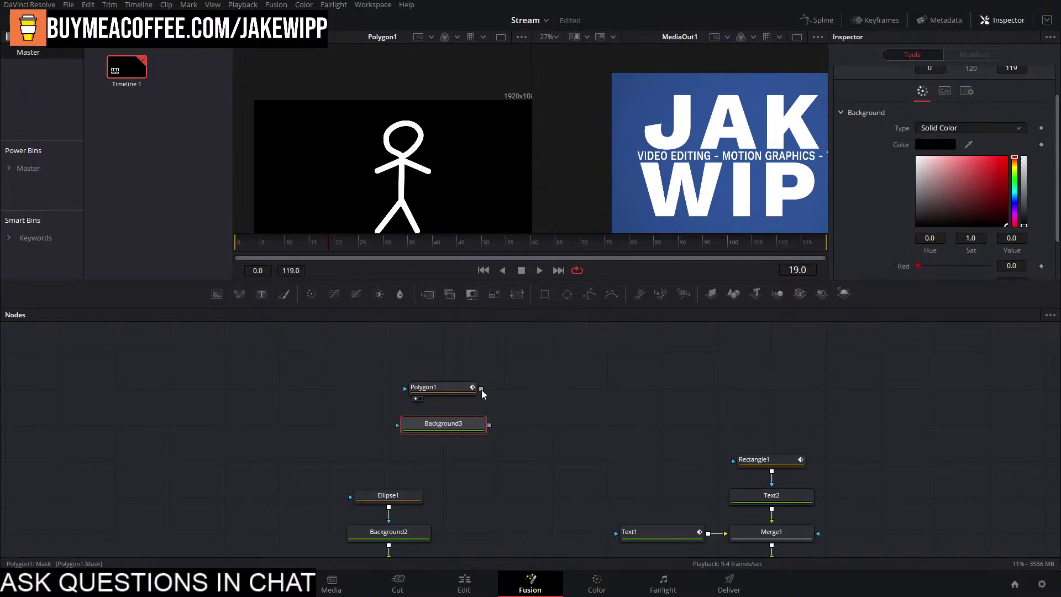
{"action": "left_click_drag", "start_coordinate": [481, 389], "coordinate": [466, 426]}
{"action": "key", "text": "1"}
{"action": "left_click", "coordinate": [917, 158]}
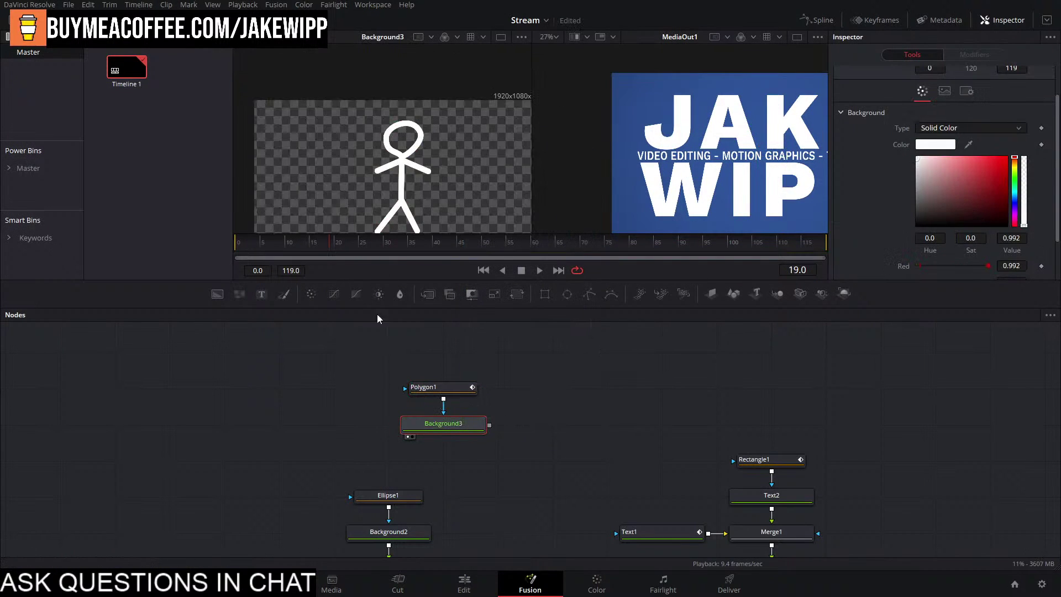
Move Polygon1 and Background3 up, and add a Transform after Background3 with centre 0.555555, 0.473684 and angle 5.2.
{"action": "left_click_drag", "start_coordinate": [530, 354], "coordinate": [393, 449]}
{"action": "left_click_drag", "start_coordinate": [437, 431], "coordinate": [437, 395]}
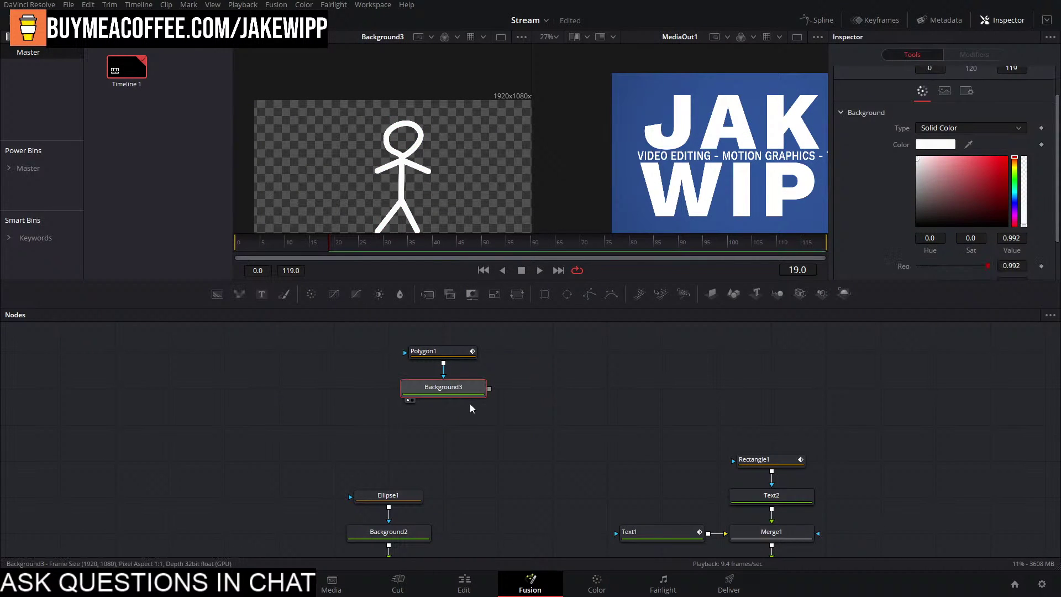
{"action": "key", "text": "shift+space"}
{"action": "type", "text": "tran"}
{"action": "key", "text": "Return"}
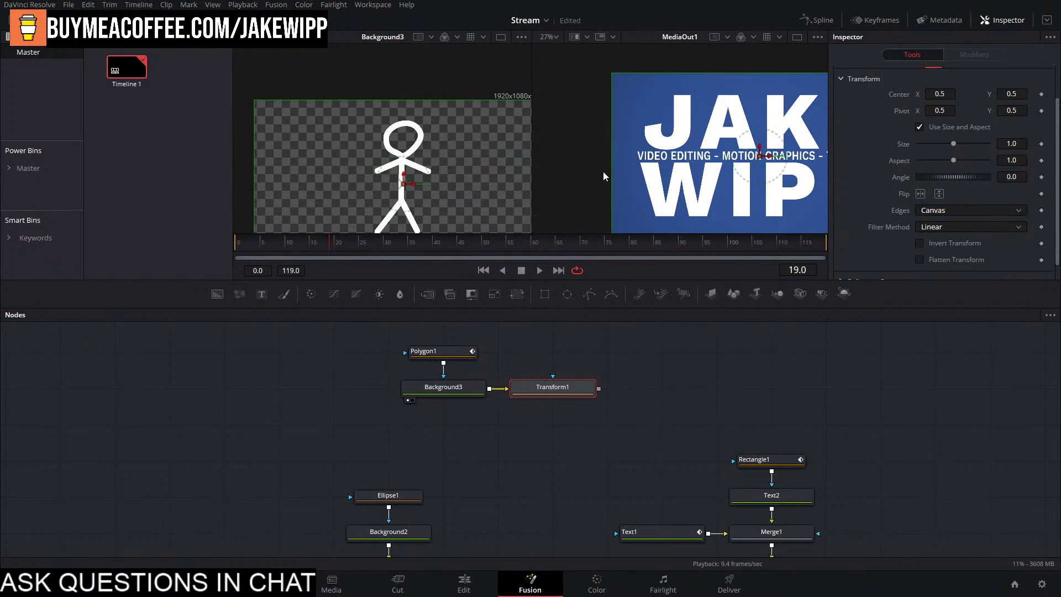
{"action": "mouse_move", "coordinate": [405, 183]}
{"action": "left_mouse_down"}
{"action": "mouse_move", "coordinate": [414, 182]}
{"action": "mouse_move", "coordinate": [333, 152]}
{"action": "mouse_move", "coordinate": [471, 174]}
{"action": "mouse_move", "coordinate": [359, 179]}
{"action": "mouse_move", "coordinate": [420, 188]}
{"action": "left_mouse_up"}
{"action": "key", "text": "1"}
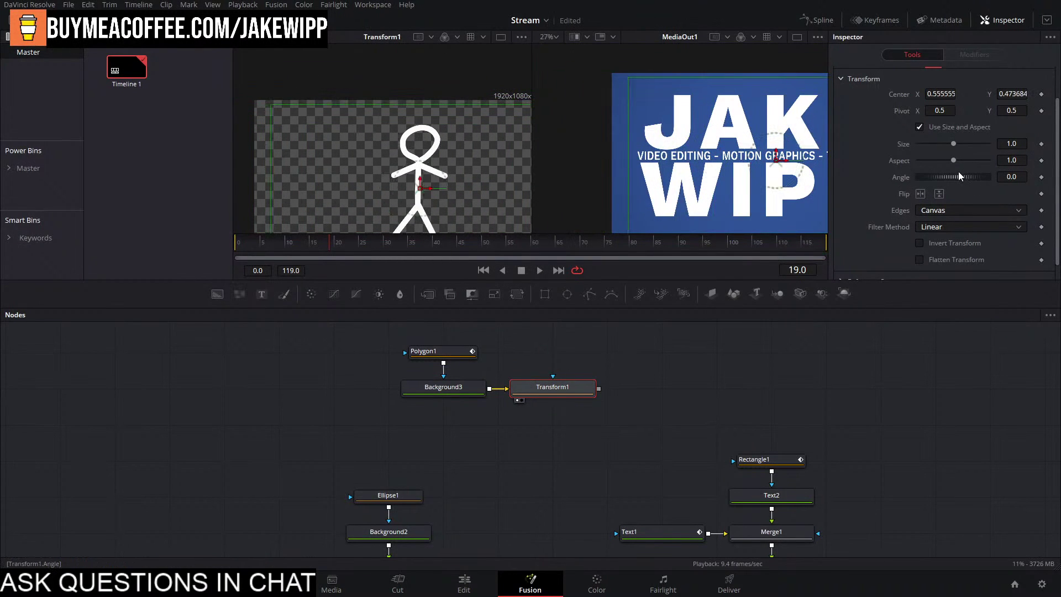
{"action": "left_click_drag", "start_coordinate": [958, 173], "coordinate": [960, 178]}
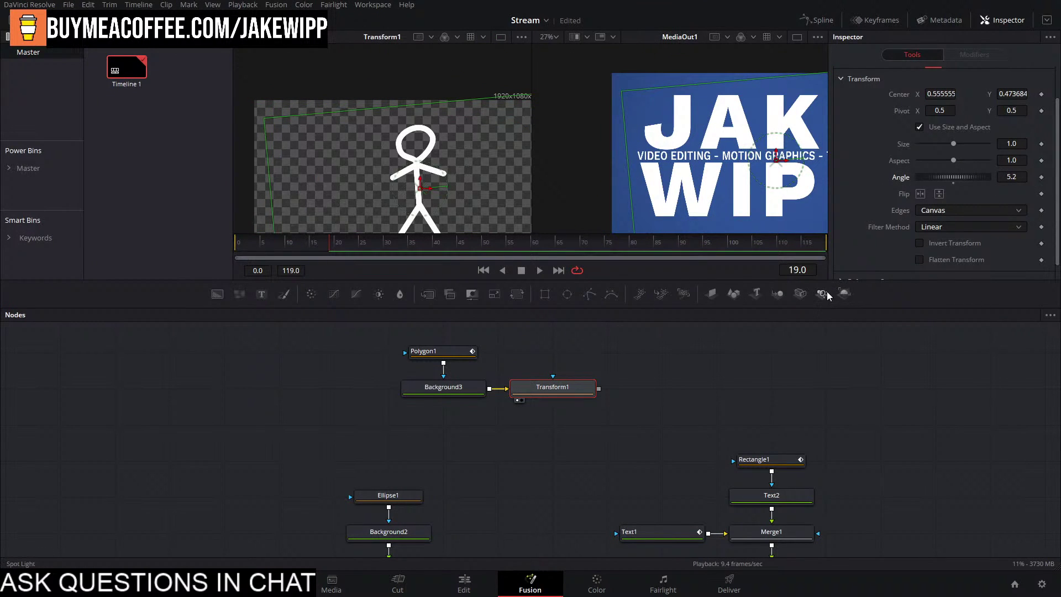
Try different heights for the end point of the stick figure's right-hand arm in Polygon1.
{"action": "left_click", "coordinate": [448, 354]}
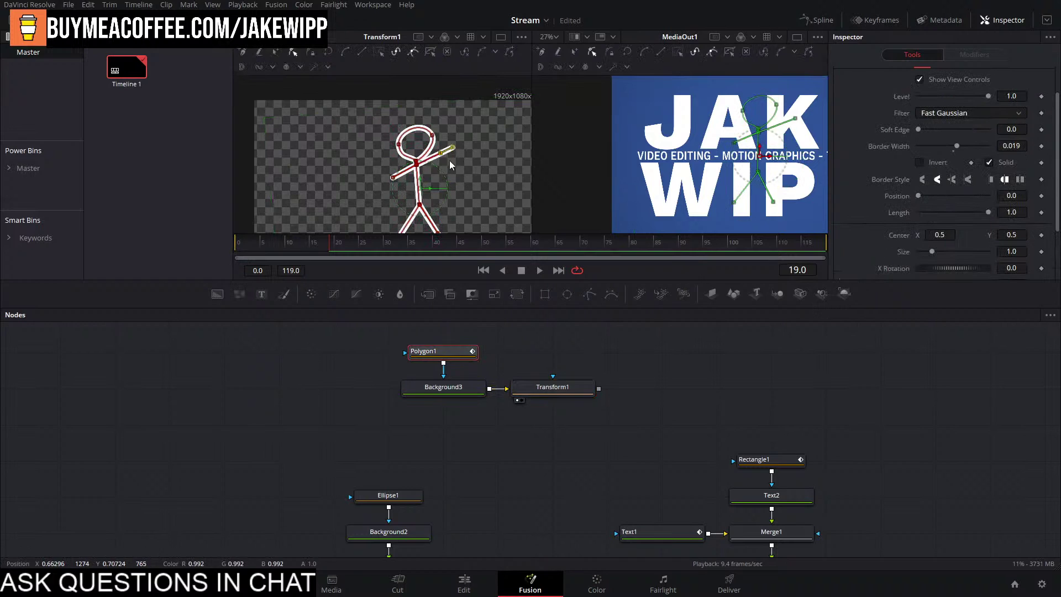
{"action": "left_click_drag", "start_coordinate": [452, 150], "coordinate": [447, 183]}
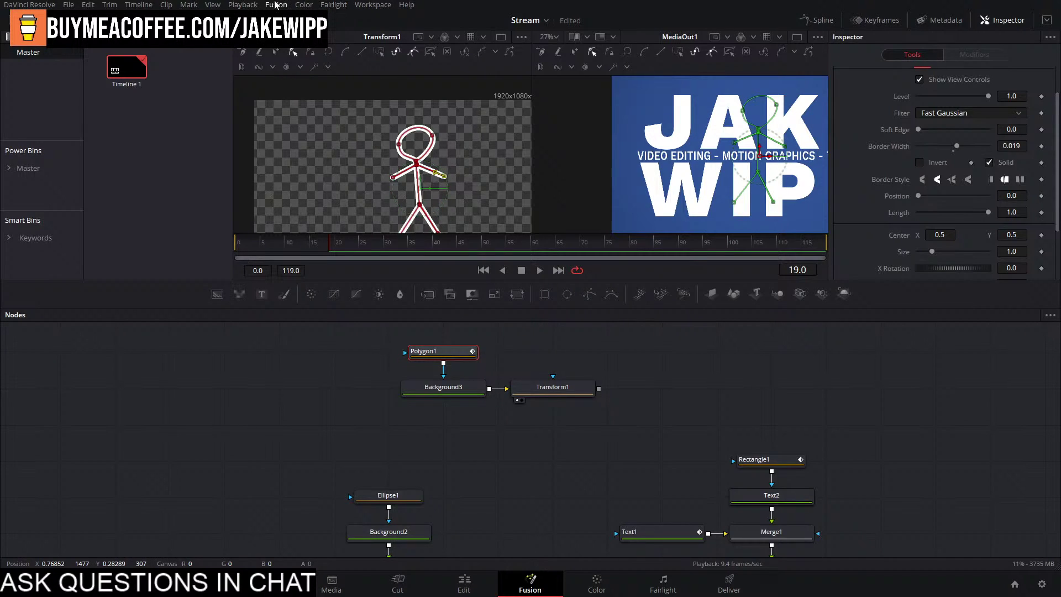
Import the JW logo as an SVG into the composition at an image size of 1503 x 1503.
{"action": "left_click", "coordinate": [275, 5]}
{"action": "mouse_move", "coordinate": [327, 64]}
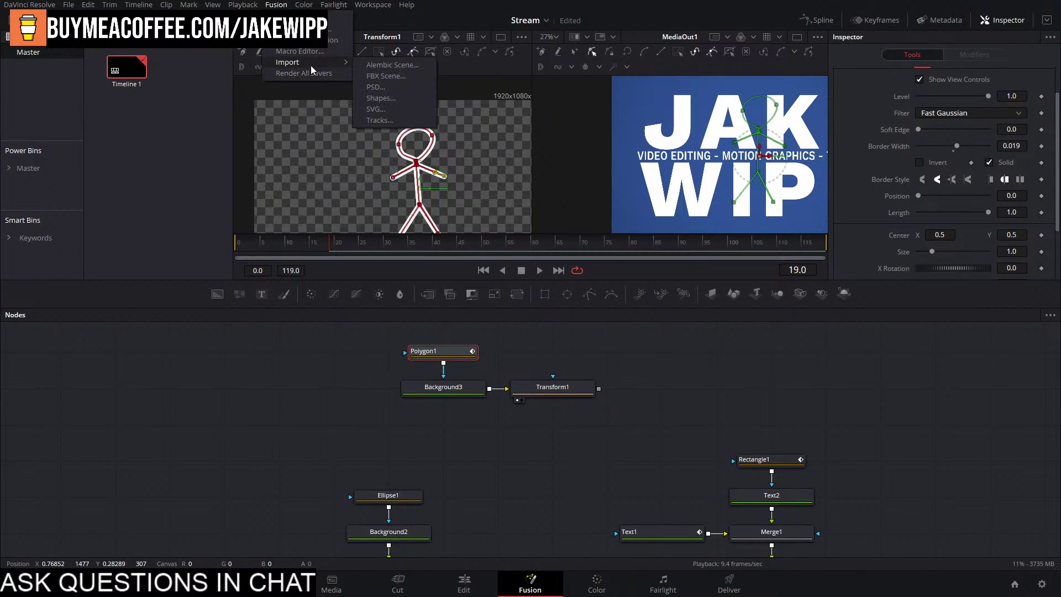
{"action": "left_click", "coordinate": [377, 109]}
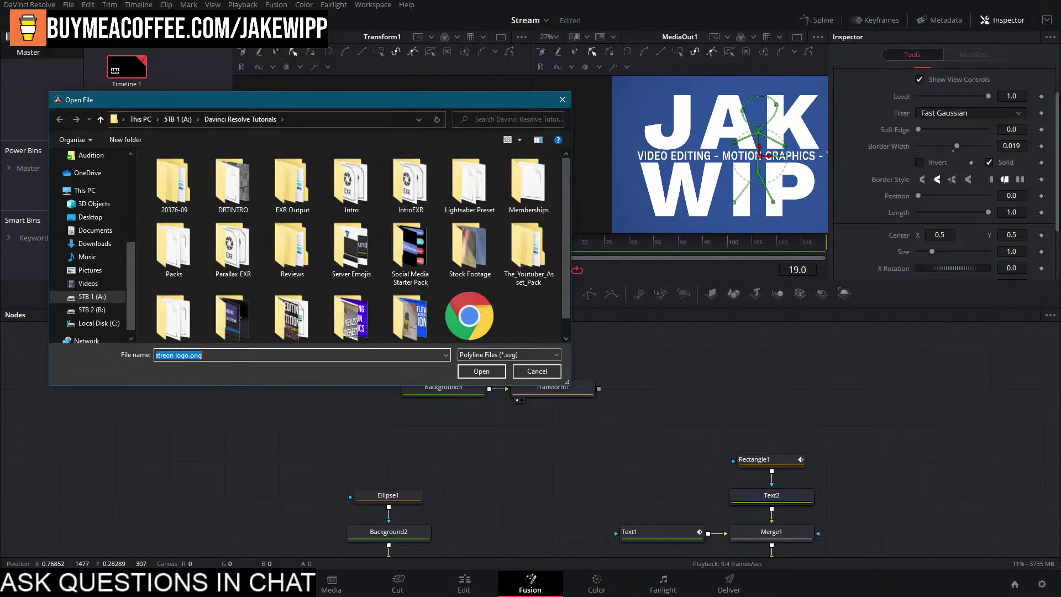
{"action": "key", "text": "Escape"}
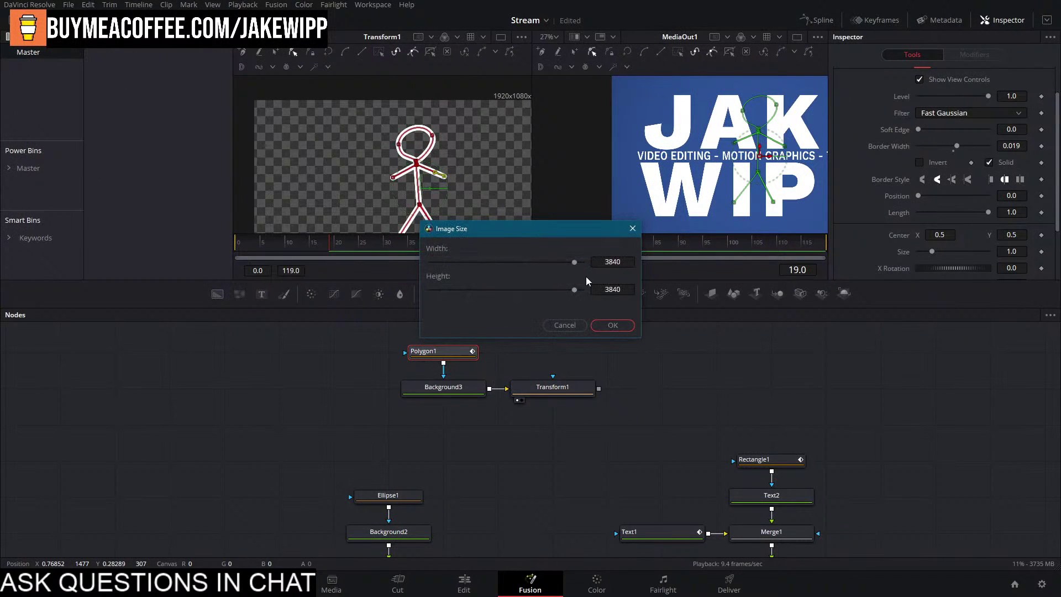
{"action": "left_click_drag", "start_coordinate": [573, 261], "coordinate": [486, 266]}
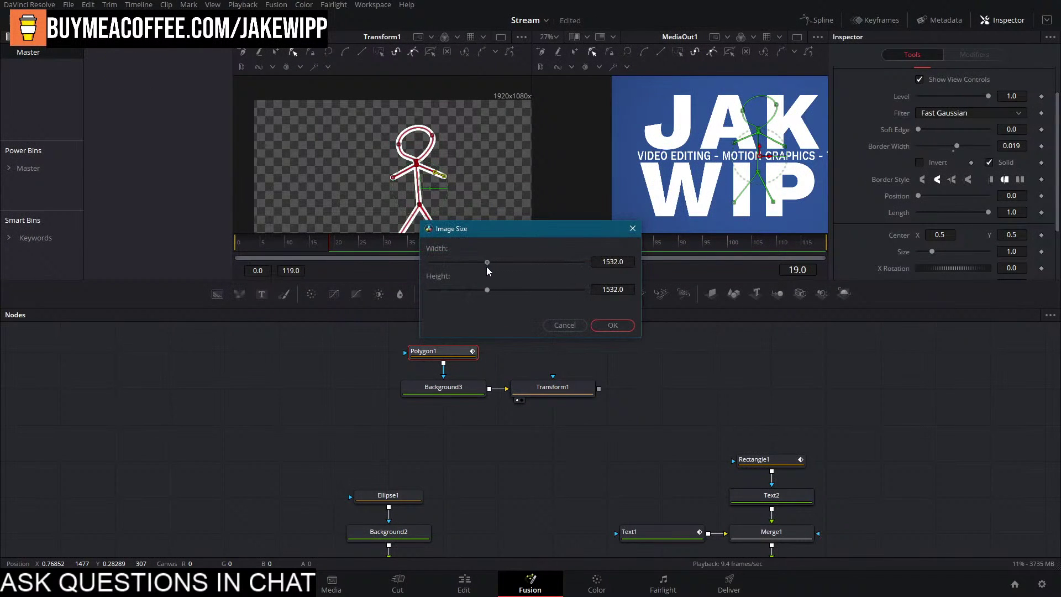
{"action": "left_click", "coordinate": [616, 326]}
Move the imported Group1 node to empty space away from the other nodes and show it in the first viewer.
{"action": "left_click_drag", "start_coordinate": [594, 426], "coordinate": [564, 476]}
{"action": "left_click_drag", "start_coordinate": [640, 394], "coordinate": [366, 357]}
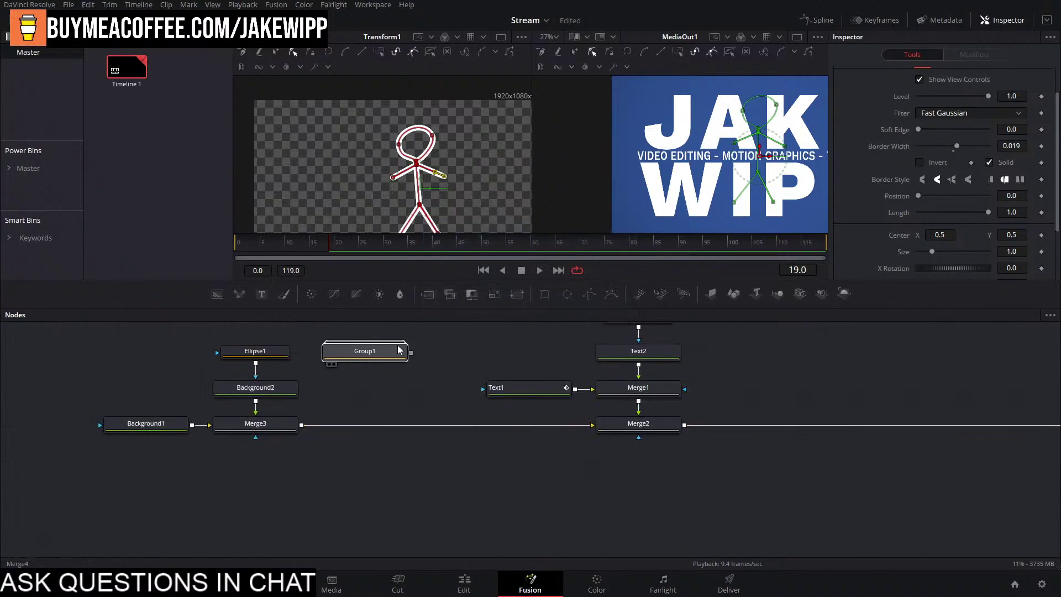
{"action": "left_click_drag", "start_coordinate": [427, 369], "coordinate": [522, 429]}
{"action": "left_click_drag", "start_coordinate": [467, 400], "coordinate": [137, 327]}
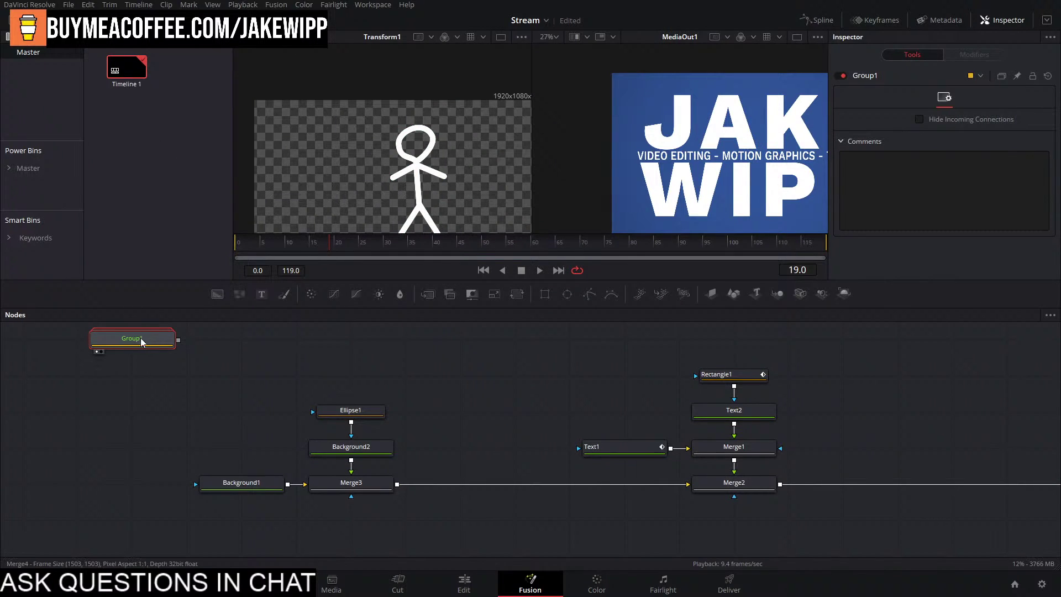
{"action": "key", "text": "1"}
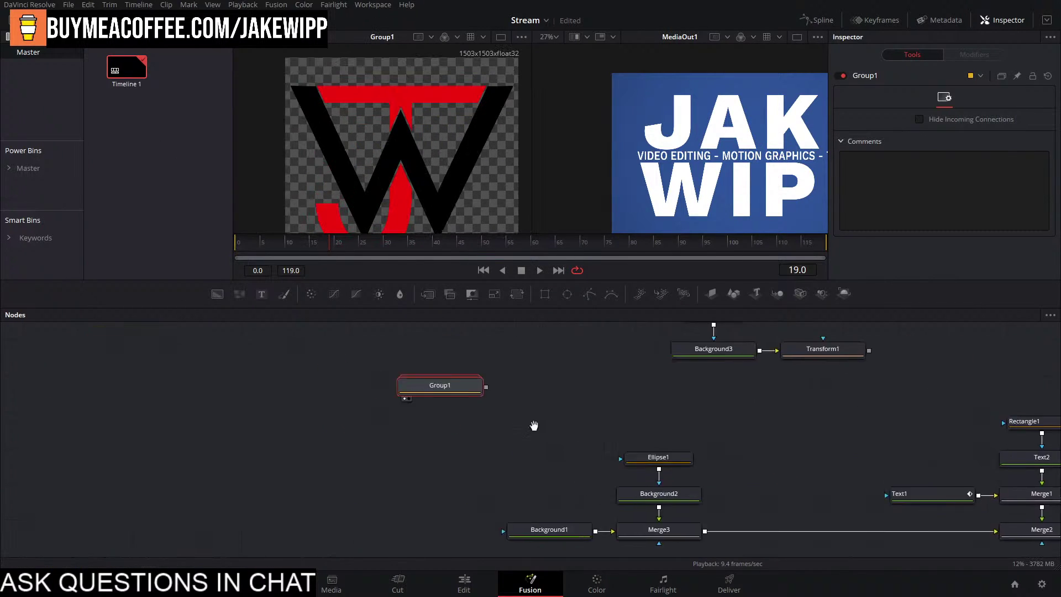
Expand Group1, try moving the upper-left points of the logo's Polygon2, undo the move and collapse the group.
{"action": "double_click", "coordinate": [498, 407]}
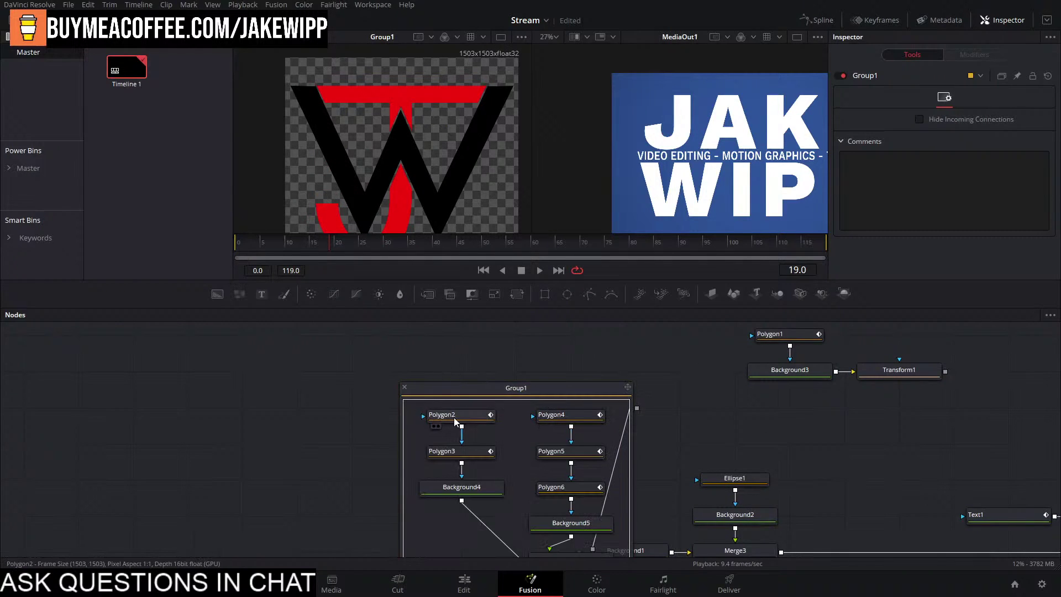
{"action": "left_click_drag", "start_coordinate": [453, 416], "coordinate": [453, 426]}
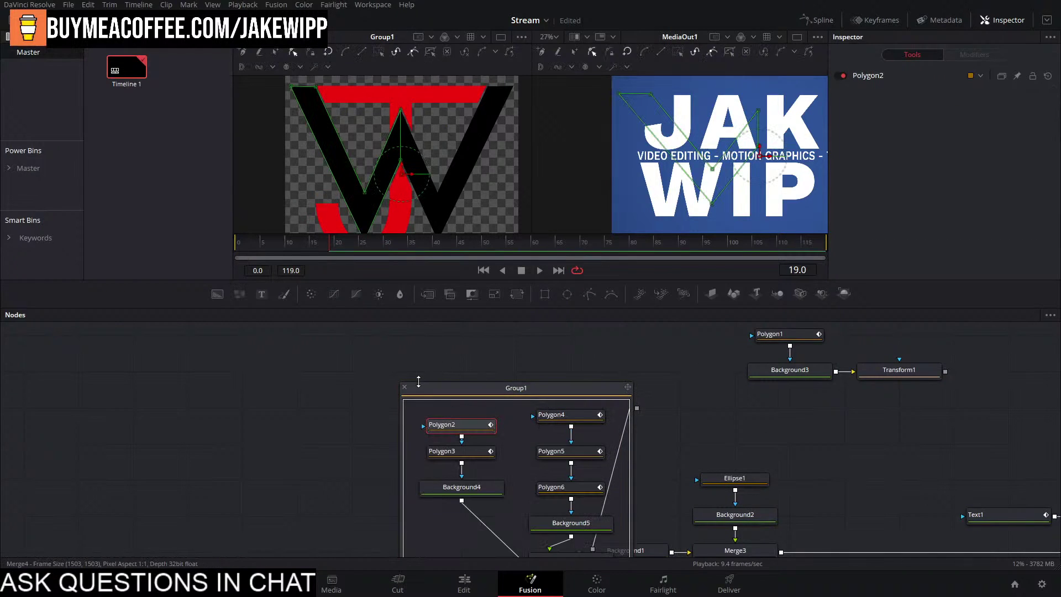
{"action": "left_click_drag", "start_coordinate": [325, 79], "coordinate": [238, 113]}
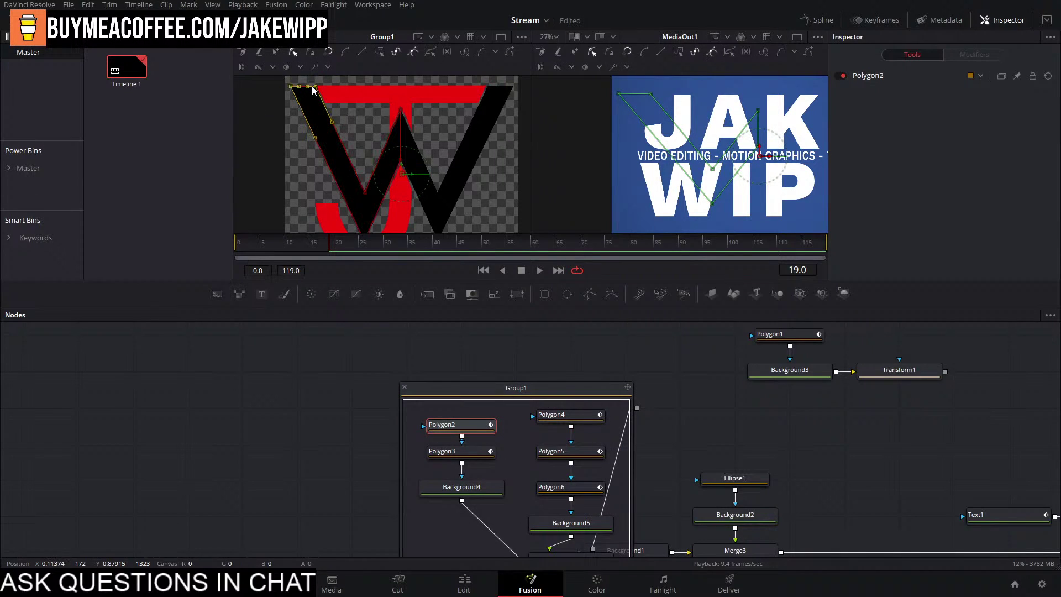
{"action": "left_click_drag", "start_coordinate": [312, 85], "coordinate": [323, 150]}
{"action": "key", "text": "ctrl+z"}
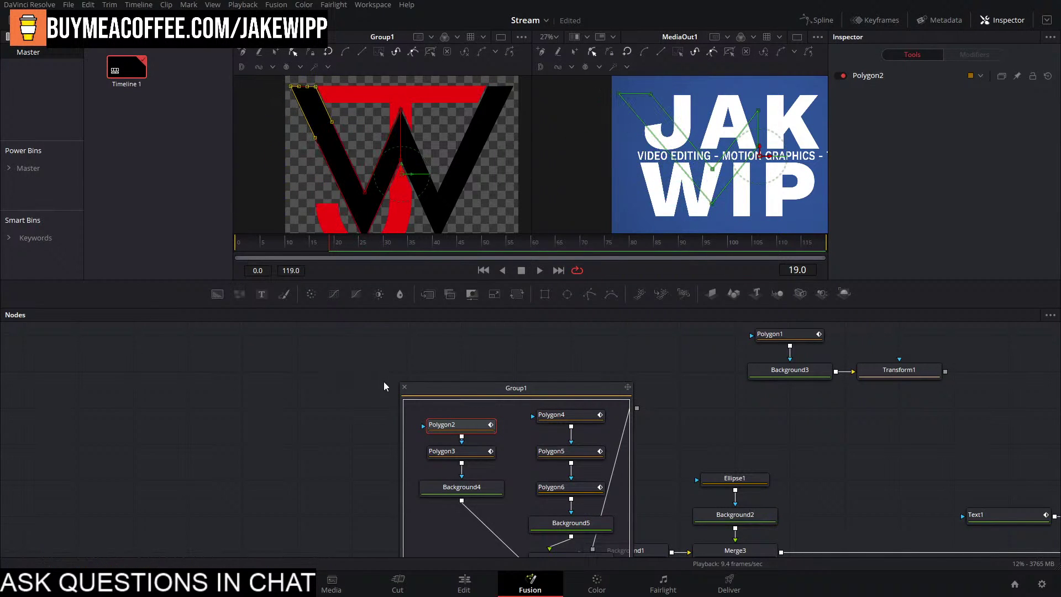
{"action": "left_click", "coordinate": [404, 387]}
Show Polygon1 in the first viewer and repose the arms, pulling the right-hand one inward and raising the left-hand one outward.
{"action": "left_click_drag", "start_coordinate": [656, 386], "coordinate": [462, 452]}
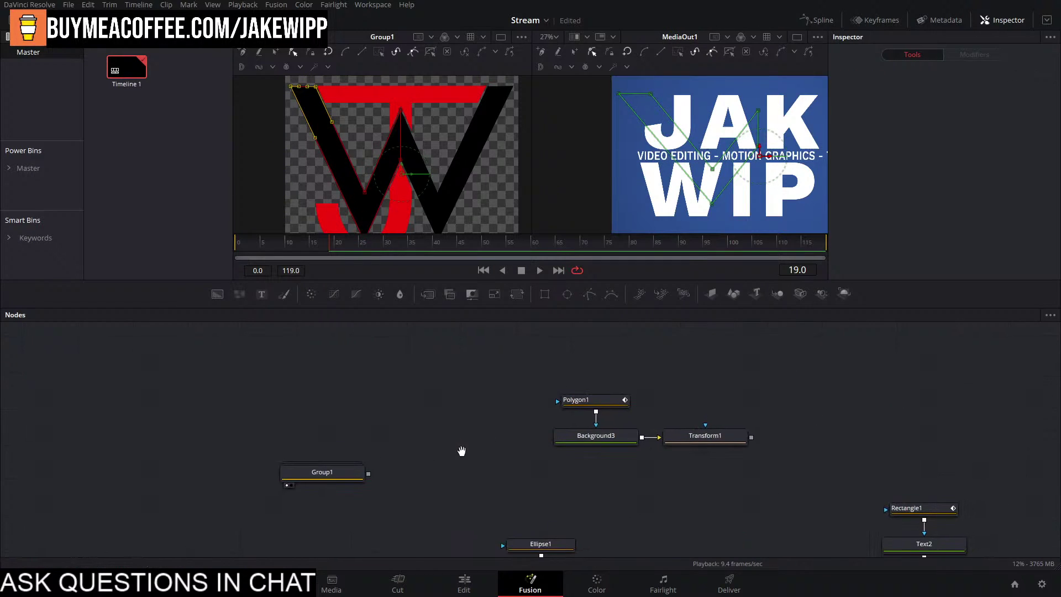
{"action": "left_click", "coordinate": [592, 400]}
{"action": "key", "text": "1"}
{"action": "scroll", "coordinate": [447, 148], "scroll_direction": "up", "scroll_amount": 3}
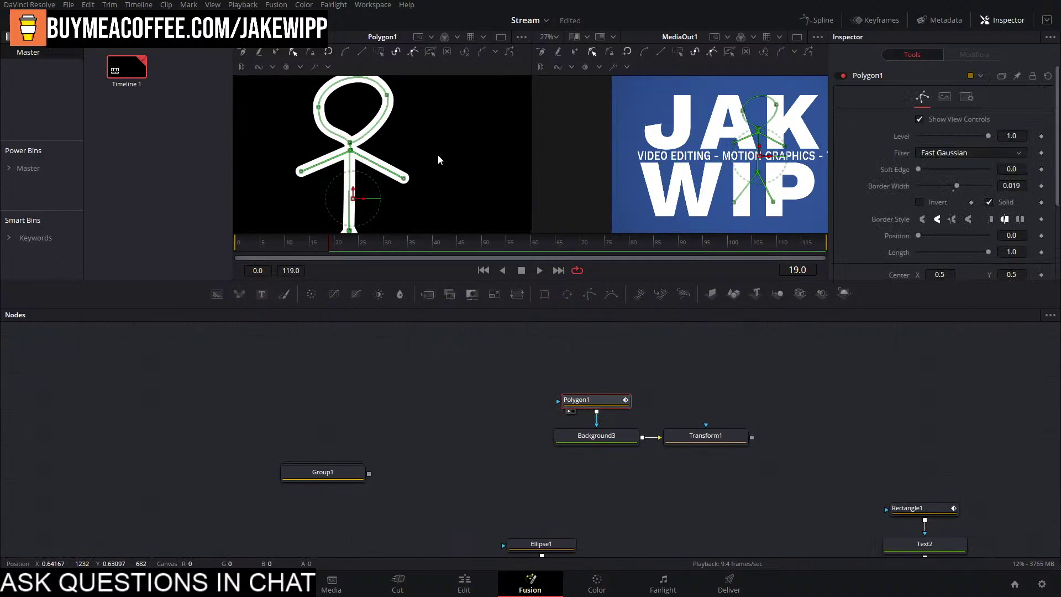
{"action": "left_click_drag", "start_coordinate": [405, 183], "coordinate": [384, 179]}
{"action": "left_click", "coordinate": [301, 171]}
{"action": "left_click_drag", "start_coordinate": [302, 172], "coordinate": [282, 157]}
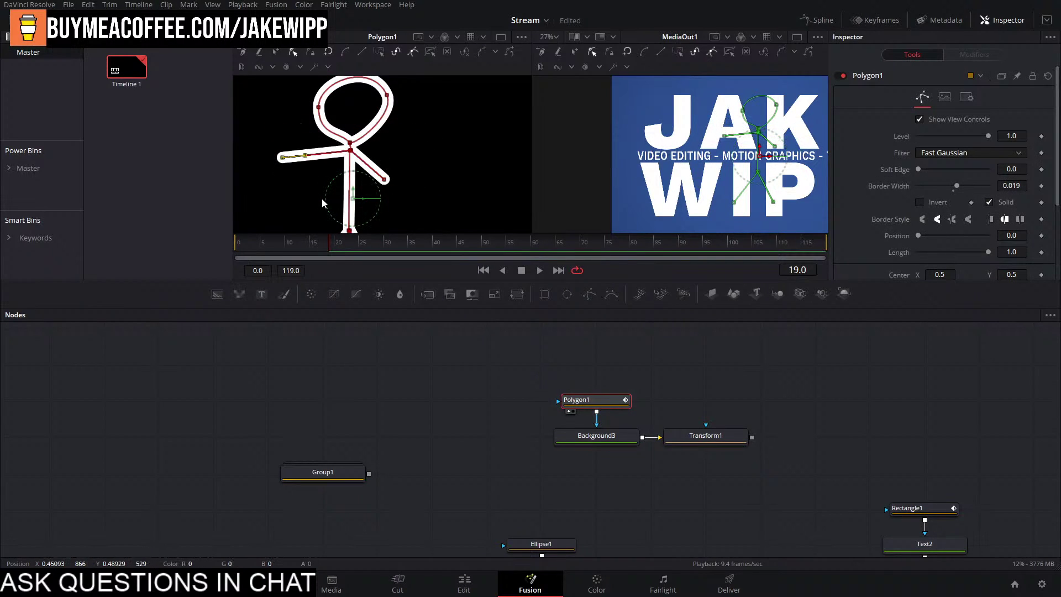
{"action": "scroll", "coordinate": [320, 195], "scroll_direction": "down", "scroll_amount": 3}
{"action": "scroll", "coordinate": [320, 166], "scroll_direction": "up", "scroll_amount": 1}
{"action": "scroll", "coordinate": [320, 166], "scroll_direction": "up", "scroll_amount": 2}
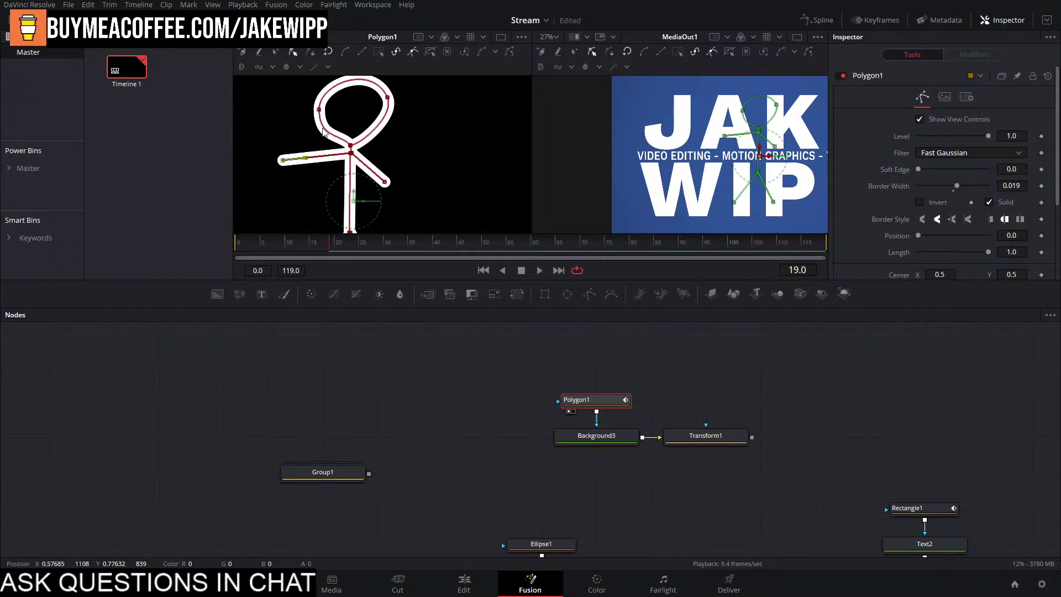
{"action": "scroll", "coordinate": [349, 193], "scroll_direction": "down", "scroll_amount": 2}
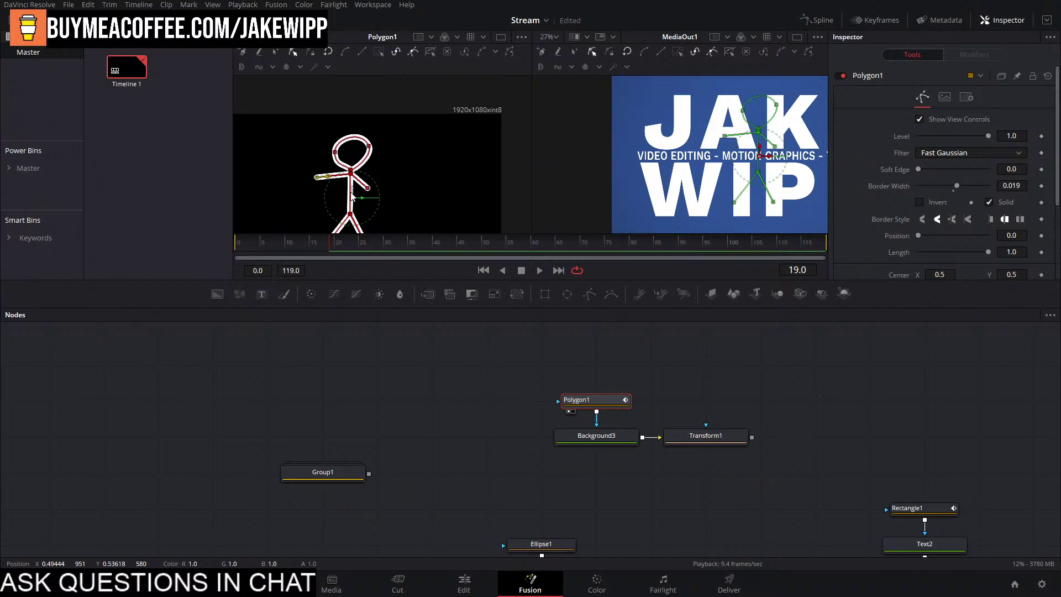
Move the Transform1 node farther away from Background3 and clear the node selection.
{"action": "left_click_drag", "start_coordinate": [713, 438], "coordinate": [791, 442]}
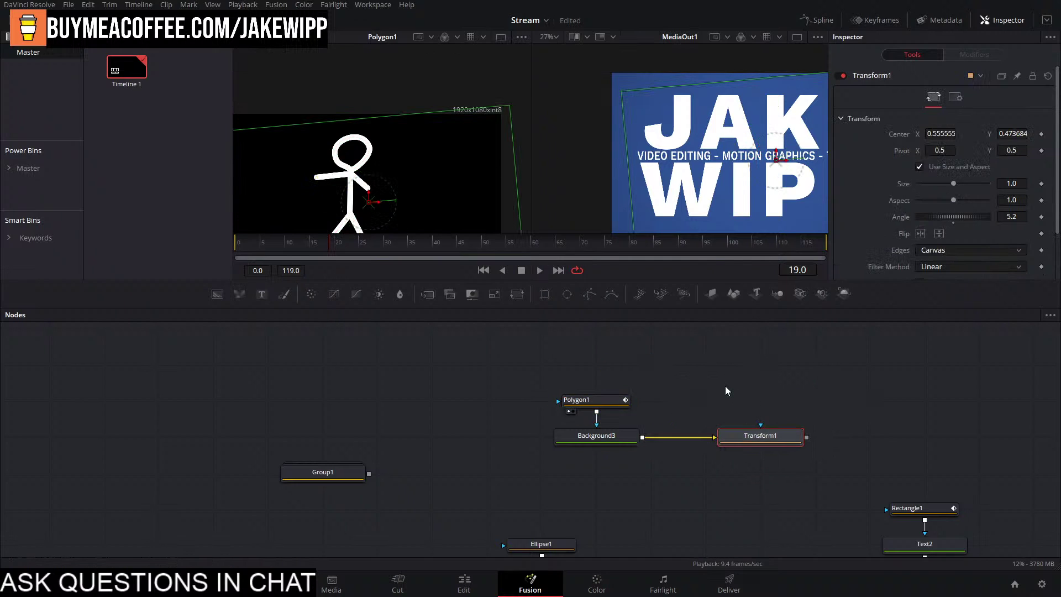
{"action": "left_click", "coordinate": [187, 472]}
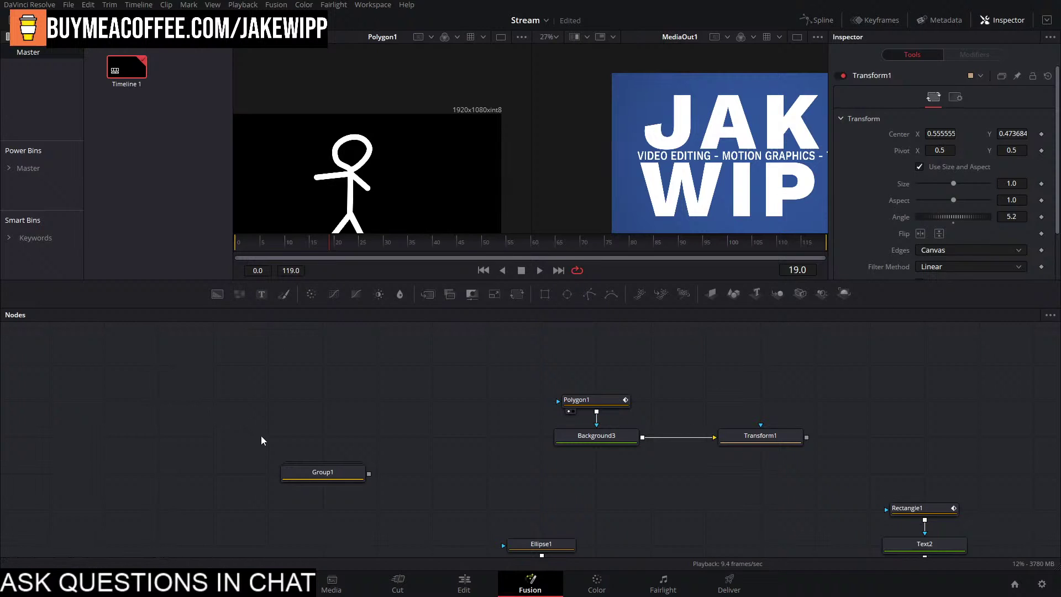
{"action": "left_click_drag", "start_coordinate": [229, 378], "coordinate": [790, 431]}
{"action": "key", "text": "Delete"}
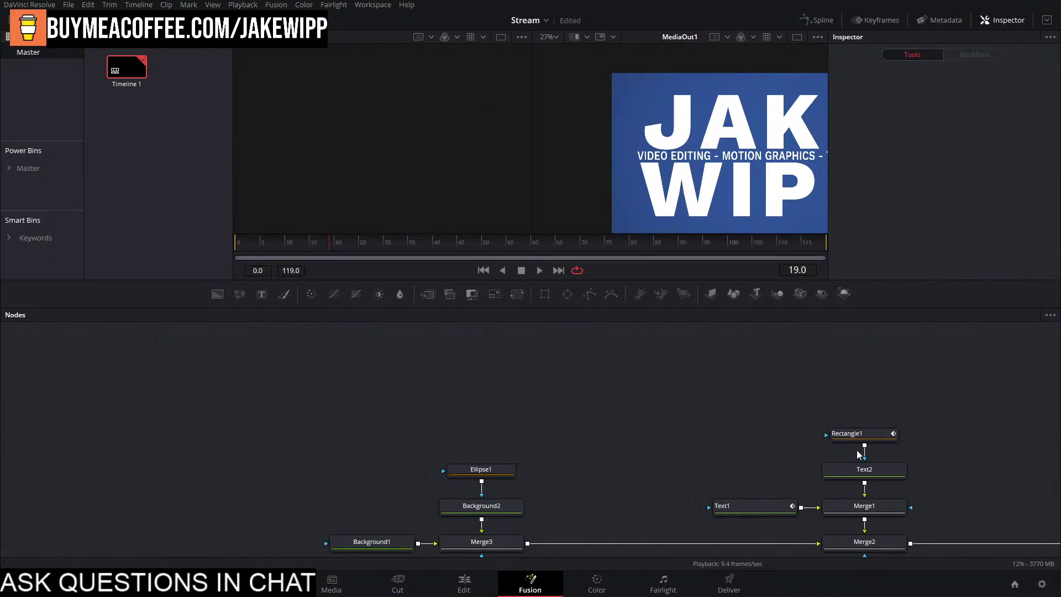
{"action": "key", "text": "ctrl+z"}
Delete the Transform1 and Group1 nodes and move Polygon1 with Background3 well away from the main node chain.
{"action": "left_click", "coordinate": [671, 393]}
{"action": "key", "text": "Delete"}
{"action": "left_click", "coordinate": [245, 434]}
{"action": "key", "text": "Delete"}
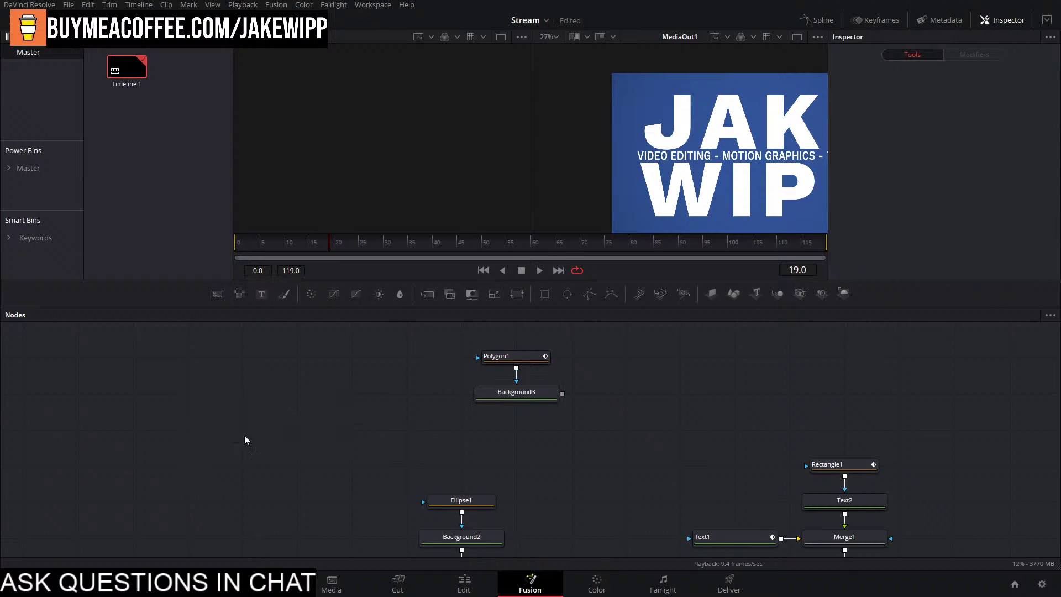
{"action": "left_click_drag", "start_coordinate": [618, 354], "coordinate": [124, 431]}
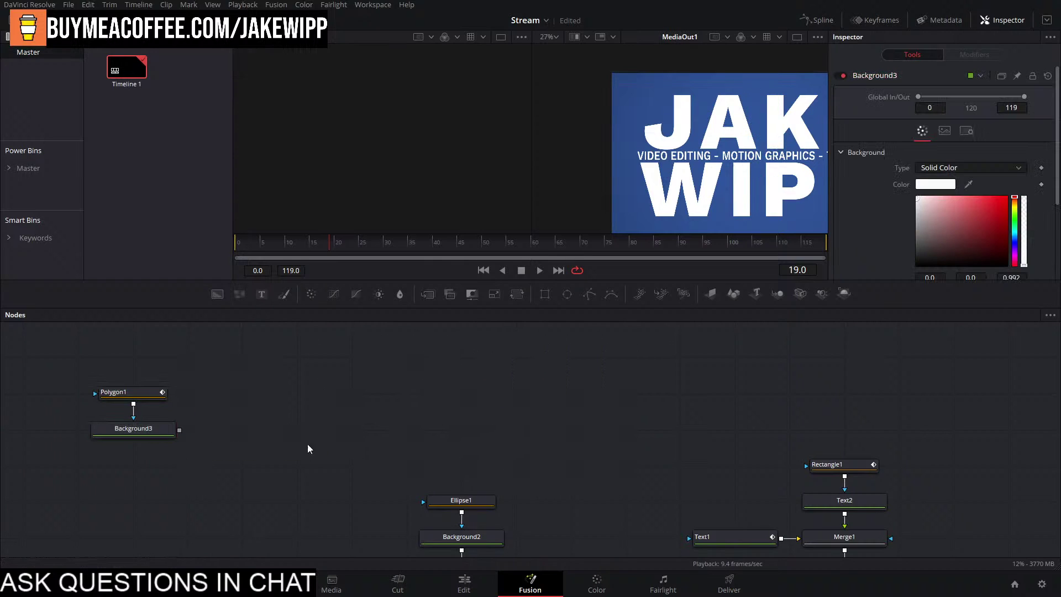
{"action": "left_click_drag", "start_coordinate": [496, 358], "coordinate": [280, 270]}
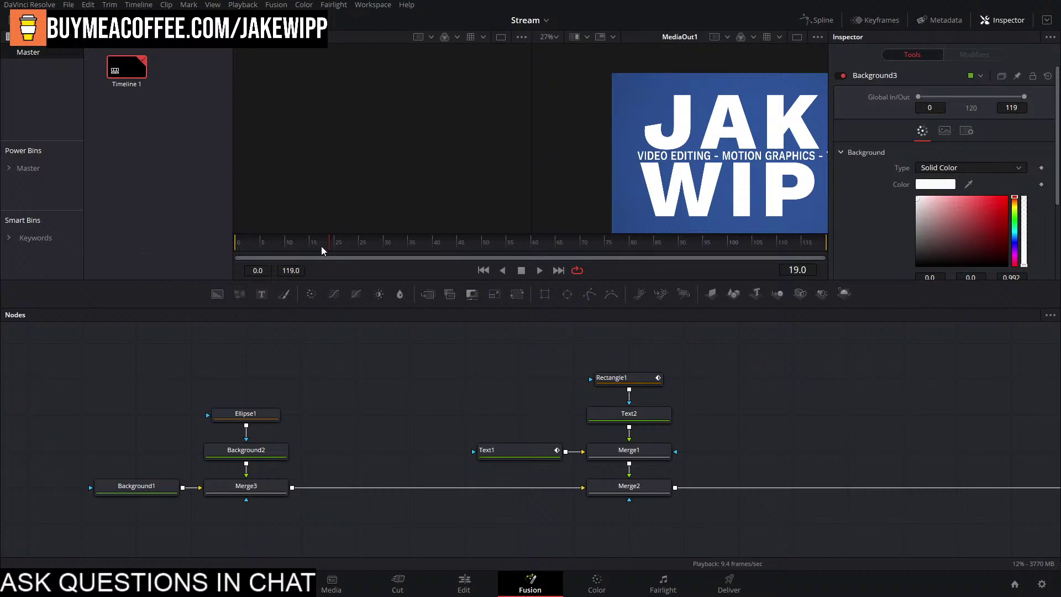
Play the title animation from frame 0 several times and check how the two lines separate to reveal the tagline.
{"action": "key", "text": "Home"}
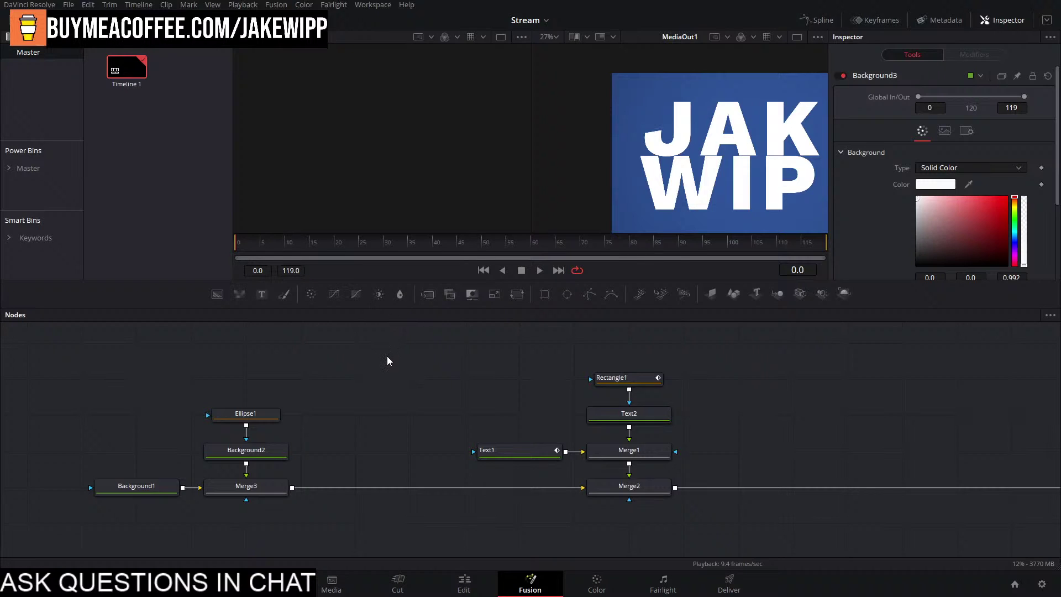
{"action": "key", "text": "space"}
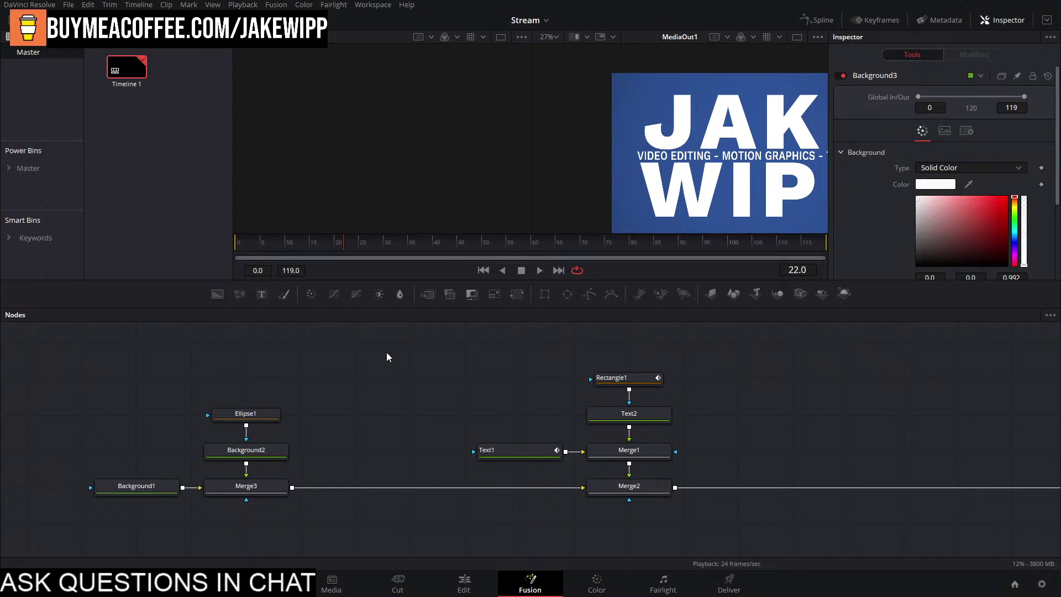
{"action": "scroll", "coordinate": [662, 110], "scroll_direction": "down", "scroll_amount": 4}
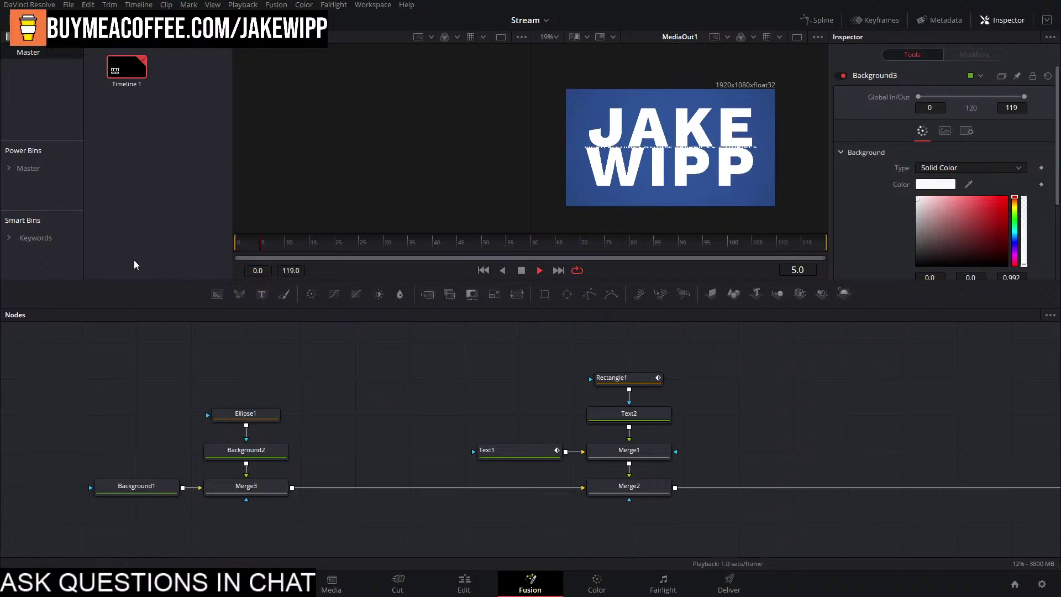
{"action": "left_click_drag", "start_coordinate": [314, 244], "coordinate": [249, 259]}
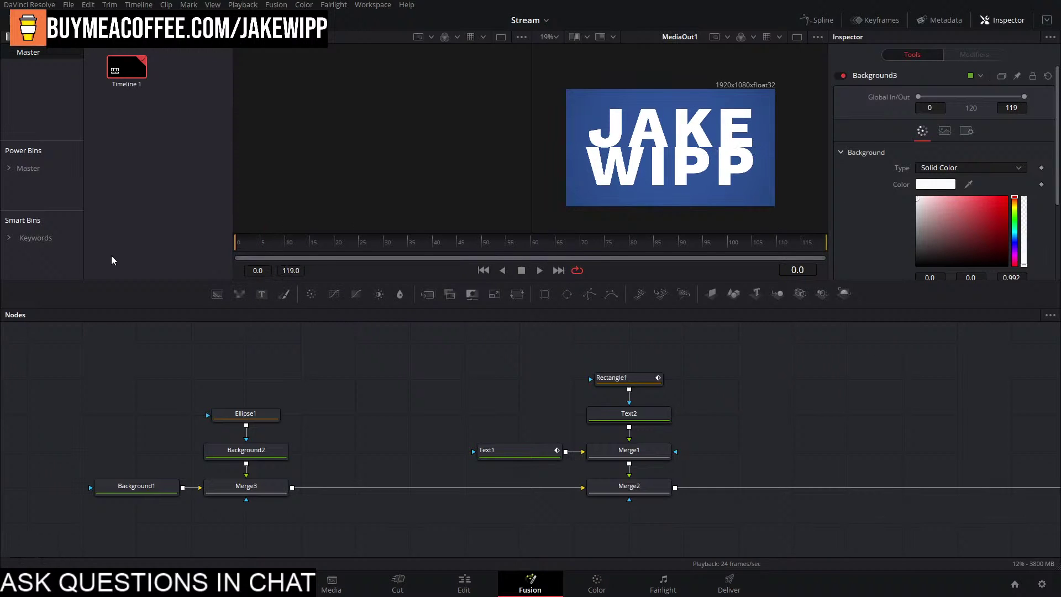
{"action": "key", "text": "space"}
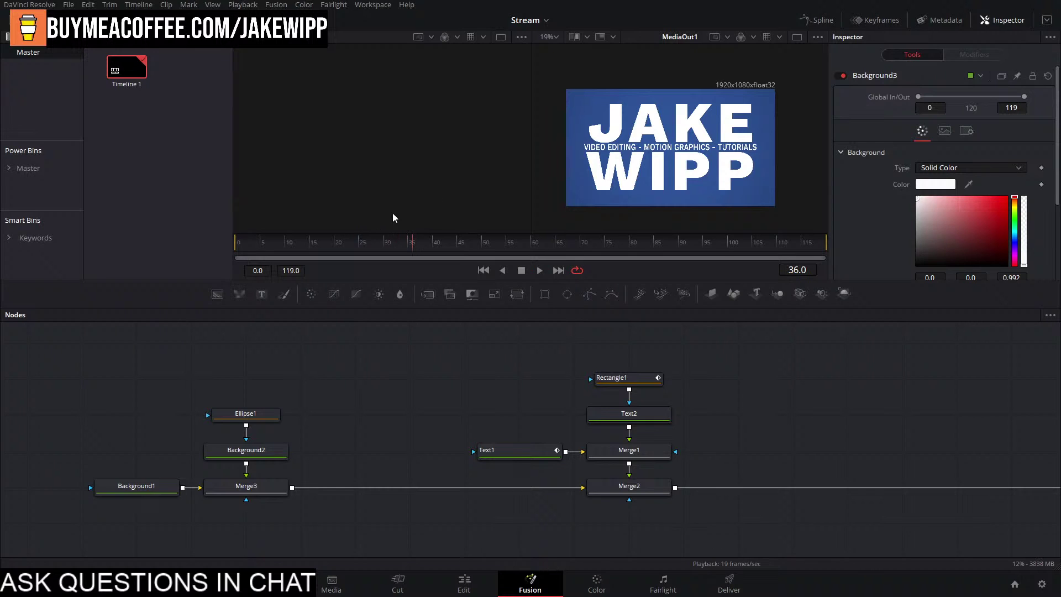
{"action": "left_click", "coordinate": [241, 242]}
{"action": "scroll", "coordinate": [636, 185], "scroll_direction": "up", "scroll_amount": 3}
{"action": "left_click_drag", "start_coordinate": [296, 244], "coordinate": [189, 249]}
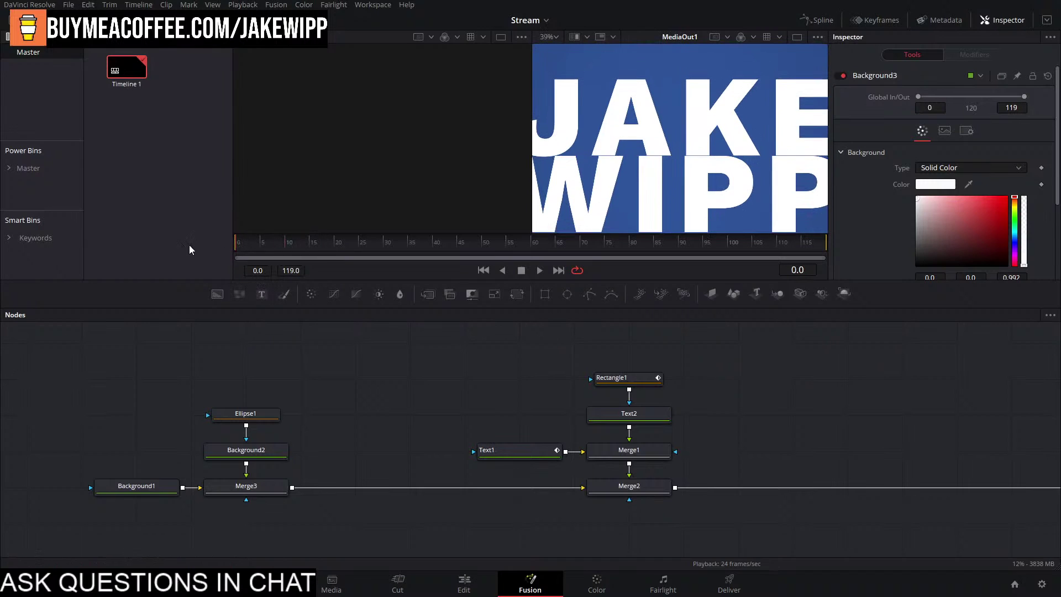
Shift Text1's LineSpacing and Rectangle1's Height keyframes together so the first pair sits at frame -4.
{"action": "left_click", "coordinate": [875, 20]}
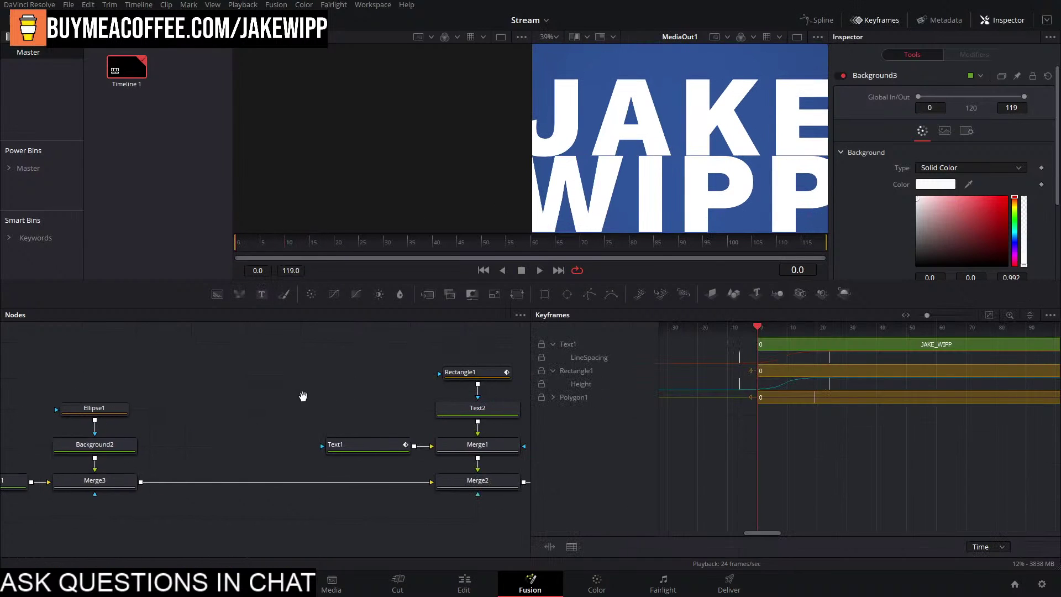
{"action": "left_click_drag", "start_coordinate": [860, 356], "coordinate": [745, 360]}
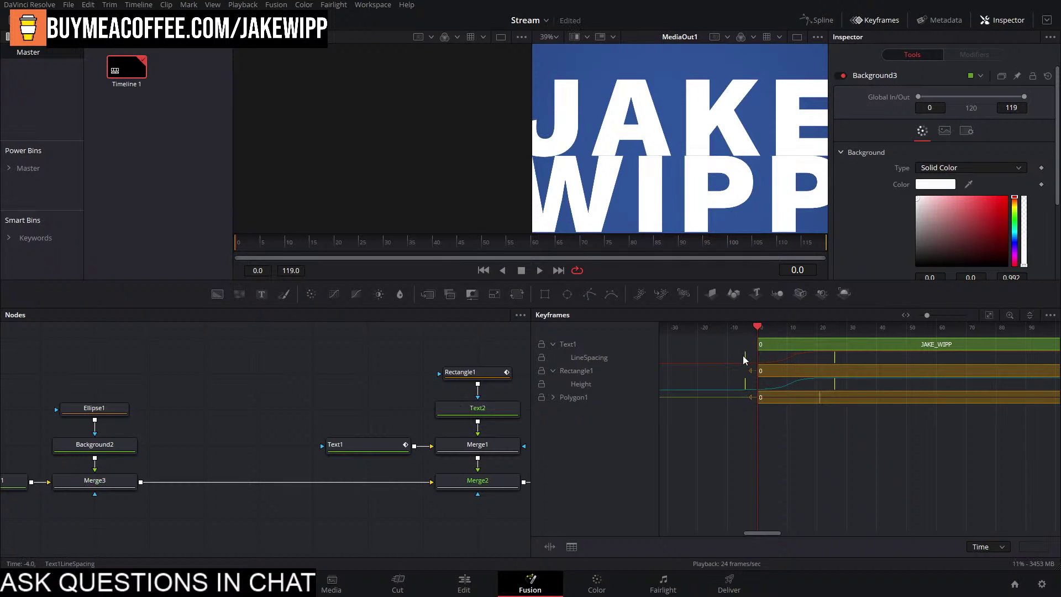
{"action": "left_click", "coordinate": [875, 20]}
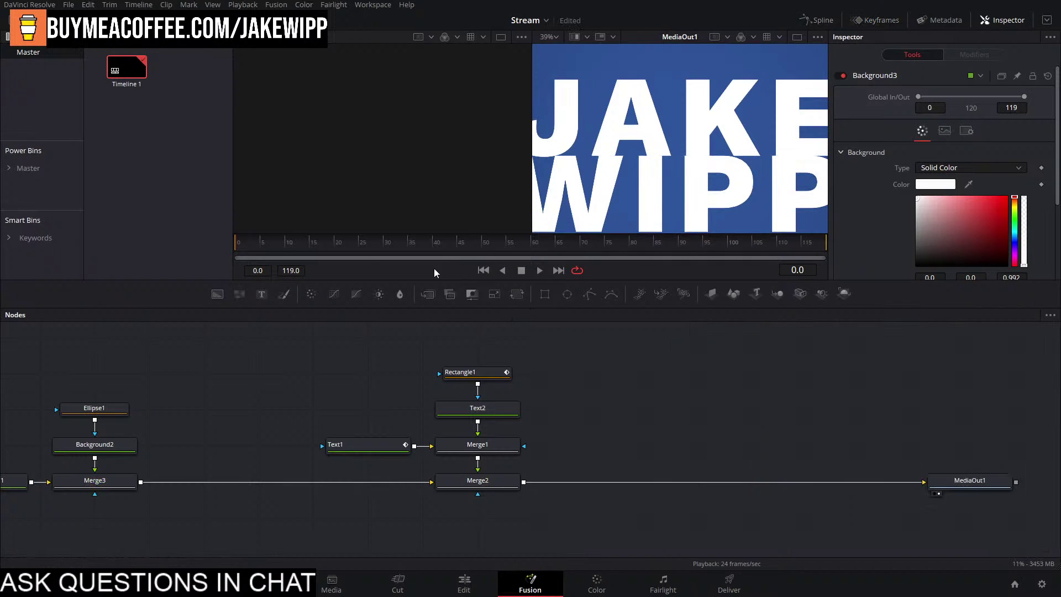
Replay the opening of the title animation from frame 0 and inspect the tagline reveal at frame 11.
{"action": "key", "text": "space"}
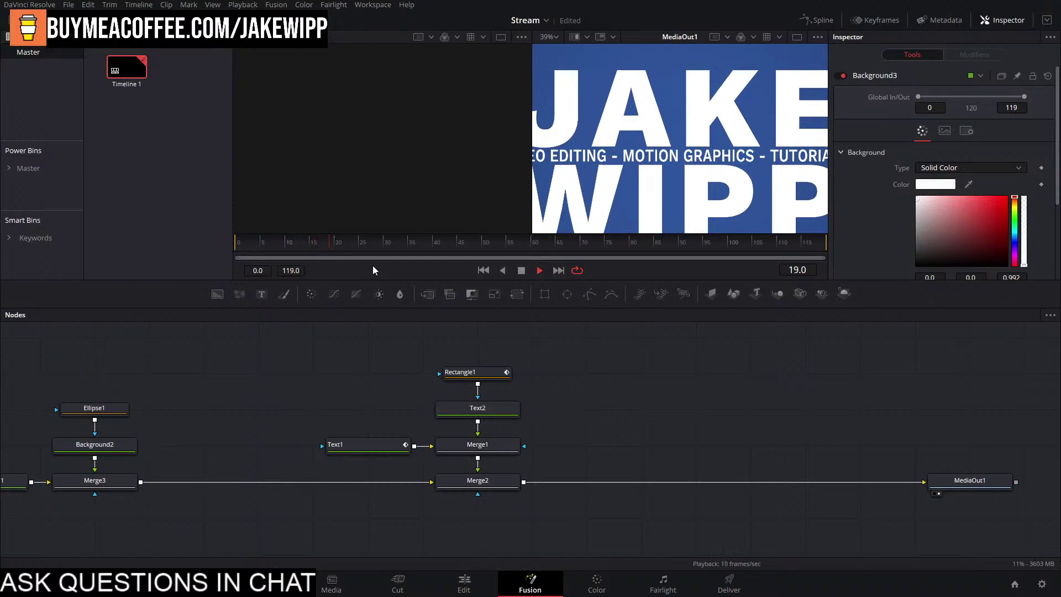
{"action": "key", "text": "space"}
{"action": "left_click_drag", "start_coordinate": [308, 246], "coordinate": [207, 256]}
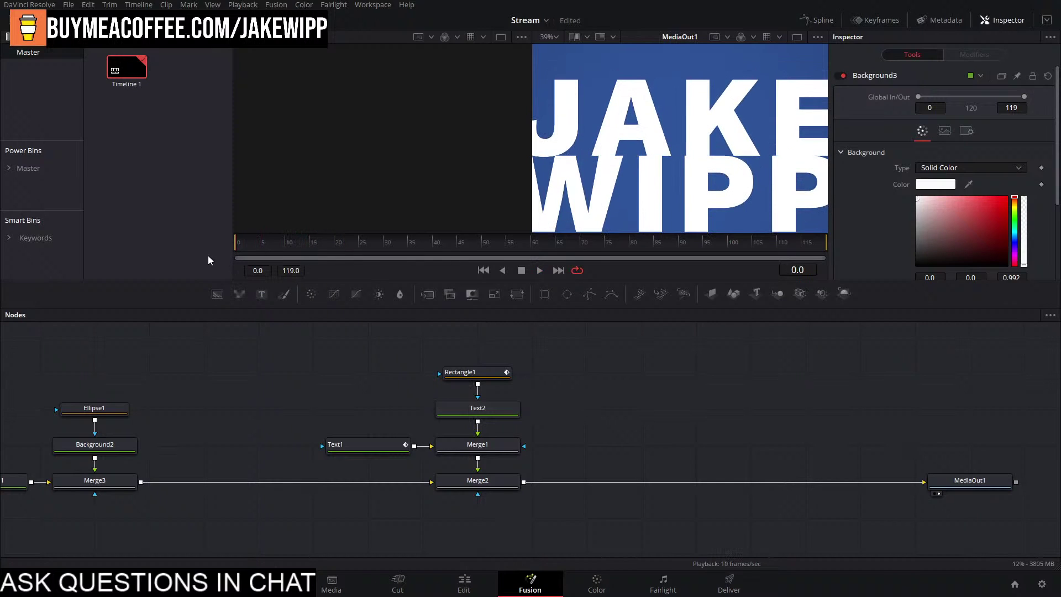
{"action": "key", "text": "space"}
{"action": "key", "text": "space"}
{"action": "left_click_drag", "start_coordinate": [303, 242], "coordinate": [289, 244]}
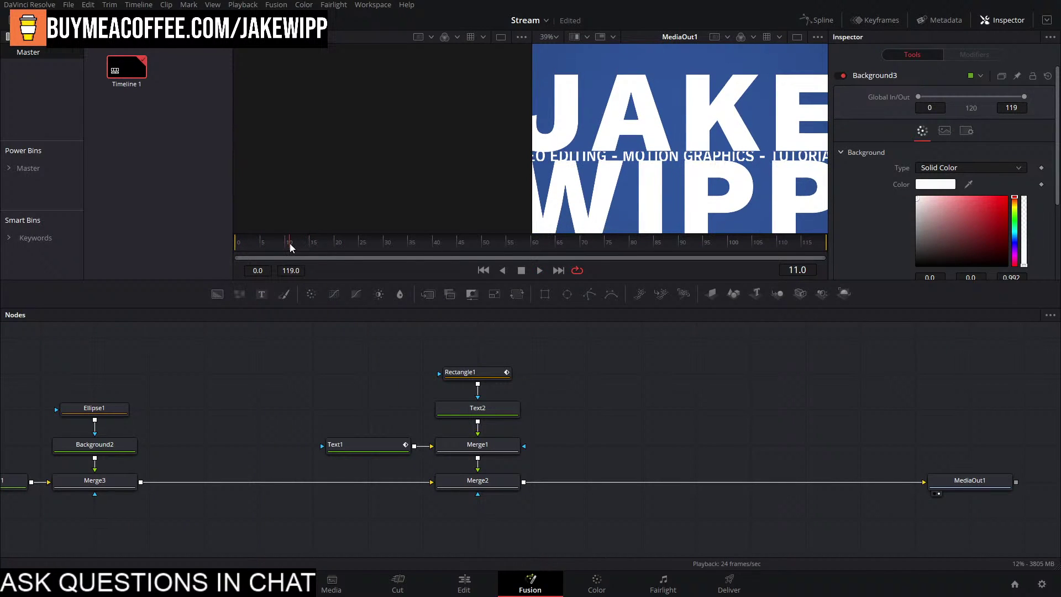
Raise the Rectangle1 mask over the tagline by setting its Center Y to 0.503.
{"action": "scroll", "coordinate": [613, 164], "scroll_direction": "up", "scroll_amount": 2}
{"action": "scroll", "coordinate": [613, 167], "scroll_direction": "up", "scroll_amount": 6}
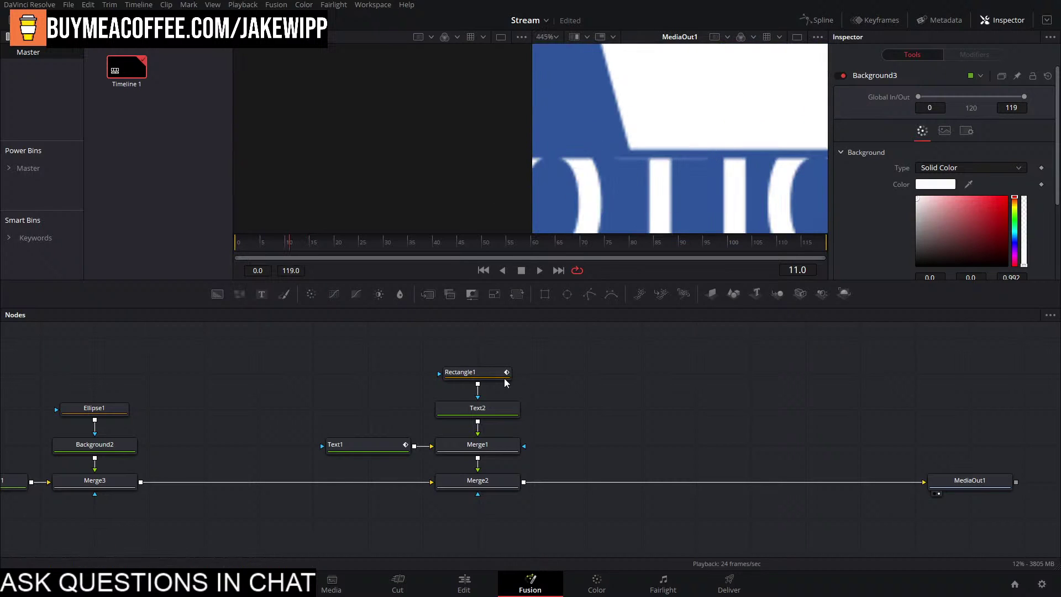
{"action": "left_click", "coordinate": [480, 374]}
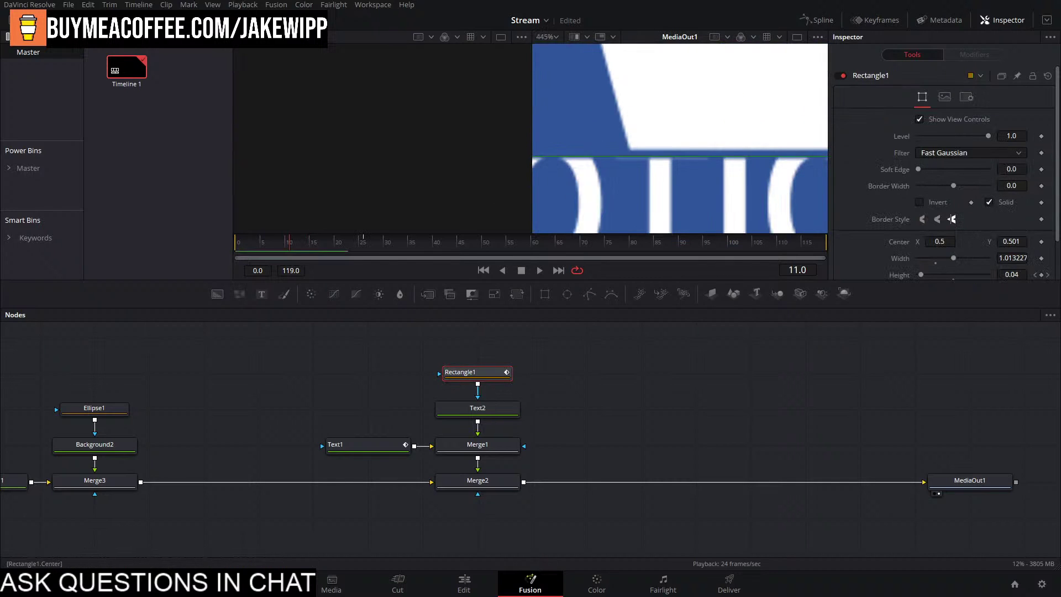
{"action": "left_click_drag", "start_coordinate": [952, 219], "coordinate": [950, 219]}
{"action": "scroll", "coordinate": [680, 160], "scroll_direction": "down", "scroll_amount": 2}
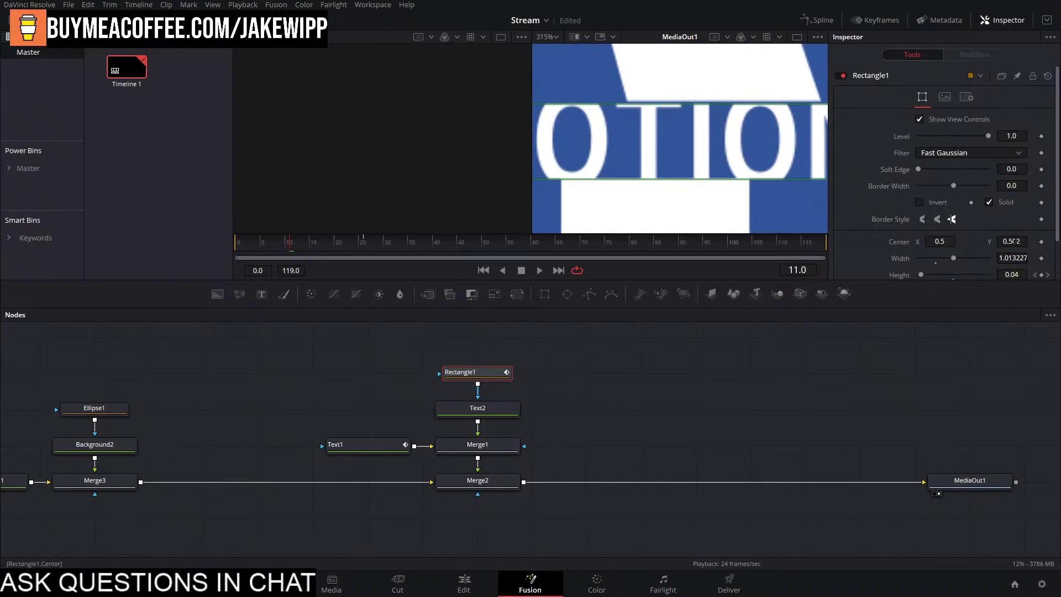
{"action": "left_click_drag", "start_coordinate": [1013, 242], "coordinate": [1015, 242]}
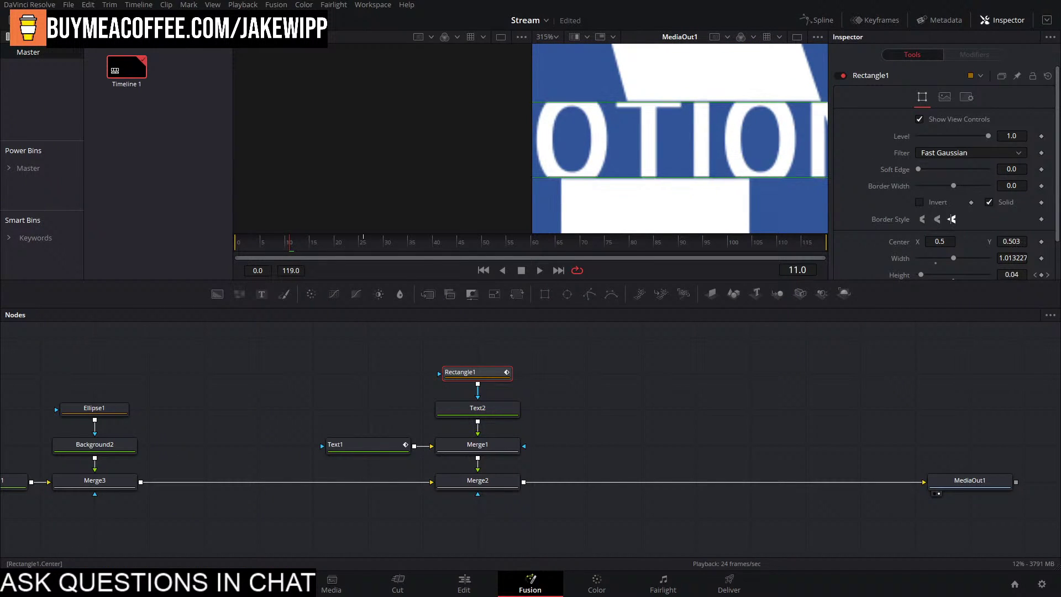
{"action": "left_click", "coordinate": [501, 410]}
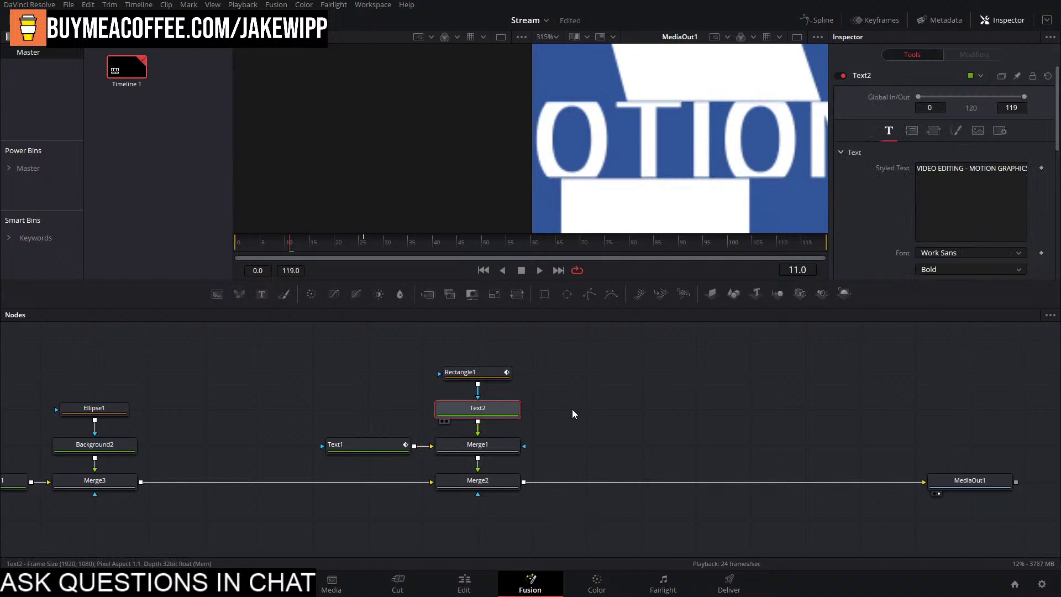
Play back the title animation at full-frame view and examine the tagline with the adjusted mask.
{"action": "key", "text": "space"}
{"action": "scroll", "coordinate": [641, 166], "scroll_direction": "down", "scroll_amount": 5}
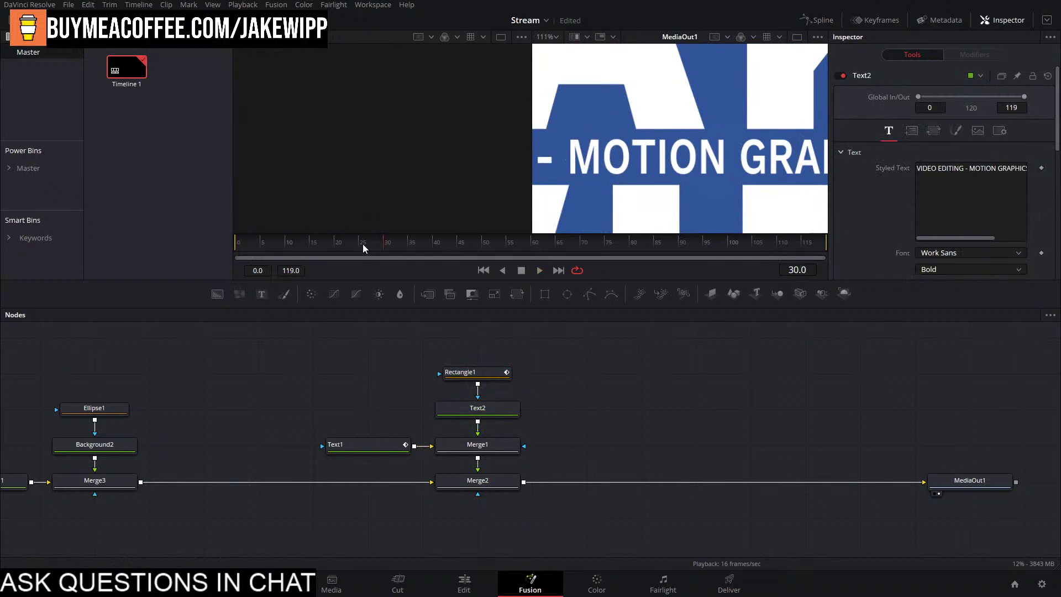
{"action": "scroll", "coordinate": [684, 116], "scroll_direction": "down", "scroll_amount": 3}
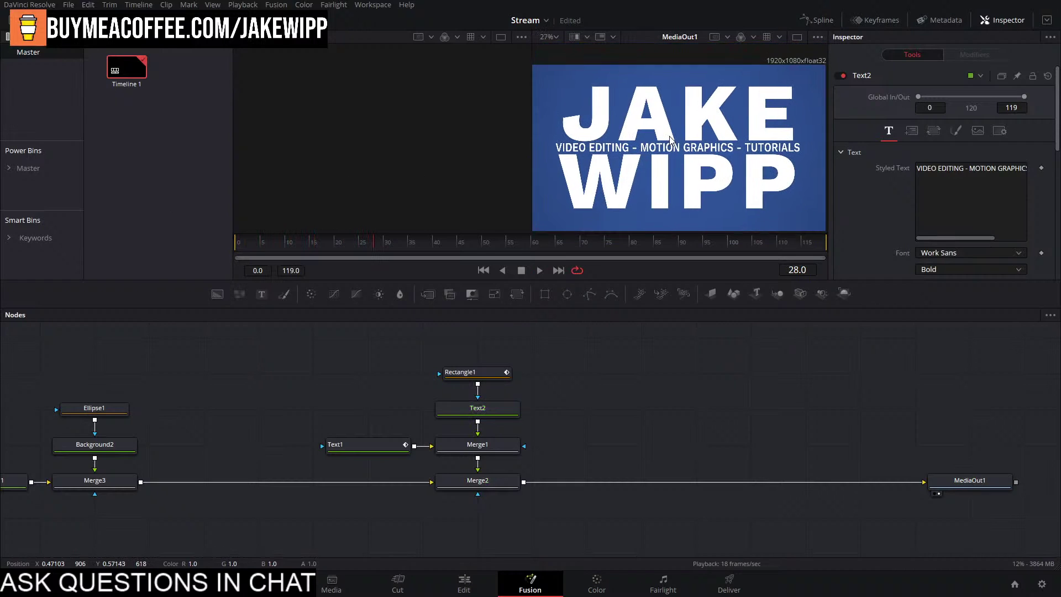
{"action": "key", "text": "space"}
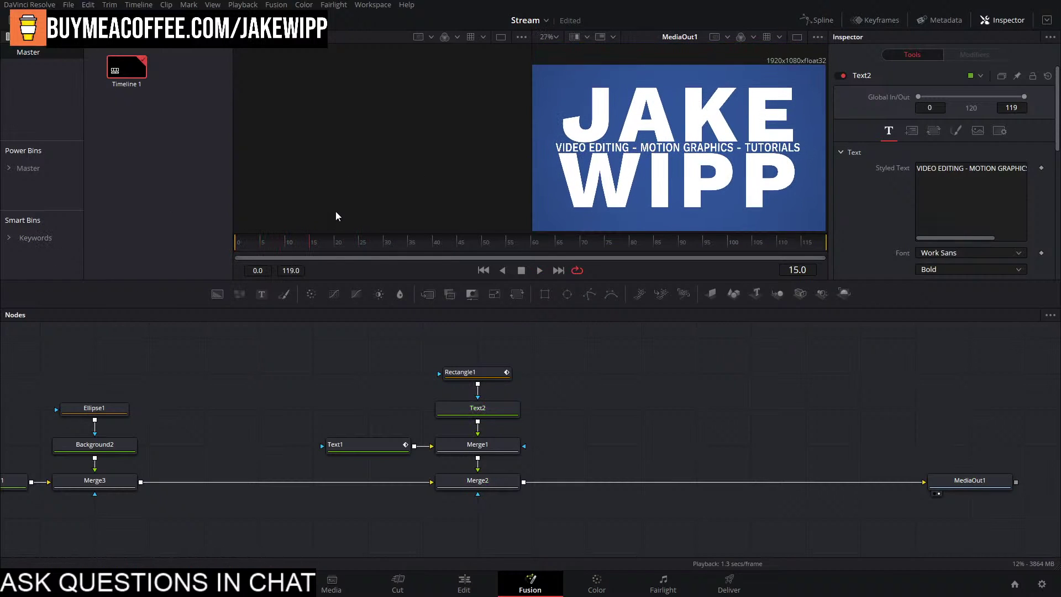
{"action": "left_click", "coordinate": [478, 409]}
{"action": "left_click_drag", "start_coordinate": [548, 388], "coordinate": [483, 399]}
{"action": "left_click", "coordinate": [557, 385]}
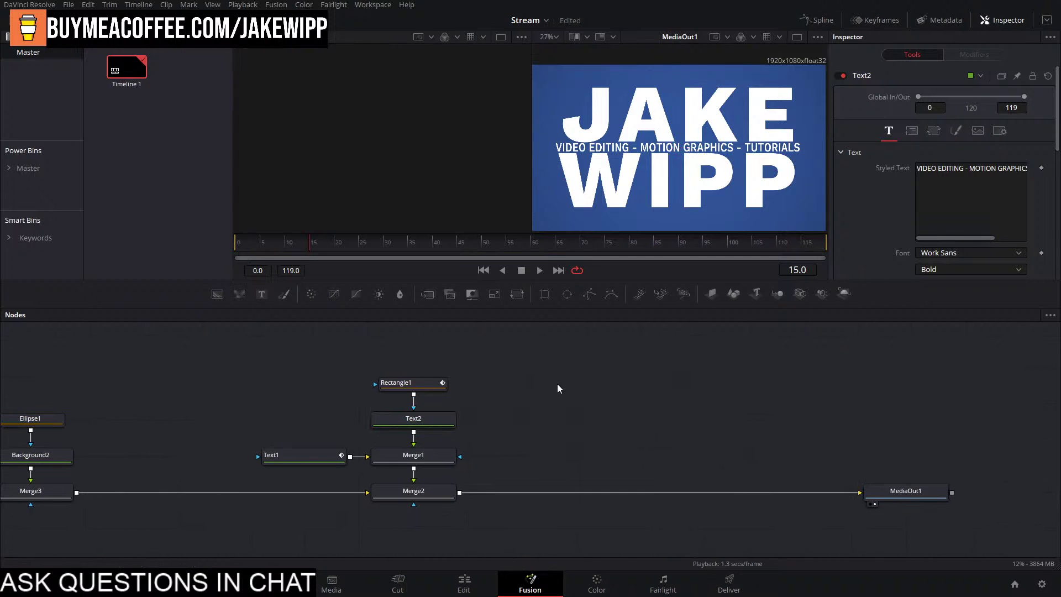
Move the LineSpacing and Height keyframes of Text1 and Rectangle1 to about frames 50 and 80, and return to frame 0.
{"action": "left_click", "coordinate": [875, 19]}
{"action": "left_click_drag", "start_coordinate": [455, 363], "coordinate": [247, 467]}
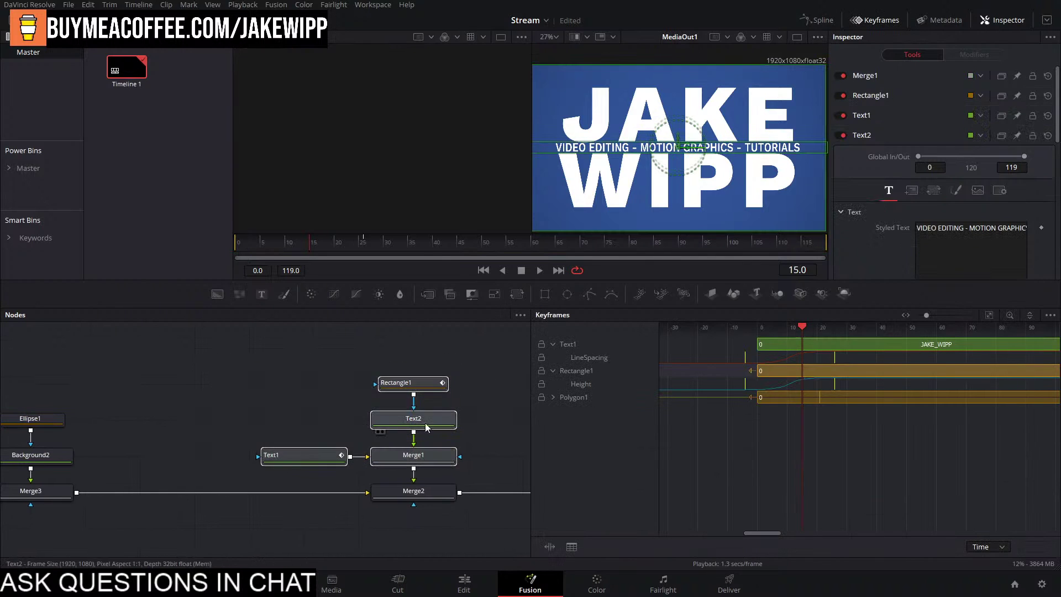
{"action": "left_click", "coordinate": [857, 358]}
{"action": "left_click_drag", "start_coordinate": [686, 402], "coordinate": [909, 363]}
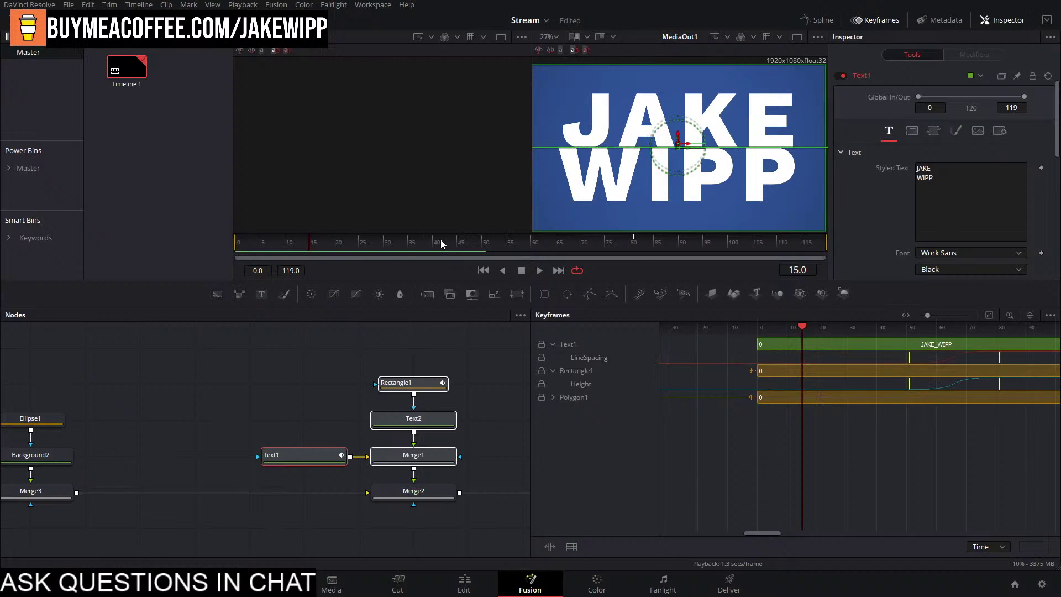
{"action": "key", "text": "Home"}
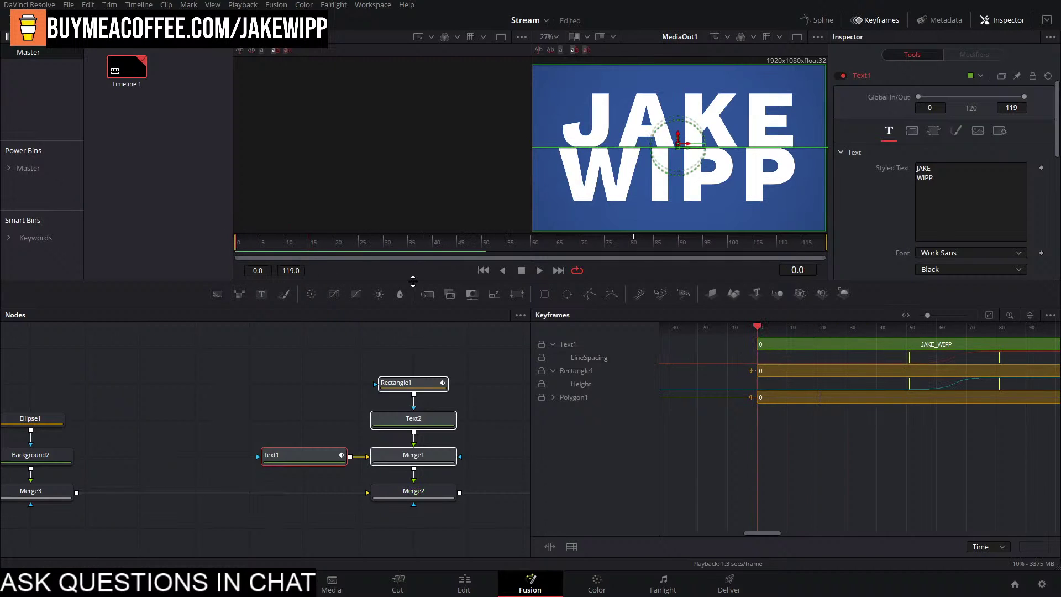
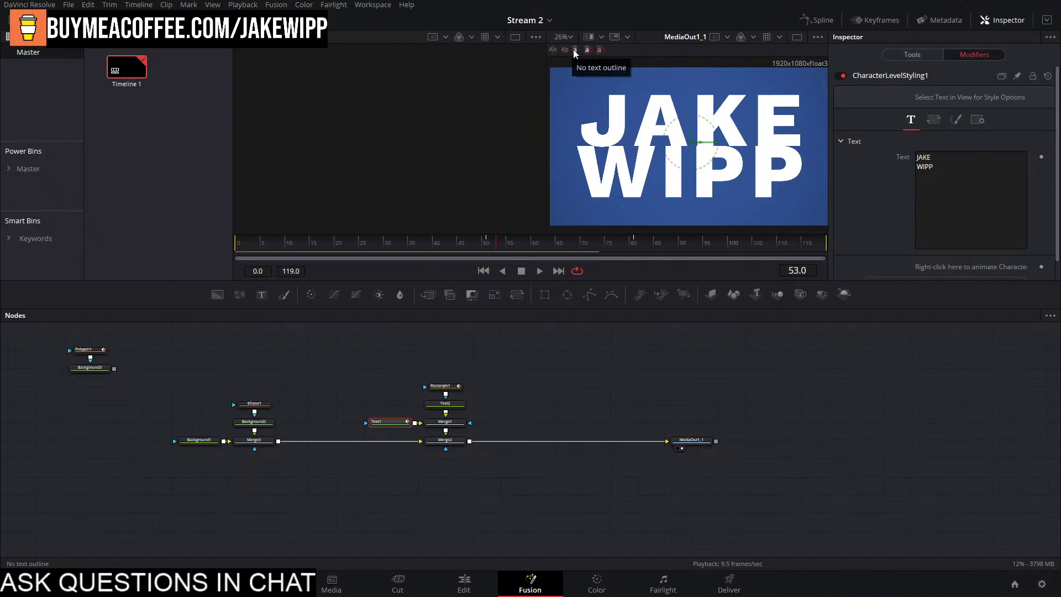
Clear the letter selection in the title and add a CharacterLevelStyling1 animation keyframe at frame 40.
{"action": "left_click_drag", "start_coordinate": [588, 79], "coordinate": [815, 147]}
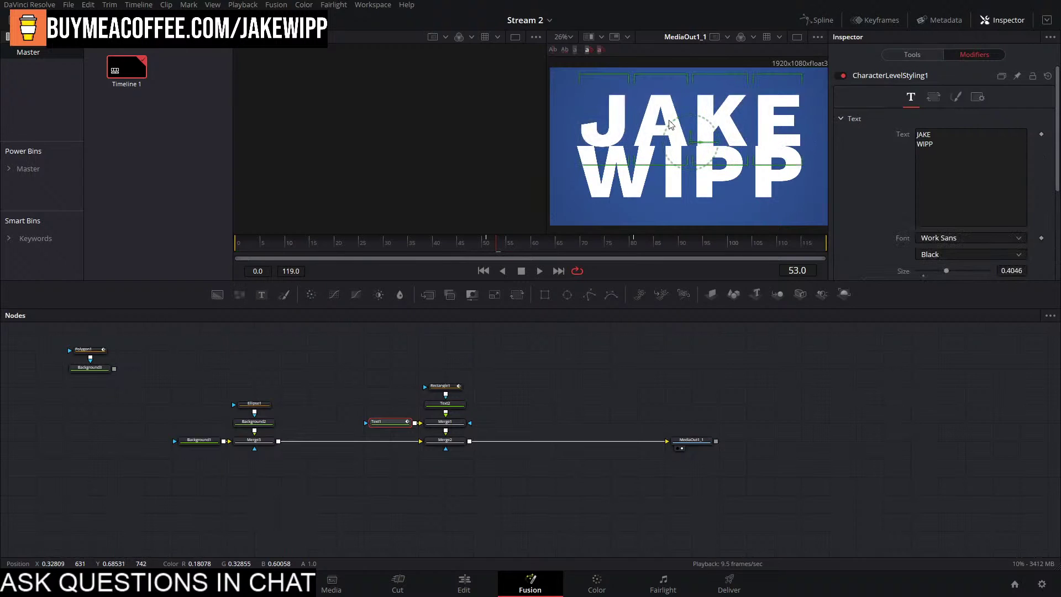
{"action": "key", "text": "Escape"}
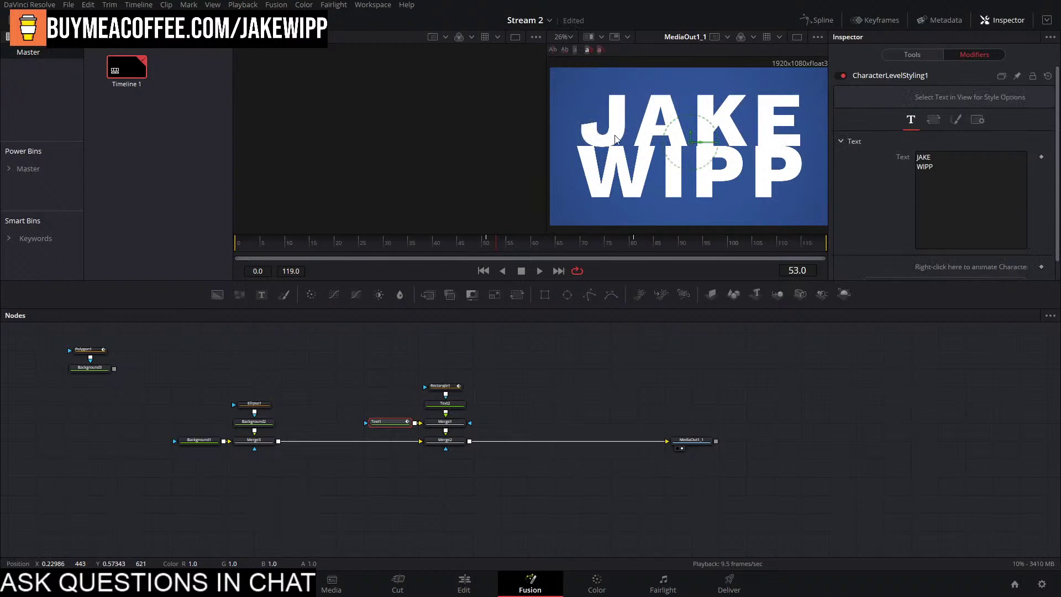
{"action": "left_click_drag", "start_coordinate": [491, 241], "coordinate": [433, 244]}
{"action": "scroll", "coordinate": [883, 220], "scroll_direction": "down", "scroll_amount": 1}
{"action": "scroll", "coordinate": [967, 237], "scroll_direction": "up", "scroll_amount": 1}
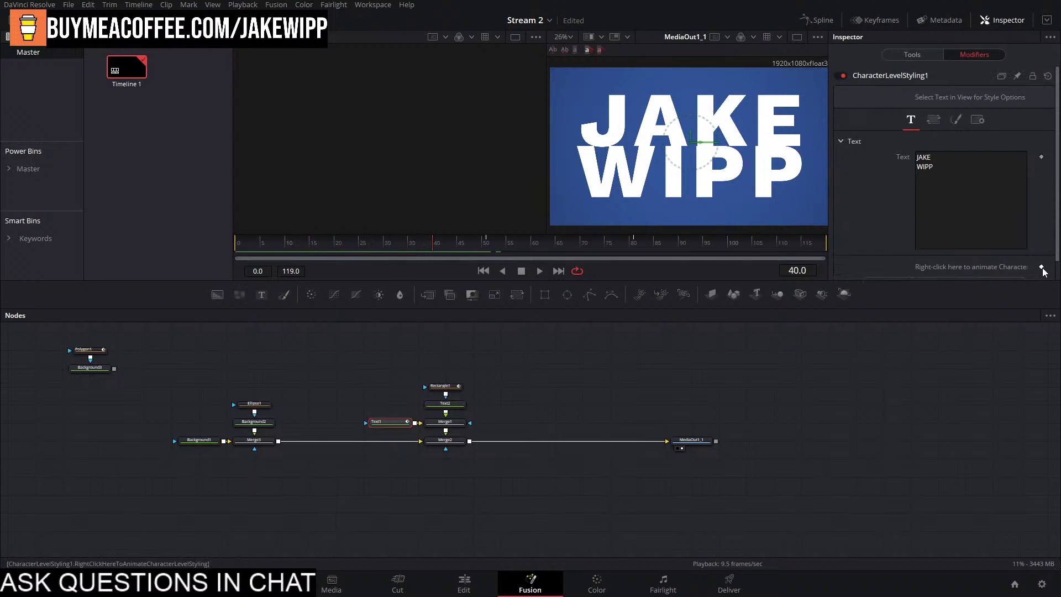
Try to move the last letter of the title's first line up above the frame at frame 25.
{"action": "left_click", "coordinate": [419, 244]}
{"action": "left_click_drag", "start_coordinate": [419, 243], "coordinate": [413, 244]}
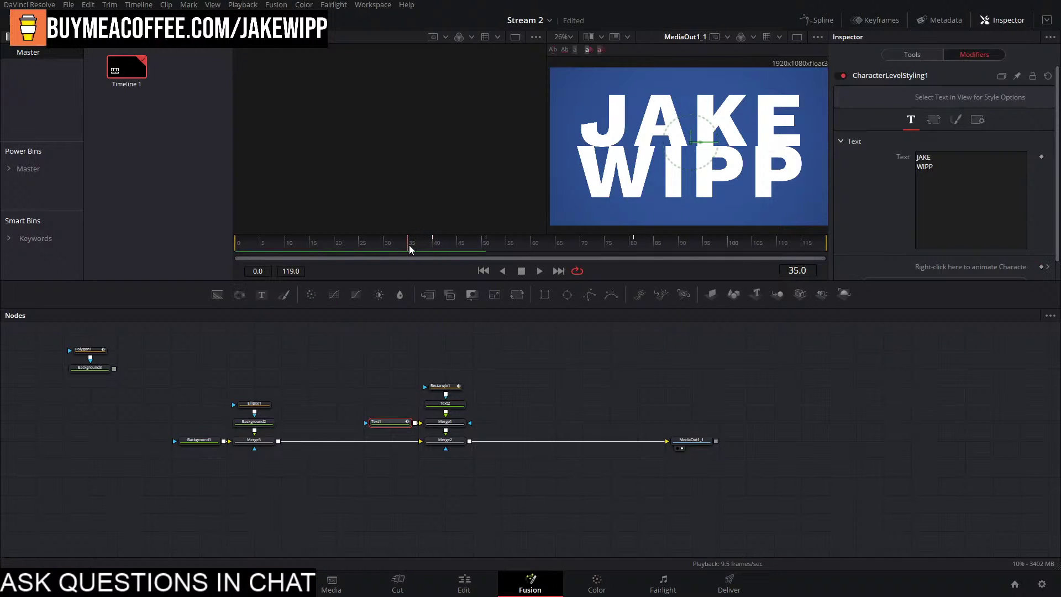
{"action": "left_click_drag", "start_coordinate": [405, 247], "coordinate": [376, 255]}
{"action": "left_click_drag", "start_coordinate": [763, 73], "coordinate": [825, 143]}
{"action": "scroll", "coordinate": [718, 191], "scroll_direction": "up", "scroll_amount": 2}
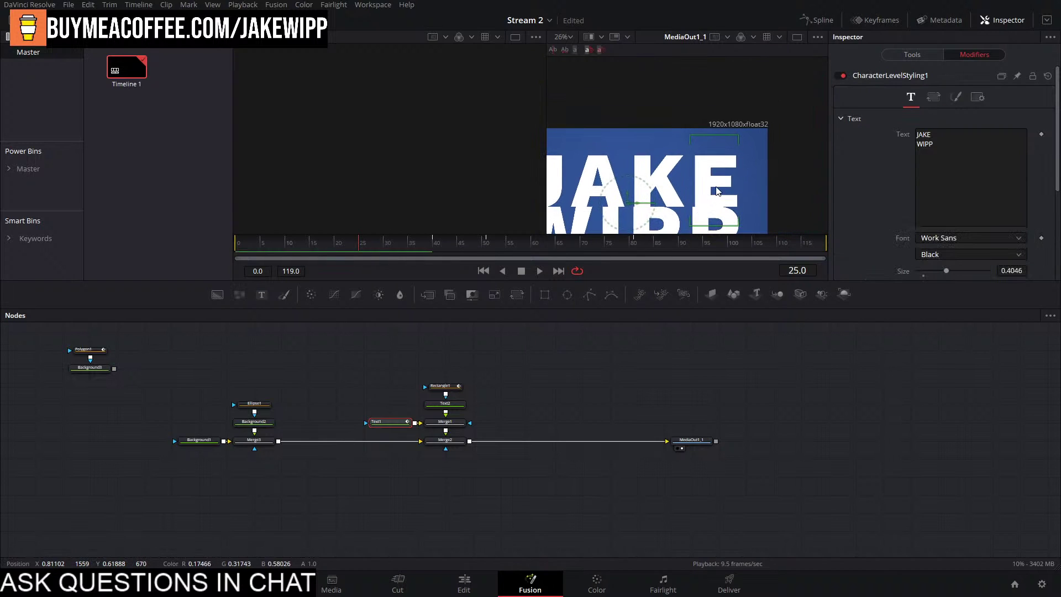
{"action": "left_click", "coordinate": [715, 165]}
{"action": "left_click_drag", "start_coordinate": [705, 140], "coordinate": [755, 203]}
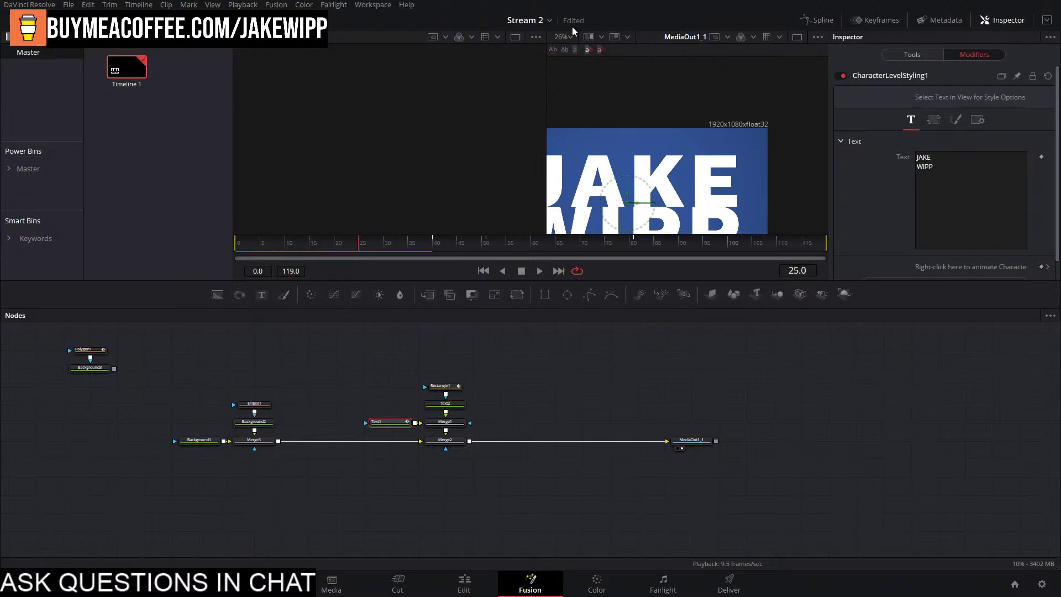
{"action": "left_click", "coordinate": [565, 50]}
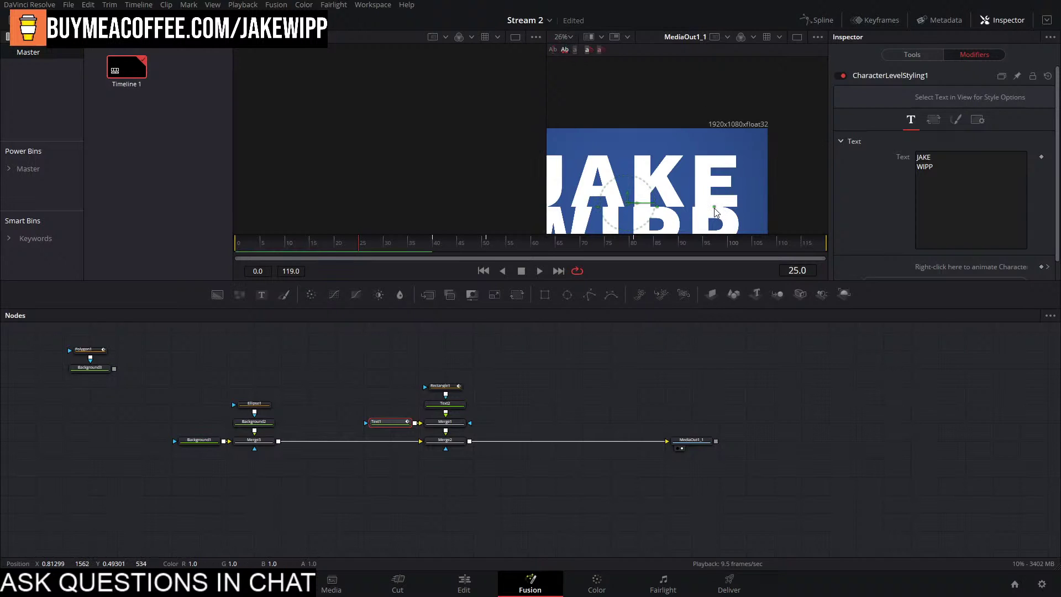
{"action": "left_click_drag", "start_coordinate": [710, 186], "coordinate": [718, 107]}
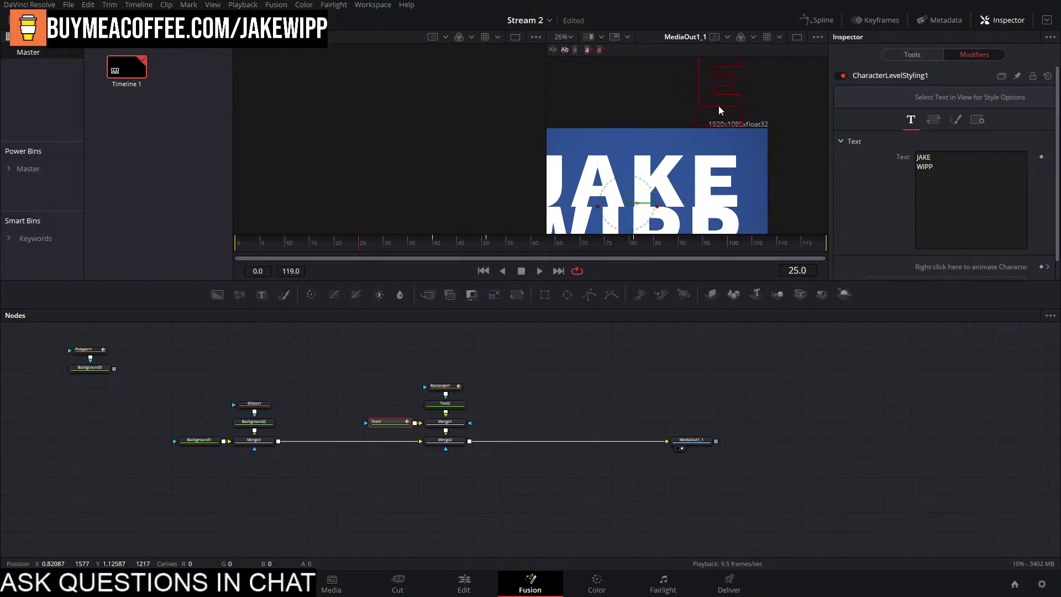
Play back the letter move, set a CharacterLevelStyling1 keyframe at about frame 23, and go to the keyframe at frame 40.
{"action": "key", "text": "space"}
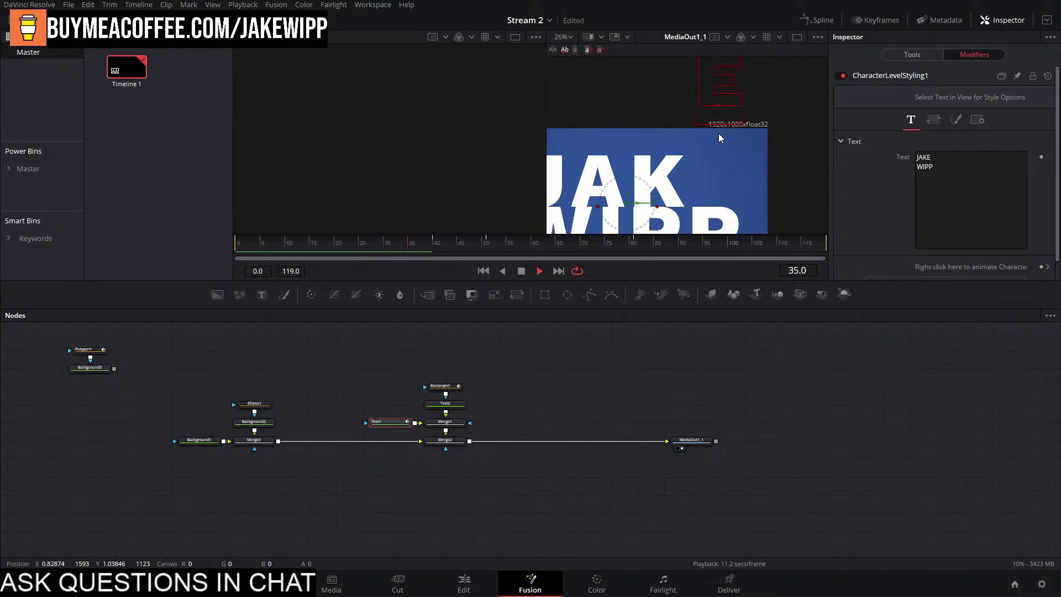
{"action": "left_click_drag", "start_coordinate": [437, 245], "coordinate": [352, 253]}
{"action": "right_click", "coordinate": [1006, 265]}
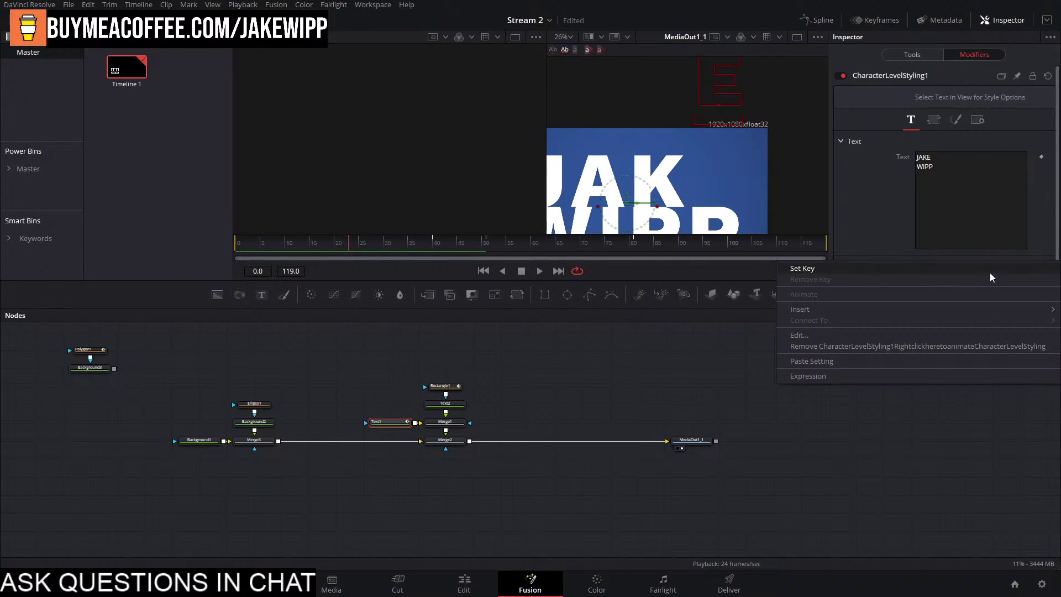
{"action": "left_click", "coordinate": [990, 272]}
{"action": "left_click", "coordinate": [1048, 267]}
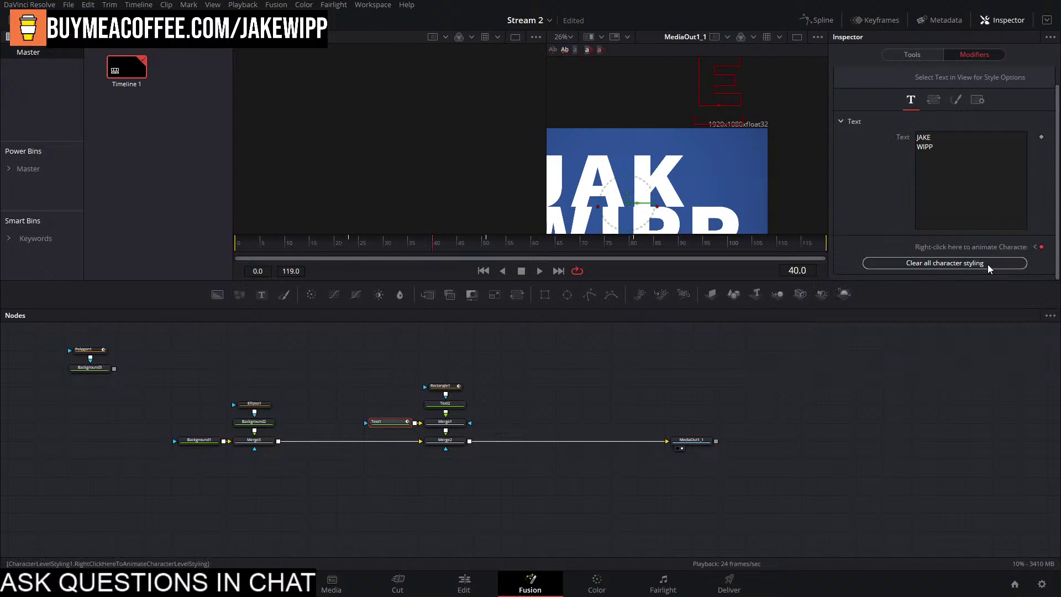
Remove the keyframe animation from CharacterLevelStyling1.
{"action": "right_click", "coordinate": [989, 252]}
{"action": "left_click", "coordinate": [930, 338]}
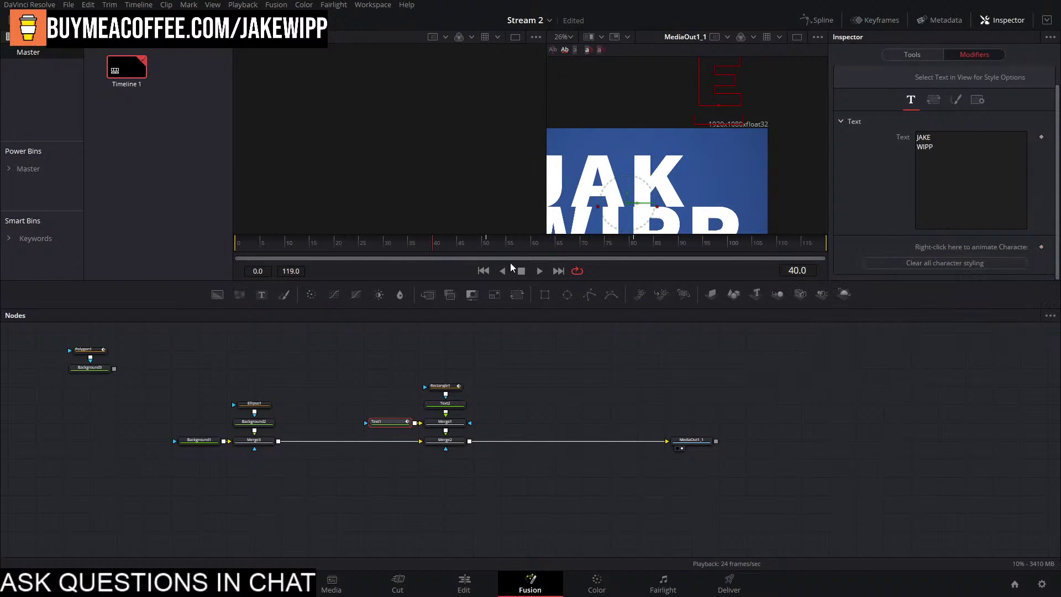
{"action": "right_click", "coordinate": [718, 103]}
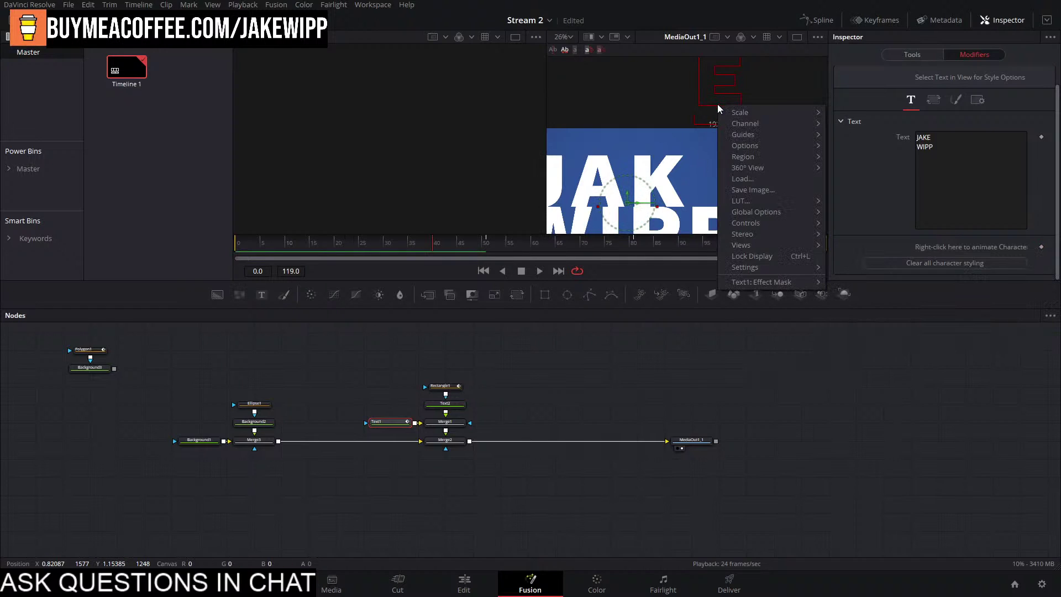
{"action": "mouse_move", "coordinate": [766, 283]}
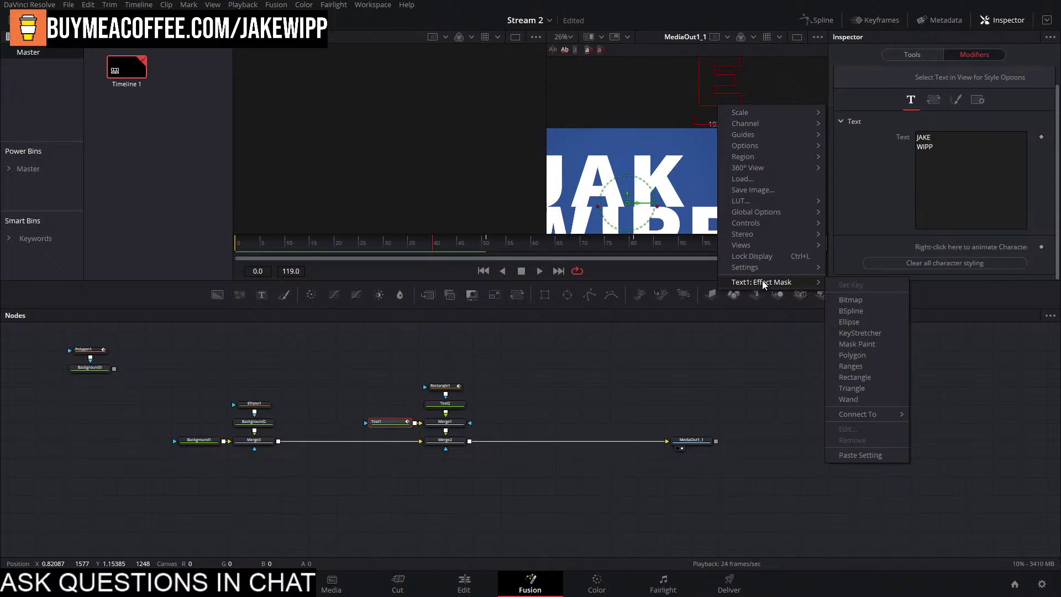
{"action": "left_click", "coordinate": [635, 319]}
Examine the Transform, Text and Shading settings of CharacterLevelStyling1 for a control that moves the letter vertically.
{"action": "left_click", "coordinate": [938, 100]}
{"action": "left_click", "coordinate": [956, 100]}
{"action": "left_click", "coordinate": [934, 100]}
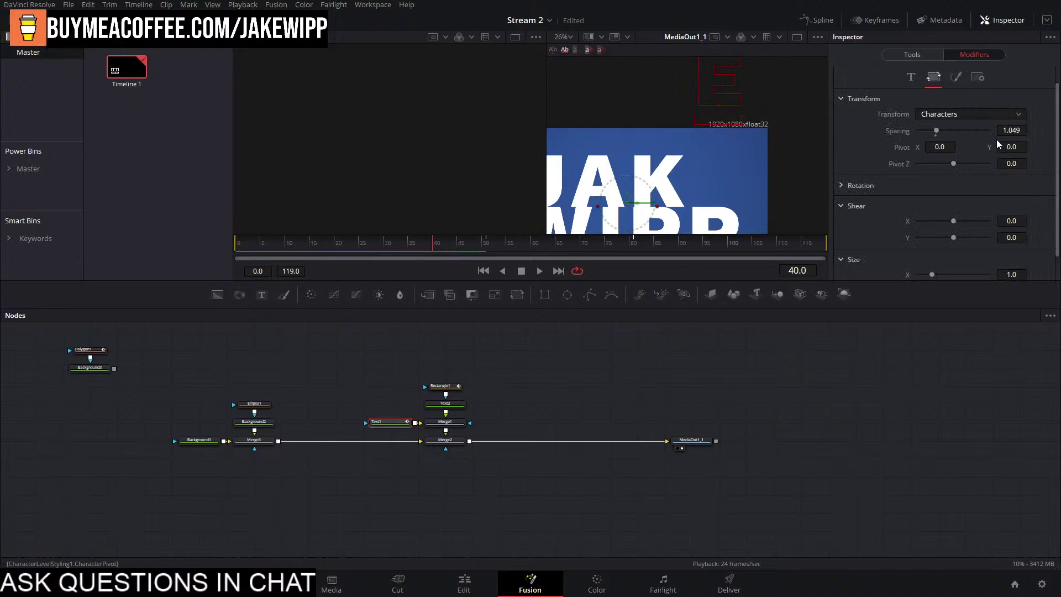
{"action": "scroll", "coordinate": [966, 205], "scroll_direction": "down", "scroll_amount": 1}
{"action": "scroll", "coordinate": [967, 205], "scroll_direction": "up", "scroll_amount": 2}
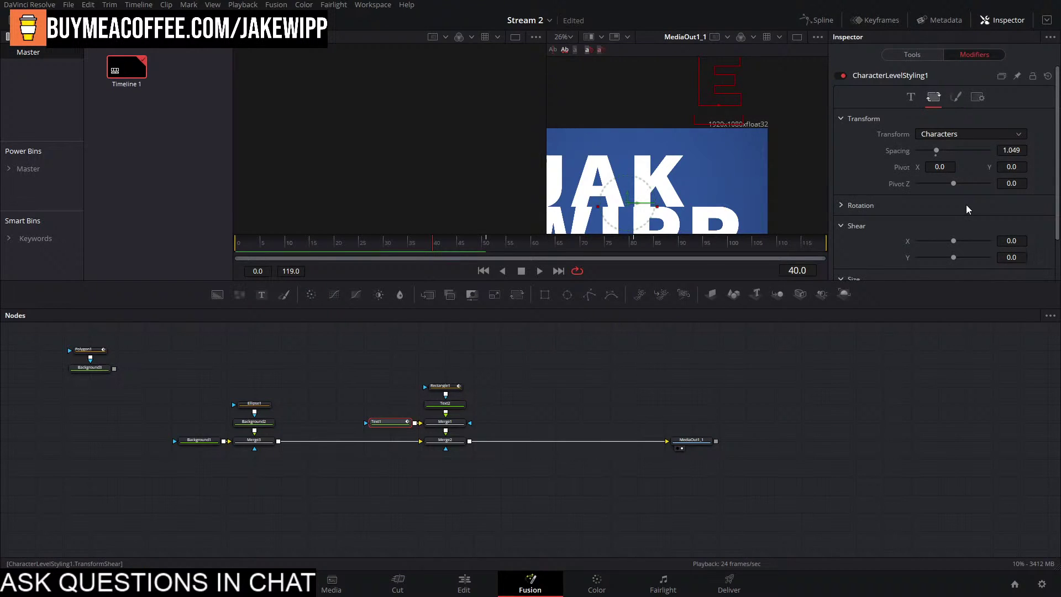
{"action": "left_click_drag", "start_coordinate": [1012, 167], "coordinate": [997, 167]}
{"action": "left_click", "coordinate": [980, 135]}
{"action": "left_click", "coordinate": [980, 135]}
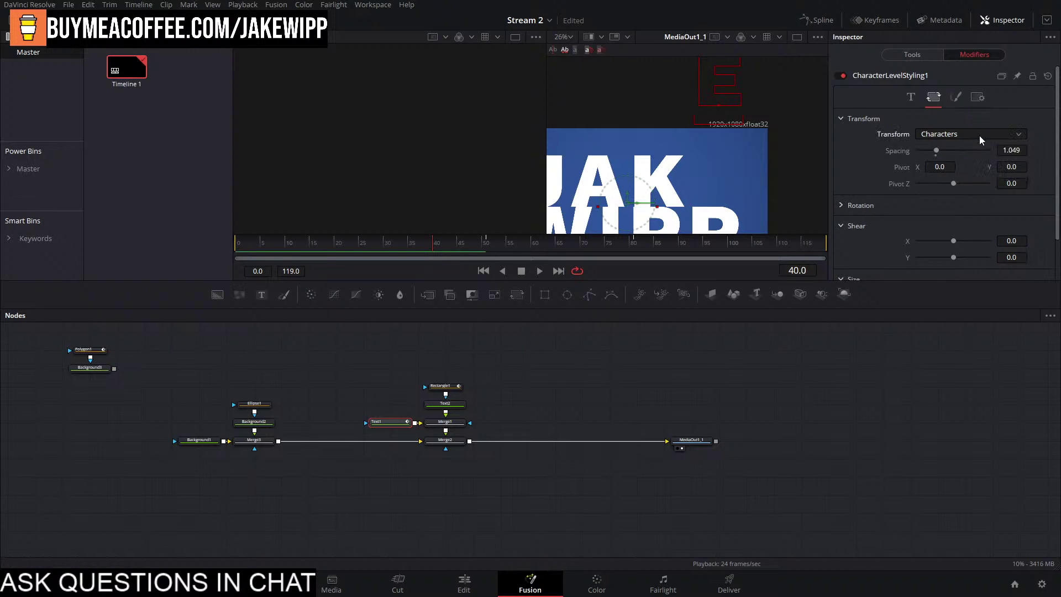
{"action": "left_click_drag", "start_coordinate": [956, 240], "coordinate": [967, 235]}
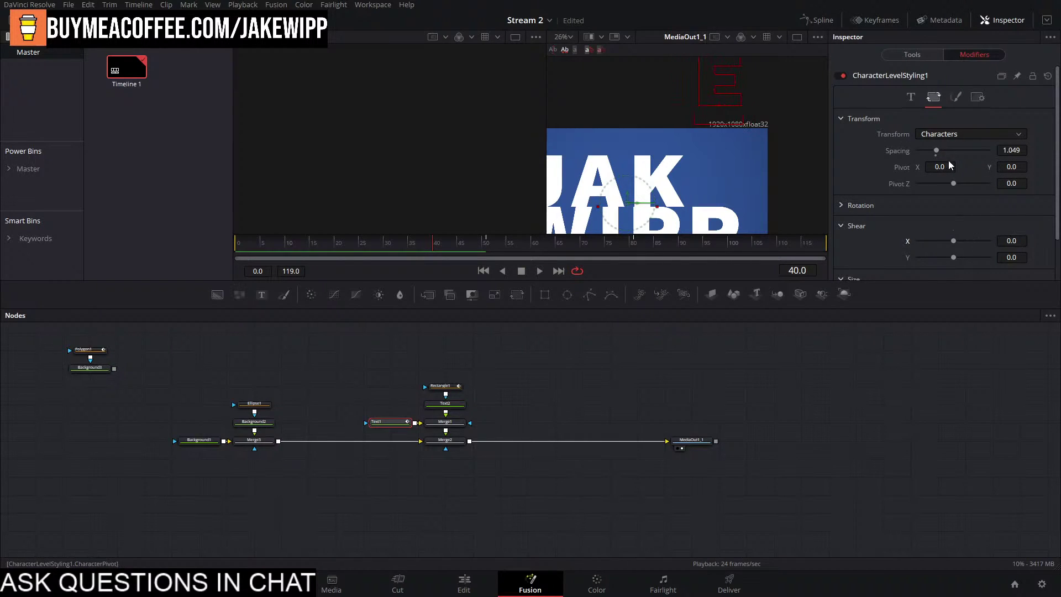
{"action": "left_click", "coordinate": [911, 99]}
{"action": "left_click", "coordinate": [964, 98]}
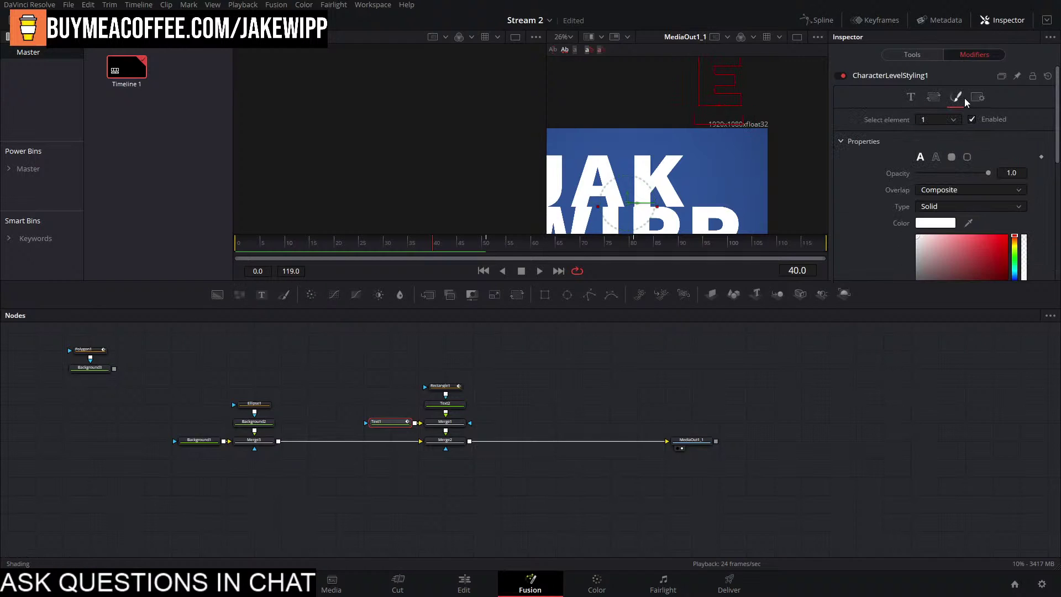
{"action": "left_click", "coordinate": [908, 96]}
{"action": "scroll", "coordinate": [885, 224], "scroll_direction": "down", "scroll_amount": 3}
{"action": "scroll", "coordinate": [904, 219], "scroll_direction": "down", "scroll_amount": 1}
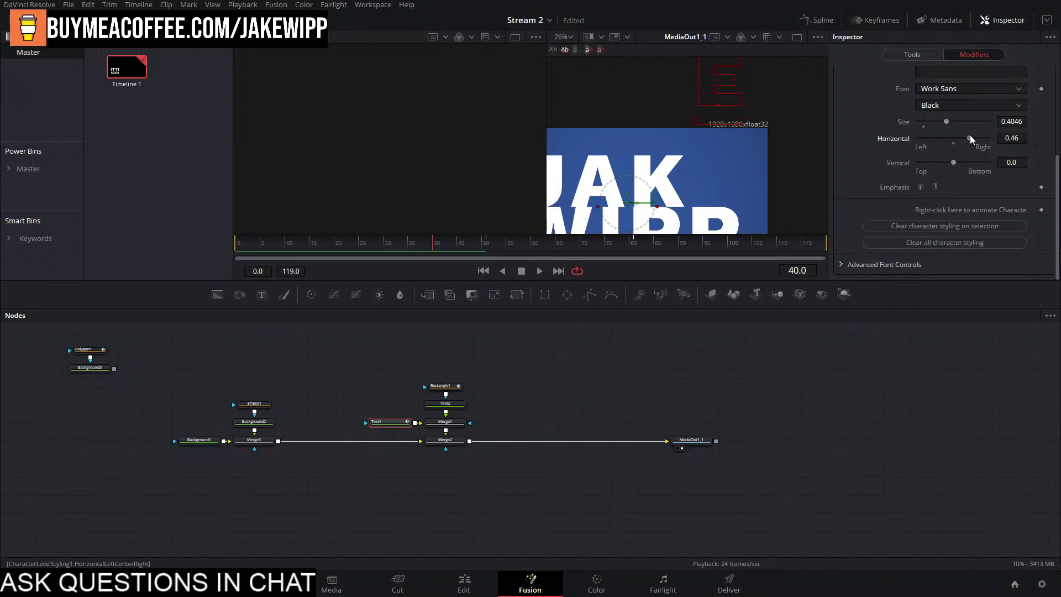
{"action": "scroll", "coordinate": [946, 154], "scroll_direction": "up", "scroll_amount": 5}
{"action": "left_click", "coordinate": [963, 97]}
{"action": "scroll", "coordinate": [894, 155], "scroll_direction": "down", "scroll_amount": 5}
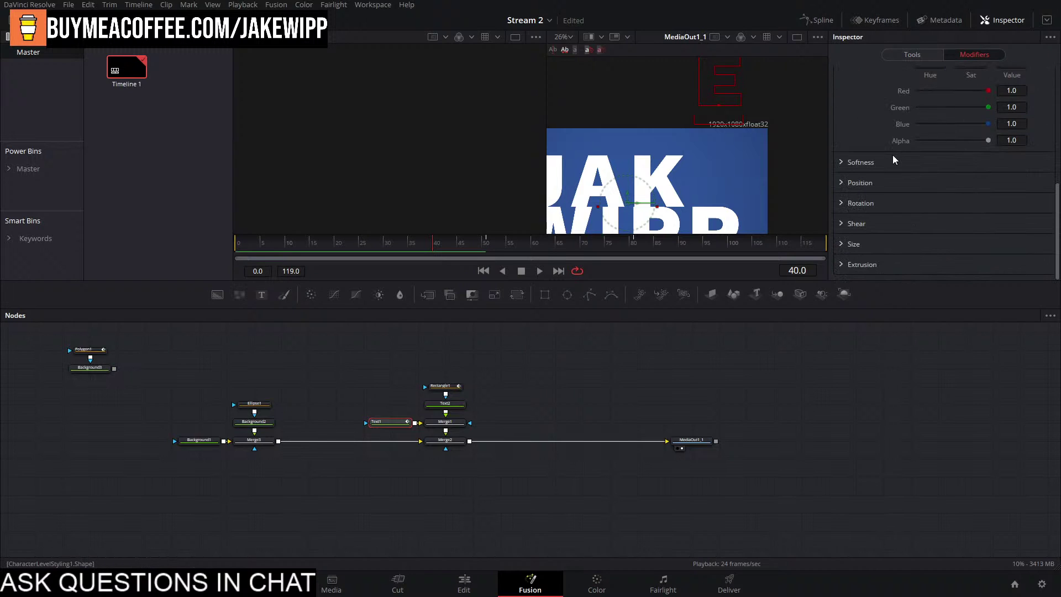
Try raising the letter's Priority to 10.0 and adjusting its Offset Y in the Shading Position settings.
{"action": "left_click", "coordinate": [842, 183]}
{"action": "scroll", "coordinate": [903, 204], "scroll_direction": "down", "scroll_amount": 2}
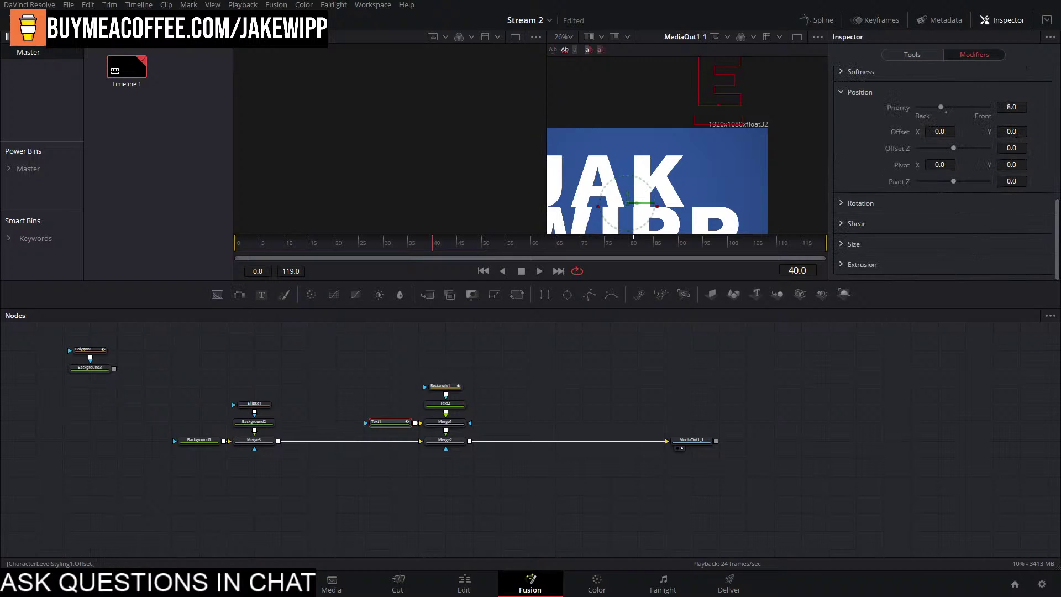
{"action": "left_click_drag", "start_coordinate": [943, 108], "coordinate": [947, 111]}
{"action": "left_click_drag", "start_coordinate": [1015, 132], "coordinate": [990, 131]}
{"action": "right_click", "coordinate": [991, 130]}
{"action": "left_click", "coordinate": [986, 139]}
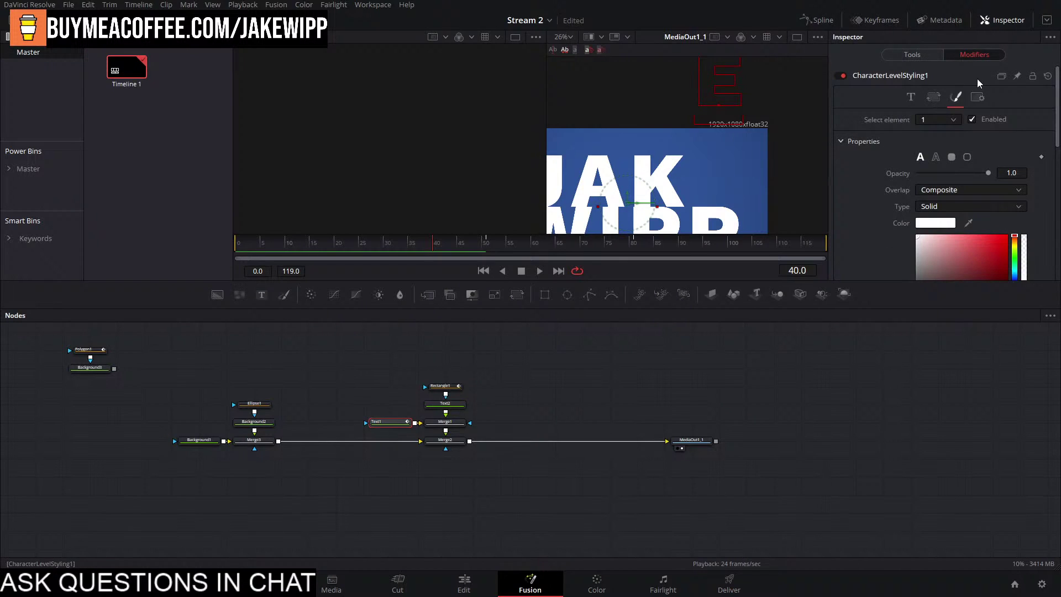
Restart the CharacterLevelStyling1 animation with a keyframe at frame 40.
{"action": "left_click", "coordinate": [944, 97]}
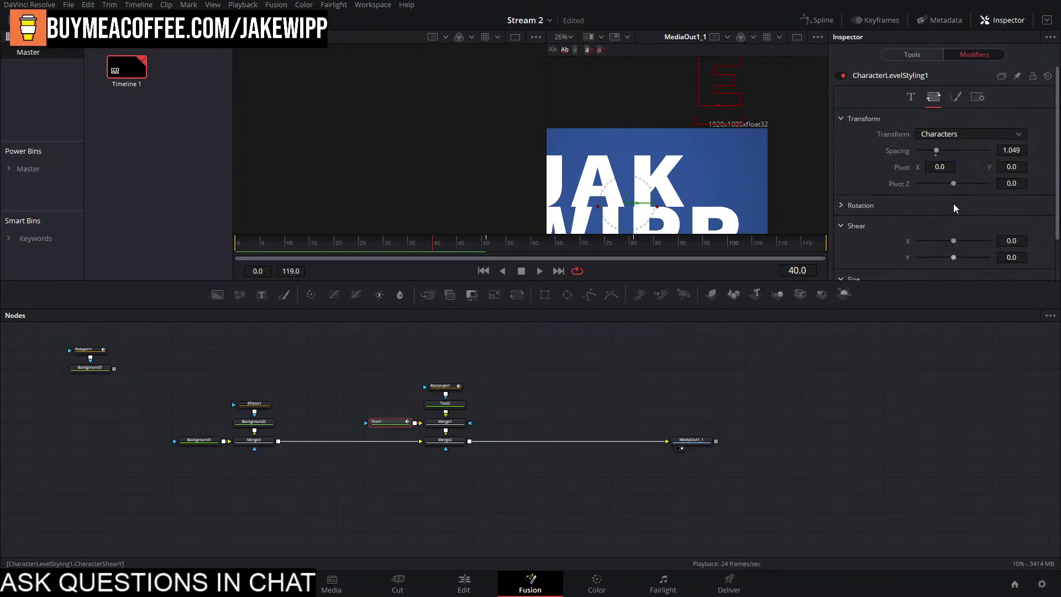
{"action": "left_click", "coordinate": [910, 97]}
{"action": "left_click", "coordinate": [1042, 210]}
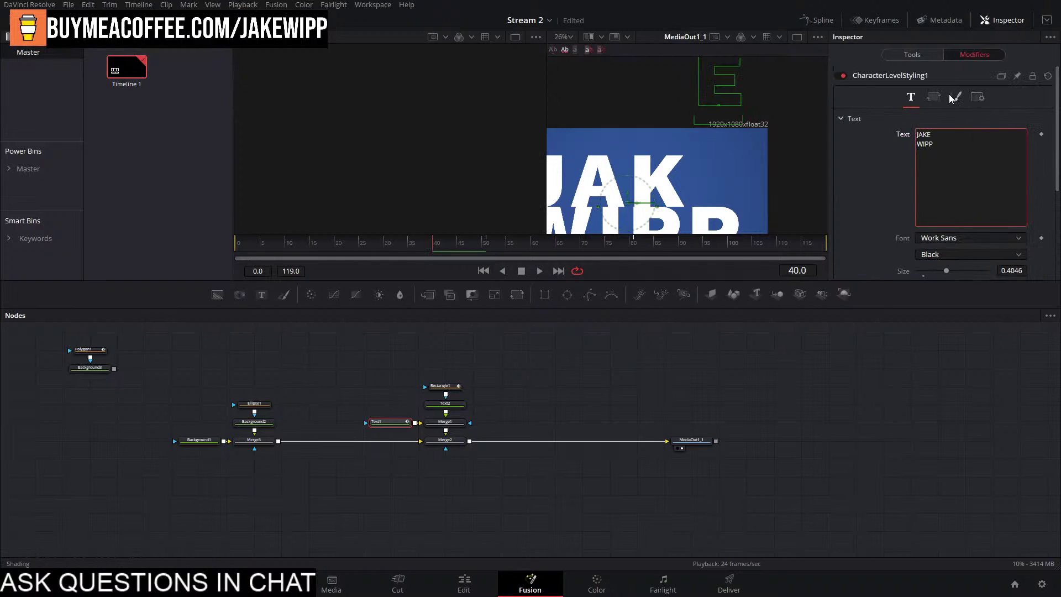
Try lowering the last letter of the title's first line with an Offset Y of -0.865, and undo it.
{"action": "left_click", "coordinate": [954, 96]}
{"action": "scroll", "coordinate": [987, 177], "scroll_direction": "down", "scroll_amount": 5}
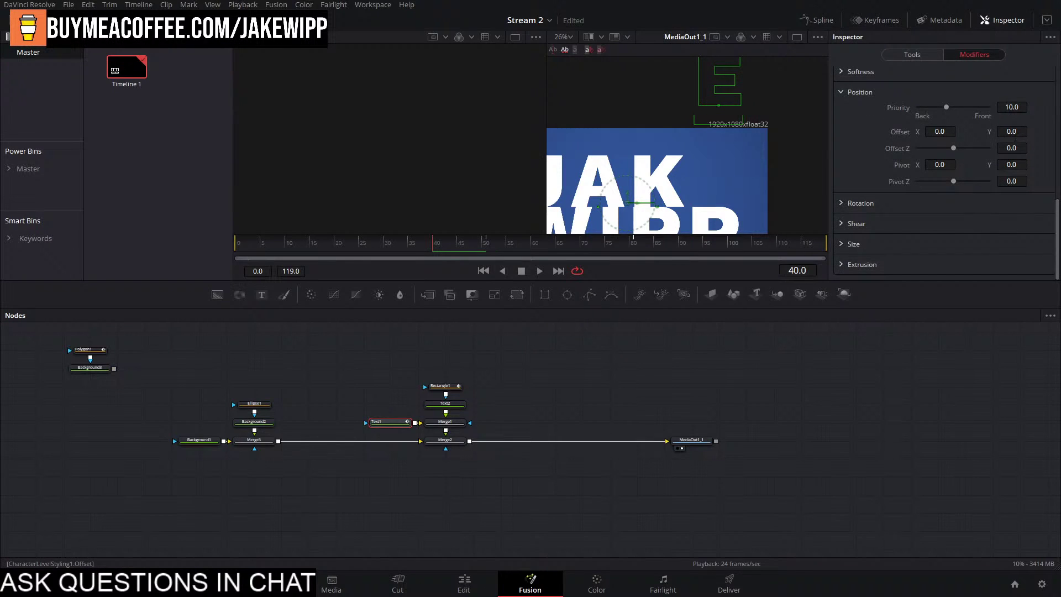
{"action": "left_click_drag", "start_coordinate": [1012, 132], "coordinate": [931, 131]}
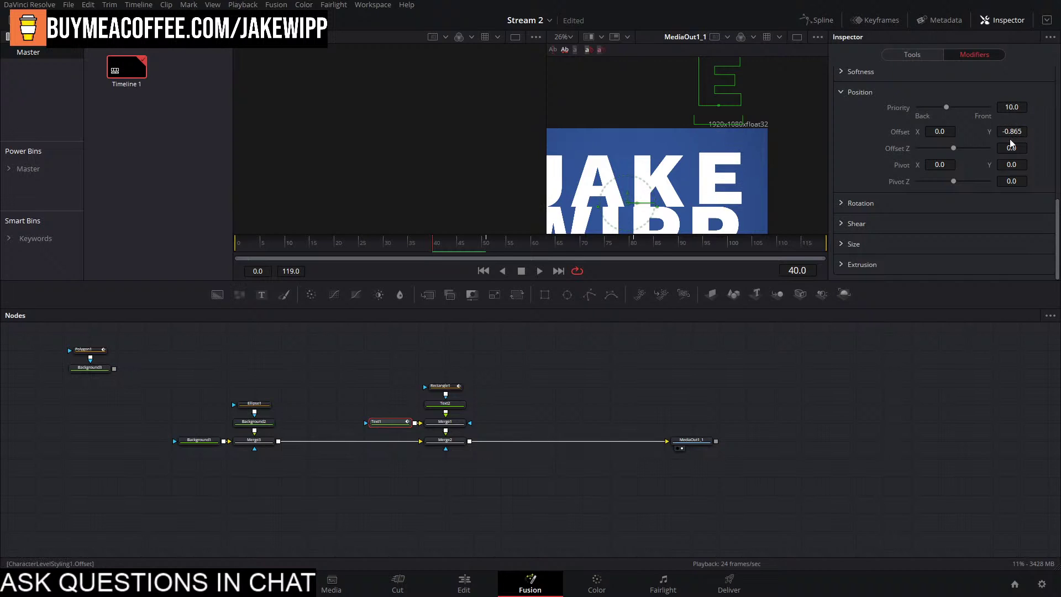
{"action": "key", "text": "ctrl+z"}
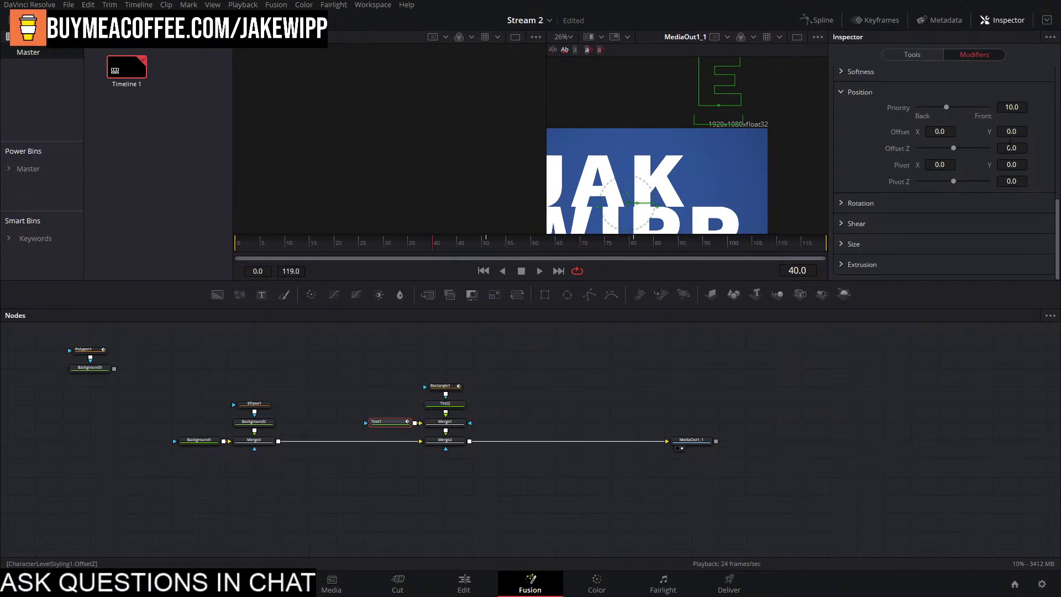
Undo the earlier character styling changes back to before the letter was moved above the frame.
{"action": "scroll", "coordinate": [920, 115], "scroll_direction": "up", "scroll_amount": 6}
{"action": "left_click", "coordinate": [911, 97]}
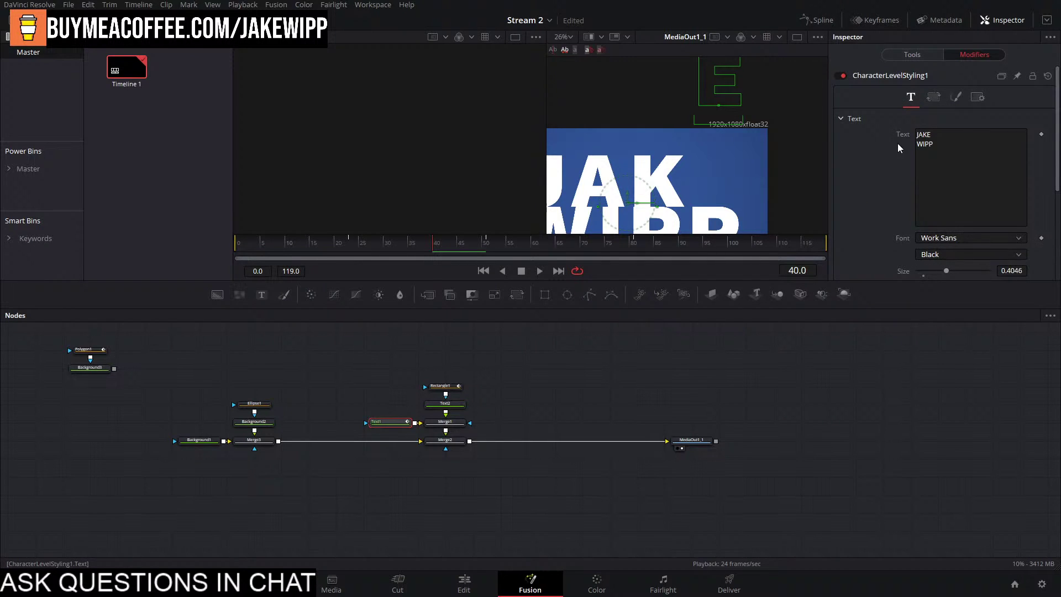
{"action": "key", "text": "ctrl+z"}
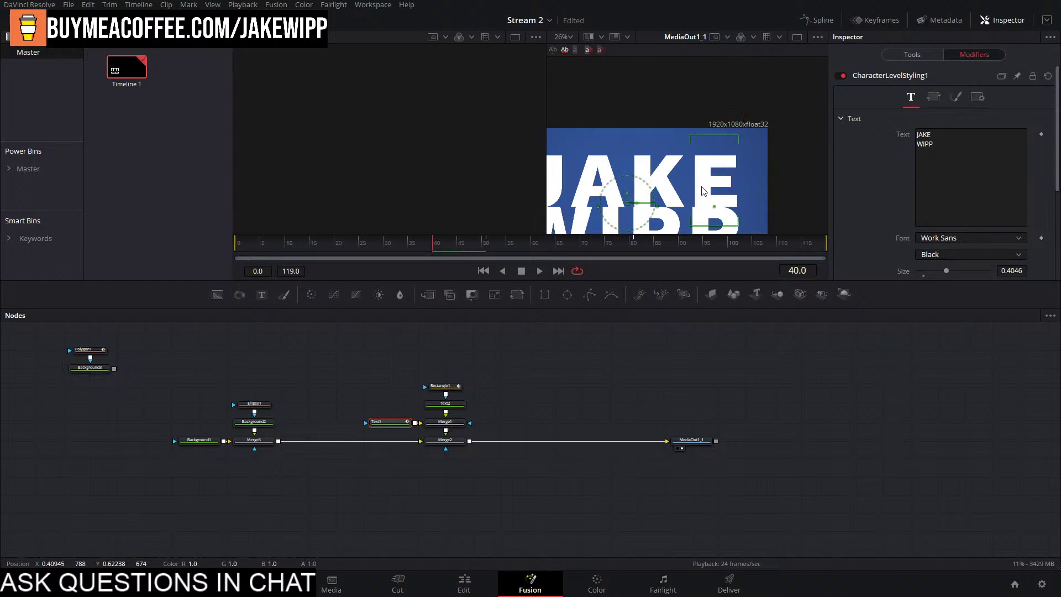
Clear the letter selection, add a CharacterLevelStyling1 keyframe at about frame 50, and return to the keyframe at frame 40.
{"action": "left_click", "coordinate": [754, 137]}
{"action": "left_click", "coordinate": [487, 245]}
{"action": "left_click_drag", "start_coordinate": [486, 245], "coordinate": [88, 267]}
{"action": "left_click", "coordinate": [437, 245]}
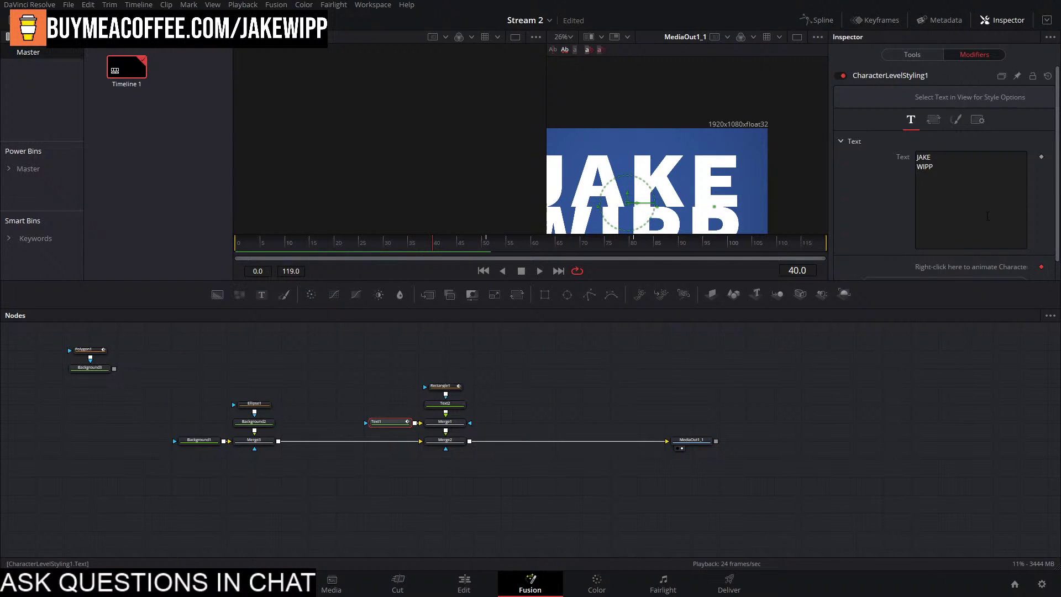
{"action": "left_click", "coordinate": [442, 246]}
{"action": "left_click_drag", "start_coordinate": [442, 247], "coordinate": [489, 251]}
{"action": "left_click", "coordinate": [1035, 267]}
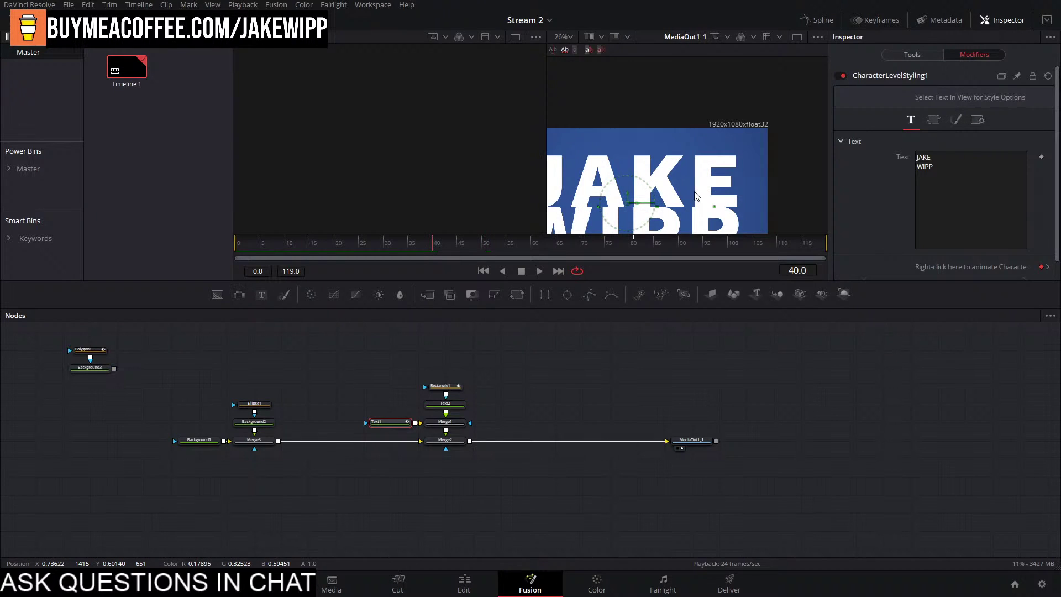
Set the Offset Y of the first line's last letter to 0.961 at frame 40 and play back the animation.
{"action": "left_click_drag", "start_coordinate": [782, 172], "coordinate": [680, 224]}
{"action": "scroll", "coordinate": [990, 138], "scroll_direction": "down", "scroll_amount": 10}
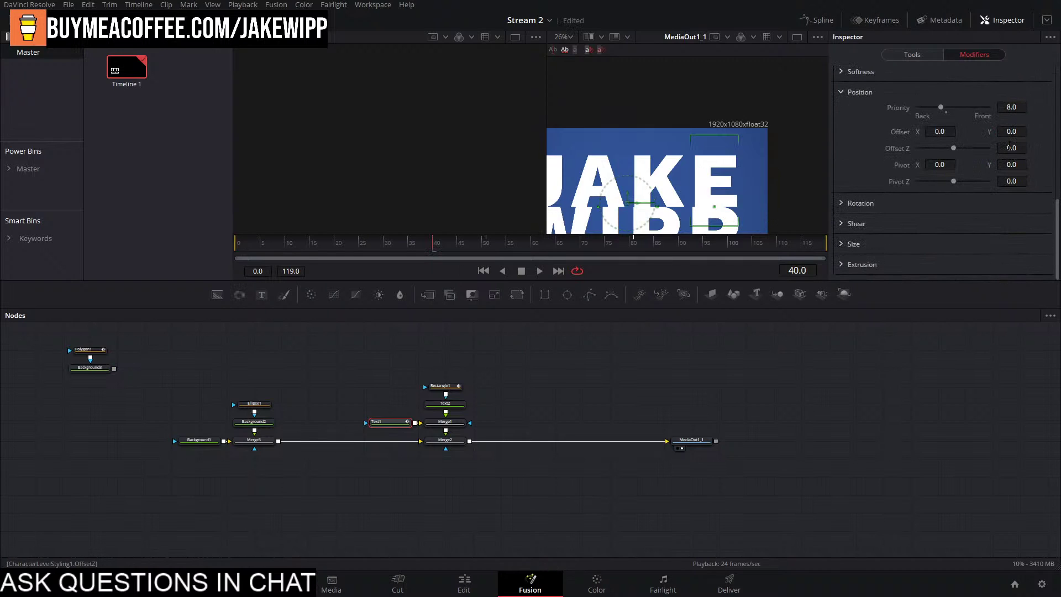
{"action": "left_click_drag", "start_coordinate": [1011, 130], "coordinate": [928, 236]}
{"action": "key", "text": "space"}
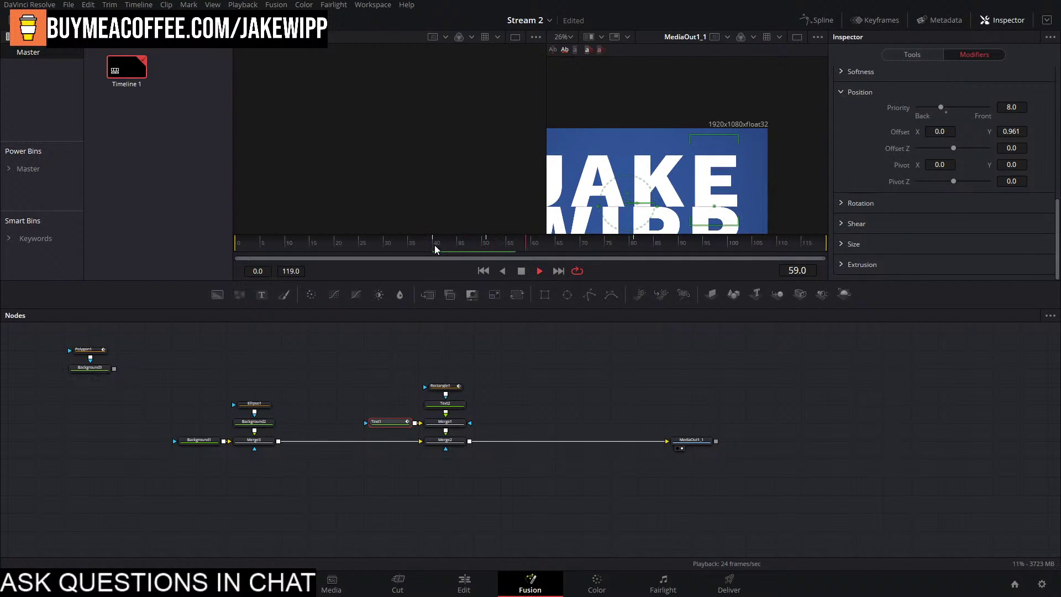
{"action": "left_click_drag", "start_coordinate": [452, 245], "coordinate": [492, 257]}
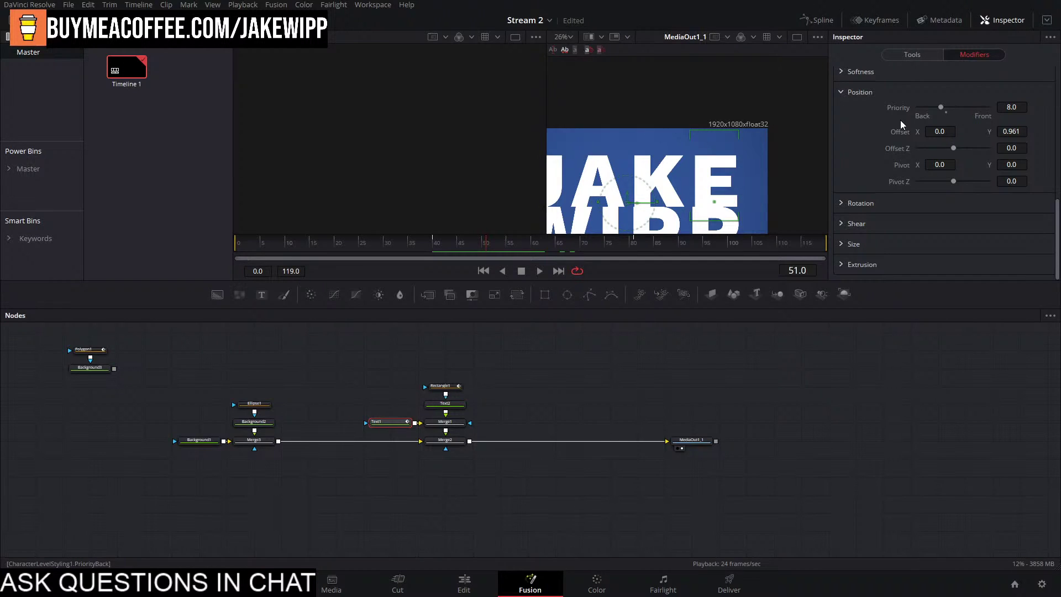
Remove the CharacterLevelStyling1 modifier from Text1's Styled Text.
{"action": "scroll", "coordinate": [901, 118], "scroll_direction": "up", "scroll_amount": 5}
{"action": "left_click", "coordinate": [911, 97]}
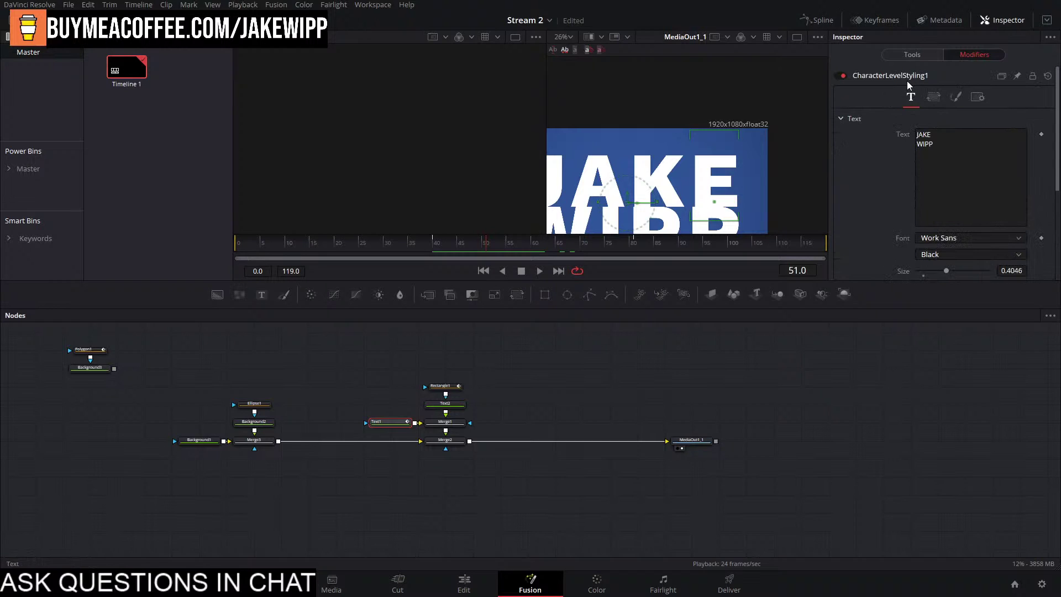
{"action": "left_click", "coordinate": [906, 55]}
{"action": "right_click", "coordinate": [934, 188]}
{"action": "left_click", "coordinate": [996, 373]}
{"action": "right_click", "coordinate": [936, 206]}
{"action": "left_click", "coordinate": [850, 389]}
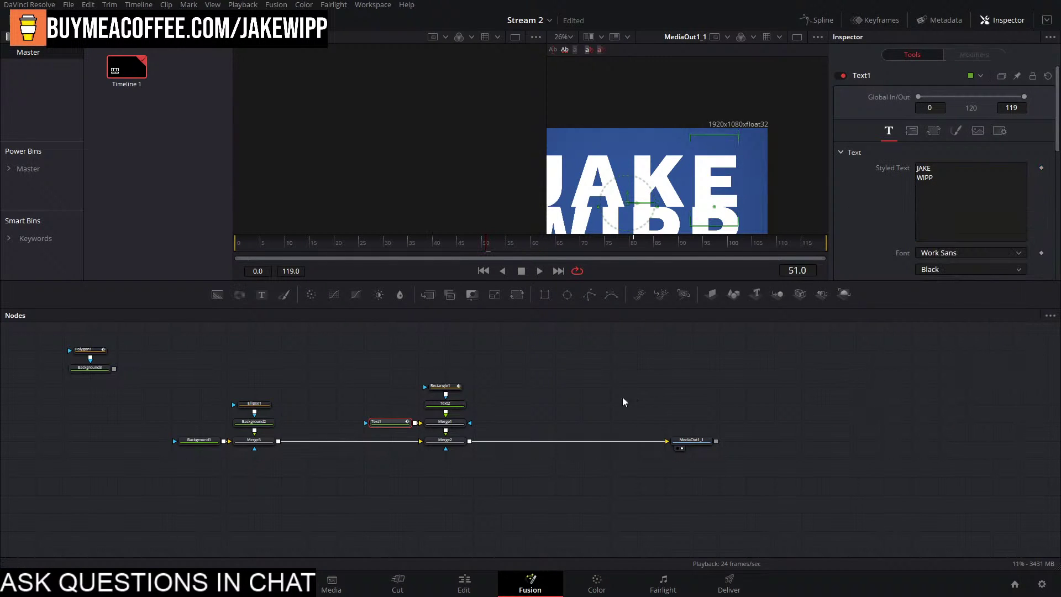
Delete the second line from Text1's Styled Text and move the Text1, Text2, Rectangle1 and Merge1 nodes up, away from Merge2.
{"action": "left_click_drag", "start_coordinate": [934, 178], "coordinate": [887, 180]}
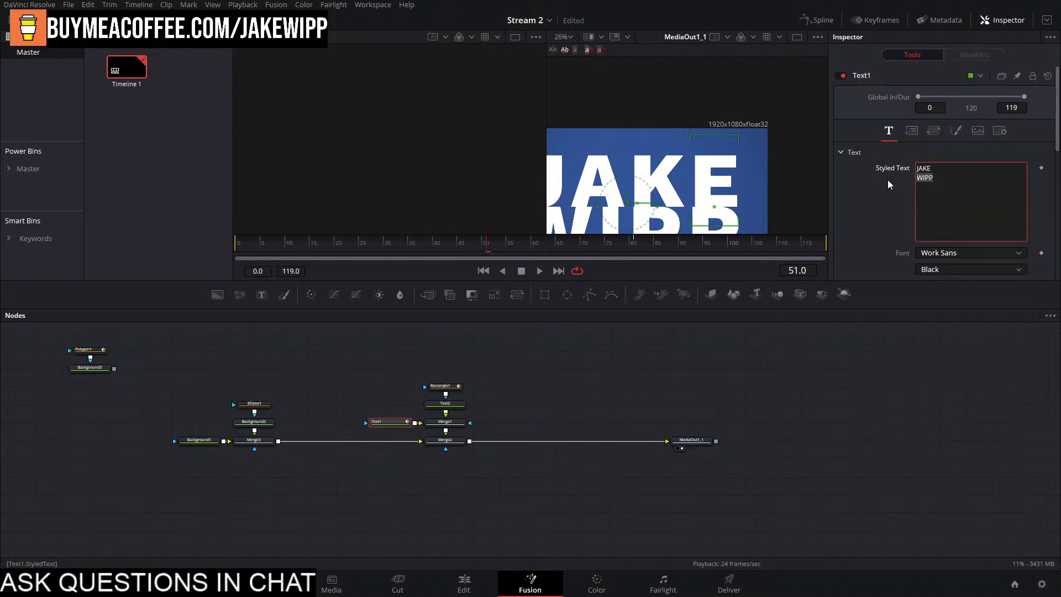
{"action": "key", "text": "BackSpace"}
{"action": "left_click_drag", "start_coordinate": [495, 375], "coordinate": [386, 434]}
{"action": "left_click_drag", "start_coordinate": [449, 423], "coordinate": [449, 406]}
{"action": "left_click", "coordinate": [449, 405]}
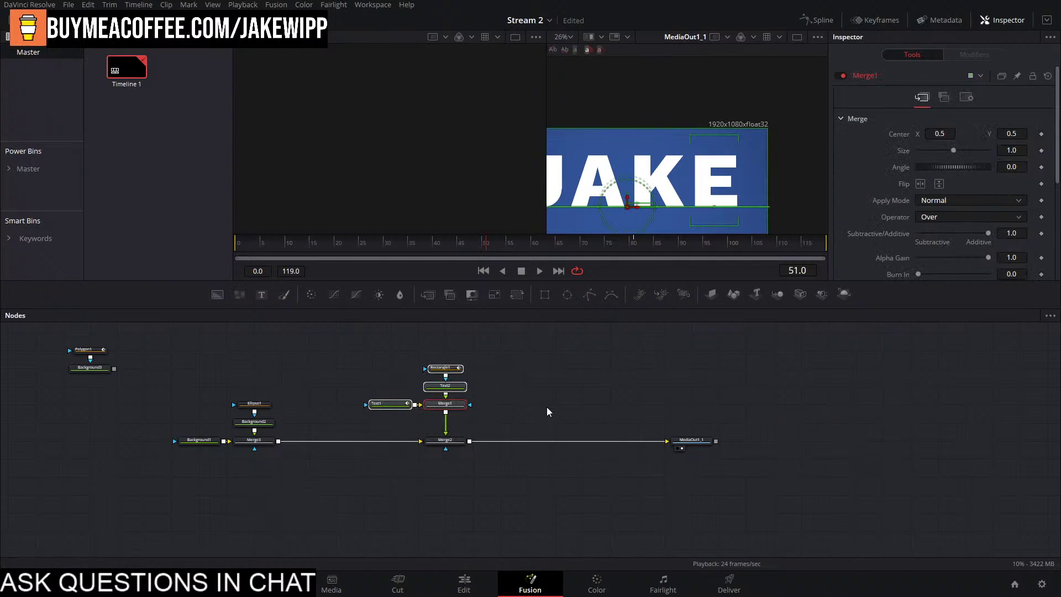
Duplicate the Text1 node and merge the copy into the flow between Merge1 and Merge2.
{"action": "left_click", "coordinate": [386, 405]}
{"action": "key", "text": "ctrl+c"}
{"action": "key", "text": "ctrl+v"}
{"action": "left_click_drag", "start_coordinate": [415, 423], "coordinate": [449, 424]}
{"action": "left_click", "coordinate": [383, 423]}
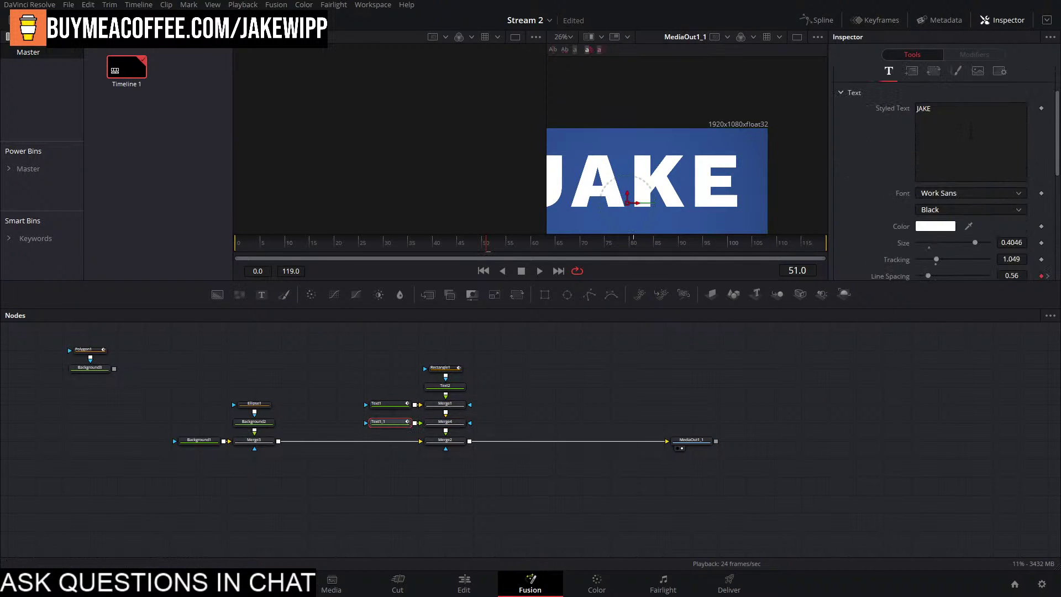
Set the copied text node's Styled Text to only the surname on the second line and check the playback from frame 51.
{"action": "left_click", "coordinate": [953, 112]}
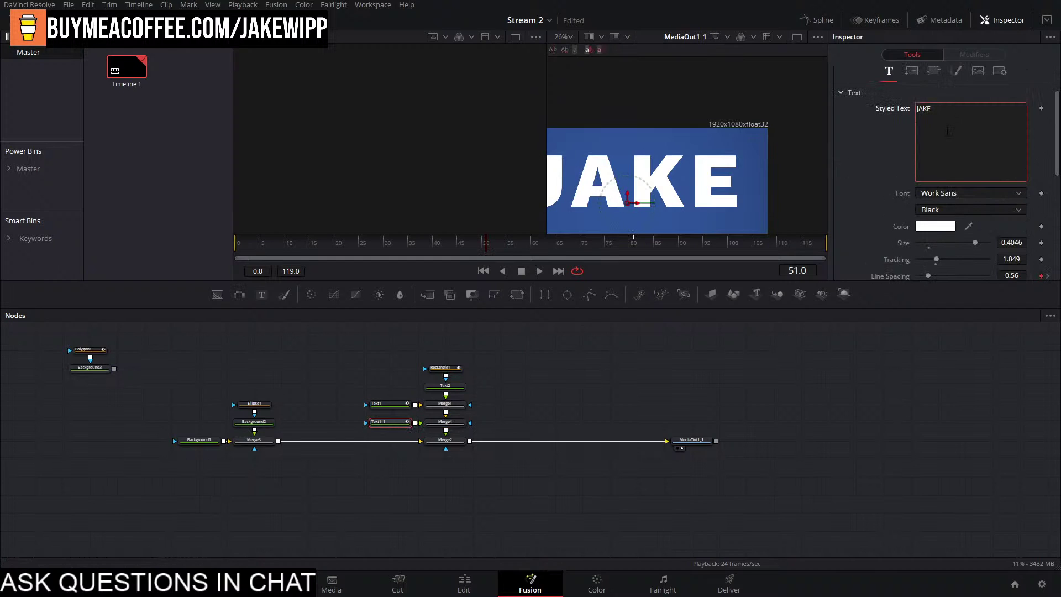
{"action": "key", "text": "ctrl+v"}
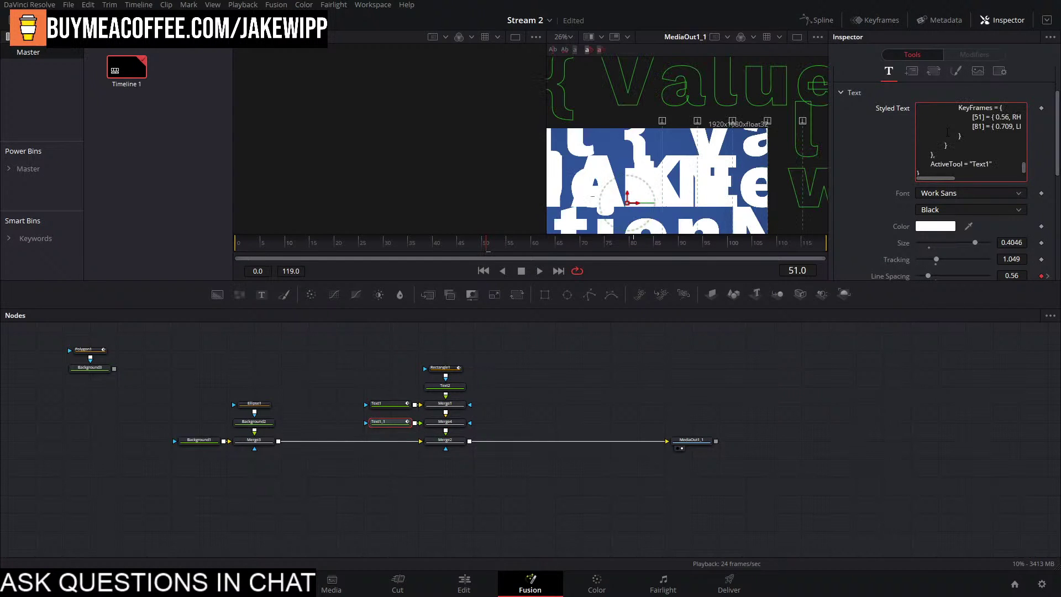
{"action": "key", "text": "ctrl+z"}
{"action": "type", "text": "WIPP"}
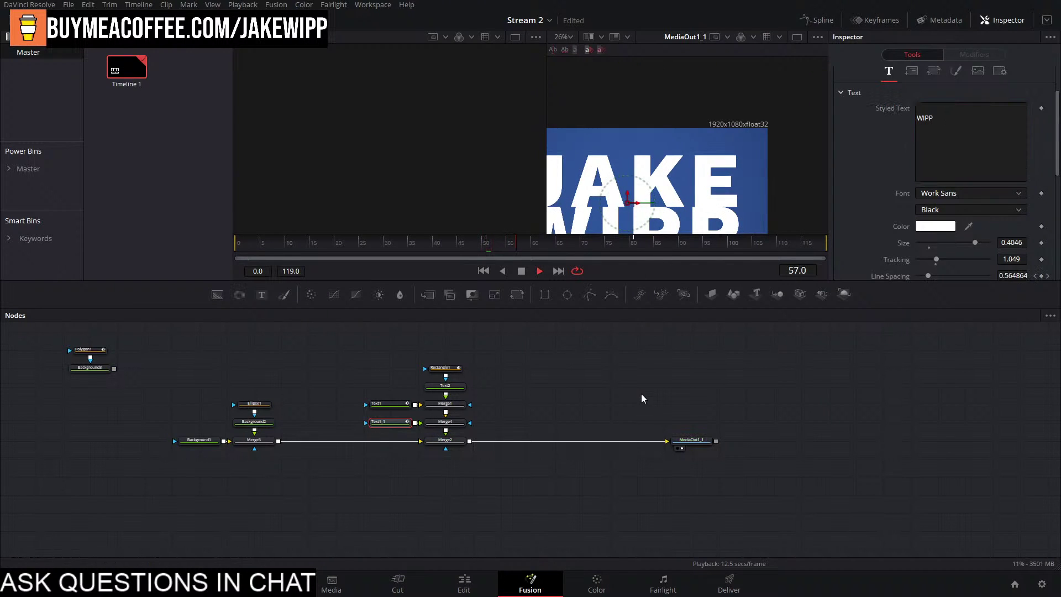
{"action": "left_click_drag", "start_coordinate": [498, 253], "coordinate": [492, 257]}
{"action": "left_click", "coordinate": [770, 401]}
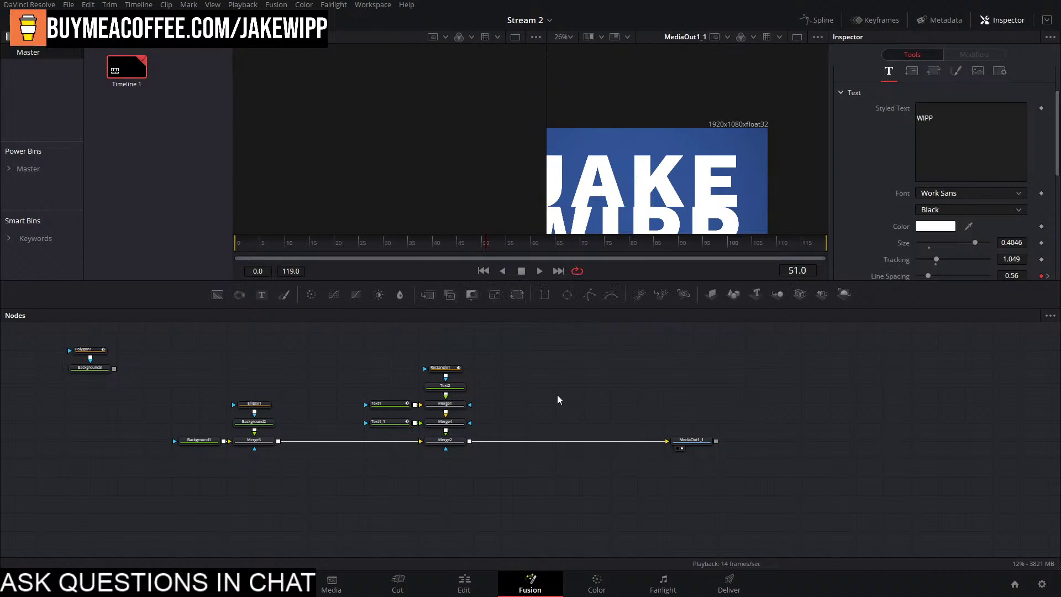
{"action": "left_click", "coordinate": [386, 413]}
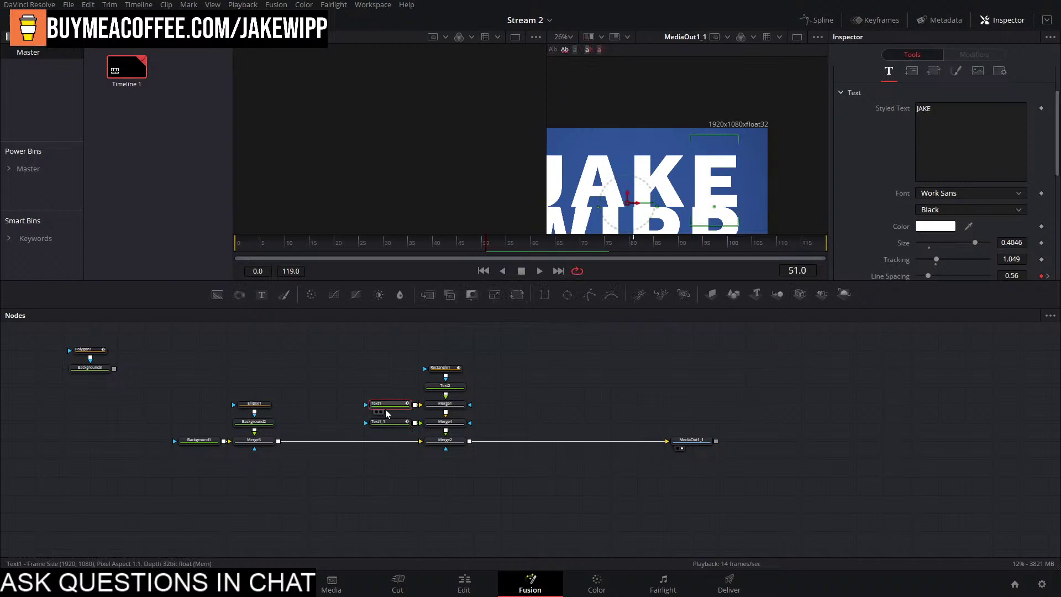
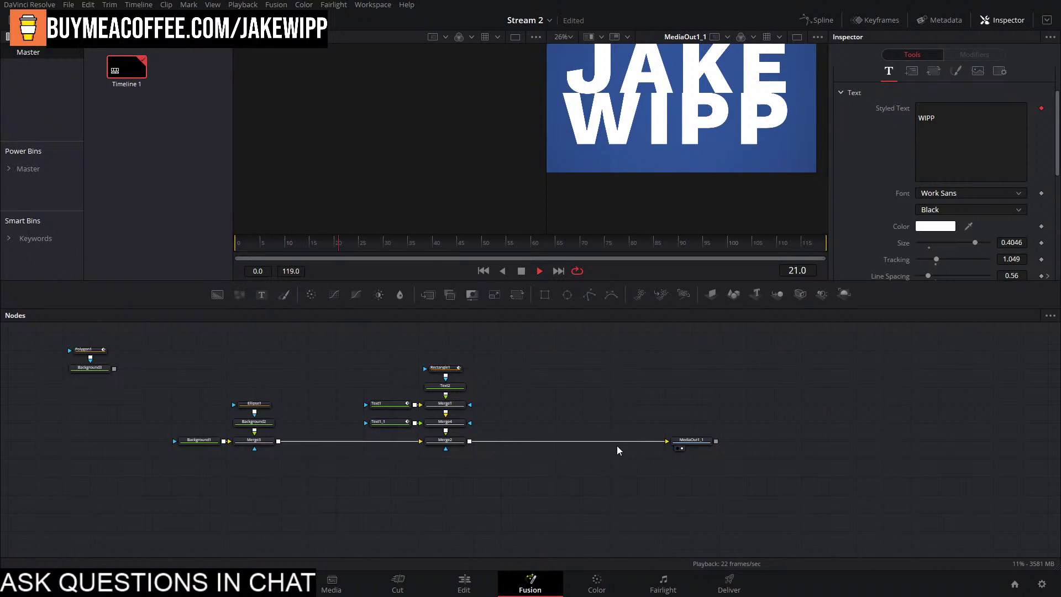
Show the animation curves of both Text1 and Text1_1 in the Spline editor.
{"action": "left_click", "coordinate": [828, 23]}
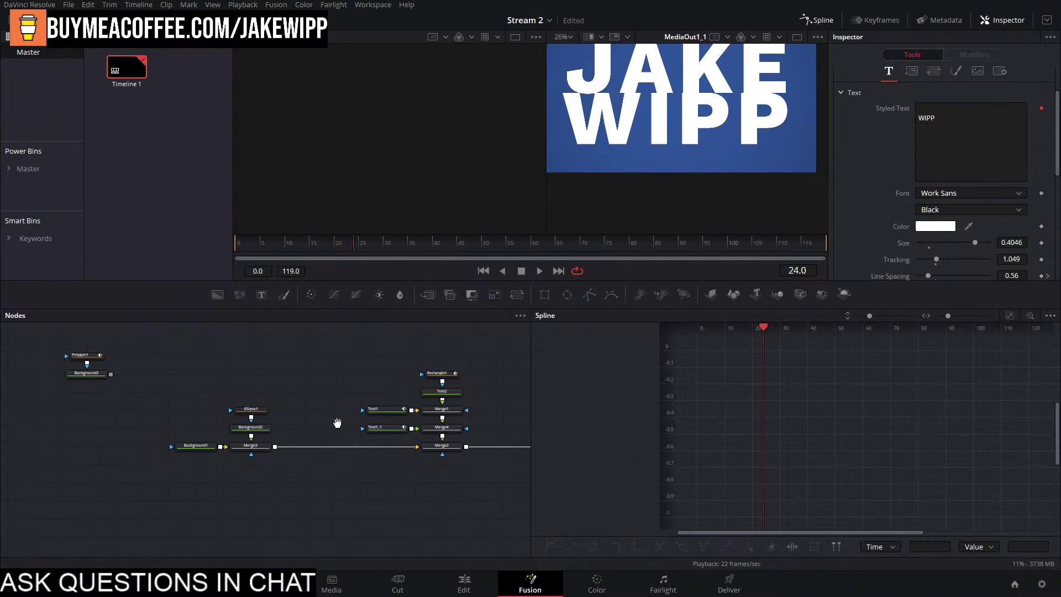
{"action": "left_click", "coordinate": [380, 431]}
{"action": "left_click", "coordinate": [550, 344]}
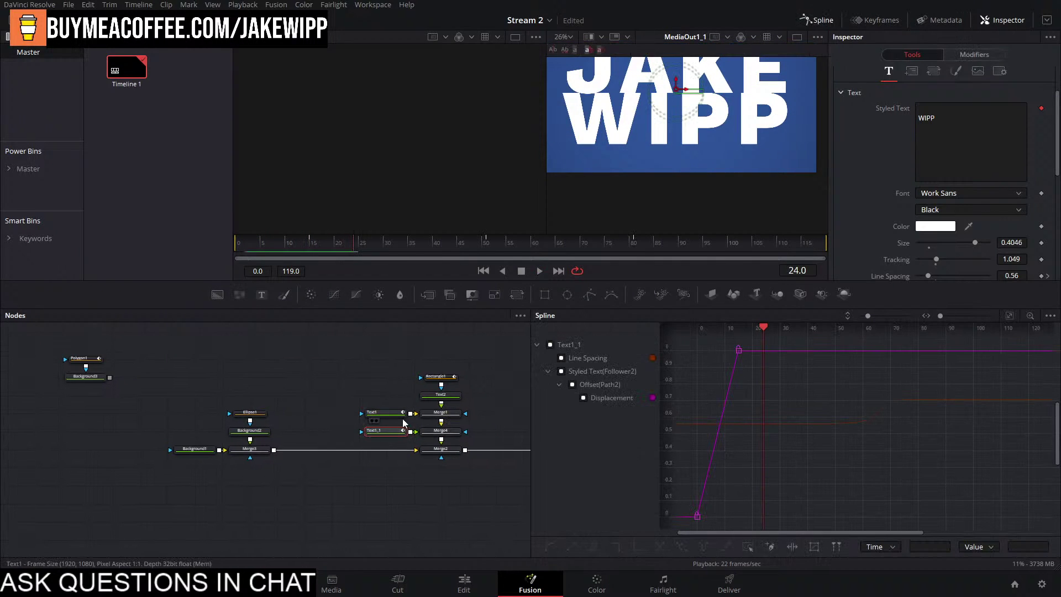
{"action": "left_click", "coordinate": [375, 415], "text": "ctrl"}
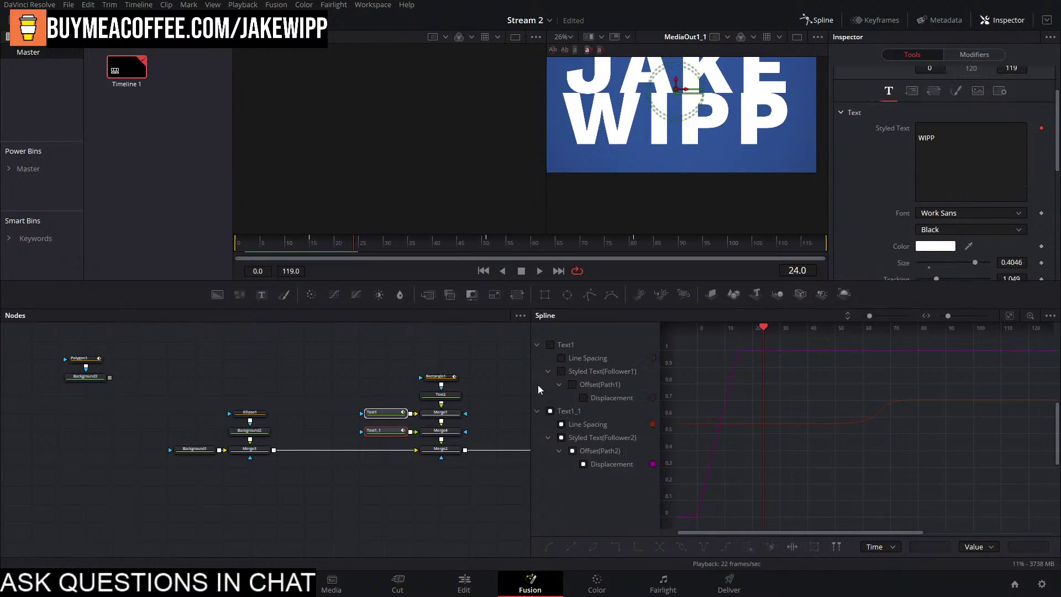
{"action": "left_click", "coordinate": [550, 344]}
{"action": "left_click", "coordinate": [550, 411]}
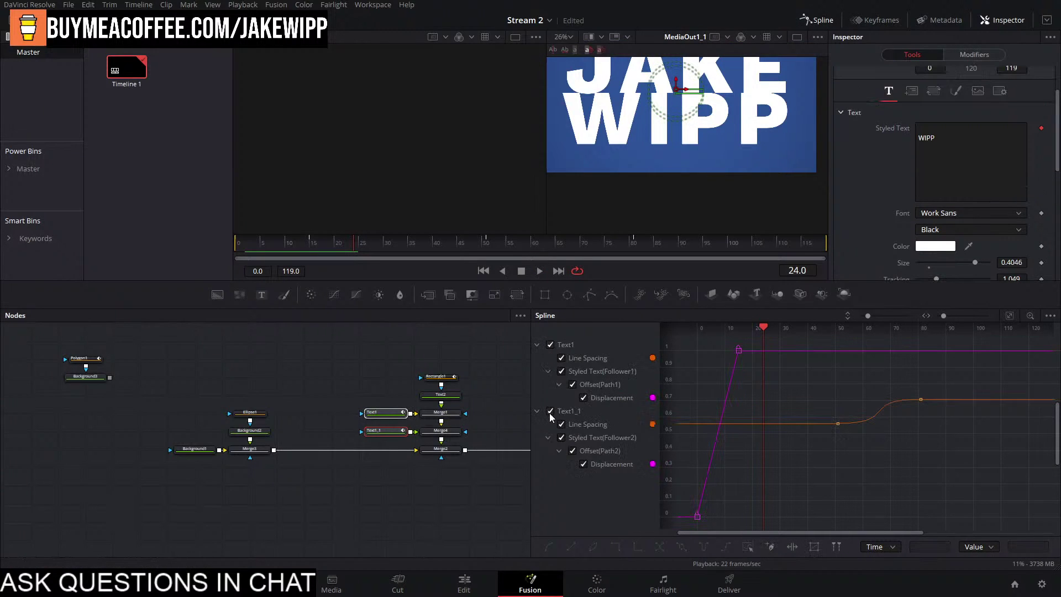
Smooth the Displacement keyframes of both text nodes with Ease In 62.2 and Ease Out 0.0.
{"action": "scroll", "coordinate": [867, 413], "scroll_direction": "down", "scroll_amount": 4}
{"action": "scroll", "coordinate": [864, 413], "scroll_direction": "up", "scroll_amount": 3}
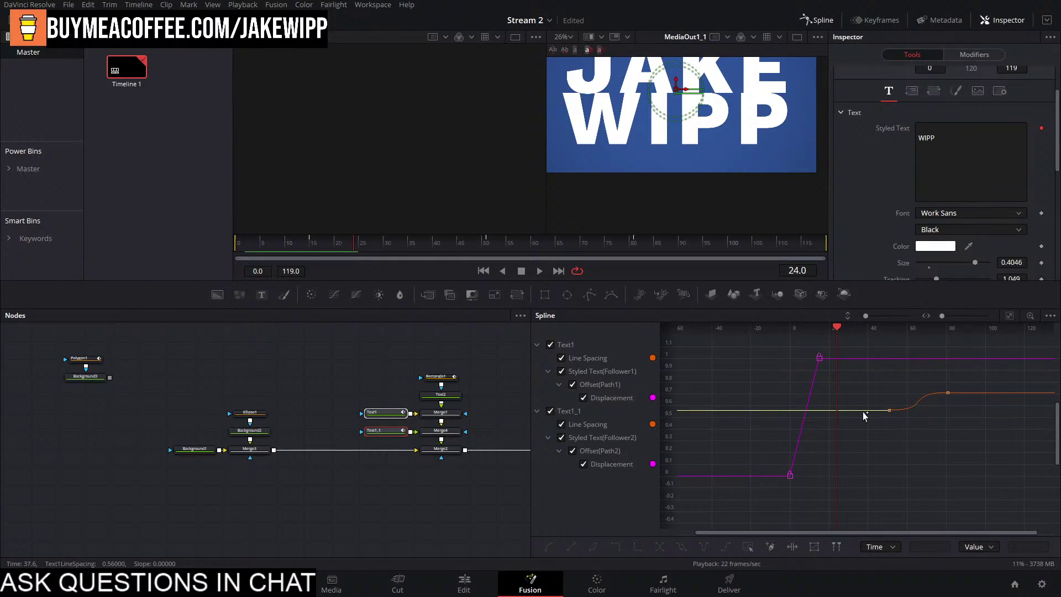
{"action": "scroll", "coordinate": [885, 415], "scroll_direction": "down", "scroll_amount": 2}
{"action": "left_click_drag", "start_coordinate": [904, 363], "coordinate": [796, 507]}
{"action": "left_click_drag", "start_coordinate": [835, 445], "coordinate": [869, 480]}
{"action": "left_click_drag", "start_coordinate": [913, 360], "coordinate": [811, 521]}
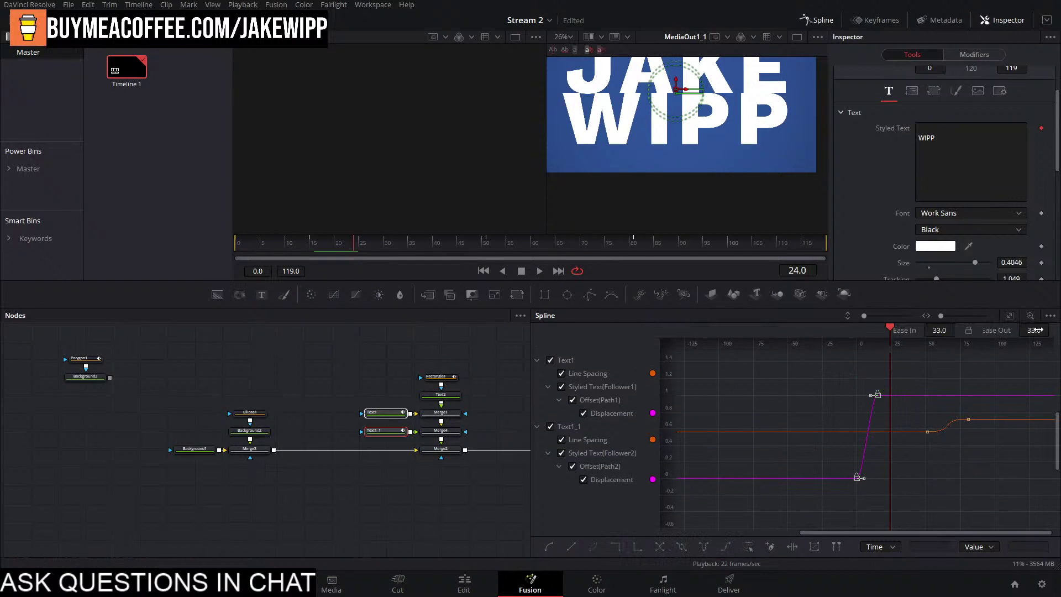
{"action": "left_click_drag", "start_coordinate": [1044, 331], "coordinate": [1033, 331]}
{"action": "left_click_drag", "start_coordinate": [948, 330], "coordinate": [931, 325]}
Play back the eased letter animation from the start.
{"action": "left_click_drag", "start_coordinate": [366, 248], "coordinate": [130, 240]}
{"action": "key", "text": "space"}
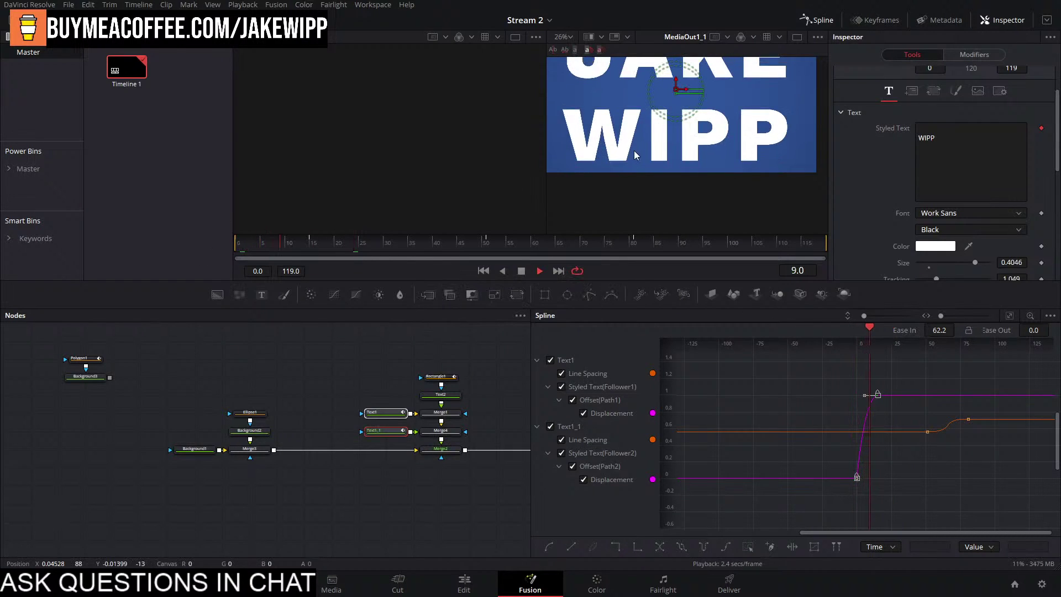
{"action": "left_click_drag", "start_coordinate": [329, 240], "coordinate": [146, 240]}
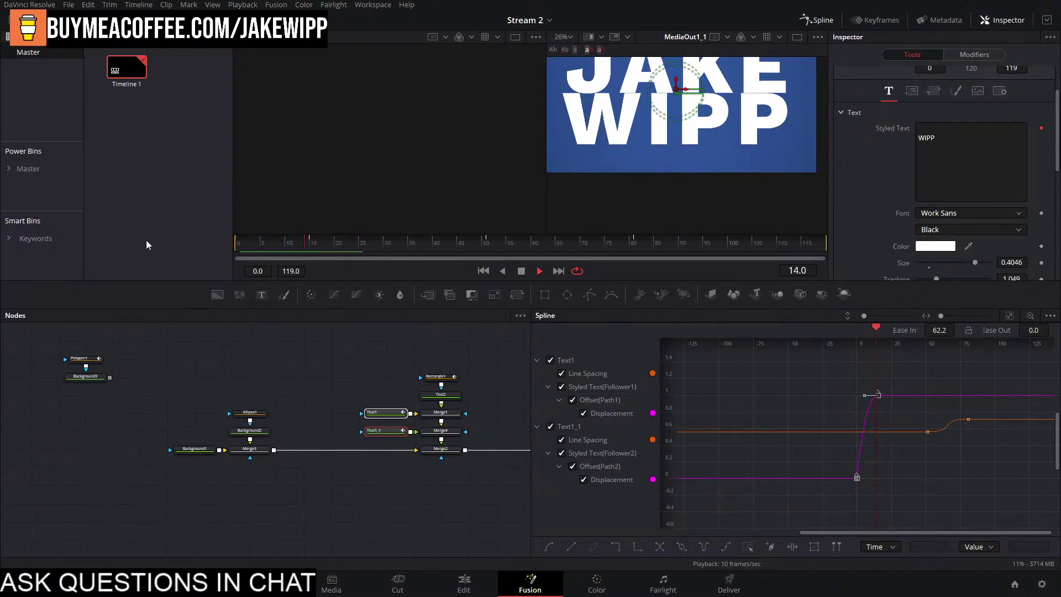
{"action": "key", "text": "space"}
Move the final Displacement keyframes of both text nodes to frame 24 with Ease In 78.5, and save the project.
{"action": "left_click_drag", "start_coordinate": [884, 396], "coordinate": [890, 394]}
{"action": "left_click_drag", "start_coordinate": [951, 330], "coordinate": [955, 329]}
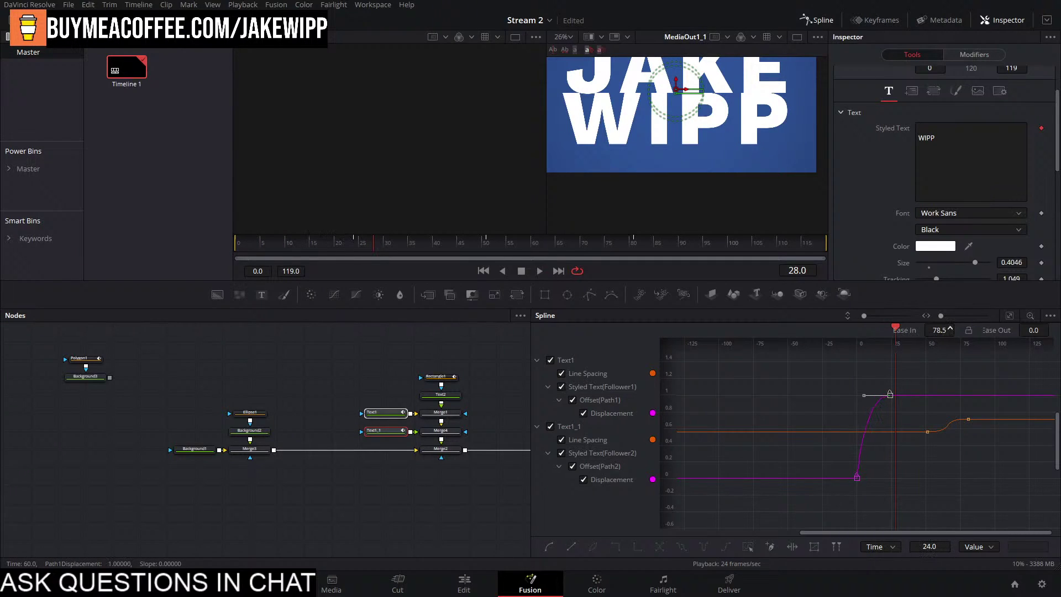
{"action": "key", "text": "ctrl+s"}
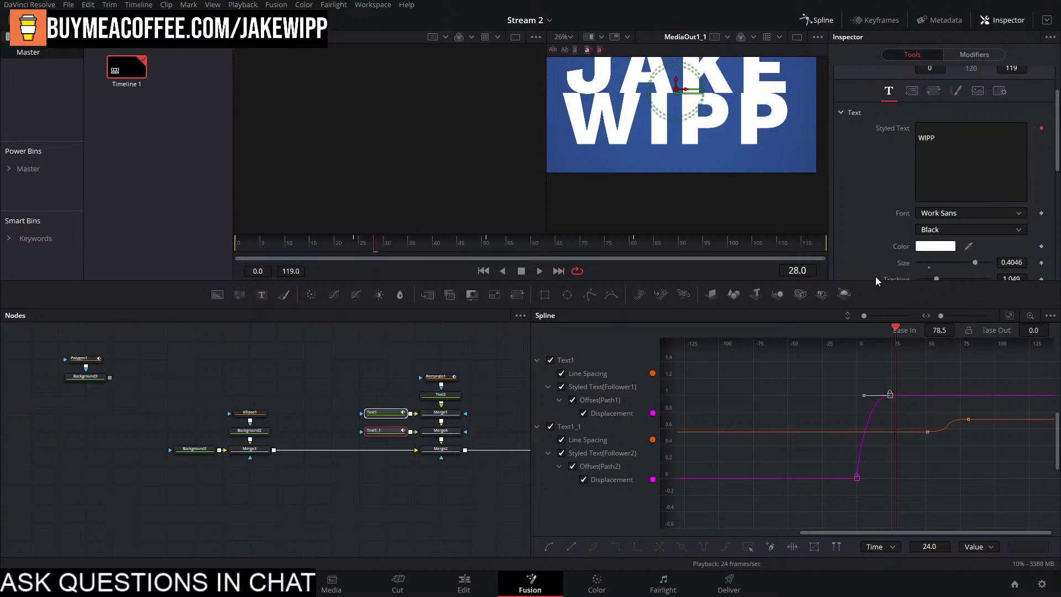
Play back the retimed animation from frame 0 in an enlarged viewer and save the project.
{"action": "left_click_drag", "start_coordinate": [280, 231], "coordinate": [118, 241]}
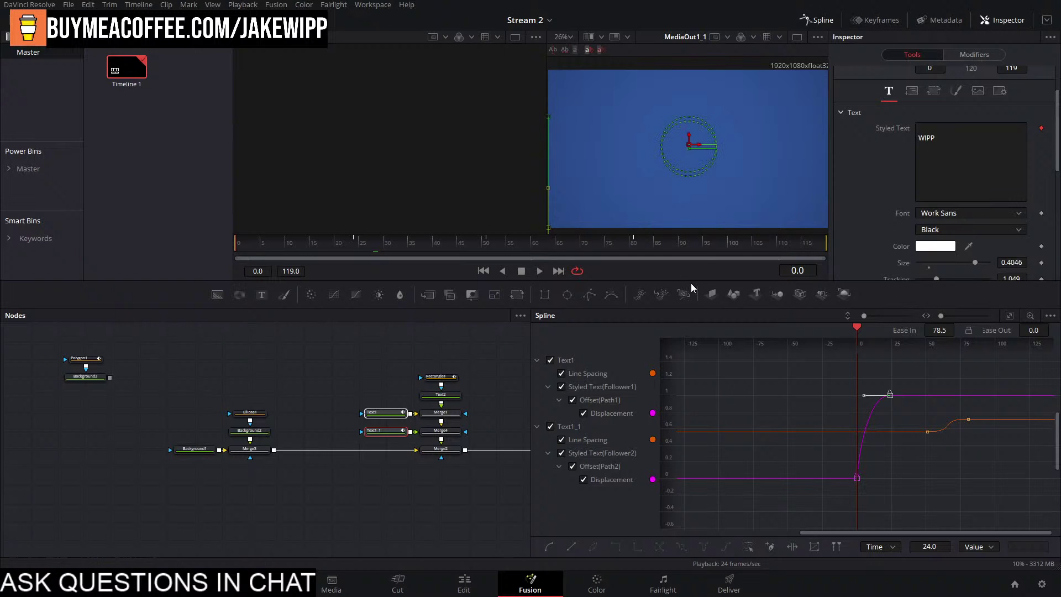
{"action": "left_click_drag", "start_coordinate": [694, 279], "coordinate": [693, 302]}
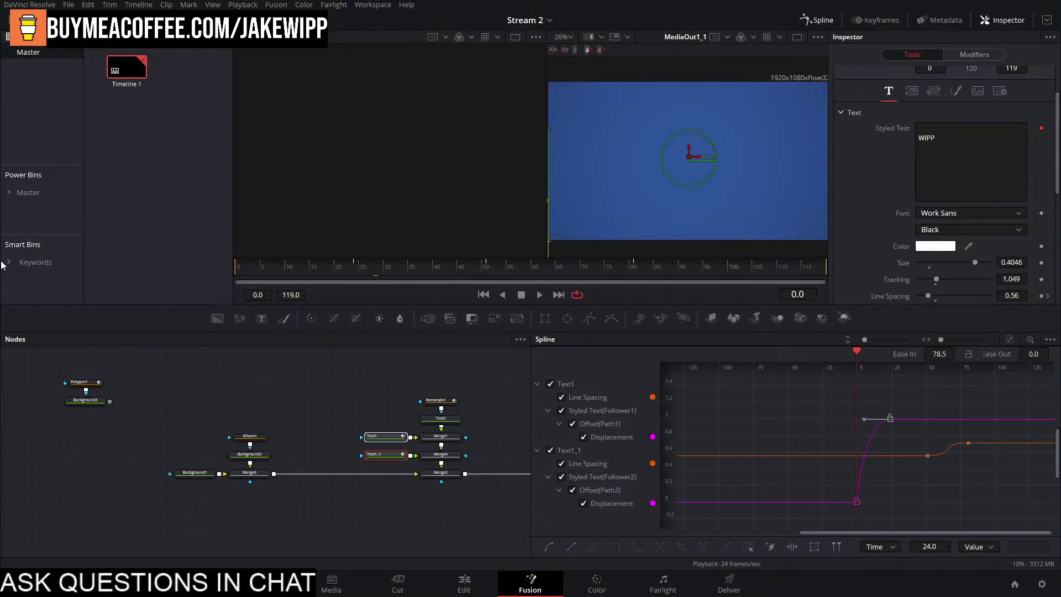
{"action": "key", "text": "space"}
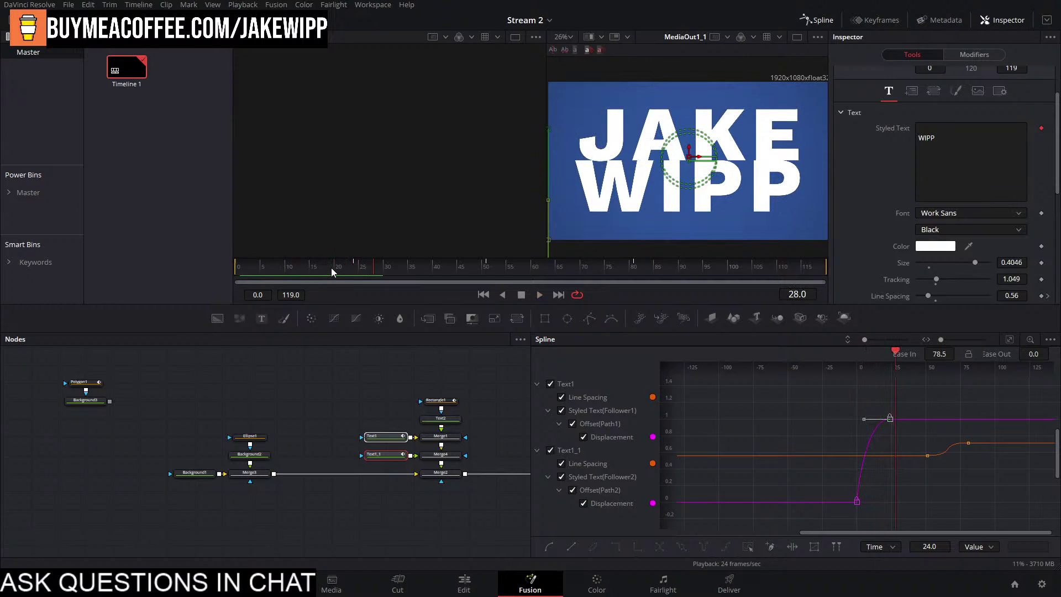
{"action": "key", "text": "ctrl+s"}
Close the Spline editor and play the whole animation from frame 0 with no node selected.
{"action": "left_click", "coordinate": [441, 472]}
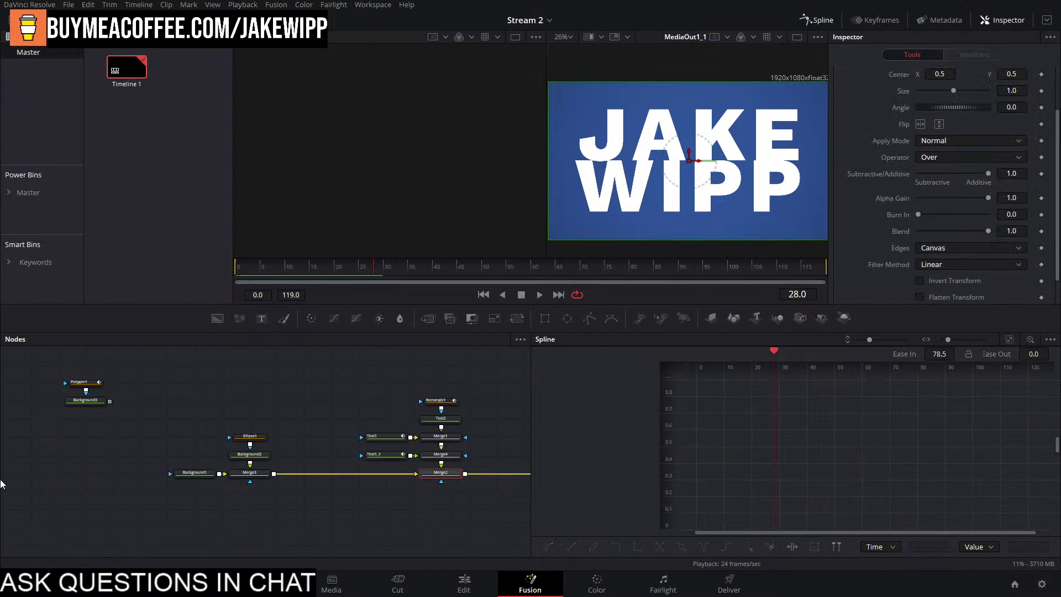
{"action": "left_click", "coordinate": [815, 22]}
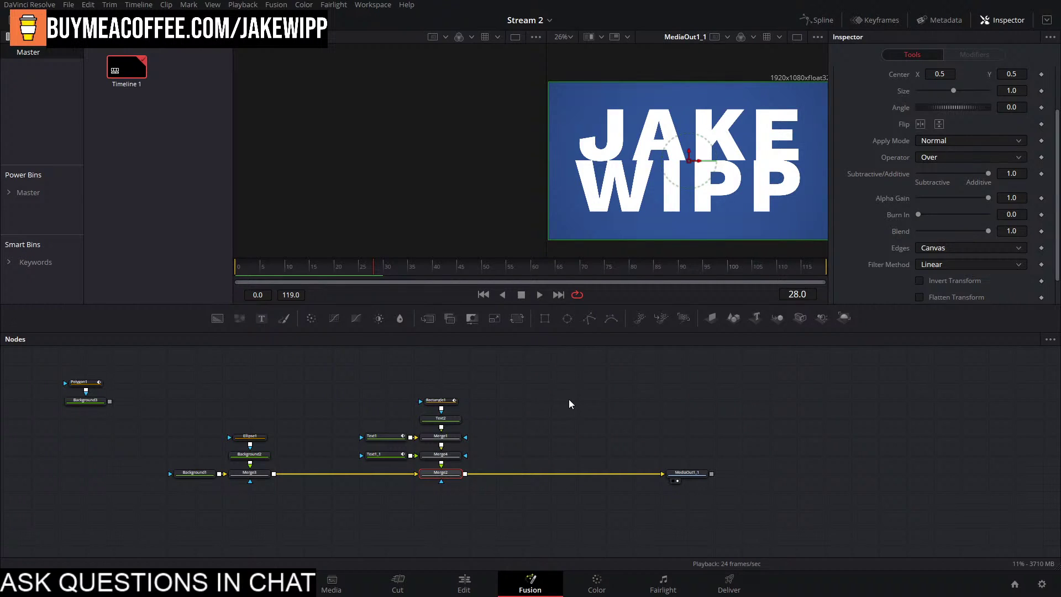
{"action": "left_click", "coordinate": [702, 429]}
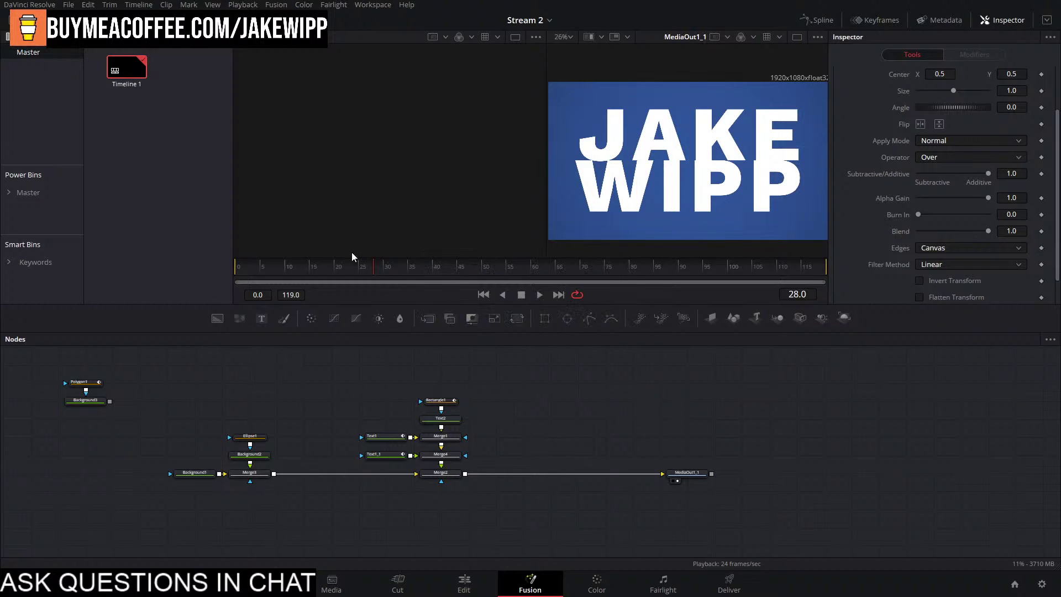
{"action": "left_click_drag", "start_coordinate": [350, 269], "coordinate": [5, 251]}
{"action": "key", "text": "space"}
{"action": "key", "text": "space"}
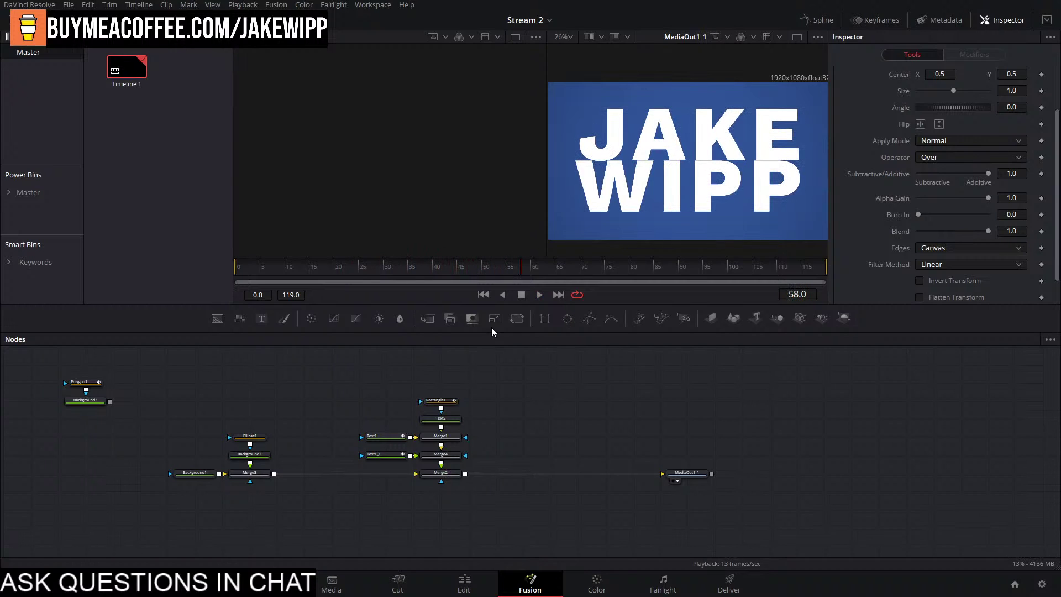
Expand Text1 and Text1_1 in the Keyframes editor and shift the LineSpacing and Rectangle1 keyframes to about frames 21 and 51.
{"action": "left_click", "coordinate": [870, 19]}
{"action": "left_click_drag", "start_coordinate": [362, 412], "coordinate": [464, 463]}
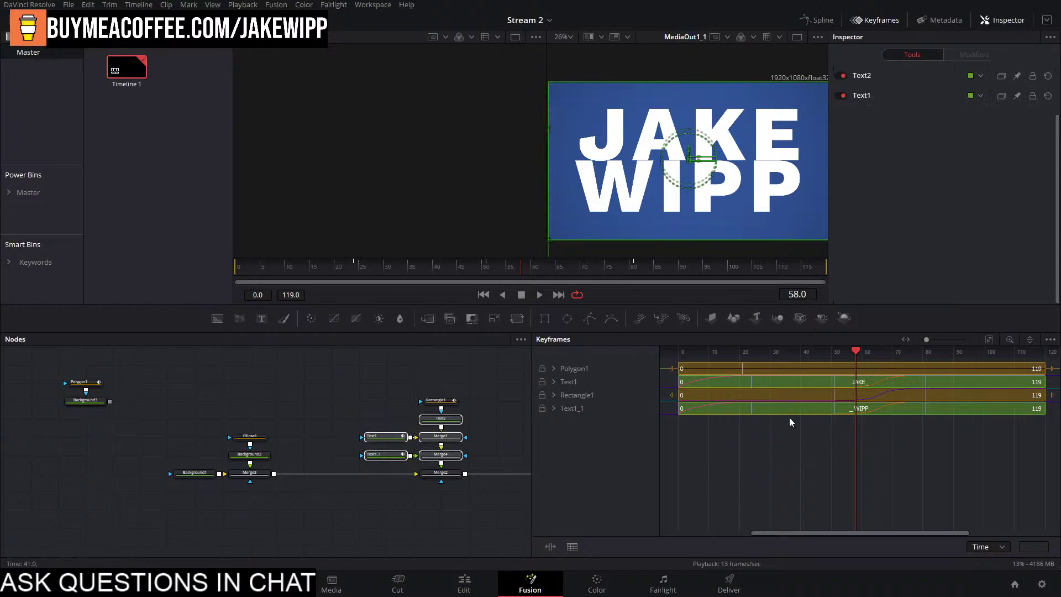
{"action": "left_click", "coordinate": [554, 381]}
{"action": "left_click", "coordinate": [554, 435]}
{"action": "left_click_drag", "start_coordinate": [983, 495], "coordinate": [743, 412]}
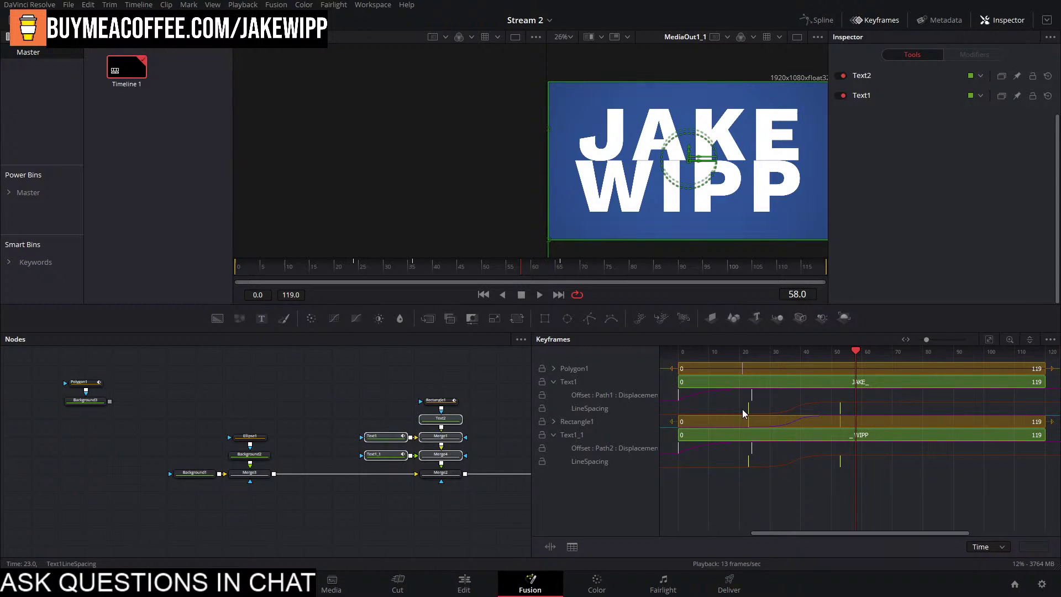
Play back the animation from frame 0 and shift the LineSpacing and Rectangle1 keyframes to about frames 38 and 68.
{"action": "left_click", "coordinate": [483, 295]}
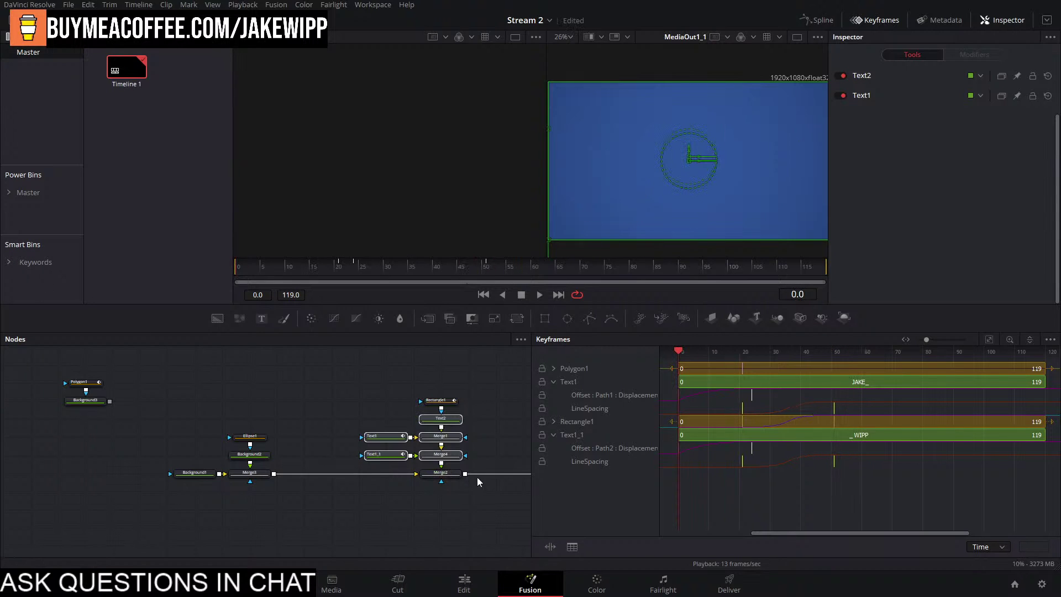
{"action": "left_click", "coordinate": [452, 474]}
{"action": "key", "text": "space"}
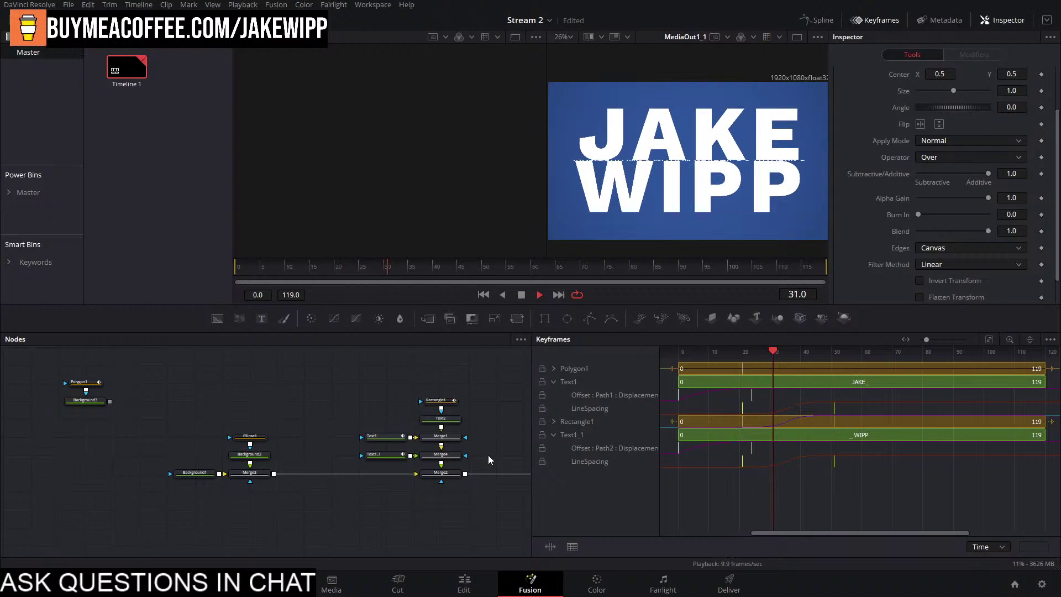
{"action": "left_click_drag", "start_coordinate": [426, 269], "coordinate": [1, 267]}
{"action": "key", "text": "space"}
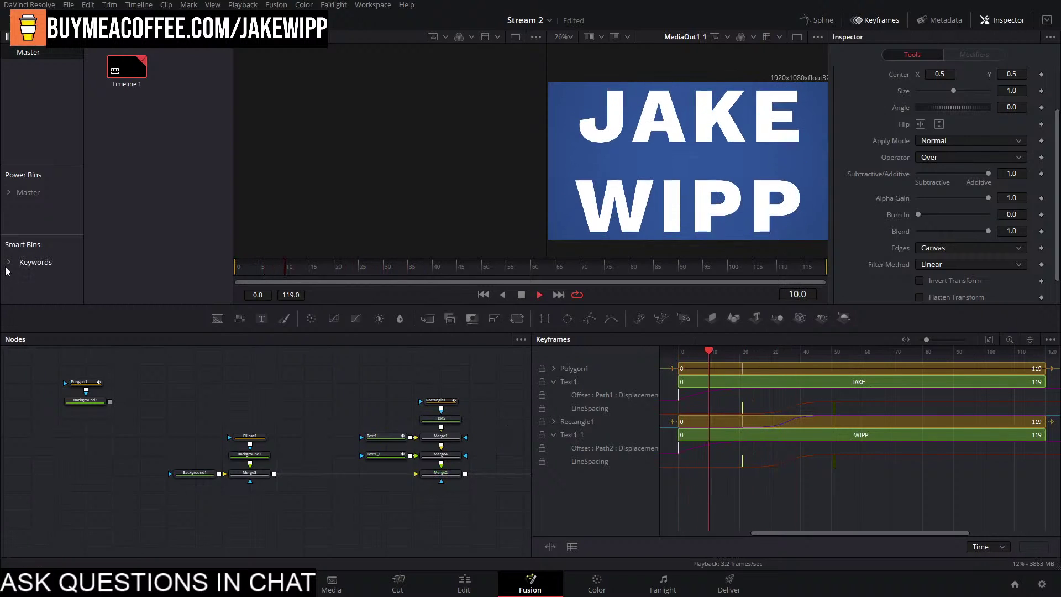
{"action": "key", "text": "space"}
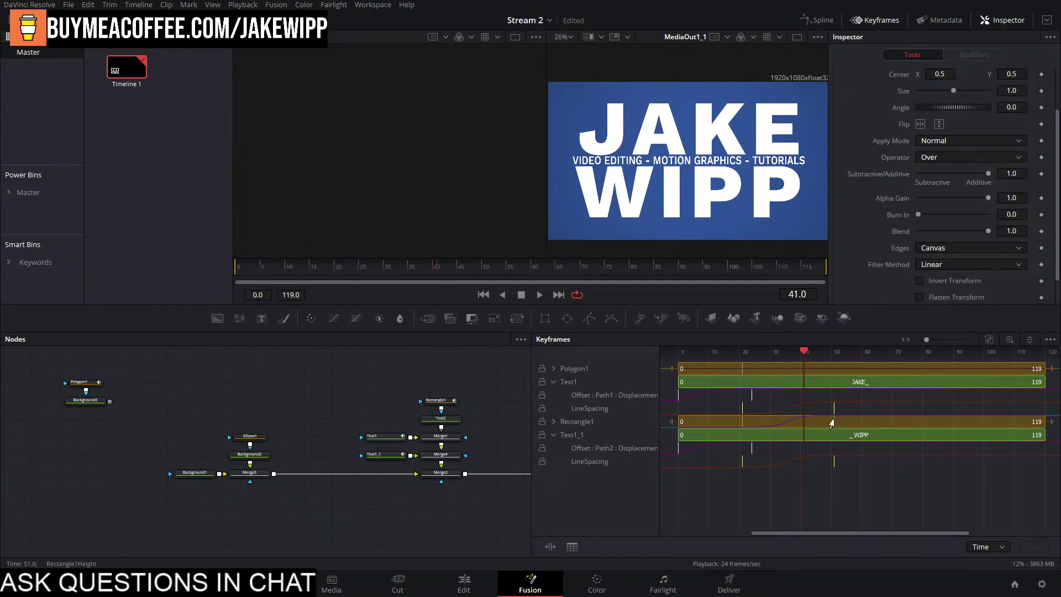
{"action": "left_click_drag", "start_coordinate": [868, 415], "coordinate": [890, 410]}
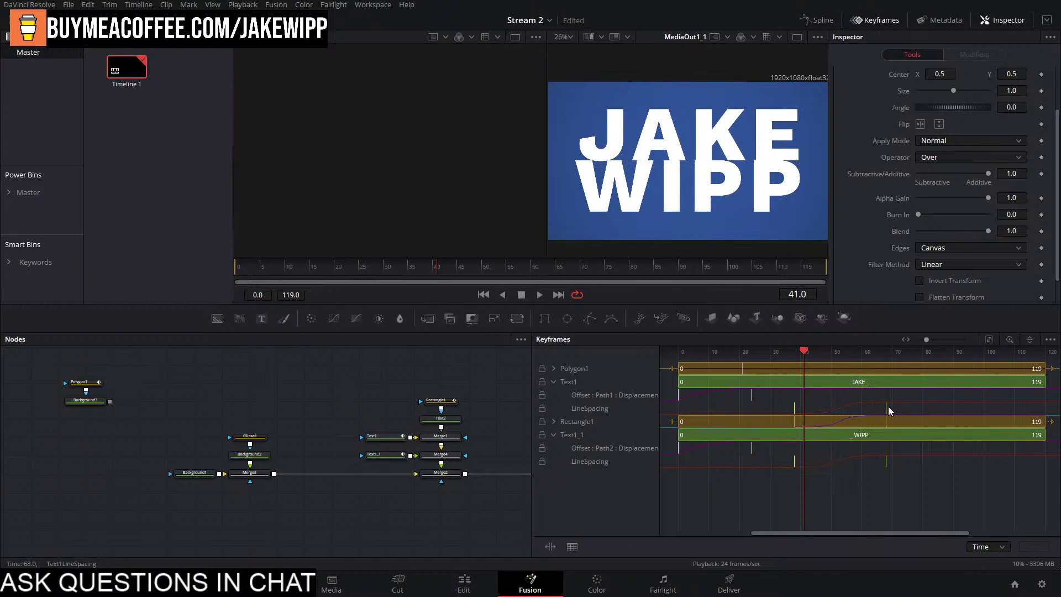
Set the delay of Text1's Follower1 modifier to 11.1 and play back the animation from frame 0.
{"action": "left_click", "coordinate": [380, 437]}
{"action": "left_click", "coordinate": [950, 55]}
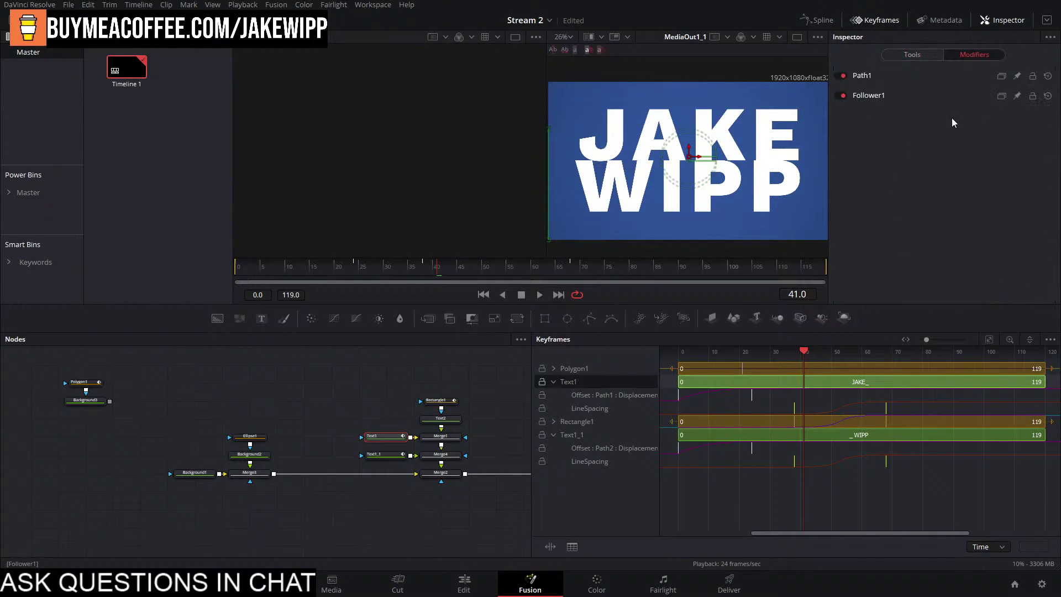
{"action": "left_click", "coordinate": [886, 80]}
{"action": "left_click", "coordinate": [890, 275]}
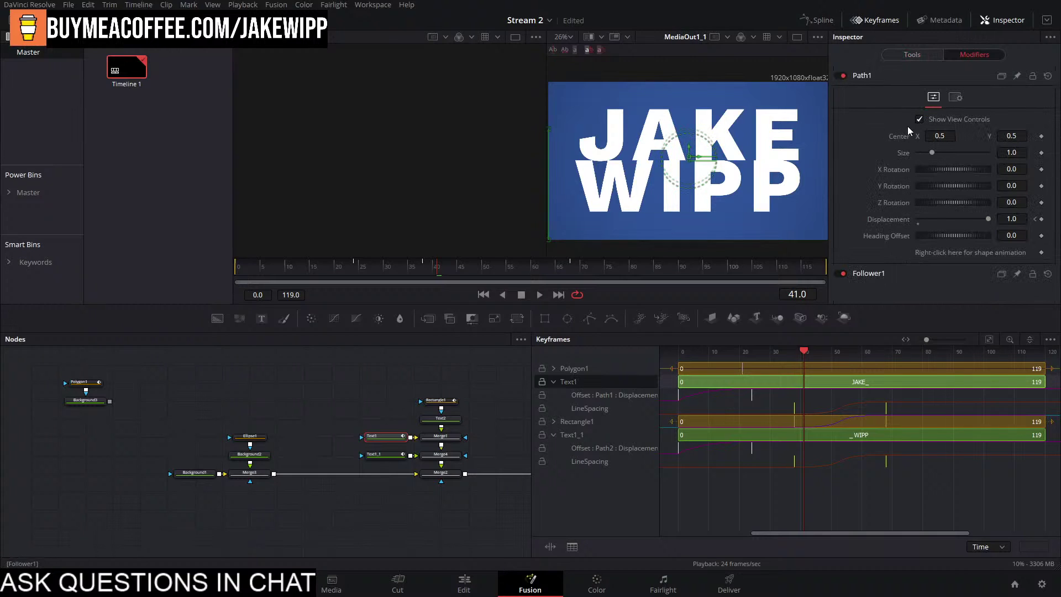
{"action": "left_click", "coordinate": [901, 97]}
{"action": "left_click_drag", "start_coordinate": [954, 167], "coordinate": [969, 169]}
{"action": "left_click_drag", "start_coordinate": [440, 270], "coordinate": [126, 289]}
{"action": "key", "text": "space"}
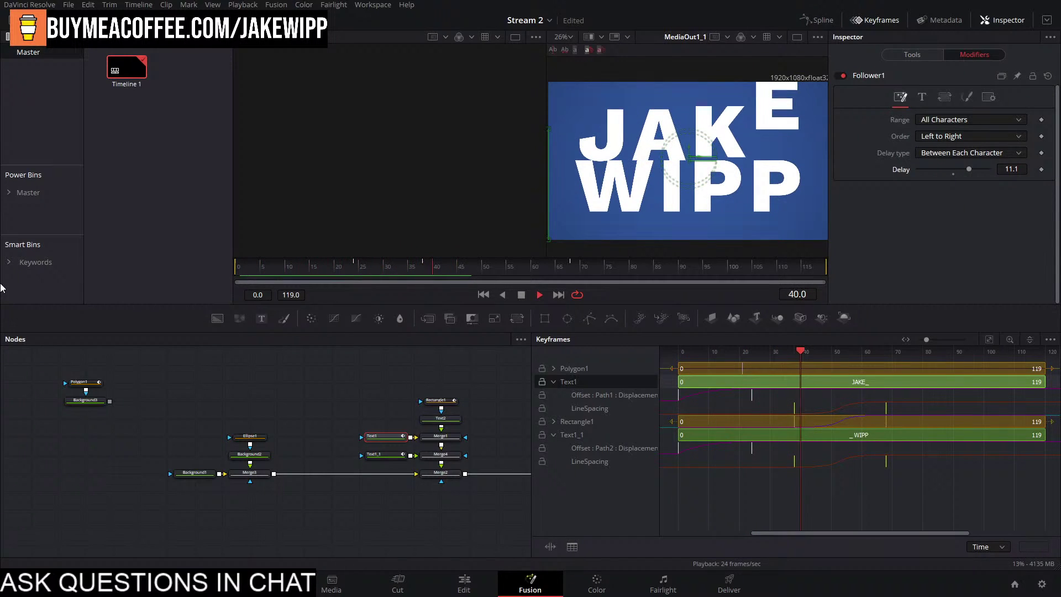
{"action": "key", "text": "space"}
Copy the Follower1 delay of 11.1 to the Follower2 modifier of Text1_1.
{"action": "left_click", "coordinate": [1012, 169]}
{"action": "key", "text": "ctrl+c"}
{"action": "left_click", "coordinate": [385, 454]}
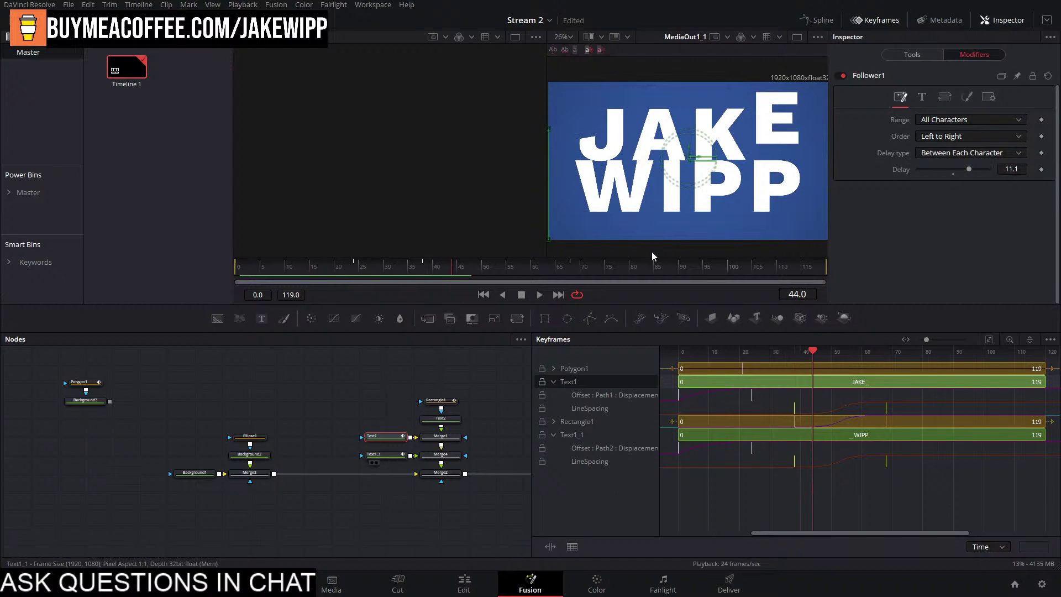
{"action": "left_click", "coordinate": [887, 95]}
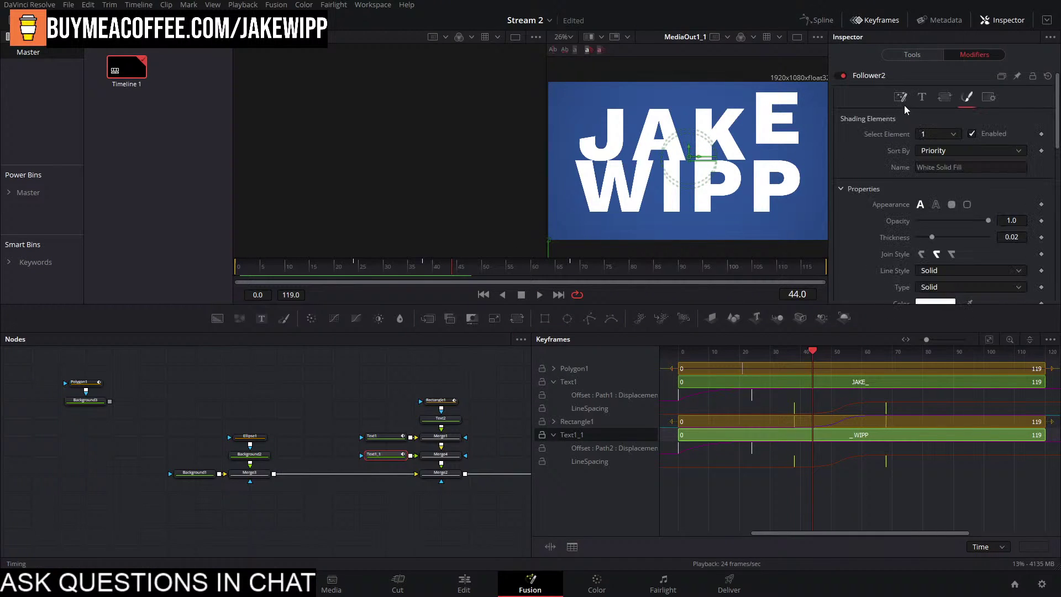
{"action": "double_click", "coordinate": [1011, 169]}
{"action": "key", "text": "ctrl+v"}
{"action": "left_click", "coordinate": [997, 214]}
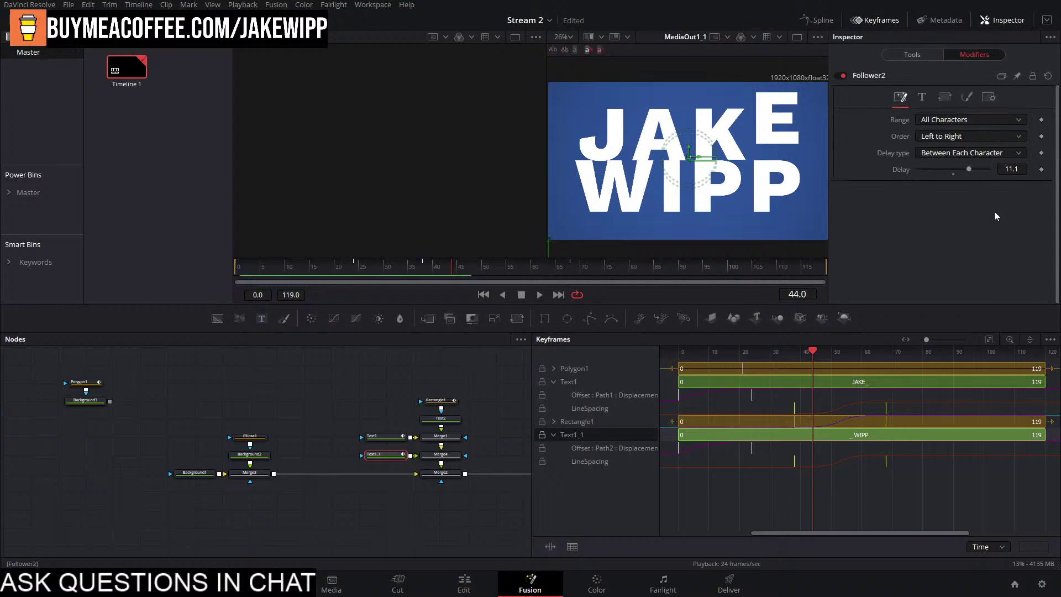
Set the Follower2 order to Right to Left and play back the animation.
{"action": "left_click", "coordinate": [957, 137]}
{"action": "left_click", "coordinate": [959, 163]}
{"action": "key", "text": "space"}
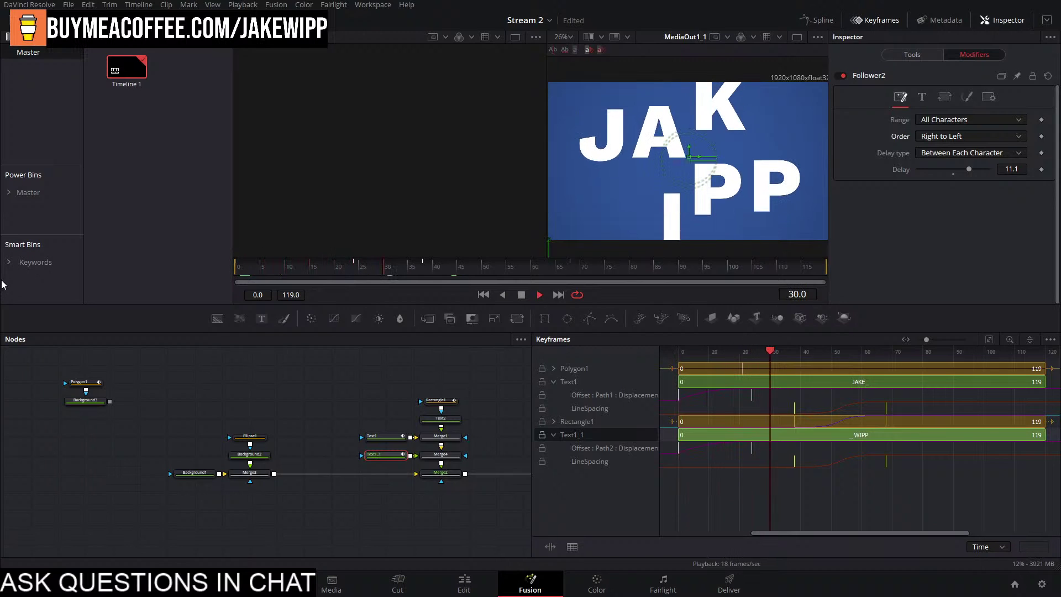
{"action": "key", "text": "space"}
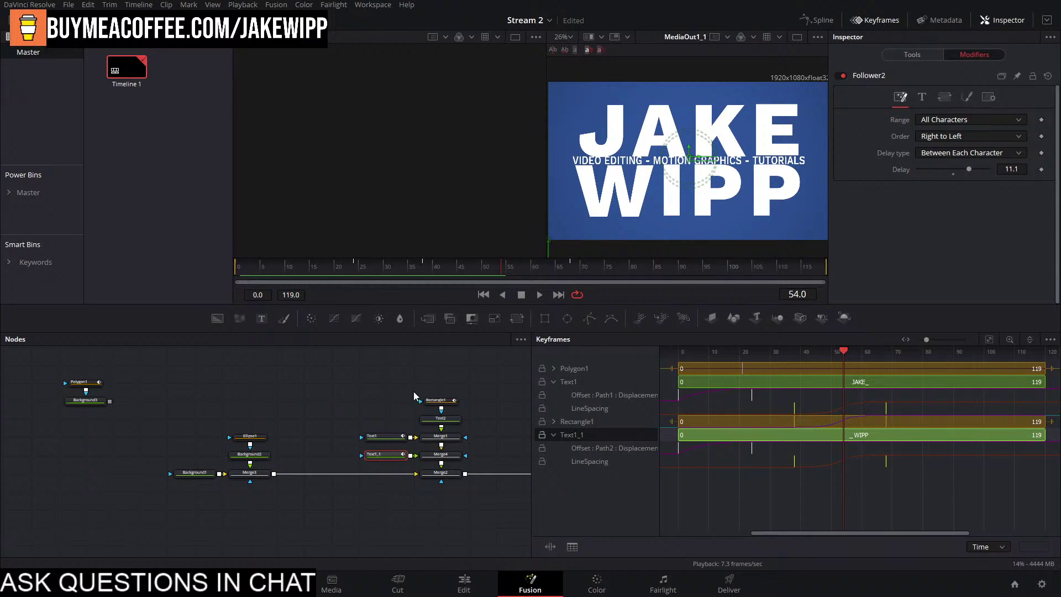
Deselect all nodes and replay the animation from frame 0 to check the timing of the line separation.
{"action": "left_click", "coordinate": [394, 377]}
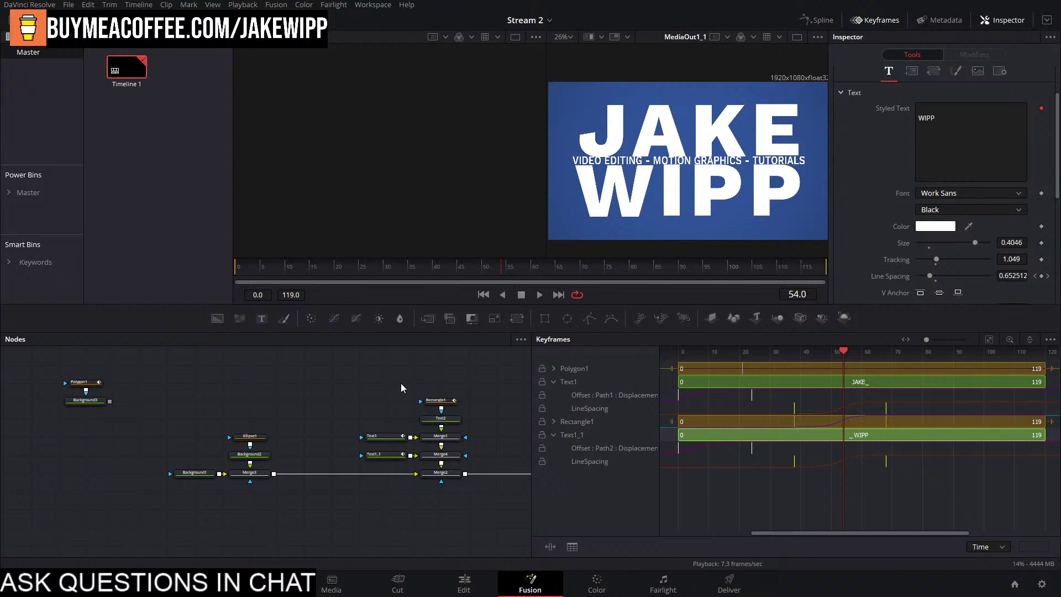
{"action": "key", "text": "space"}
{"action": "left_click", "coordinate": [239, 267]}
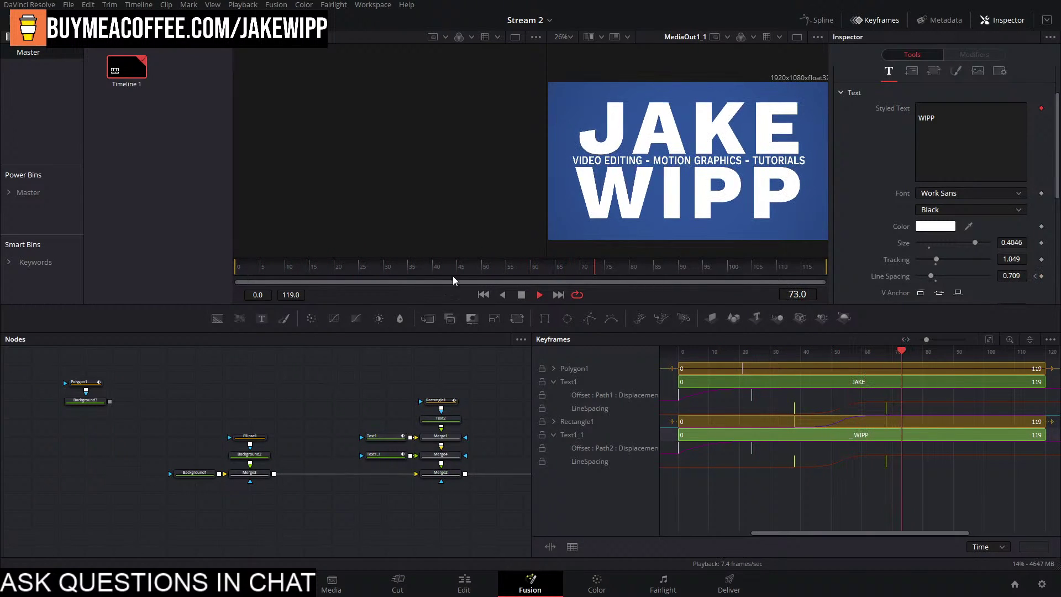
{"action": "left_click", "coordinate": [239, 268]}
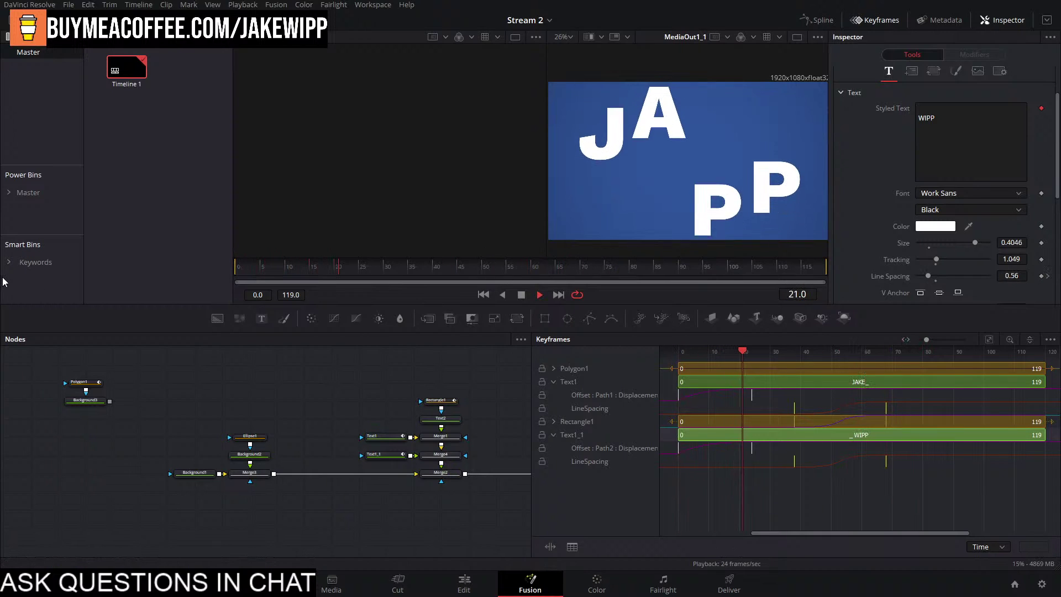
{"action": "key", "text": "space"}
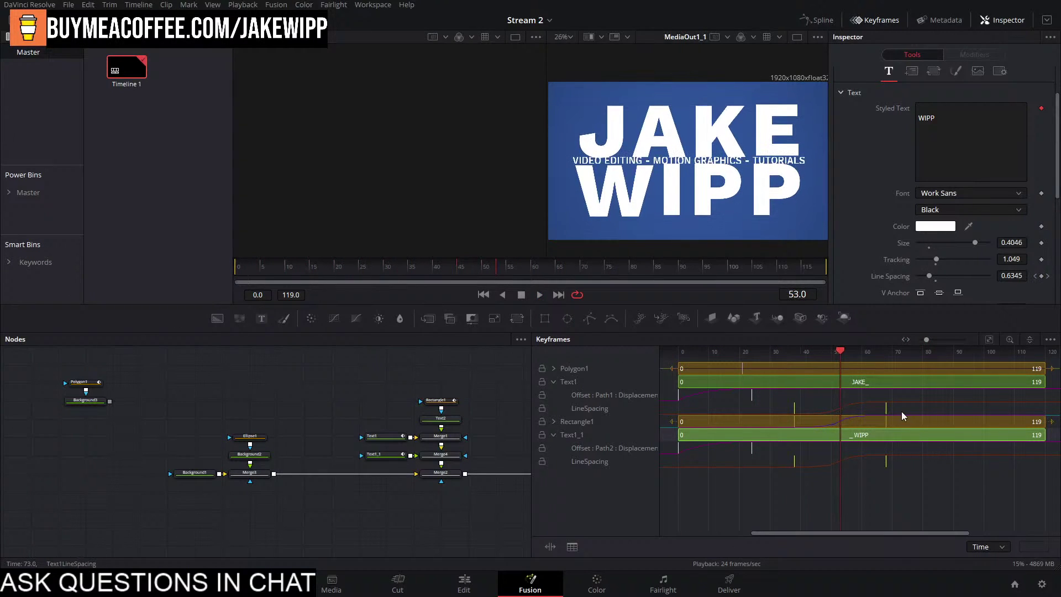
Shift the LineSpacing and Rectangle1 keyframes to about frames 42 and 72 and play back from frame 0.
{"action": "left_click_drag", "start_coordinate": [886, 411], "coordinate": [899, 412]}
{"action": "left_click", "coordinate": [487, 268]}
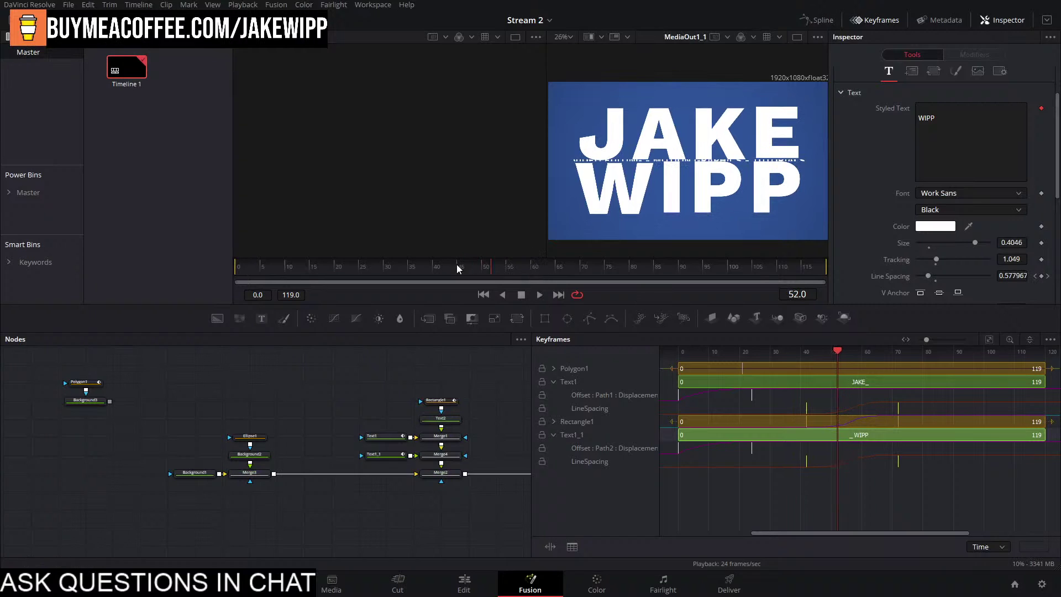
{"action": "left_click_drag", "start_coordinate": [486, 268], "coordinate": [1, 244]}
{"action": "key", "text": "space"}
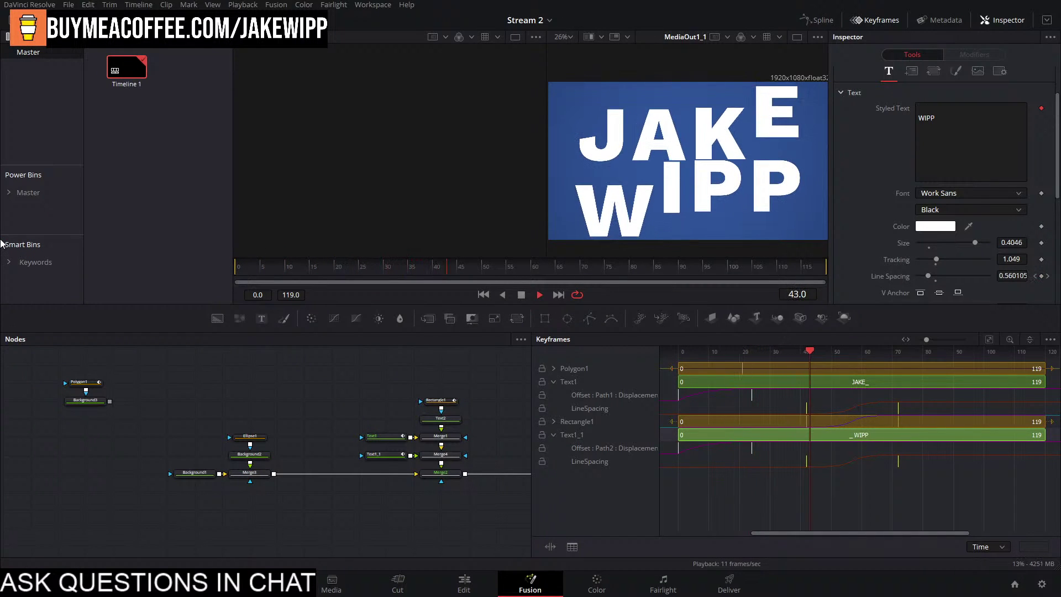
{"action": "key", "text": "space"}
Move the LineSpacing and Rectangle1 keyframes to about frames 46 and 76 and replay the animation from the start.
{"action": "mouse_move", "coordinate": [806, 411]}
{"action": "left_mouse_down"}
{"action": "mouse_move", "coordinate": [823, 410]}
{"action": "mouse_move", "coordinate": [811, 409]}
{"action": "left_mouse_up"}
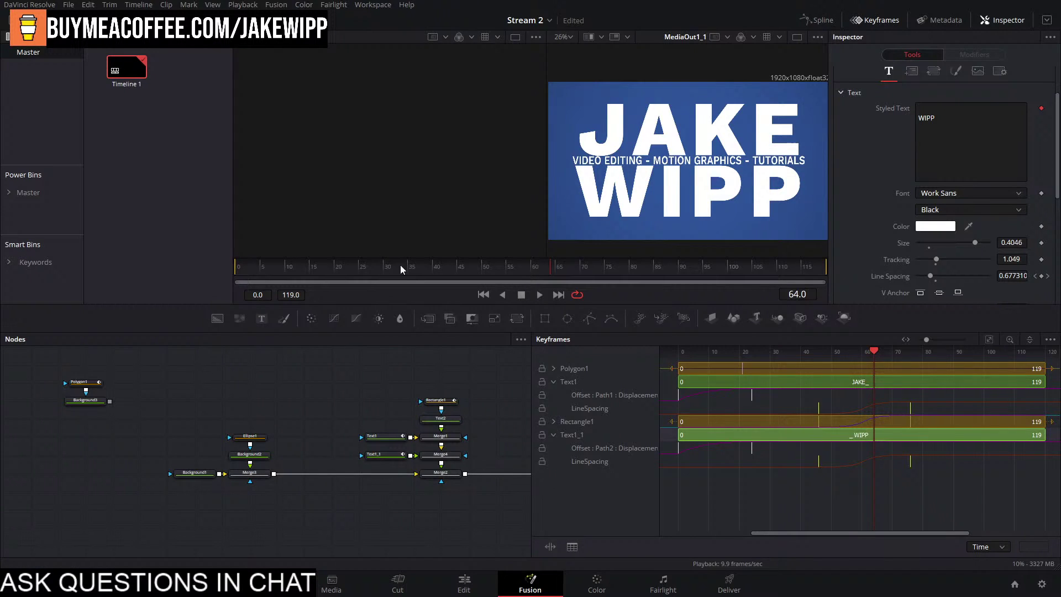
{"action": "key", "text": "Home"}
{"action": "key", "text": "space"}
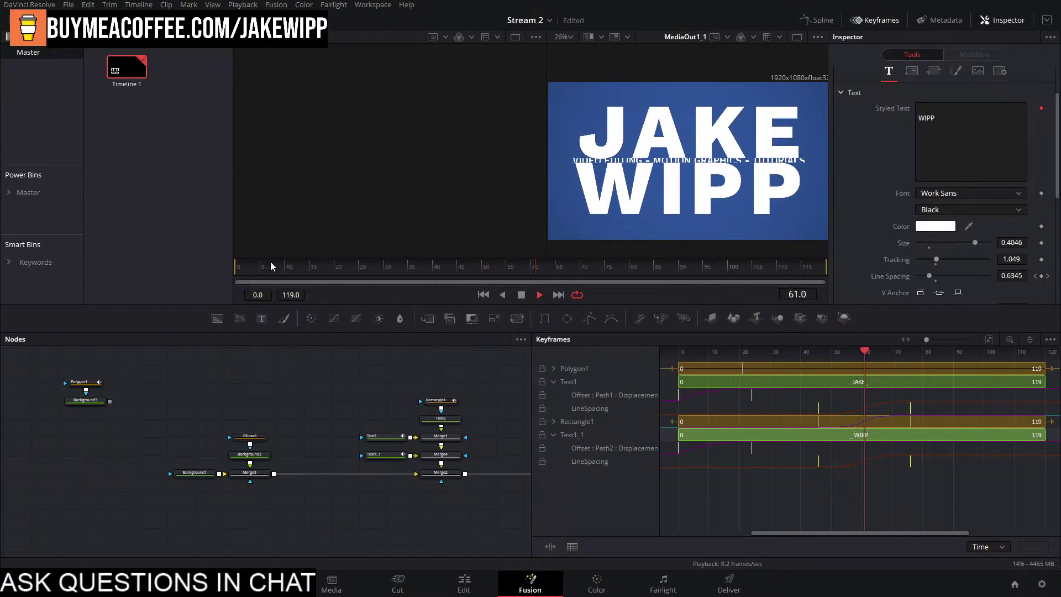
{"action": "left_click_drag", "start_coordinate": [548, 265], "coordinate": [1, 255]}
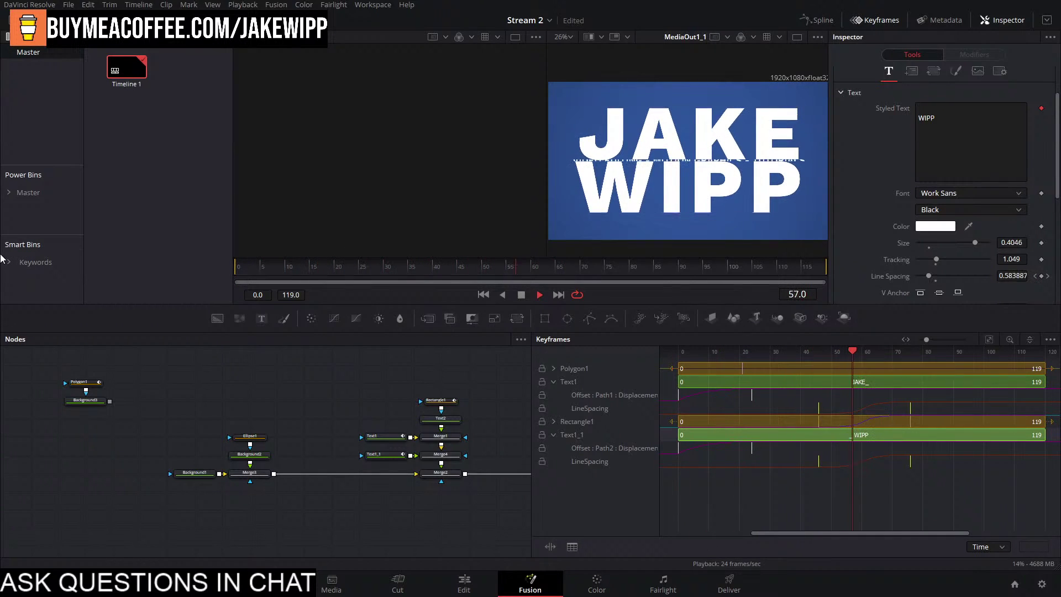
{"action": "left_click_drag", "start_coordinate": [548, 265], "coordinate": [155, 286]}
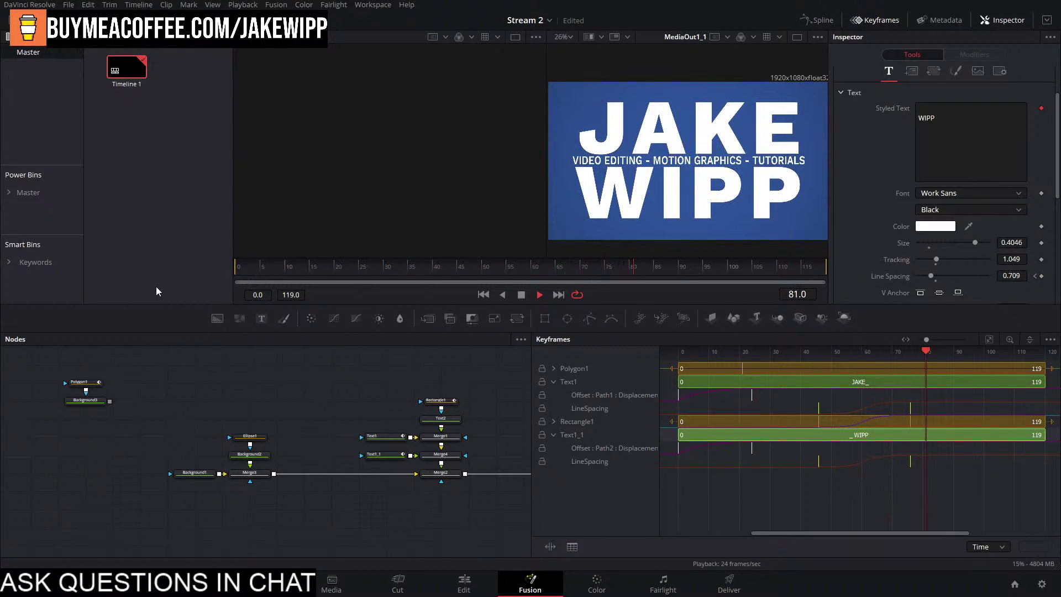
Shift the LineSpacing and Rectangle1 keyframes to about frames 48 and 78 and play back the animation from frame 0.
{"action": "left_click_drag", "start_coordinate": [683, 268], "coordinate": [513, 267]}
{"action": "left_click_drag", "start_coordinate": [819, 408], "coordinate": [825, 407]}
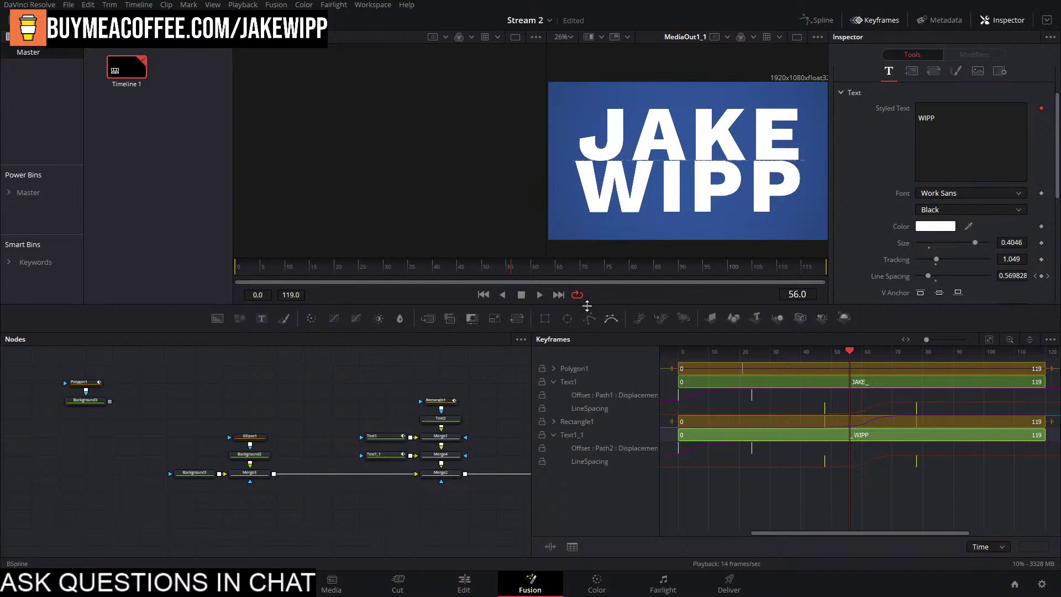
{"action": "left_click_drag", "start_coordinate": [518, 267], "coordinate": [52, 284]}
{"action": "key", "text": "space"}
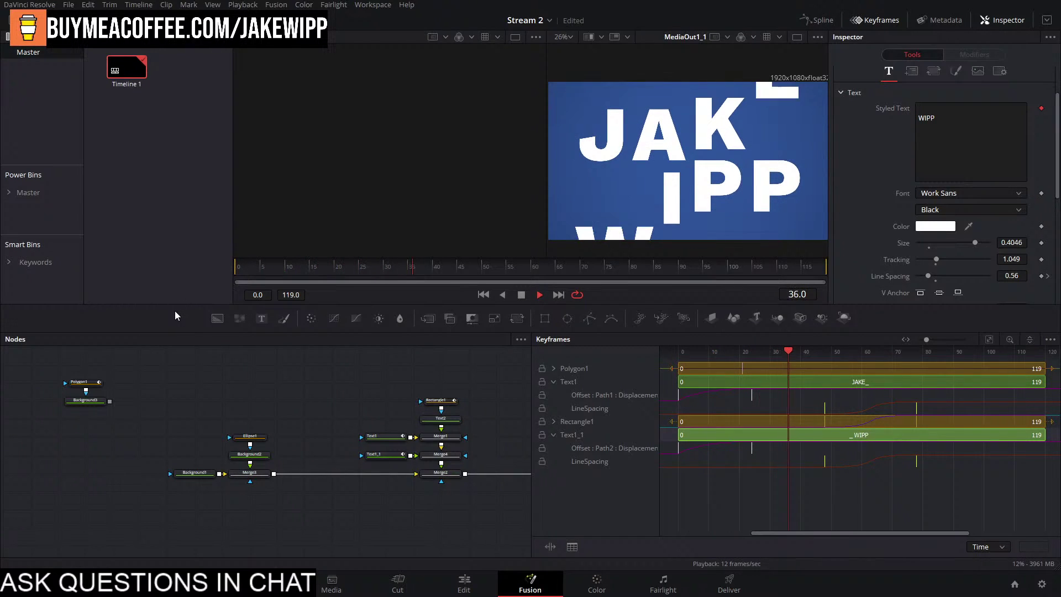
{"action": "key", "text": "space"}
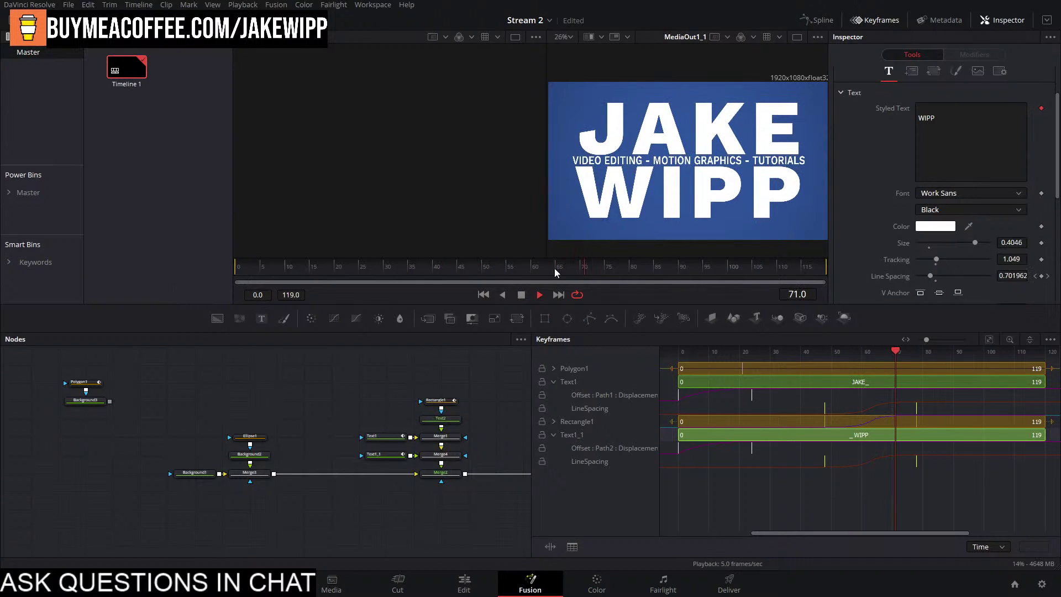
{"action": "left_click", "coordinate": [254, 270]}
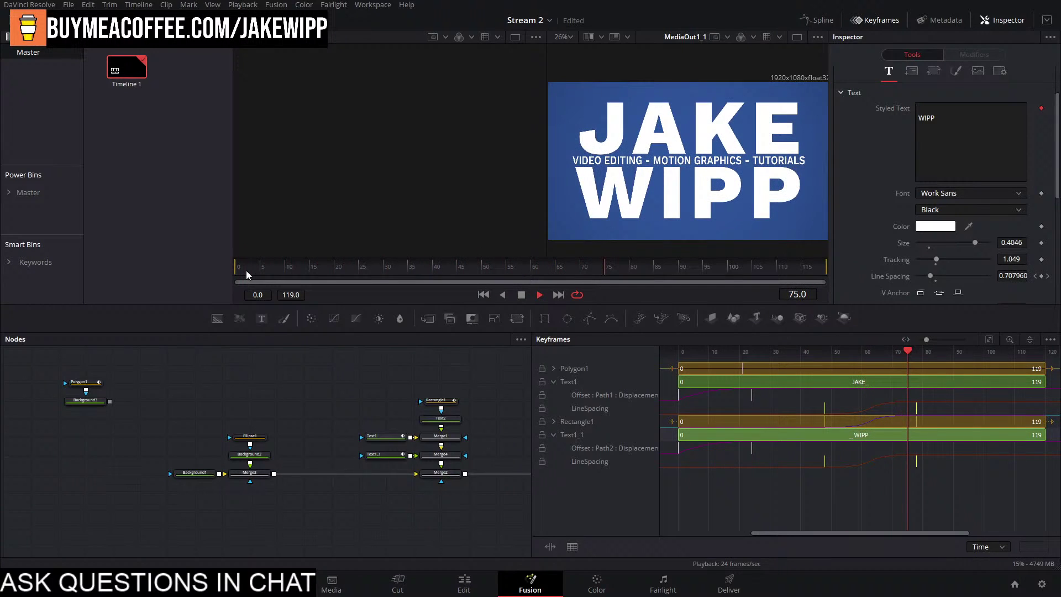
{"action": "key", "text": "space"}
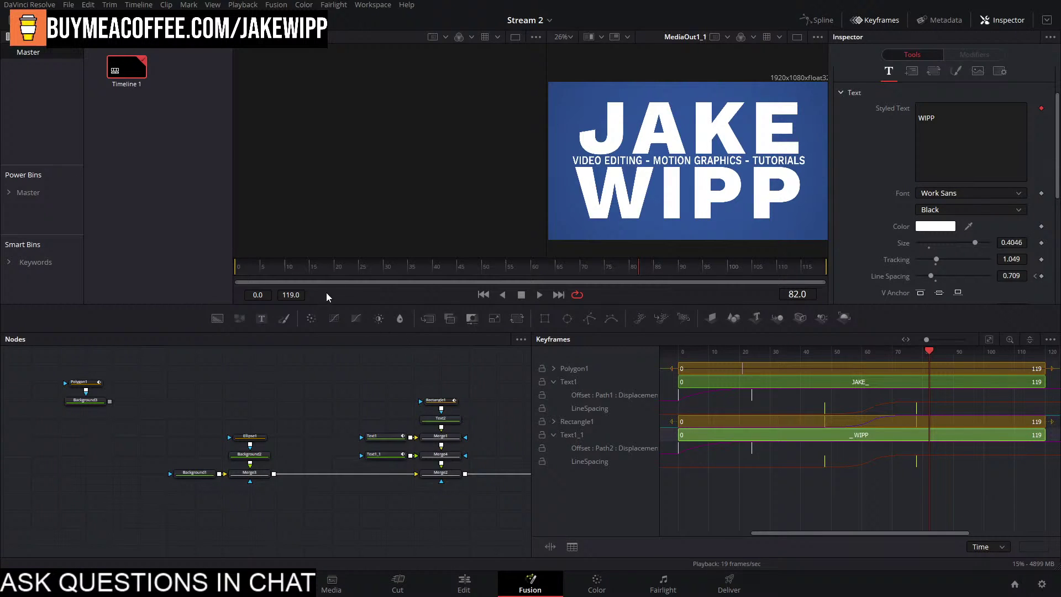
Try wider tracking on the Text2 tagline at frame 67, then reset its tracking to 1.0.
{"action": "left_click_drag", "start_coordinate": [369, 260], "coordinate": [566, 287]}
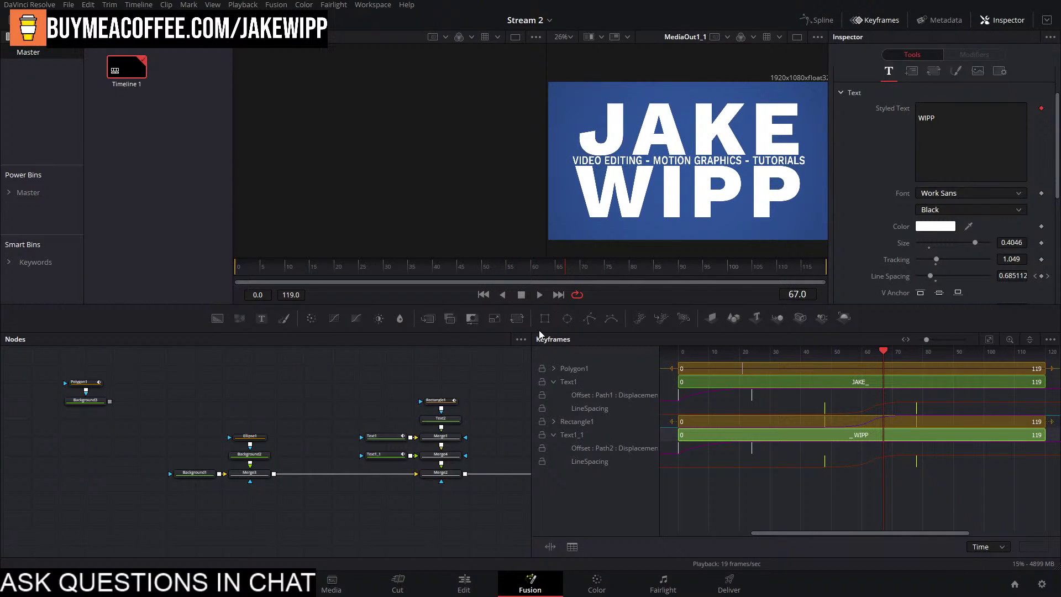
{"action": "left_click", "coordinate": [440, 419]}
{"action": "mouse_move", "coordinate": [937, 260]}
{"action": "left_mouse_down"}
{"action": "mouse_move", "coordinate": [937, 269]}
{"action": "mouse_move", "coordinate": [964, 260]}
{"action": "mouse_move", "coordinate": [934, 274]}
{"action": "mouse_move", "coordinate": [944, 276]}
{"action": "left_mouse_up"}
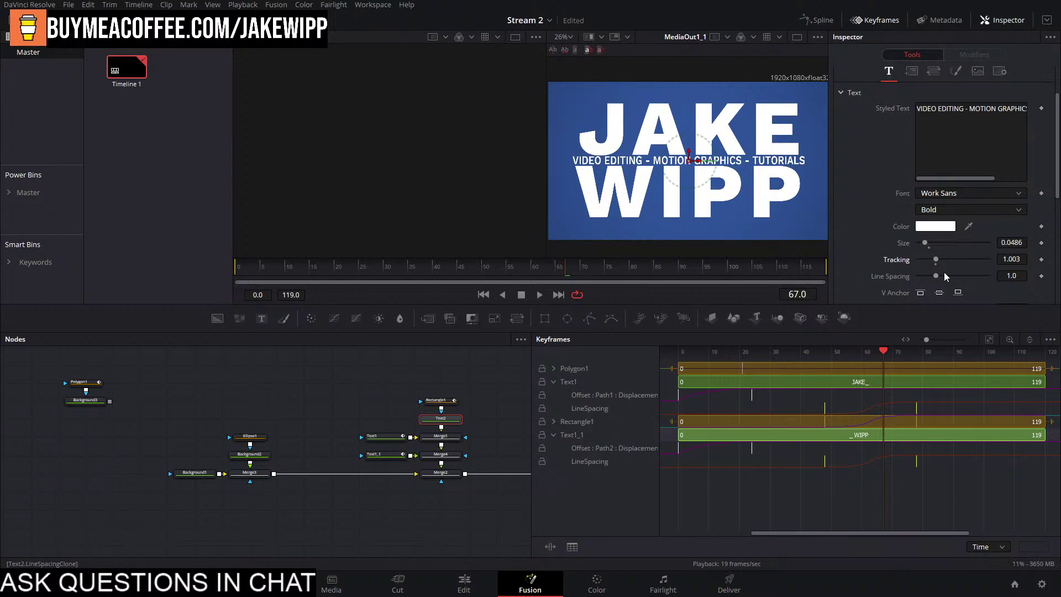
{"action": "mouse_move", "coordinate": [937, 260]}
{"action": "left_mouse_down"}
{"action": "mouse_move", "coordinate": [946, 263]}
{"action": "mouse_move", "coordinate": [931, 269]}
{"action": "mouse_move", "coordinate": [940, 275]}
{"action": "left_mouse_up"}
{"action": "mouse_move", "coordinate": [700, 169]}
{"action": "left_mouse_down"}
{"action": "mouse_move", "coordinate": [609, 171]}
{"action": "mouse_move", "coordinate": [749, 170]}
{"action": "mouse_move", "coordinate": [682, 170]}
{"action": "mouse_move", "coordinate": [699, 171]}
{"action": "left_mouse_up"}
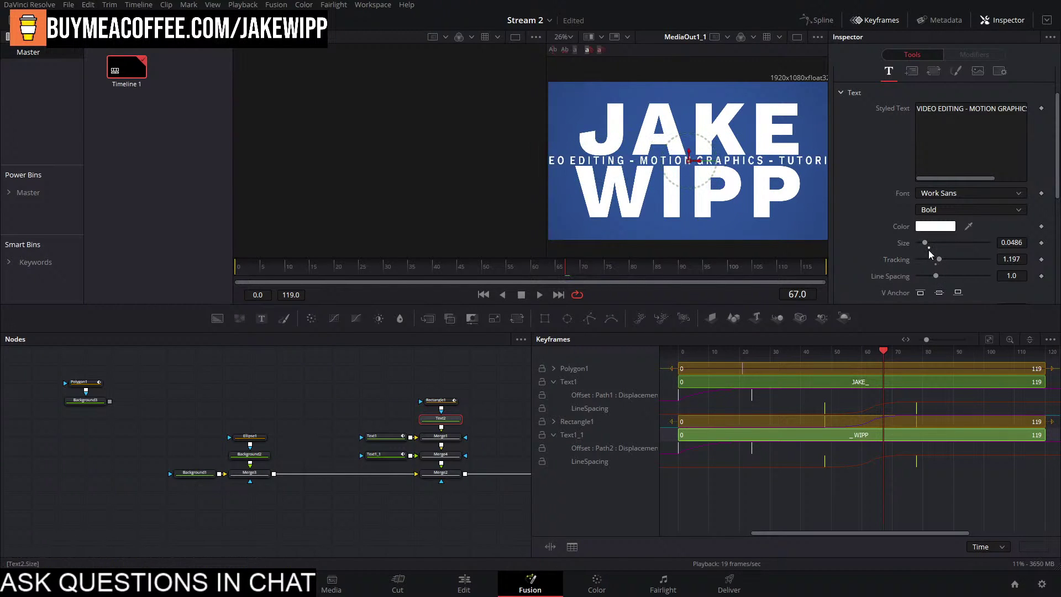
{"action": "double_click", "coordinate": [937, 264]}
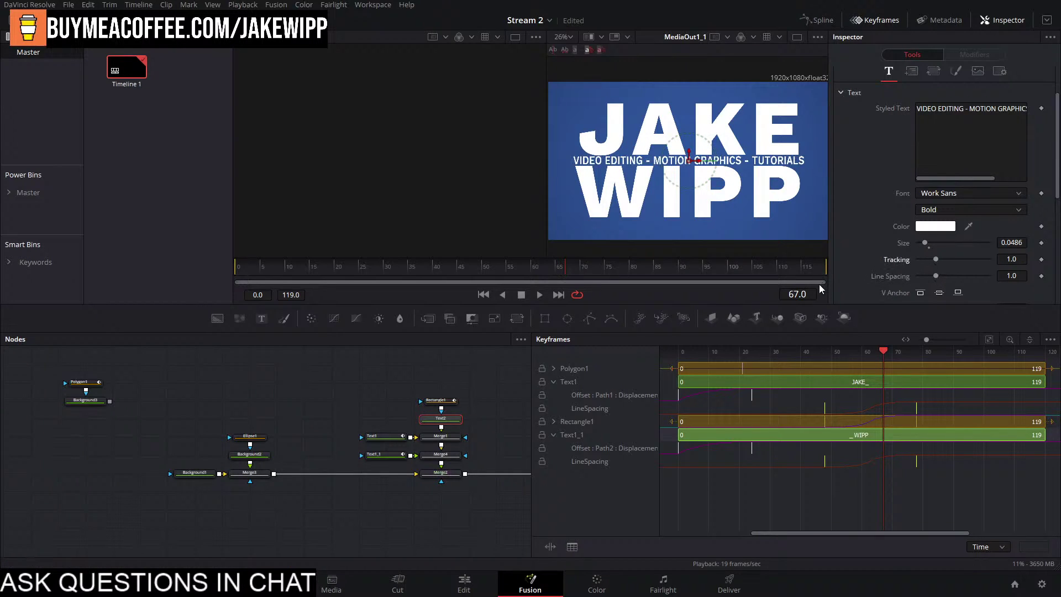
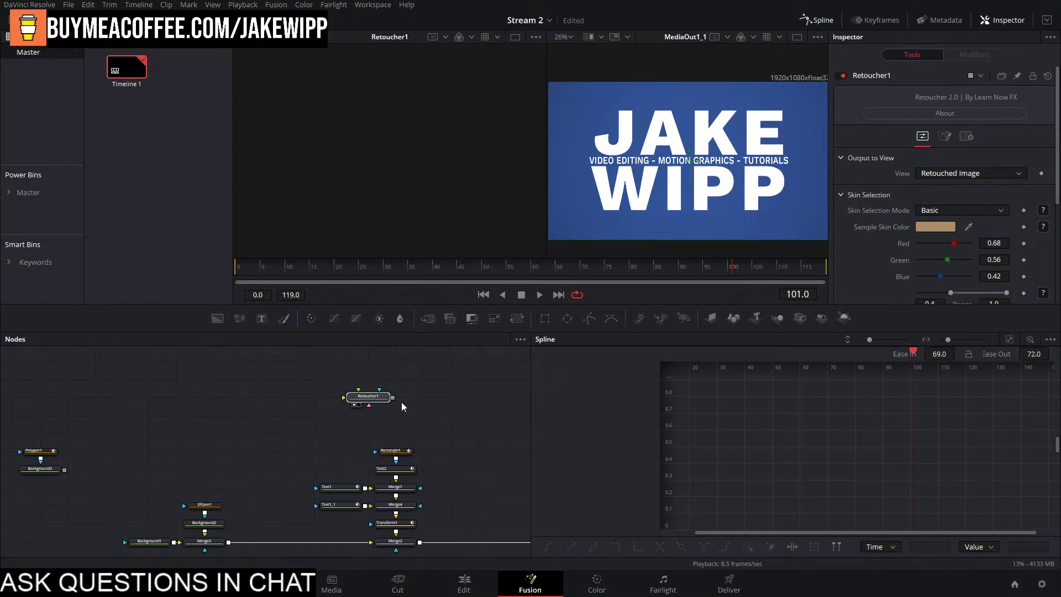
Delete the disconnected Retoucher1 node and save the project.
{"action": "key", "text": "Delete"}
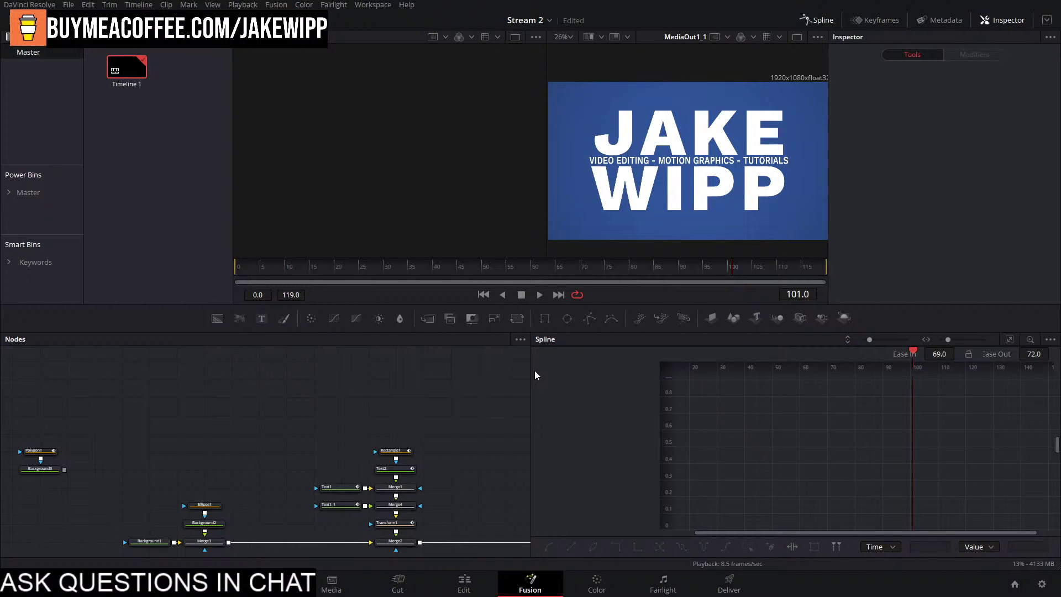
{"action": "key", "text": "ctrl+s"}
Close the Spline editor, play back the animation and scrub through the tagline reveal.
{"action": "left_click", "coordinate": [817, 20]}
{"action": "key", "text": "space"}
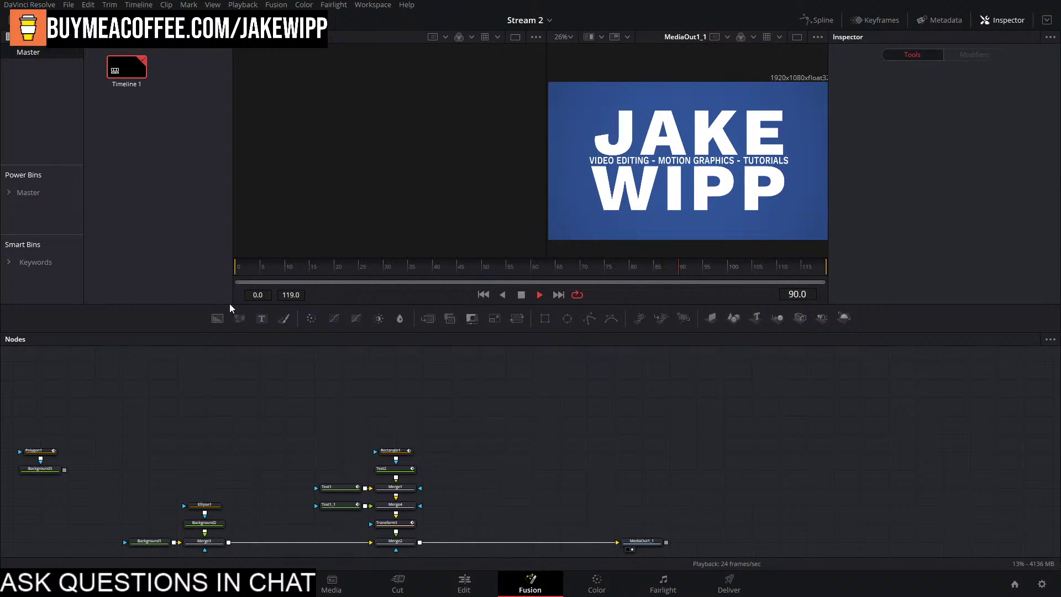
{"action": "left_click_drag", "start_coordinate": [707, 267], "coordinate": [587, 316]}
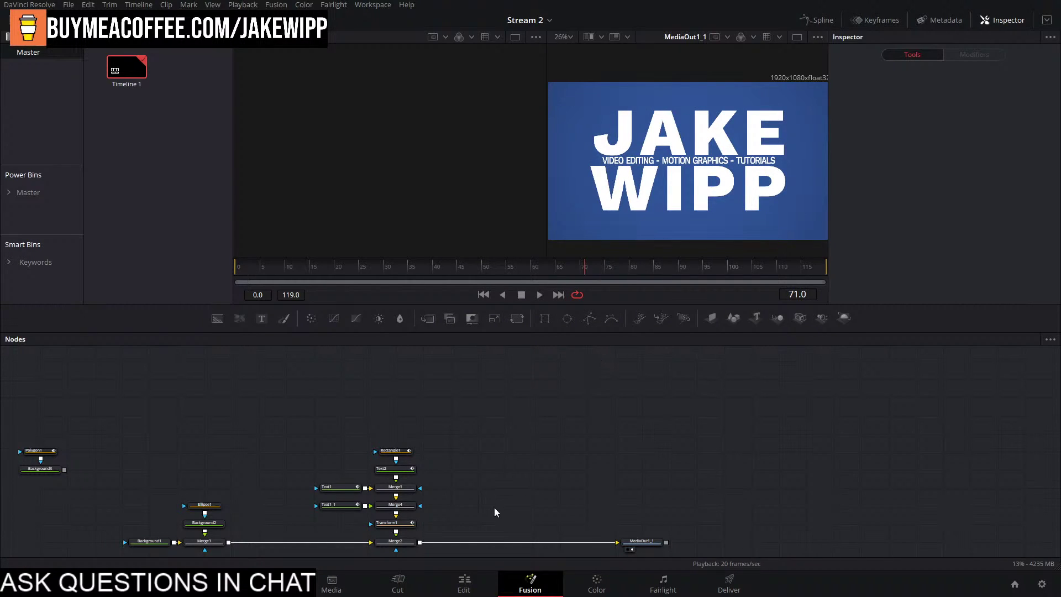
{"action": "left_click_drag", "start_coordinate": [500, 465], "coordinate": [511, 375]}
{"action": "scroll", "coordinate": [555, 407], "scroll_direction": "down", "scroll_amount": 2}
{"action": "scroll", "coordinate": [554, 407], "scroll_direction": "left", "scroll_amount": 1}
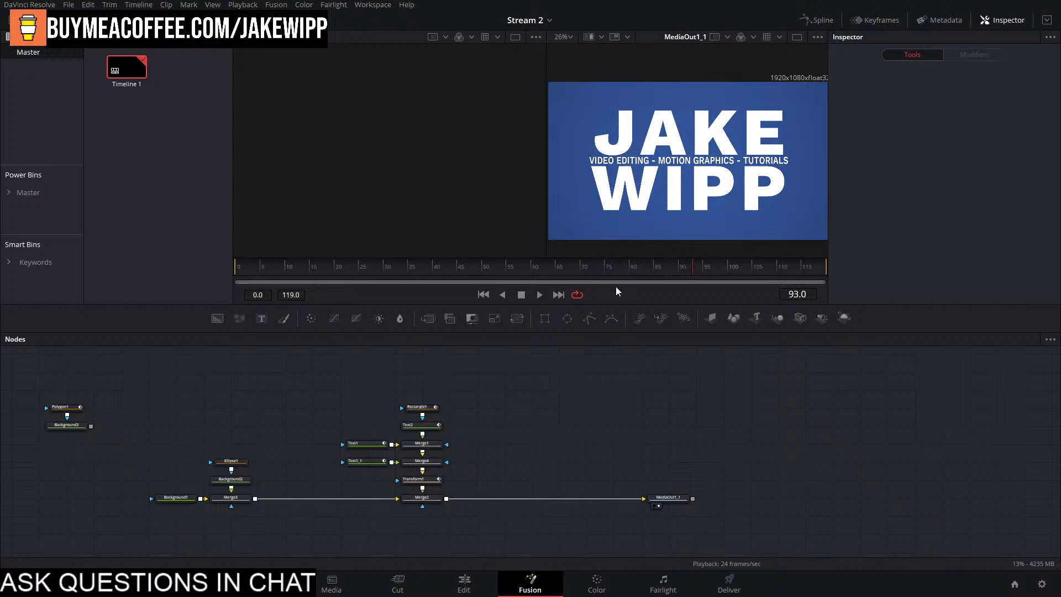
Try a different text size on the Text2 tagline at frame 51 and undo it.
{"action": "left_click", "coordinate": [556, 275]}
{"action": "left_click_drag", "start_coordinate": [557, 275], "coordinate": [489, 280]}
{"action": "left_click", "coordinate": [422, 425]}
{"action": "scroll", "coordinate": [919, 271], "scroll_direction": "down", "scroll_amount": 2}
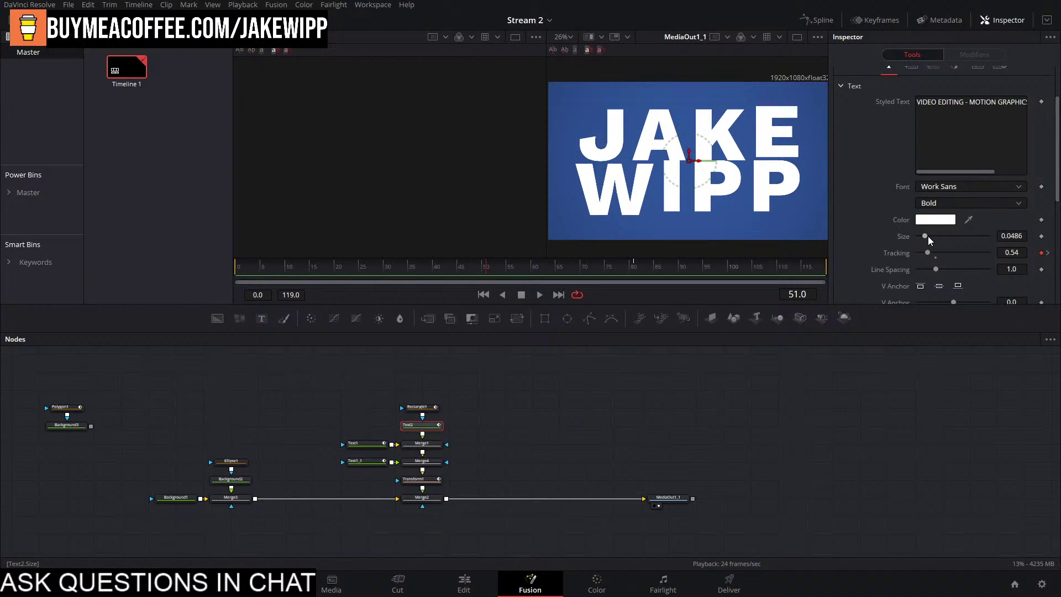
{"action": "left_click_drag", "start_coordinate": [924, 236], "coordinate": [958, 258]}
{"action": "key", "text": "ctrl+z"}
Deselect the tagline node, play back the animation and scrub to frame 62 to inspect the tagline's tracking.
{"action": "left_click", "coordinate": [879, 409]}
{"action": "key", "text": "space"}
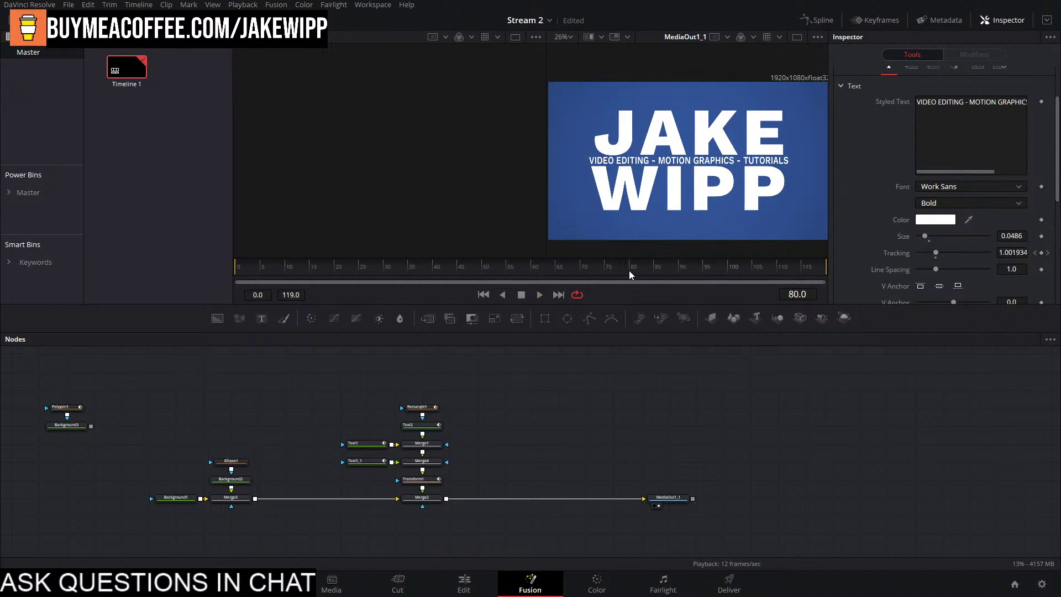
{"action": "left_click", "coordinate": [557, 266]}
{"action": "left_click_drag", "start_coordinate": [558, 266], "coordinate": [541, 266]}
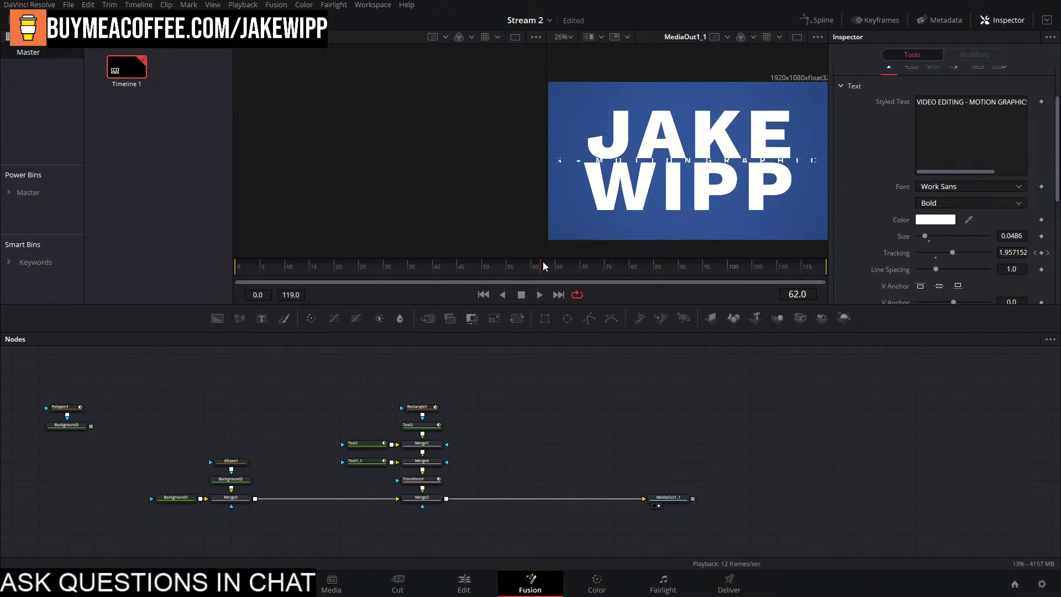
Disconnect the Rectangle1 mask from the Text2 tagline and play back the unmasked tracking animation.
{"action": "left_click", "coordinate": [422, 425]}
{"action": "left_click", "coordinate": [456, 414]}
{"action": "left_click", "coordinate": [453, 268]}
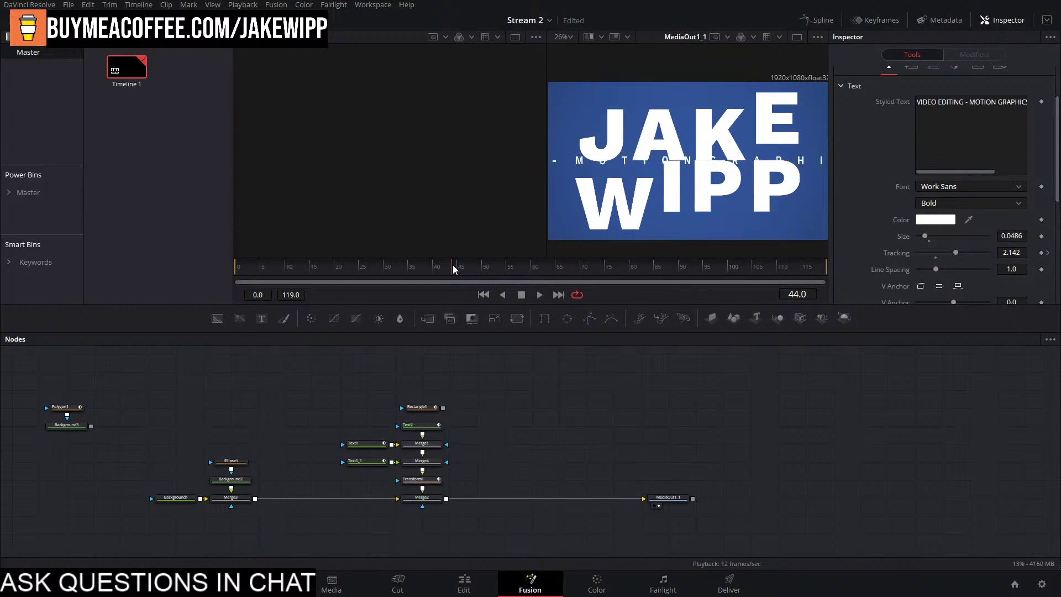
{"action": "key", "text": "space"}
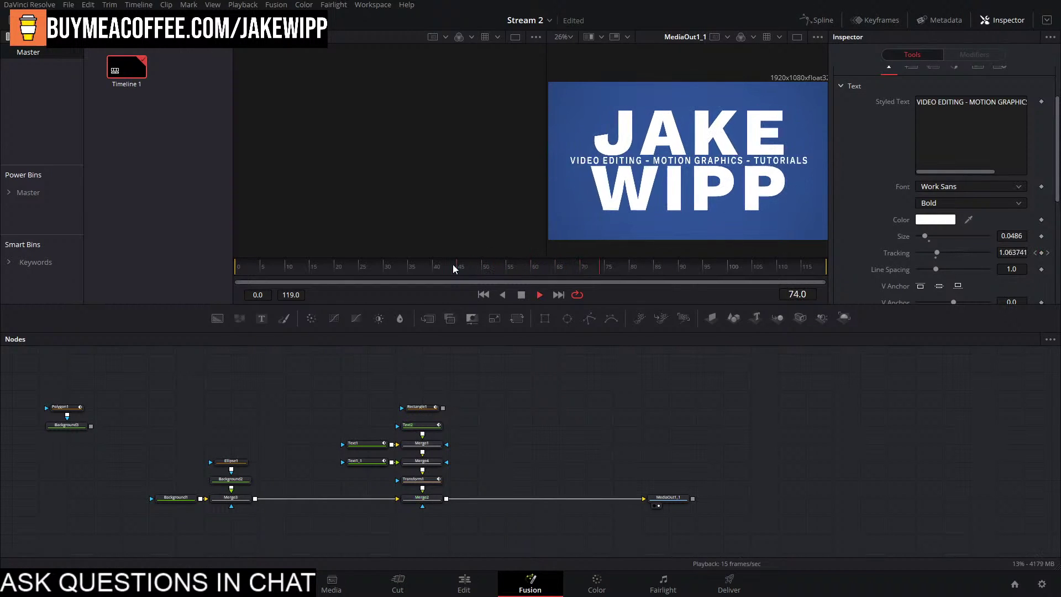
{"action": "left_click_drag", "start_coordinate": [606, 268], "coordinate": [511, 278]}
{"action": "key", "text": "space"}
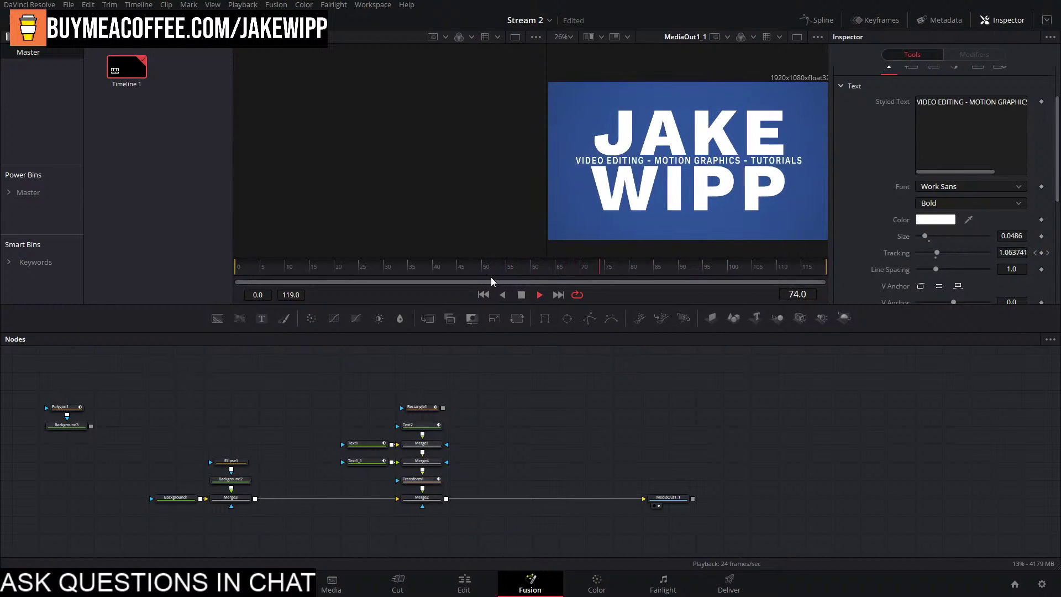
{"action": "left_click_drag", "start_coordinate": [592, 276], "coordinate": [544, 284]}
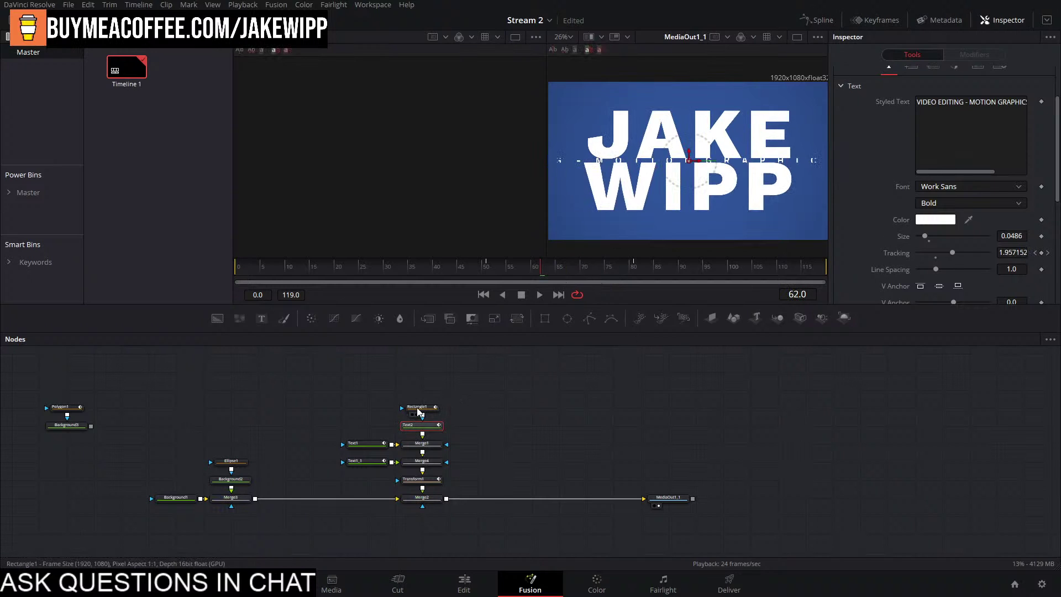
Widen the Rectangle1 mask to a width of about 1.297 so it spans the full frame, and deselect the node.
{"action": "left_click", "coordinate": [418, 407]}
{"action": "left_click_drag", "start_coordinate": [954, 243], "coordinate": [963, 243]}
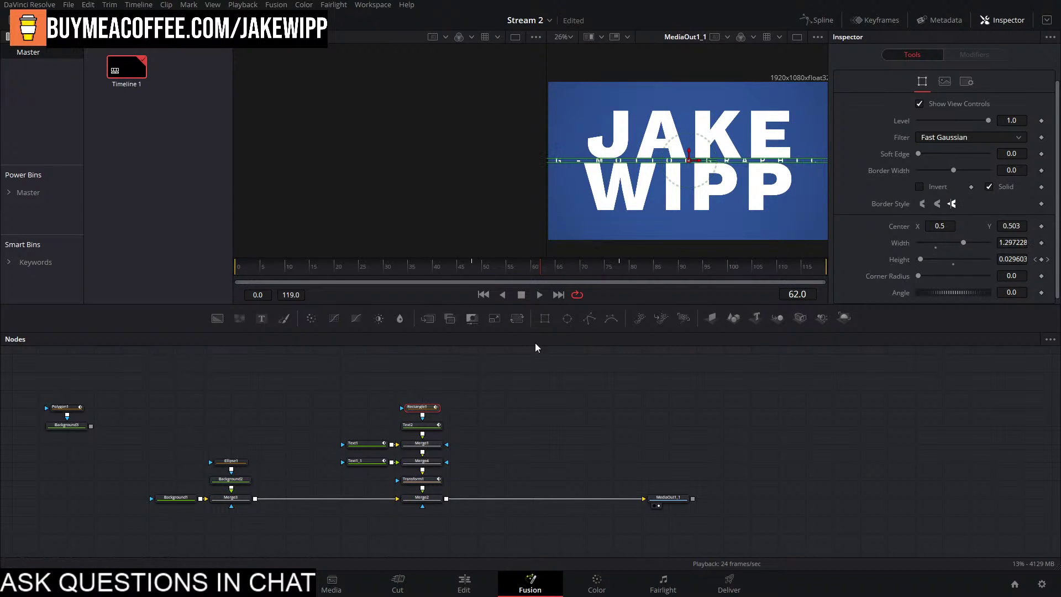
{"action": "left_click", "coordinate": [533, 354]}
Play back the title repeatedly from around frame 48 to review the tagline reveal with the widened mask.
{"action": "key", "text": "space"}
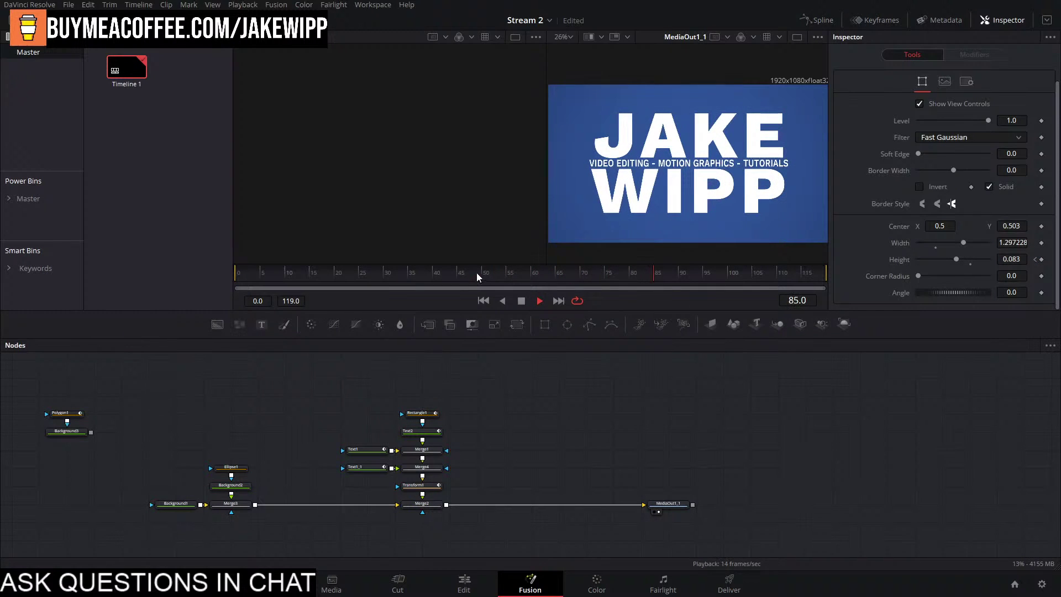
{"action": "left_click", "coordinate": [473, 274]}
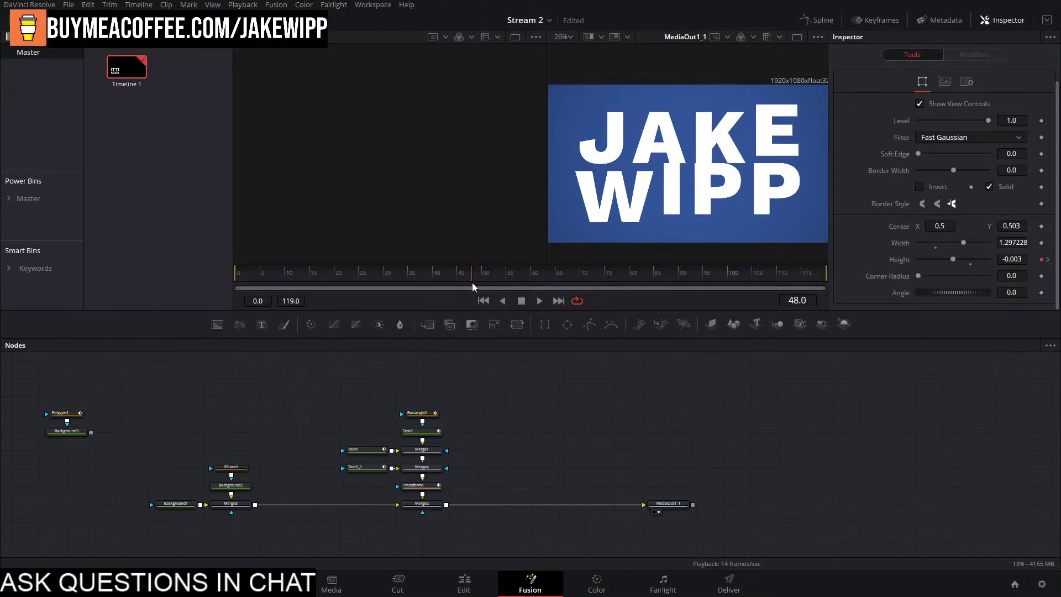
{"action": "key", "text": "space"}
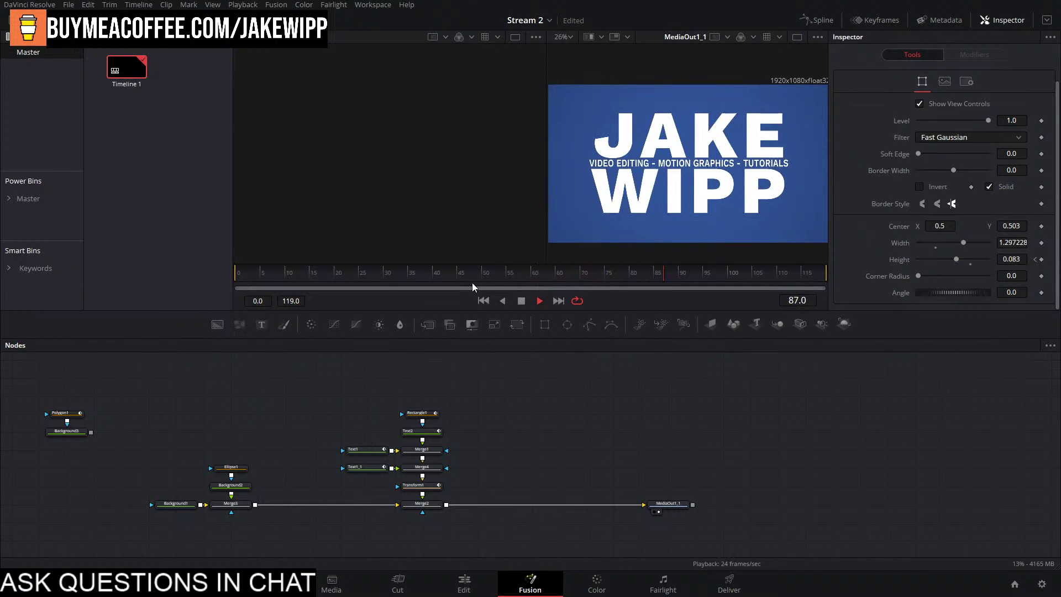
{"action": "left_click", "coordinate": [485, 280]}
{"action": "left_click", "coordinate": [485, 280]}
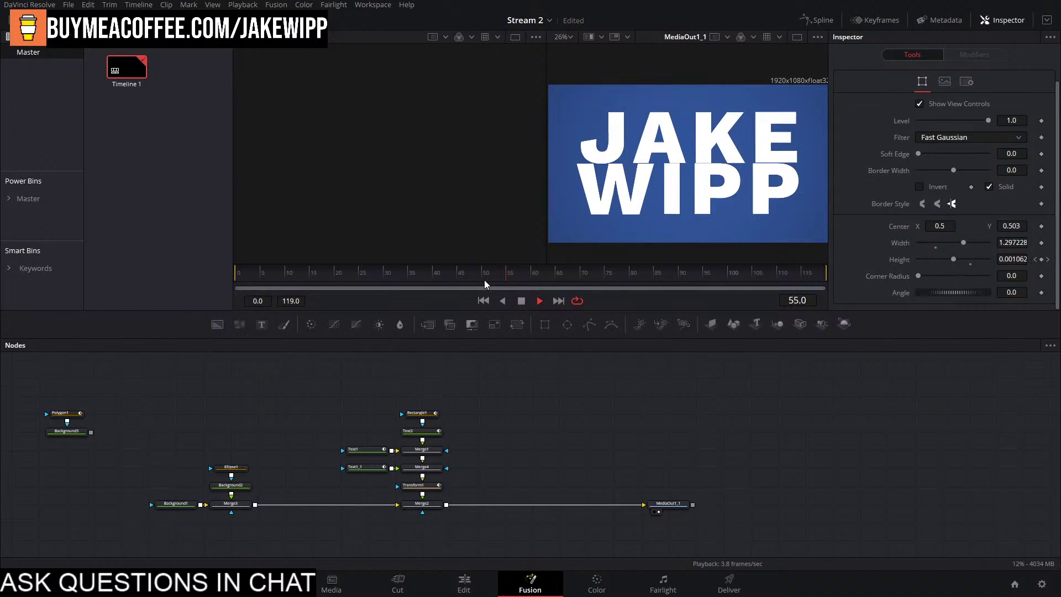
{"action": "key", "text": "space"}
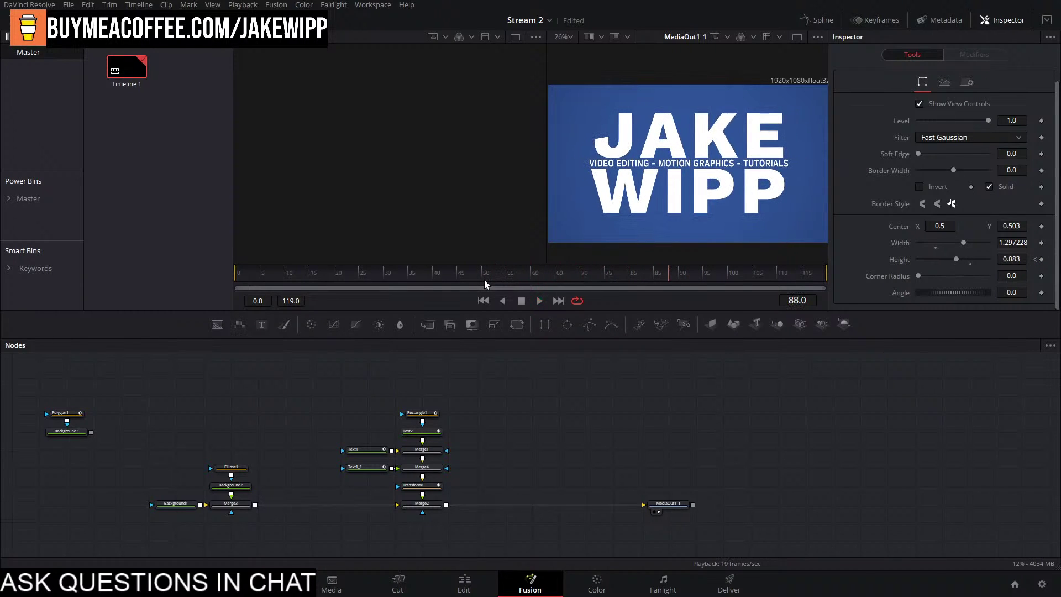
{"action": "left_click", "coordinate": [484, 280]}
{"action": "key", "text": "space"}
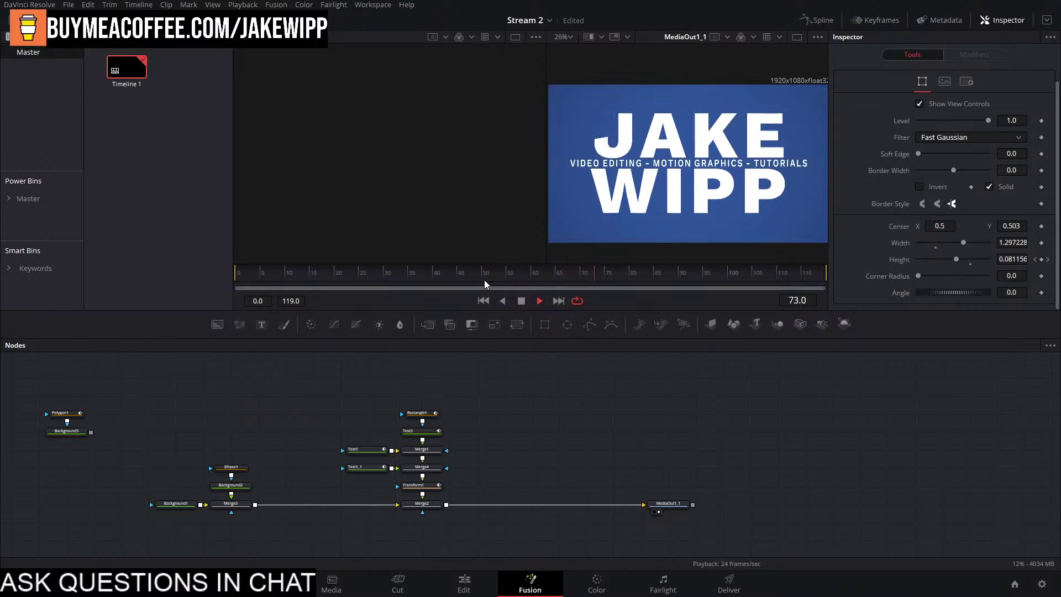
{"action": "key", "text": "space"}
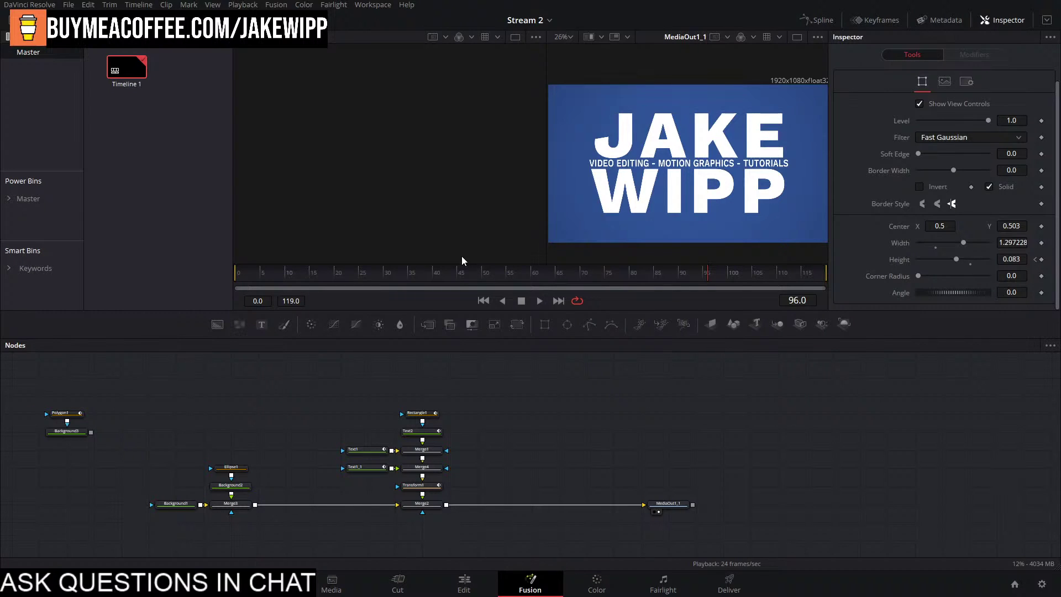
{"action": "left_click", "coordinate": [479, 304]}
{"action": "key", "text": "space"}
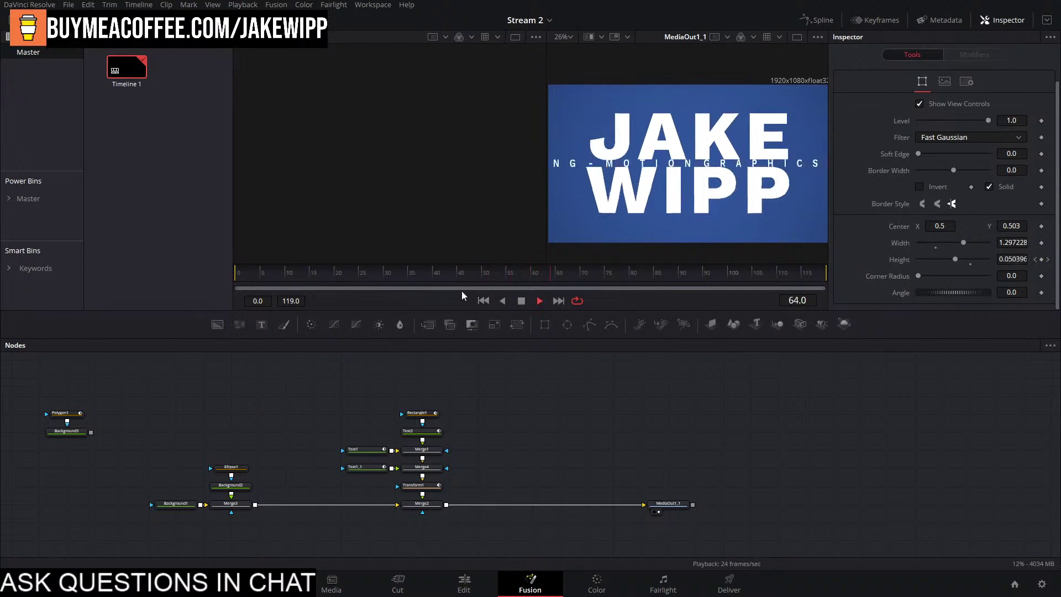
{"action": "key", "text": "space"}
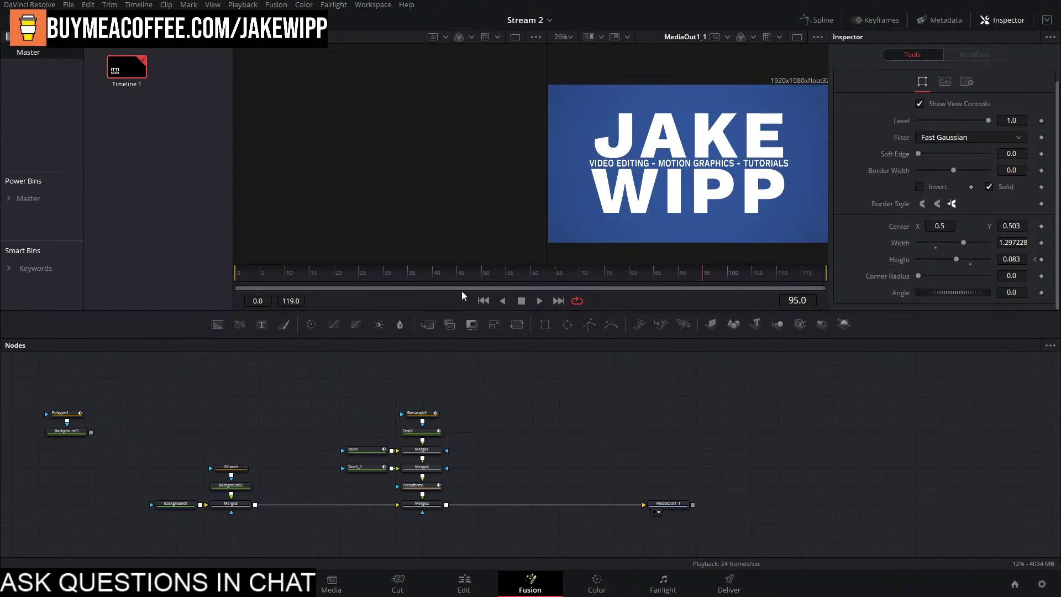
Remove the tracking animation from the Text2 tagline.
{"action": "left_click", "coordinate": [532, 274]}
{"action": "left_click", "coordinate": [432, 433]}
{"action": "mouse_move", "coordinate": [503, 285]}
{"action": "left_mouse_down"}
{"action": "mouse_move", "coordinate": [505, 277]}
{"action": "mouse_move", "coordinate": [490, 283]}
{"action": "mouse_move", "coordinate": [541, 275]}
{"action": "mouse_move", "coordinate": [490, 287]}
{"action": "left_mouse_up"}
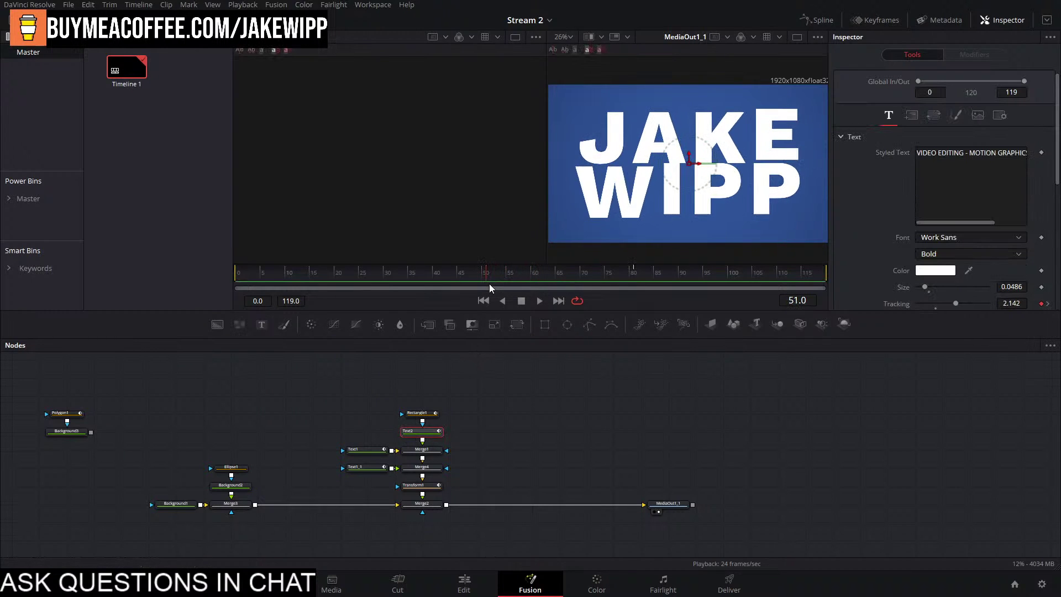
{"action": "right_click", "coordinate": [894, 305]}
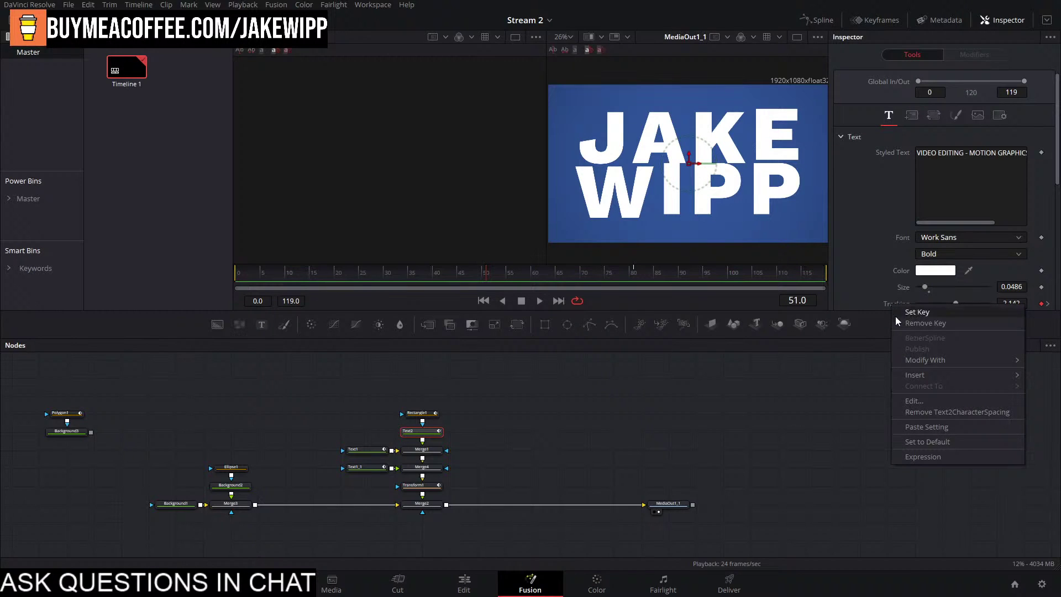
{"action": "left_click", "coordinate": [939, 412]}
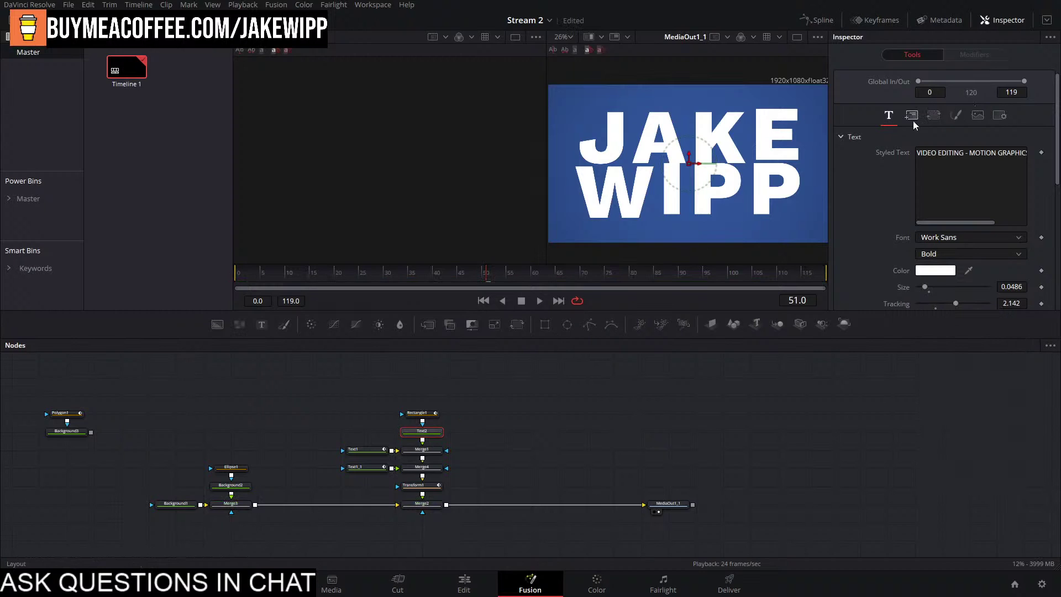
Move to Rectangle1's last keyframe at frame 78 and reset the Text2 tagline's tracking to 1.0.
{"action": "left_click", "coordinate": [414, 413]}
{"action": "left_click", "coordinate": [634, 276]}
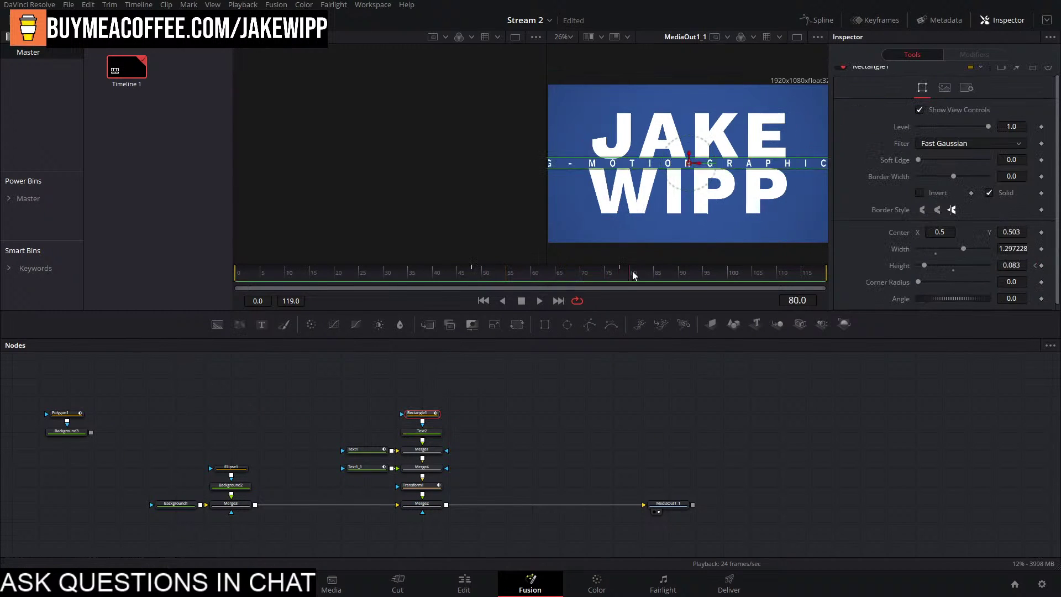
{"action": "left_click_drag", "start_coordinate": [634, 275], "coordinate": [619, 275]}
{"action": "left_click", "coordinate": [422, 430]}
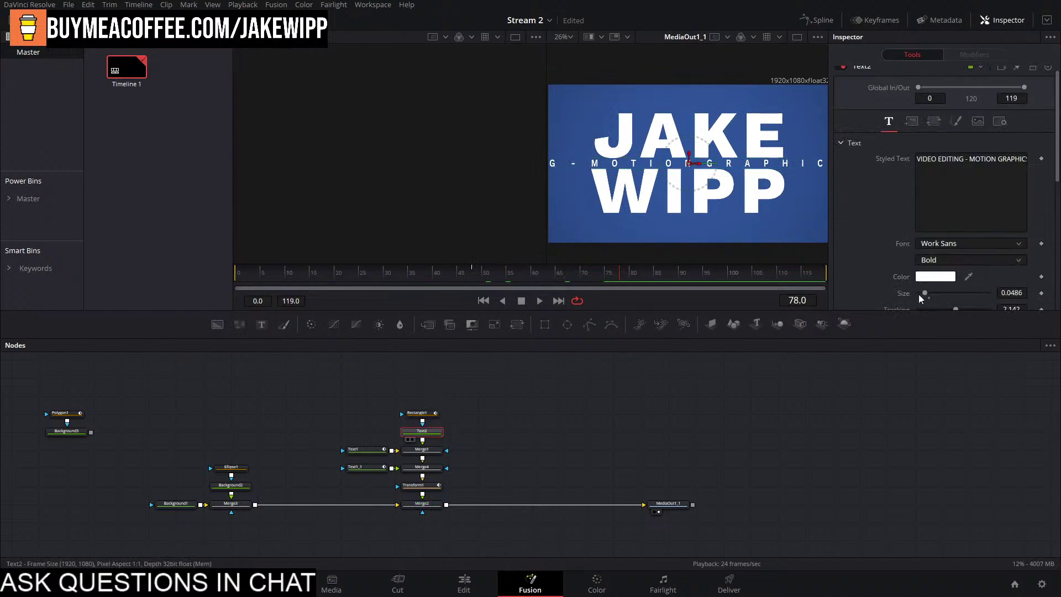
{"action": "scroll", "coordinate": [944, 293], "scroll_direction": "down", "scroll_amount": 4}
{"action": "left_click", "coordinate": [936, 182]}
{"action": "scroll", "coordinate": [941, 198], "scroll_direction": "up", "scroll_amount": 2}
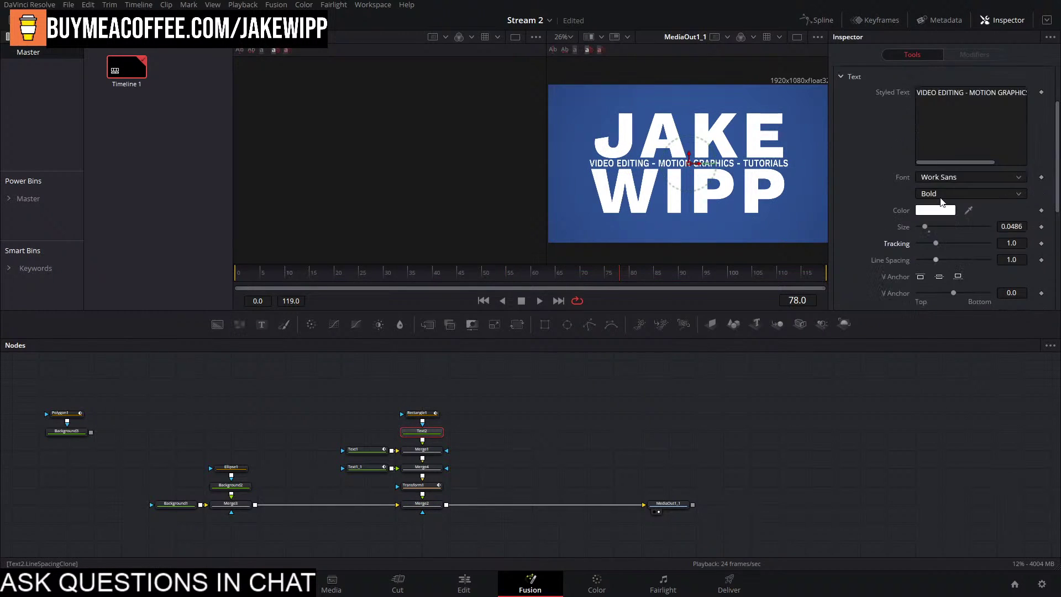
{"action": "scroll", "coordinate": [942, 202], "scroll_direction": "up", "scroll_amount": 3}
Keyframe Text2's layout Center at 0.5, 0.5 on frame 78 and off-screen at X about -0.43 on frame 48.
{"action": "left_click", "coordinate": [912, 121]}
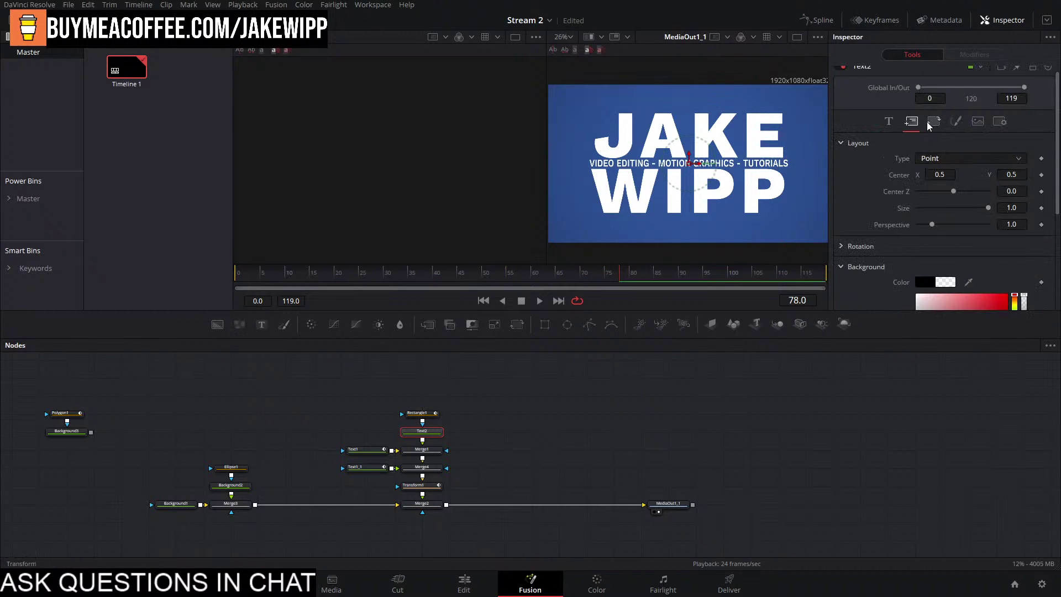
{"action": "left_click", "coordinate": [1042, 175]}
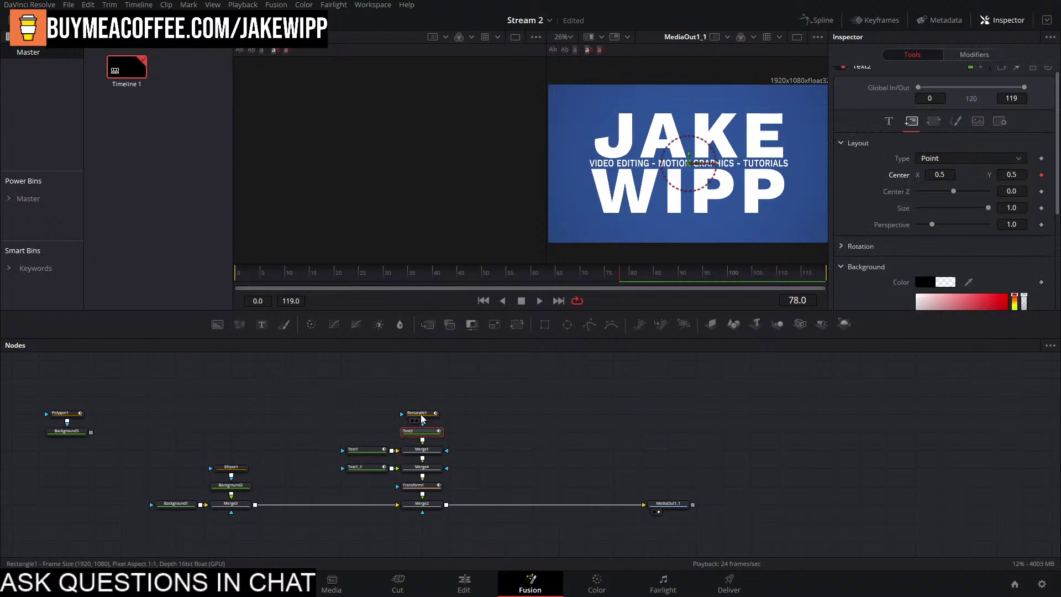
{"action": "left_click", "coordinate": [474, 273]}
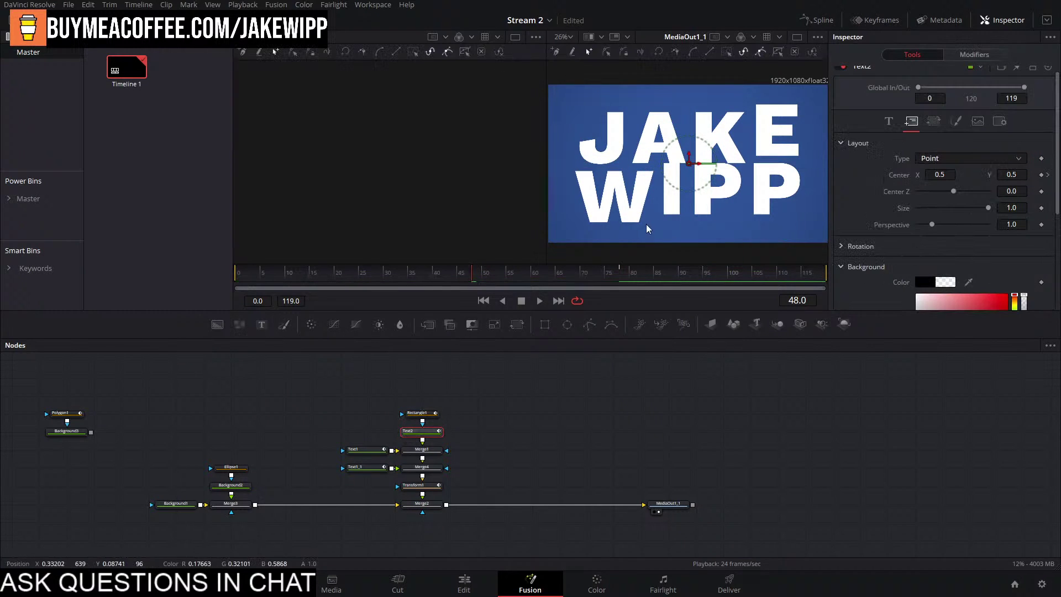
{"action": "left_click_drag", "start_coordinate": [694, 164], "coordinate": [516, 166]}
{"action": "scroll", "coordinate": [616, 168], "scroll_direction": "down", "scroll_amount": 2}
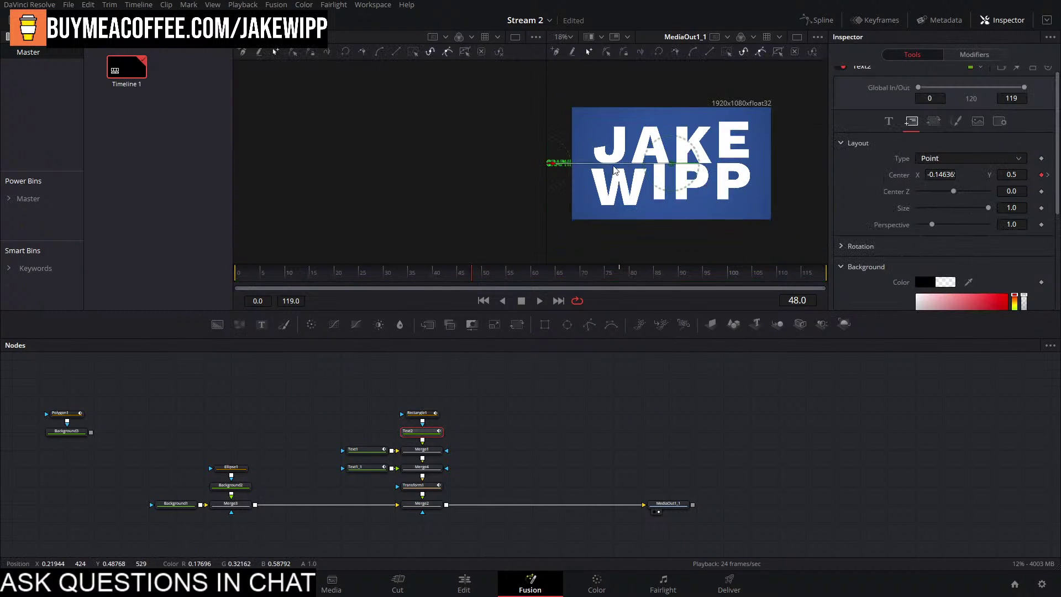
{"action": "left_click_drag", "start_coordinate": [614, 167], "coordinate": [771, 183]}
{"action": "left_click_drag", "start_coordinate": [702, 181], "coordinate": [651, 183]}
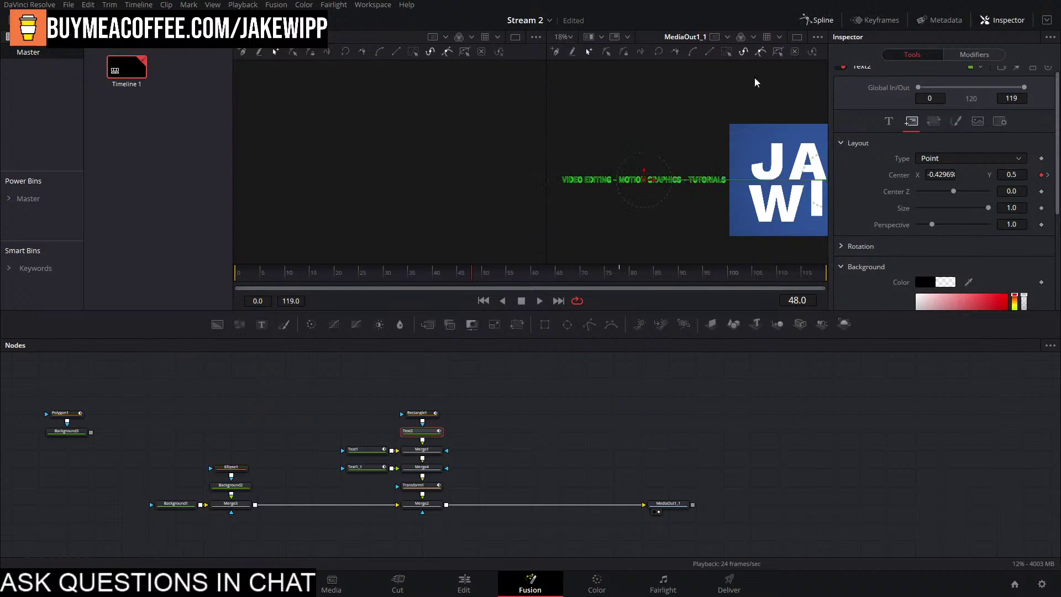
Select both of the tagline's Center keyframes in the Spline editor and apply ease in and out, closing the editor.
{"action": "left_click", "coordinate": [818, 21]}
{"action": "scroll", "coordinate": [845, 469], "scroll_direction": "down", "scroll_amount": 3}
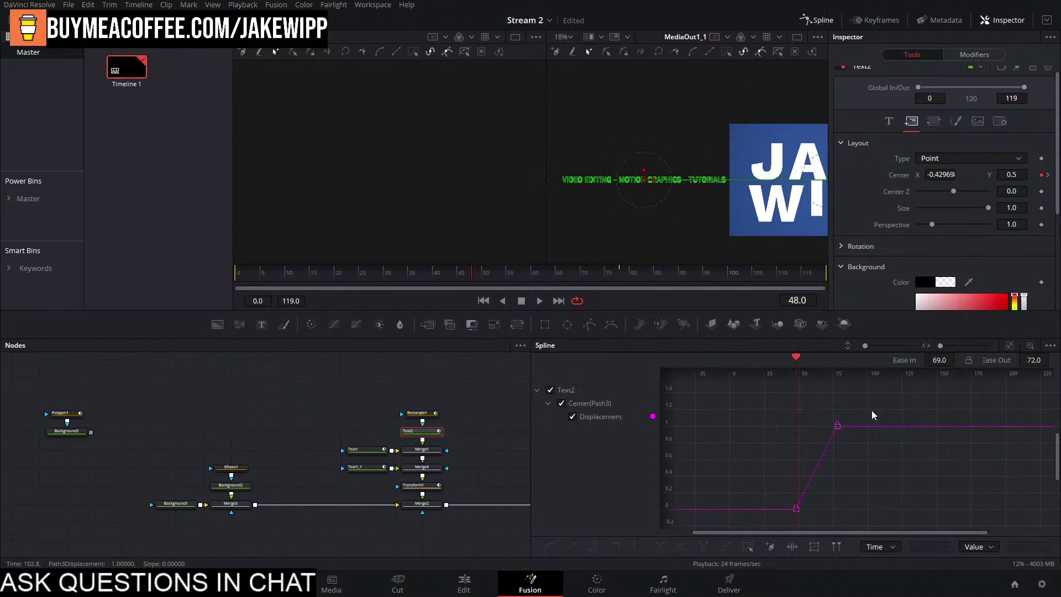
{"action": "left_click_drag", "start_coordinate": [874, 413], "coordinate": [826, 437]}
{"action": "key", "text": "t"}
{"action": "key", "text": "t"}
{"action": "left_click", "coordinate": [818, 21]}
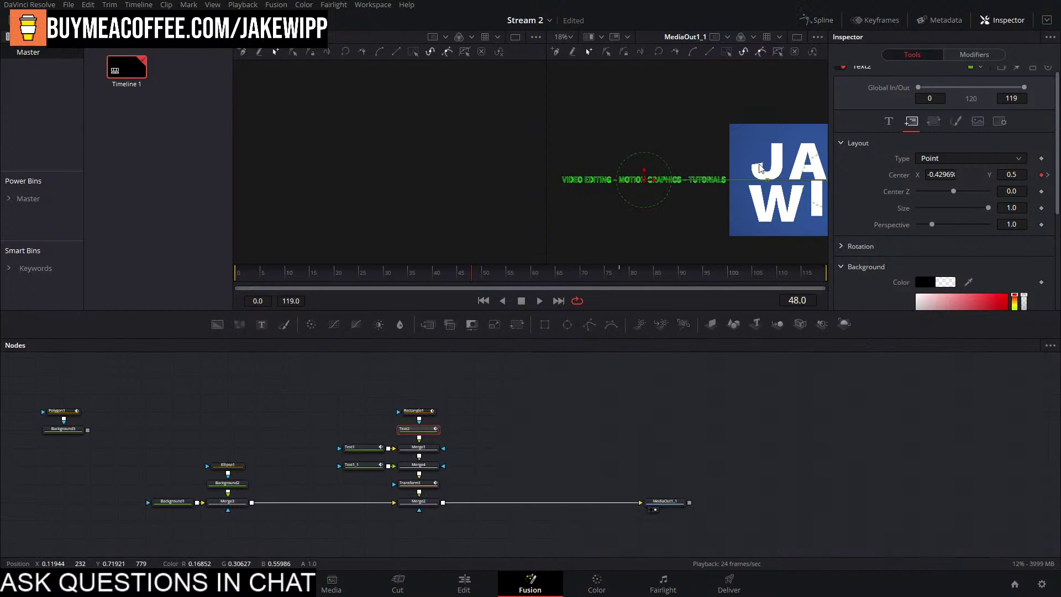
Bring the title back into view and play back the tagline sliding in between the name lines.
{"action": "scroll", "coordinate": [760, 167], "scroll_direction": "right", "scroll_amount": 3}
{"action": "scroll", "coordinate": [710, 159], "scroll_direction": "up", "scroll_amount": 2}
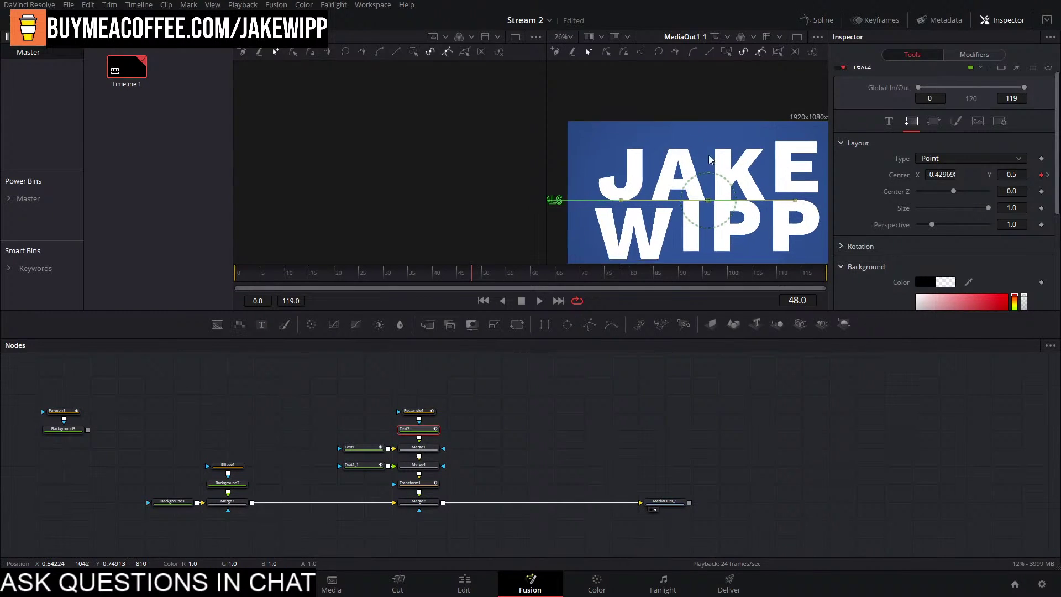
{"action": "key", "text": "space"}
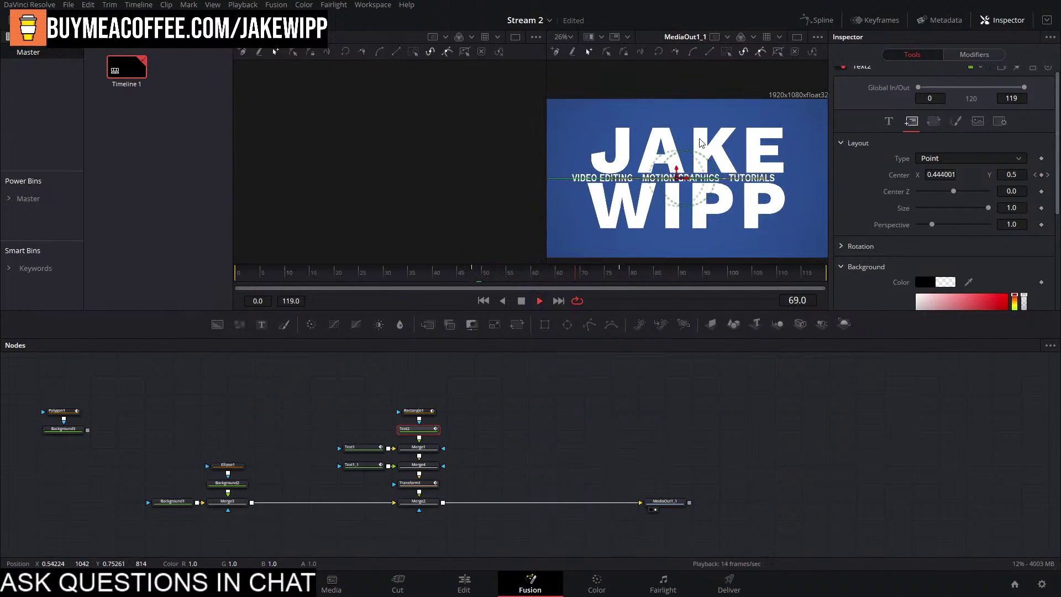
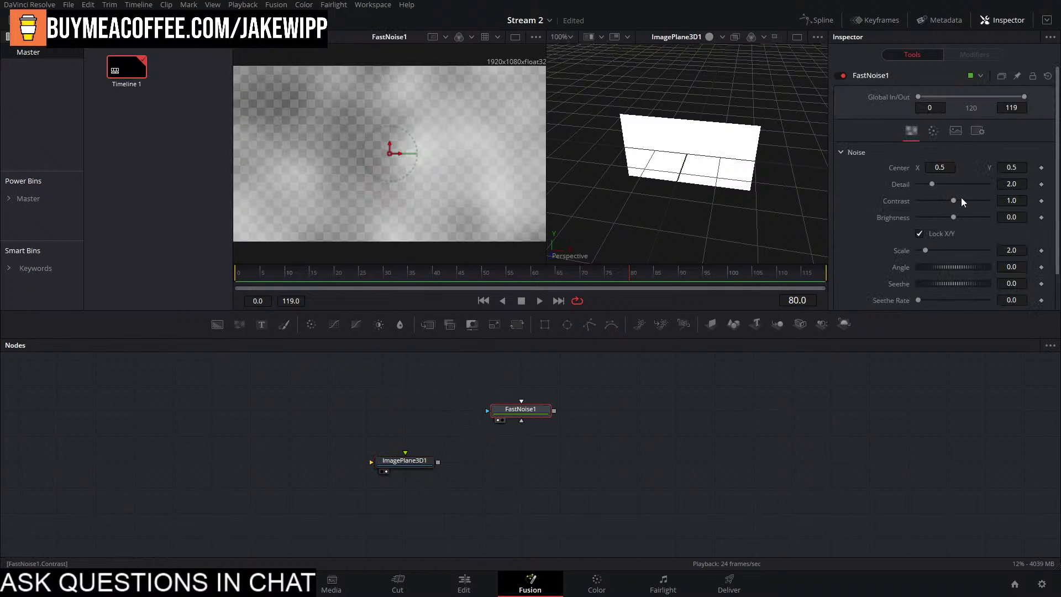
Set FastNoise1's contrast to 2.14, brightness to -0.64 and scale to 1.1.
{"action": "left_click_drag", "start_coordinate": [943, 188], "coordinate": [927, 249]}
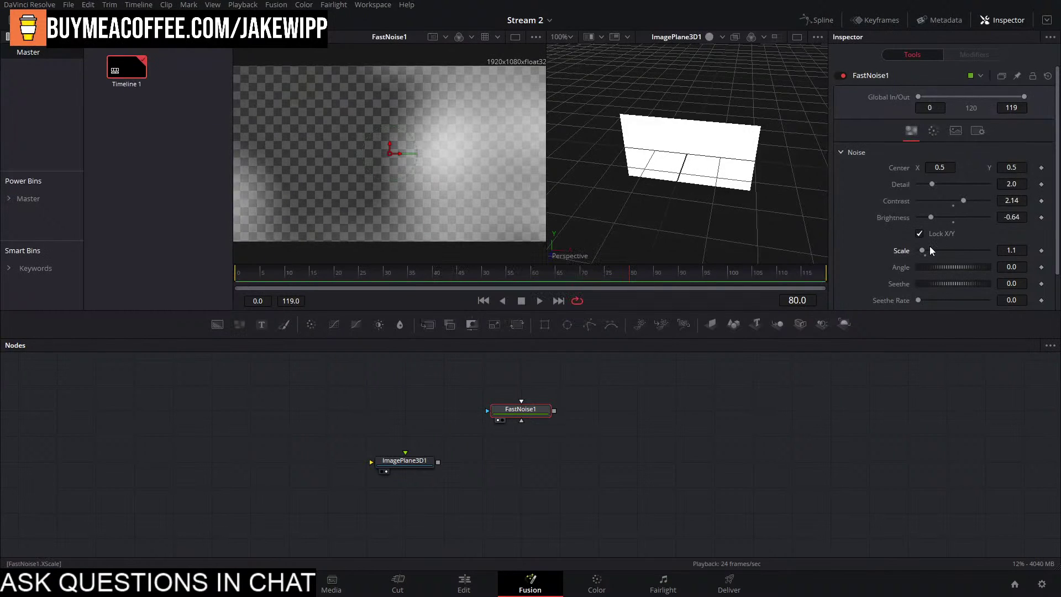
Keyframe FastNoise1's Center at frame 0, move it to about X 3.14, Y -2.02 near frame 40, and play it back.
{"action": "left_click_drag", "start_coordinate": [268, 270], "coordinate": [197, 277]}
{"action": "left_click", "coordinate": [1041, 168]}
{"action": "left_click", "coordinate": [317, 275]}
{"action": "left_click_drag", "start_coordinate": [326, 278], "coordinate": [436, 275]}
{"action": "left_click_drag", "start_coordinate": [389, 158], "coordinate": [984, 509]}
{"action": "key", "text": "space"}
{"action": "key", "text": "space"}
Stretch FastNoise1's Center animation past frame 119 in the Spline editor, scrub the slower drift, and close the editor.
{"action": "left_click", "coordinate": [819, 20]}
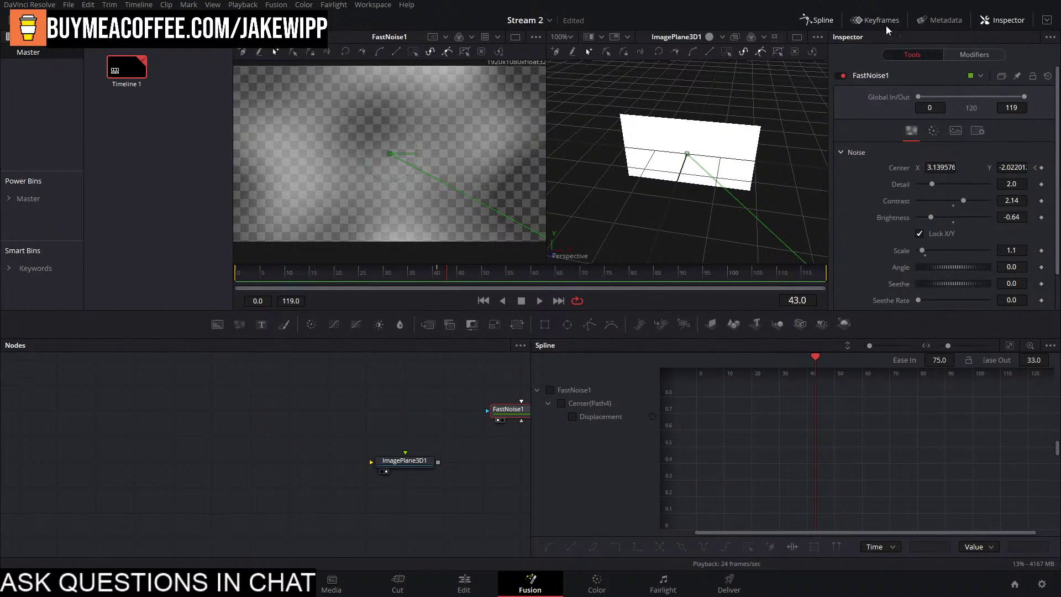
{"action": "left_click", "coordinate": [553, 390]}
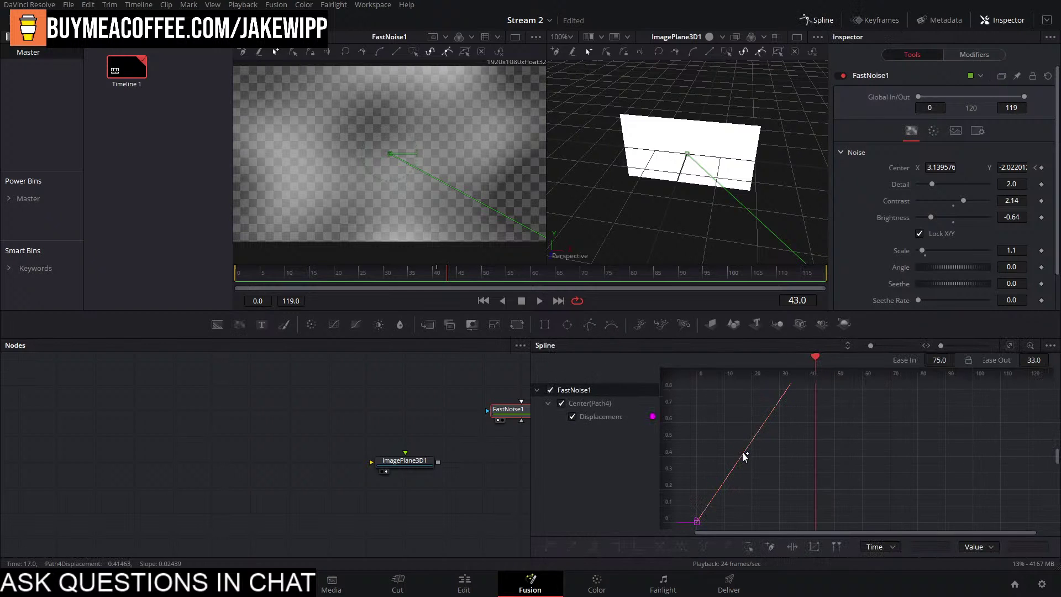
{"action": "left_click", "coordinate": [777, 436]}
{"action": "left_click_drag", "start_coordinate": [776, 440], "coordinate": [765, 533]}
{"action": "left_click_drag", "start_coordinate": [426, 274], "coordinate": [297, 276]}
{"action": "left_click_drag", "start_coordinate": [972, 373], "coordinate": [818, 495]}
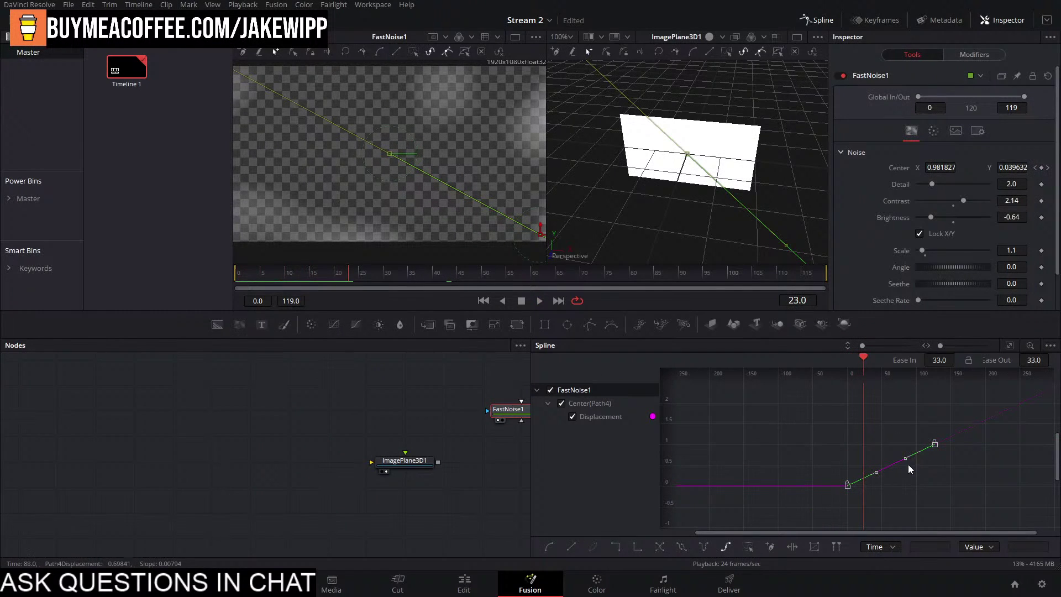
{"action": "left_click", "coordinate": [823, 21]}
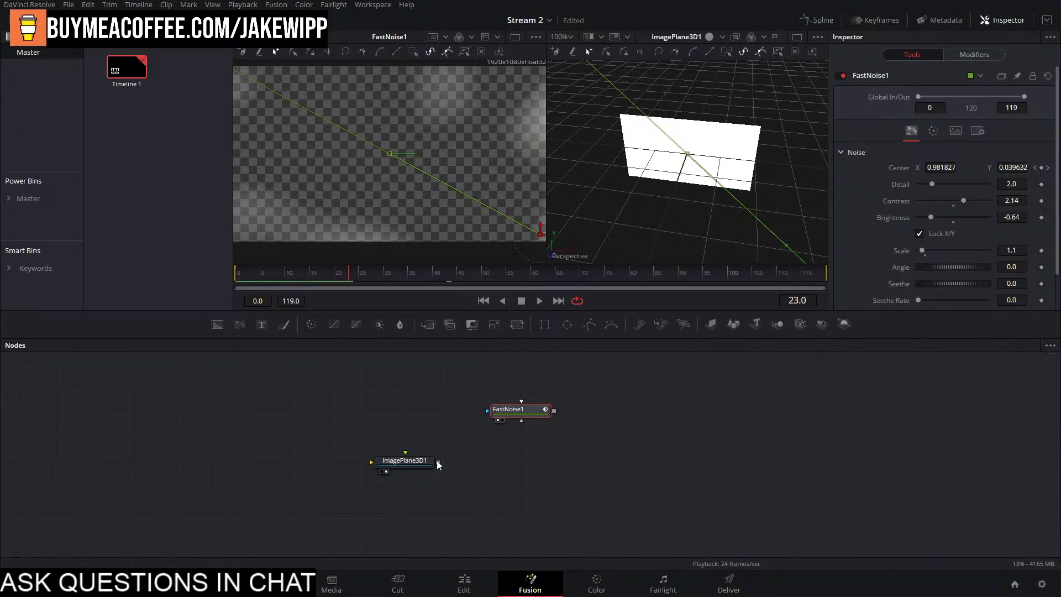
Add a Displace 3D node after ImagePlane3D1, show it in the first viewer, and feed FastNoise1 into its displacement input.
{"action": "left_click", "coordinate": [425, 462]}
{"action": "key", "text": "shift+space"}
{"action": "type", "text": "retou"}
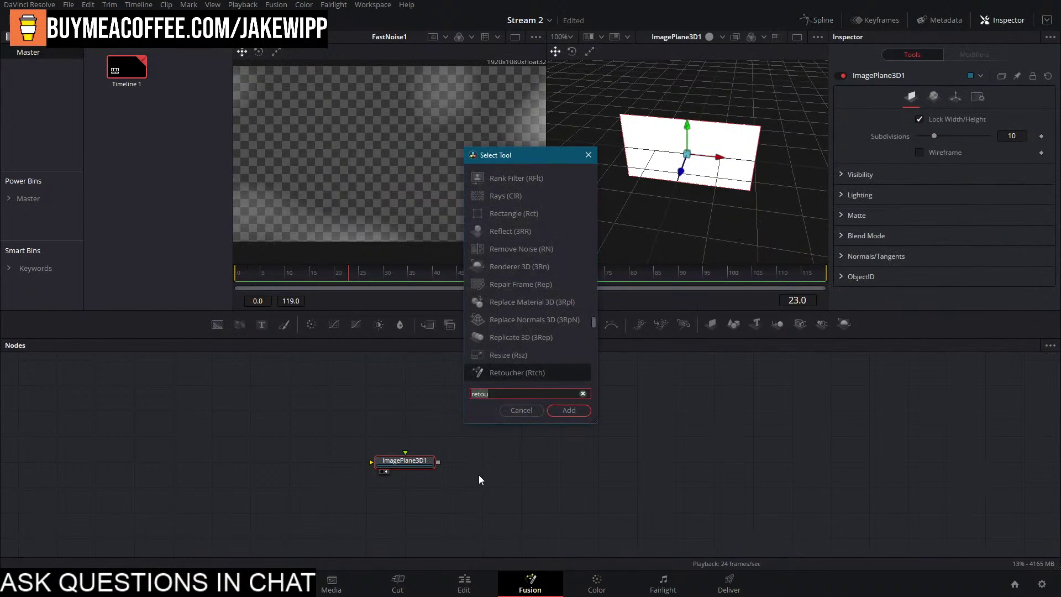
{"action": "type", "text": "dis"}
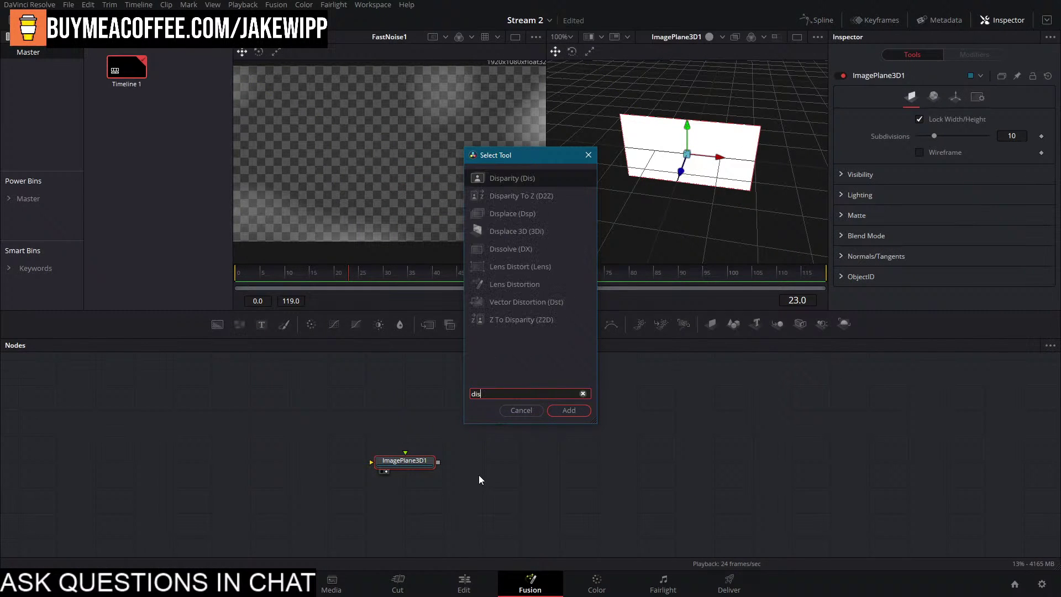
{"action": "type", "text": "pl"}
{"action": "key", "text": "Down"}
{"action": "key", "text": "Return"}
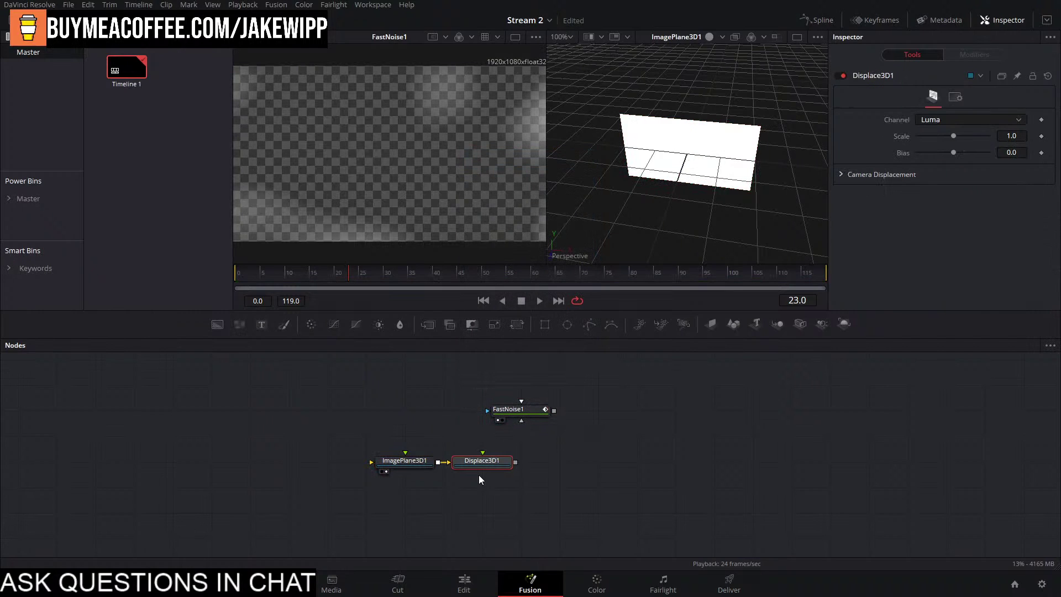
{"action": "key", "text": "1"}
{"action": "left_click_drag", "start_coordinate": [554, 411], "coordinate": [483, 463]}
Set ImagePlane3D1's subdivisions to 40 and turn on lighting in the viewer showing Displace3D1.
{"action": "left_click", "coordinate": [404, 460]}
{"action": "left_click_drag", "start_coordinate": [934, 136], "coordinate": [1054, 140]}
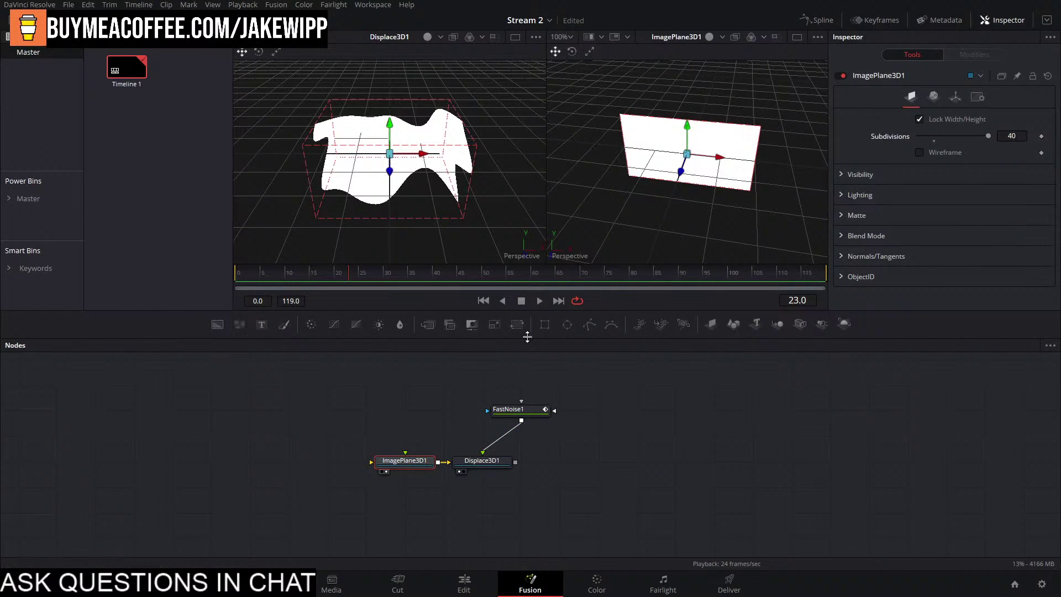
{"action": "right_click", "coordinate": [428, 210]}
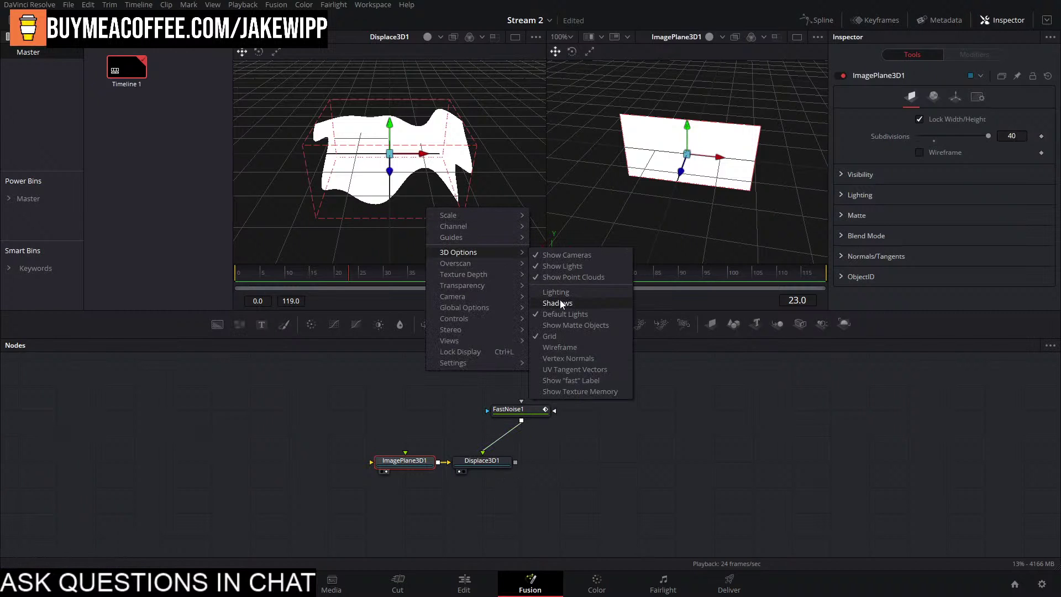
{"action": "left_click", "coordinate": [560, 299]}
{"action": "mouse_move", "coordinate": [442, 111]}
{"action": "left_mouse_down"}
{"action": "mouse_move", "coordinate": [466, 64]}
{"action": "mouse_move", "coordinate": [407, 117]}
{"action": "left_mouse_up"}
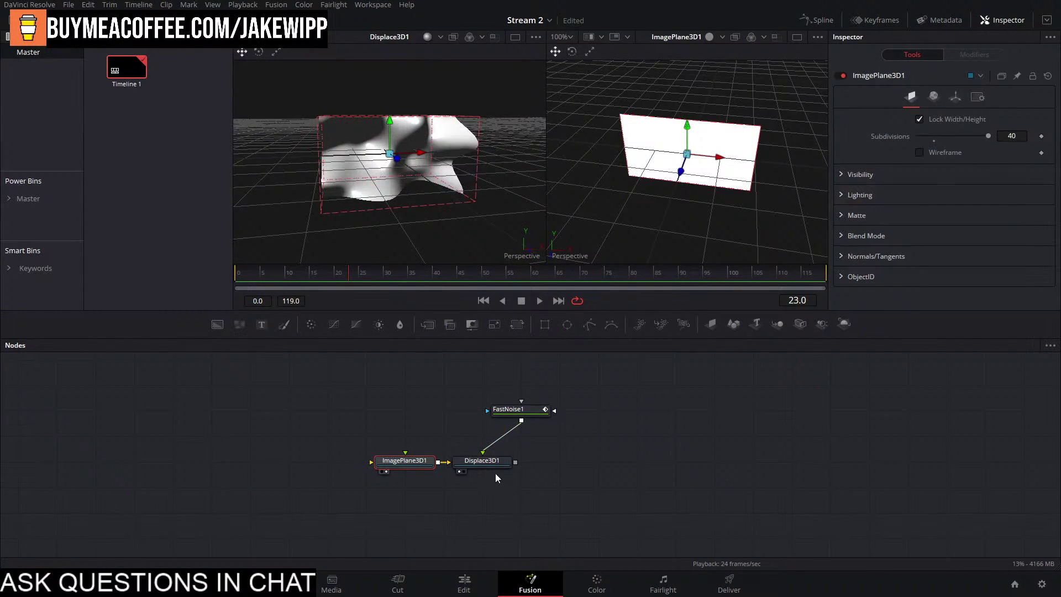
Reduce Displace3D1's scale to 0.068 and play back the rippling plane.
{"action": "left_click", "coordinate": [482, 461]}
{"action": "left_click_drag", "start_coordinate": [1011, 136], "coordinate": [982, 136]}
{"action": "key", "text": "space"}
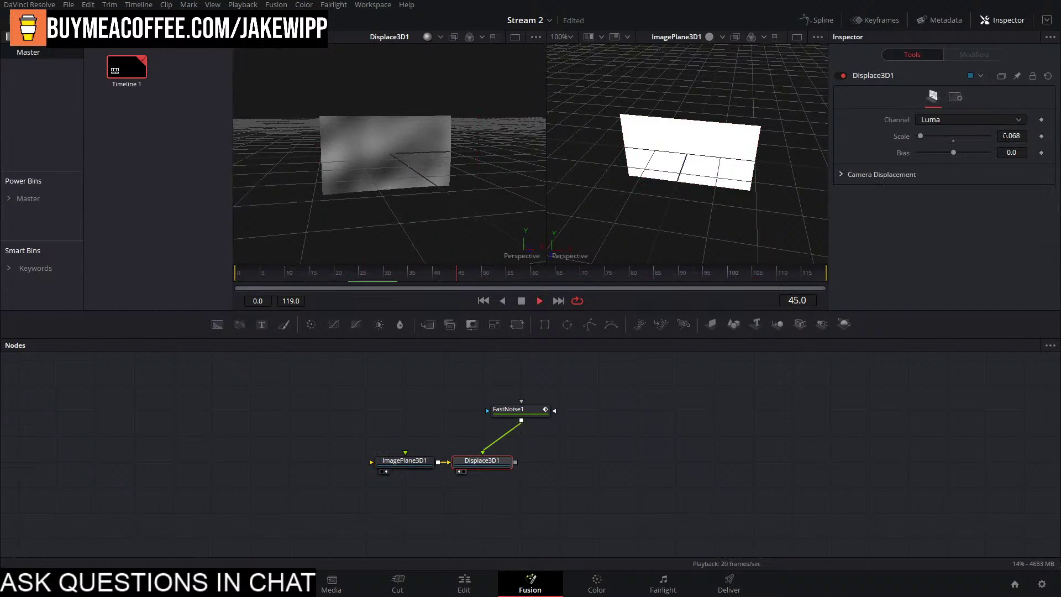
{"action": "left_click", "coordinate": [521, 301]}
Unlock FastNoise1's X/Y scale, set X Scale to 0.79, Y Scale to 2.2 and Angle to 39.1, and play it back.
{"action": "left_click", "coordinate": [520, 411]}
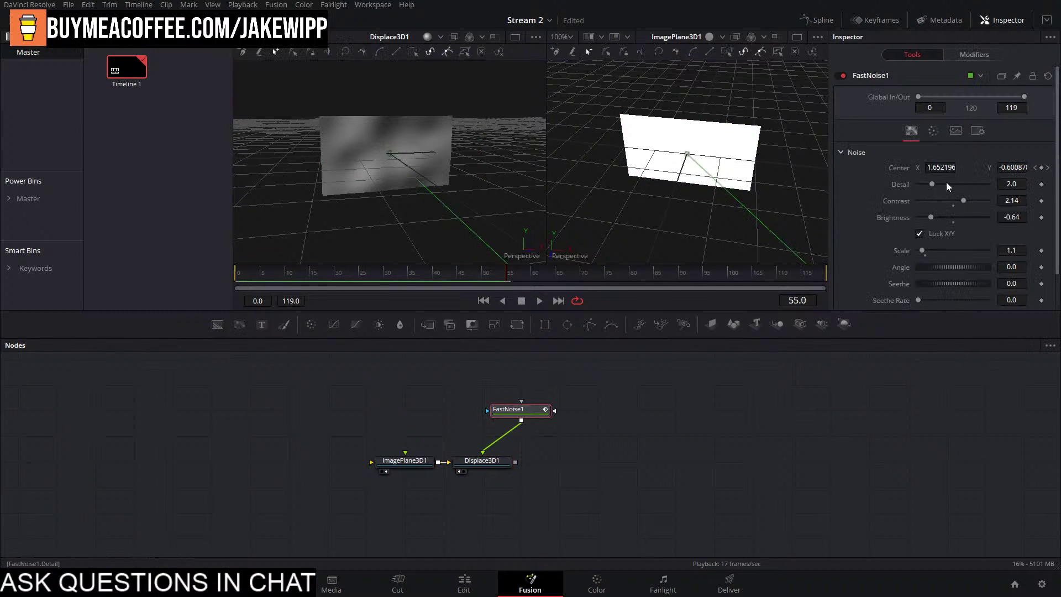
{"action": "left_click", "coordinate": [920, 234]}
{"action": "left_click_drag", "start_coordinate": [926, 254], "coordinate": [944, 281]}
{"action": "key", "text": "space"}
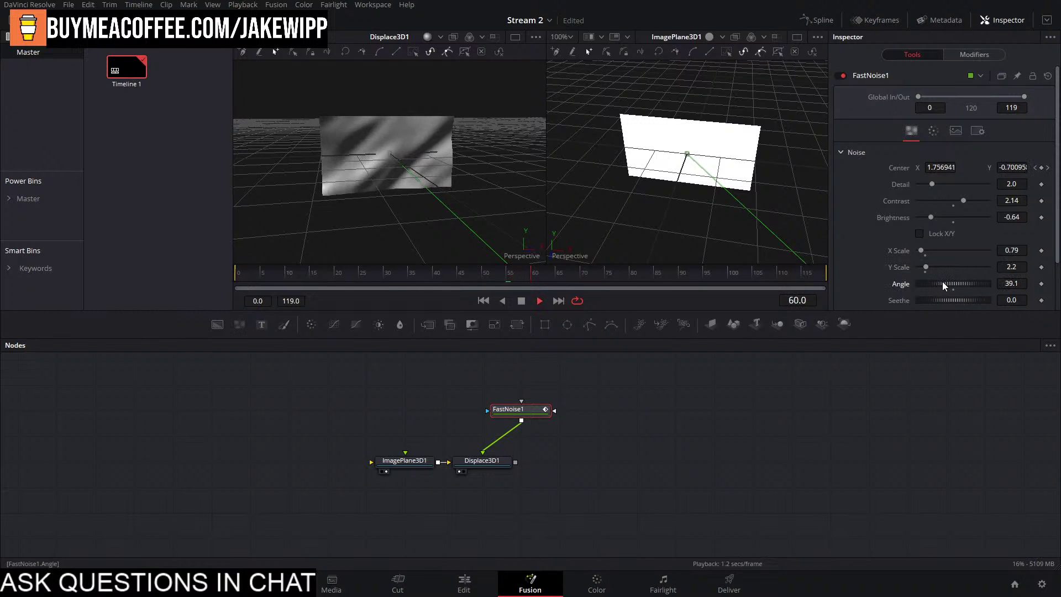
Examine the waving displaced plane during playback from several angles, both close up and from farther away.
{"action": "left_click_drag", "start_coordinate": [434, 153], "coordinate": [318, 133]}
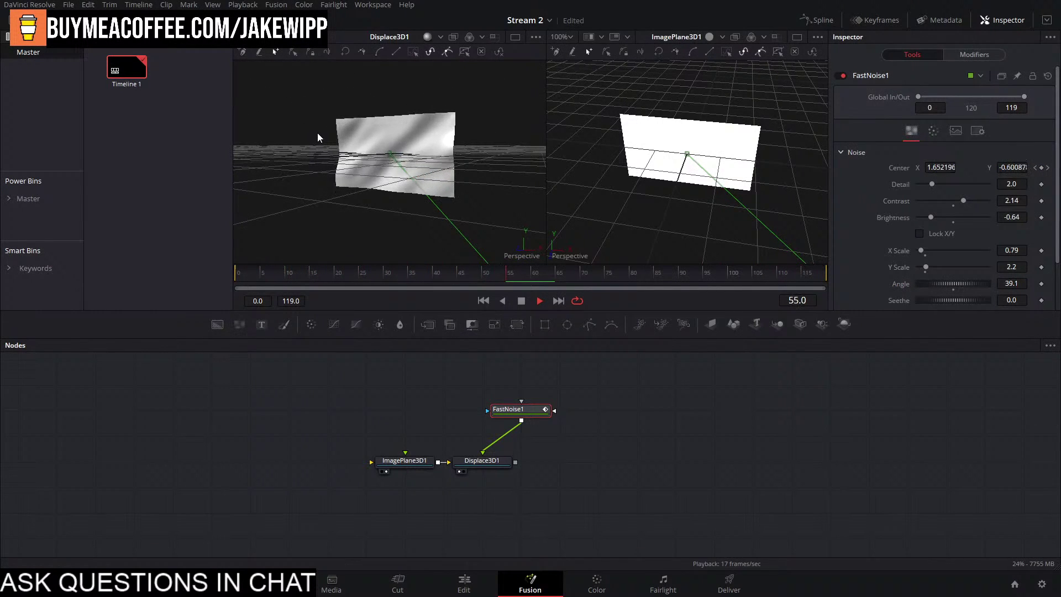
{"action": "scroll", "coordinate": [347, 125], "scroll_direction": "up", "scroll_amount": 6}
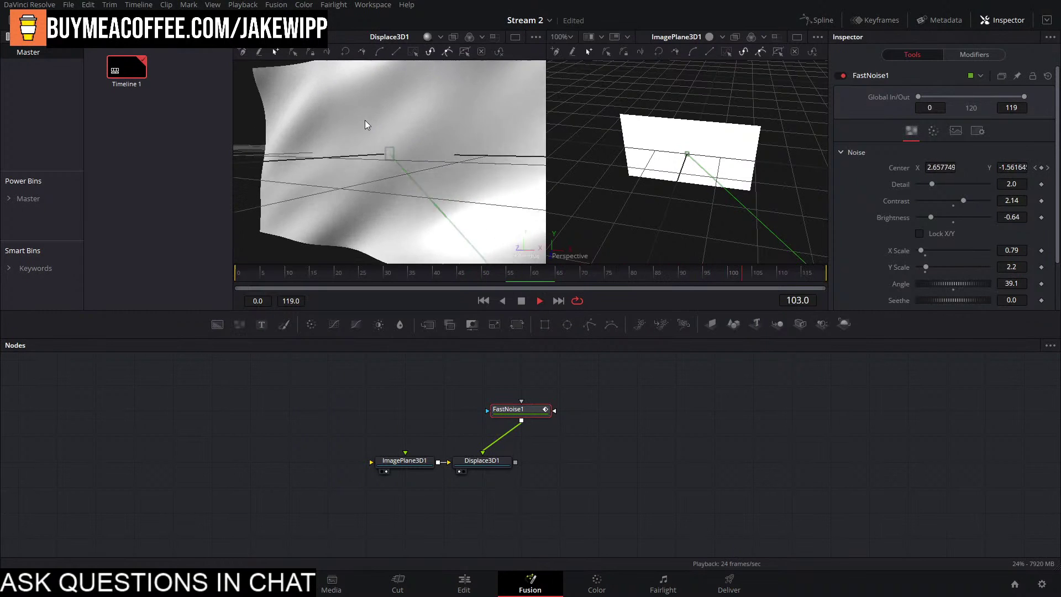
{"action": "key", "text": "space"}
{"action": "left_click_drag", "start_coordinate": [362, 146], "coordinate": [482, 140]}
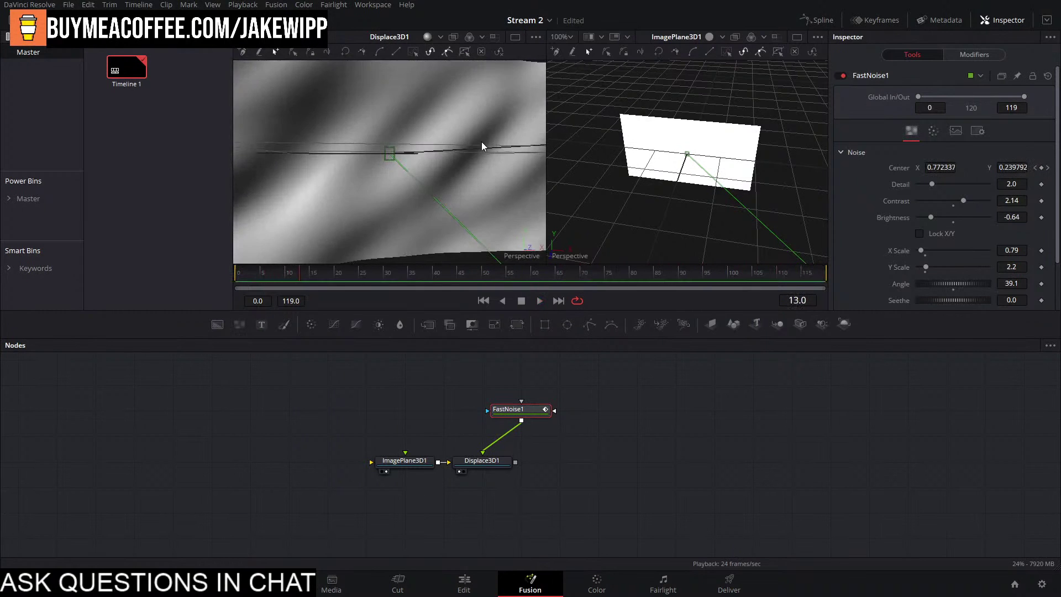
{"action": "scroll", "coordinate": [482, 145], "scroll_direction": "down", "scroll_amount": 5}
{"action": "key", "text": "space"}
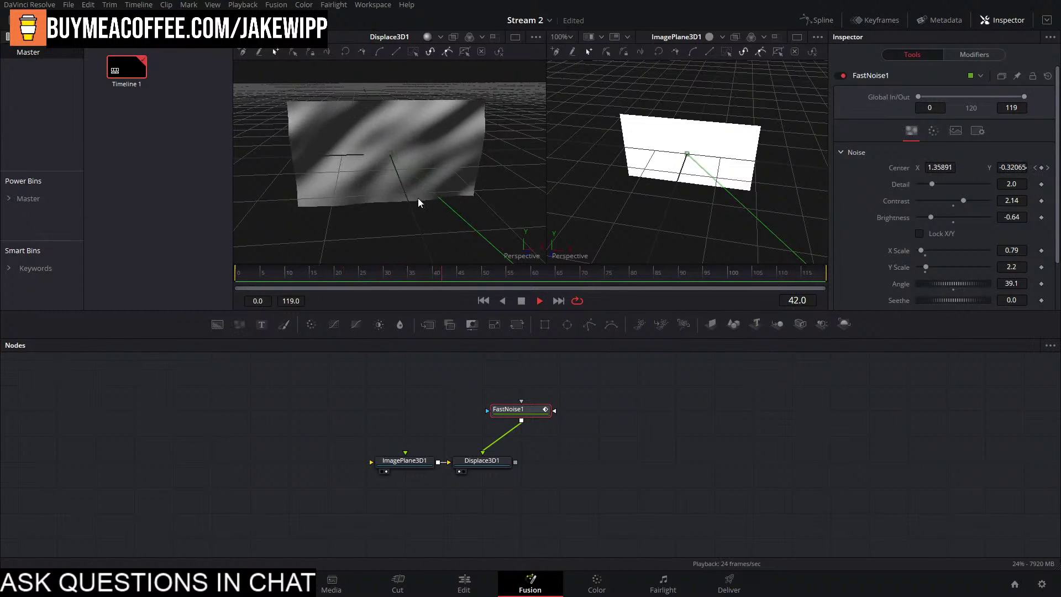
{"action": "left_click_drag", "start_coordinate": [419, 203], "coordinate": [420, 177]}
{"action": "key", "text": "space"}
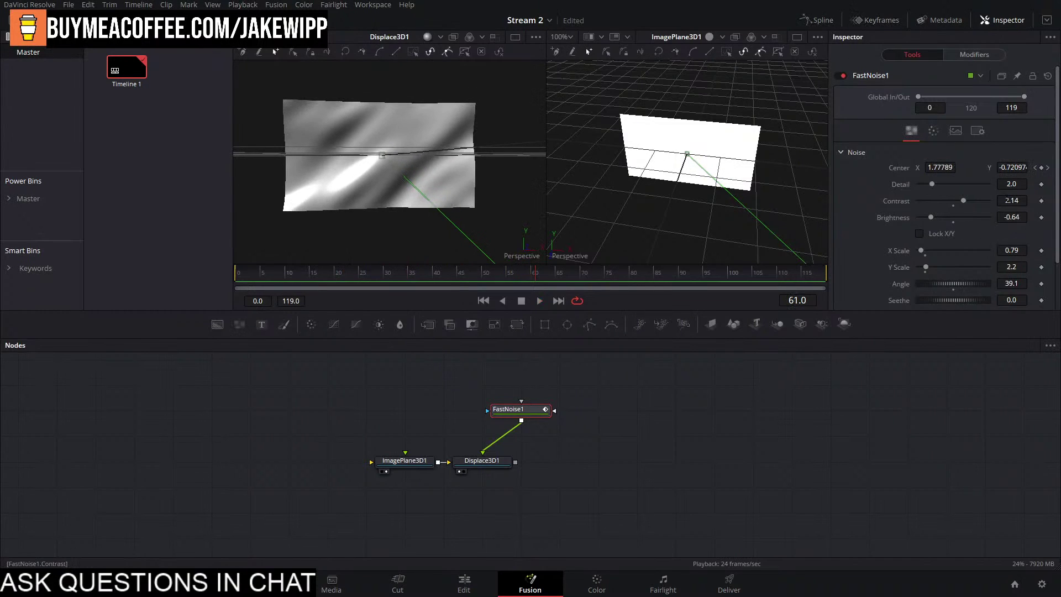
Set Displace3D1's scale to 0.025 and play back the subtler ripples.
{"action": "left_click", "coordinate": [482, 461]}
{"action": "left_click_drag", "start_coordinate": [1012, 140], "coordinate": [1021, 139]}
{"action": "key", "text": "space"}
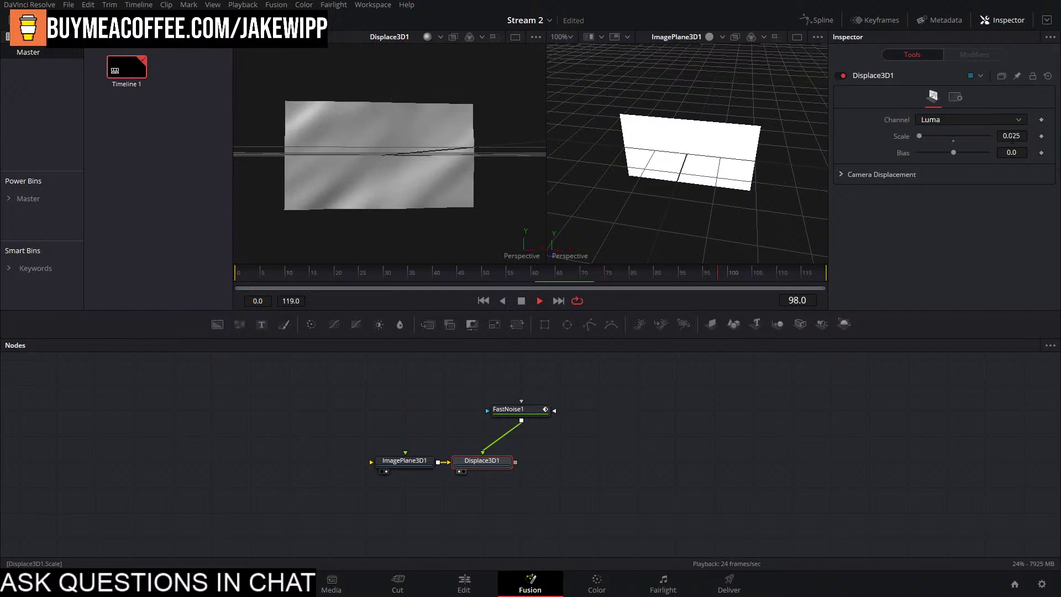
{"action": "key", "text": "space"}
Set FastNoise1's contrast to 5.0 and brightness to -0.89, and examine the moving folds from the side during playback.
{"action": "left_click", "coordinate": [506, 412]}
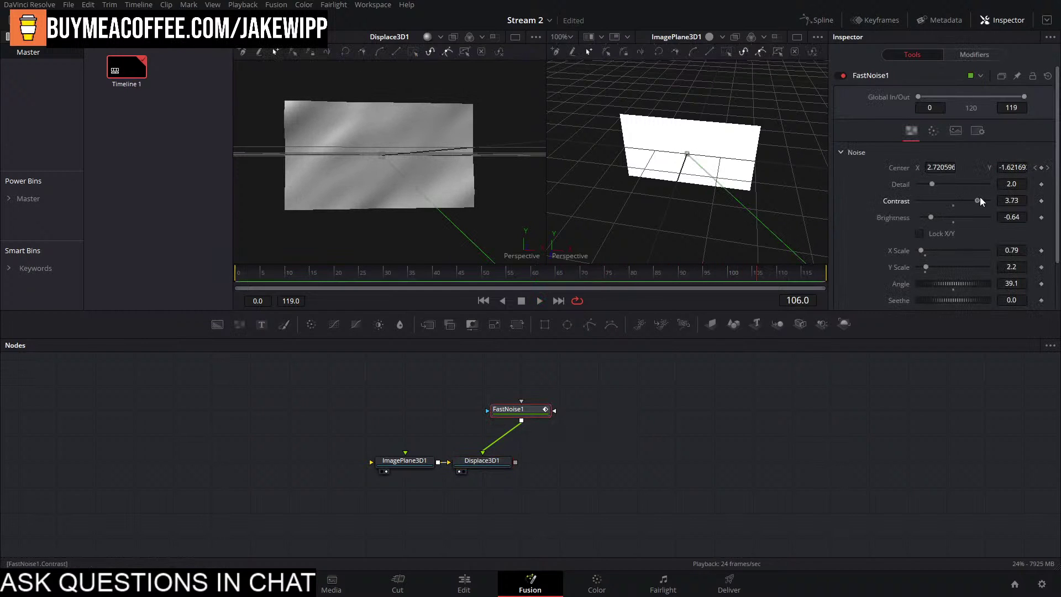
{"action": "left_click_drag", "start_coordinate": [974, 202], "coordinate": [990, 201]}
{"action": "left_click_drag", "start_coordinate": [937, 221], "coordinate": [924, 220]}
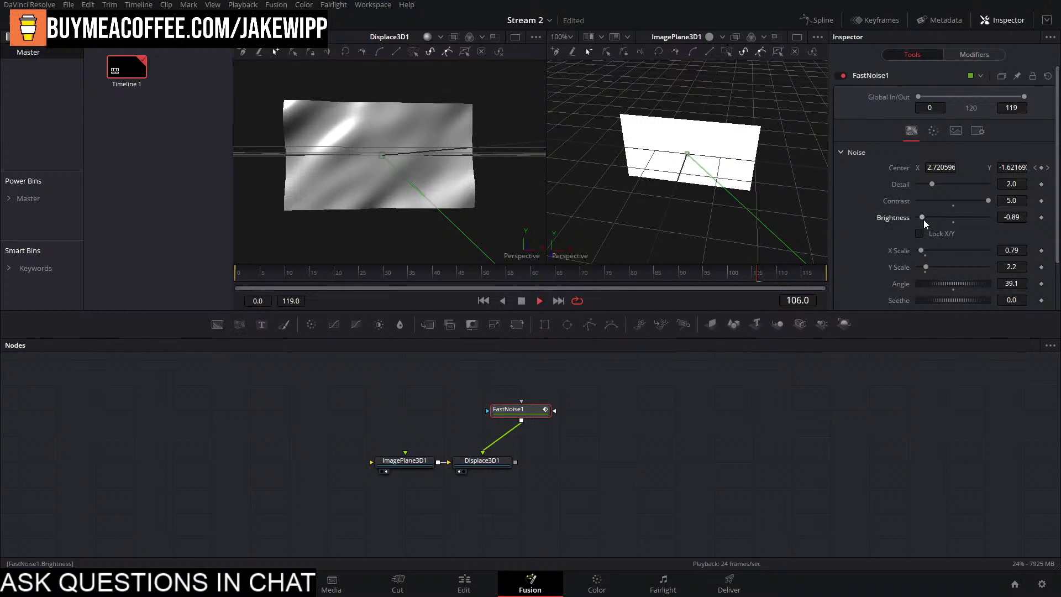
{"action": "key", "text": "space"}
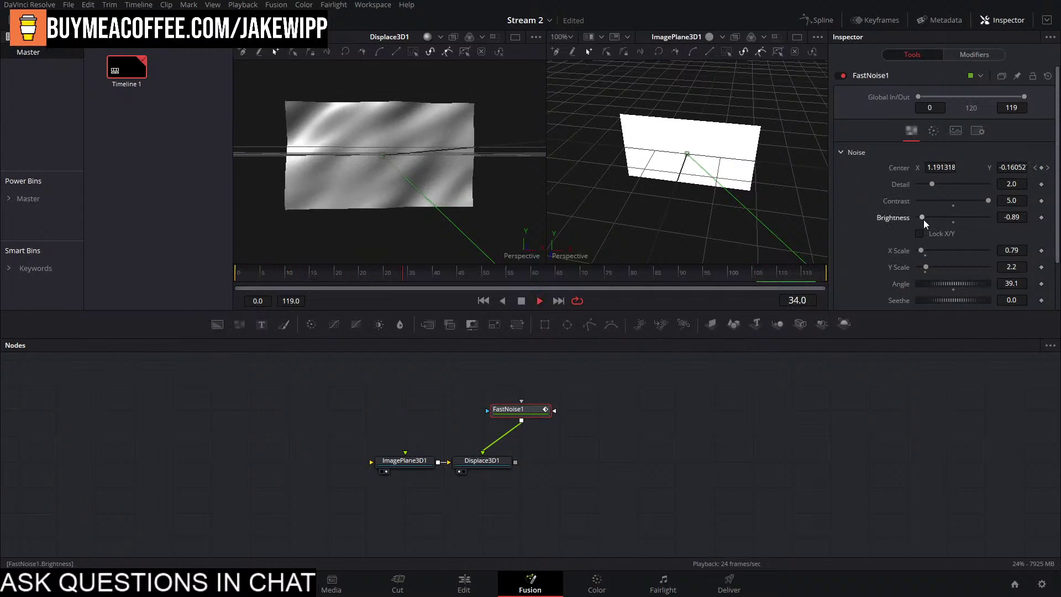
{"action": "left_click_drag", "start_coordinate": [310, 145], "coordinate": [145, 192]}
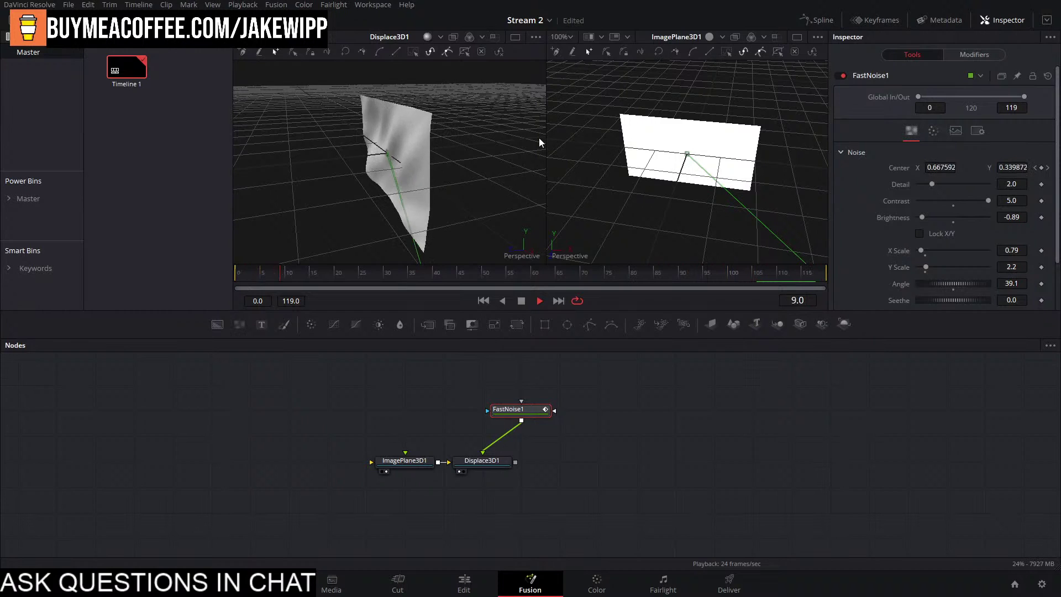
{"action": "left_click_drag", "start_coordinate": [444, 176], "coordinate": [488, 130]}
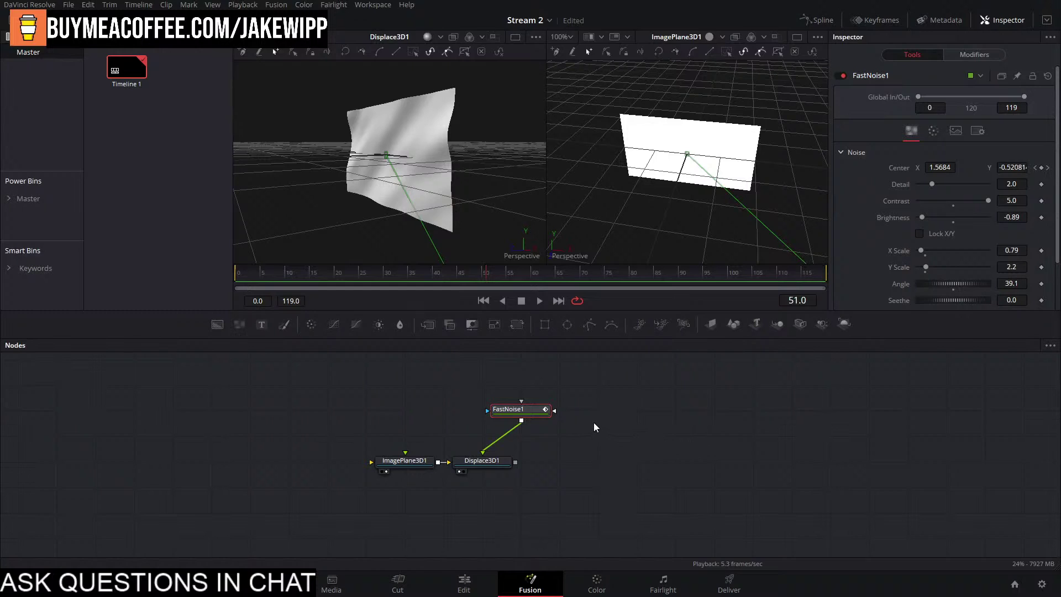
Place FastNoise1 directly above Displace3D1 and show MediaOut1_1 in the second viewer.
{"action": "left_click_drag", "start_coordinate": [526, 410], "coordinate": [488, 436]}
{"action": "left_click_drag", "start_coordinate": [650, 429], "coordinate": [601, 409]}
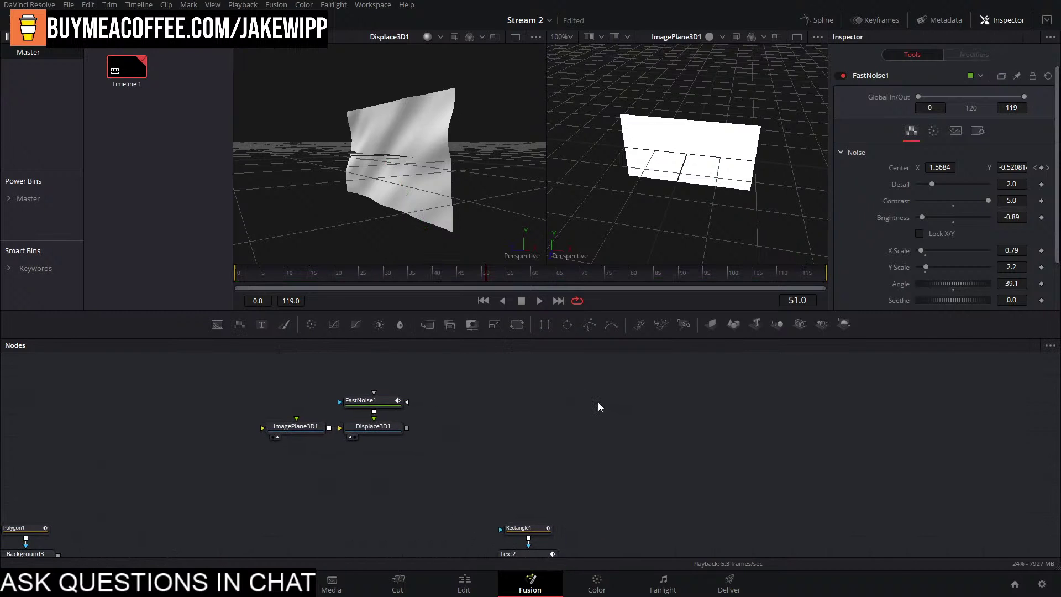
{"action": "scroll", "coordinate": [663, 440], "scroll_direction": "down", "scroll_amount": 6}
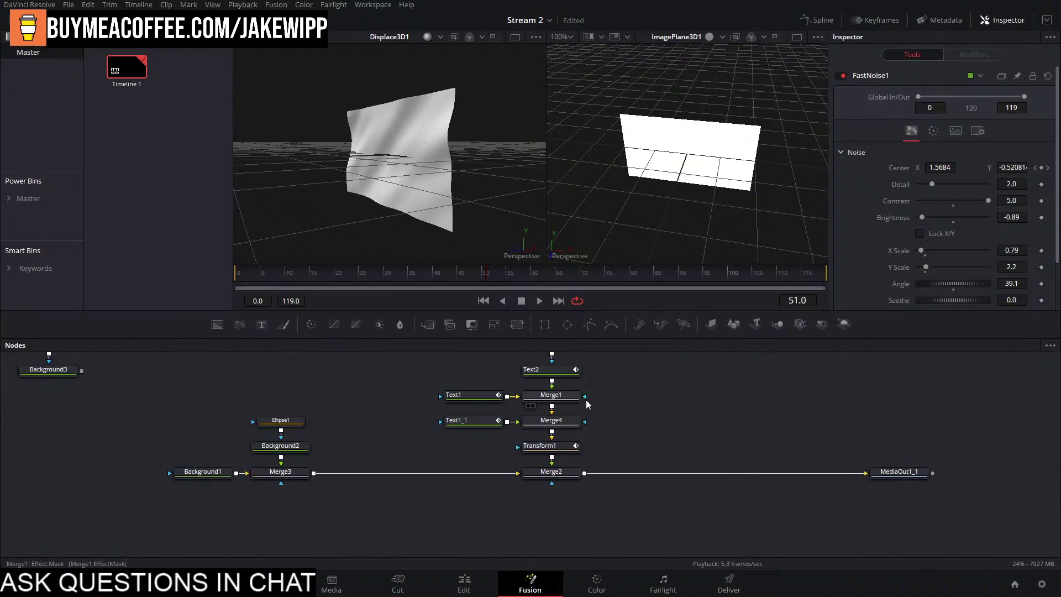
{"action": "left_click_drag", "start_coordinate": [778, 428], "coordinate": [653, 486]}
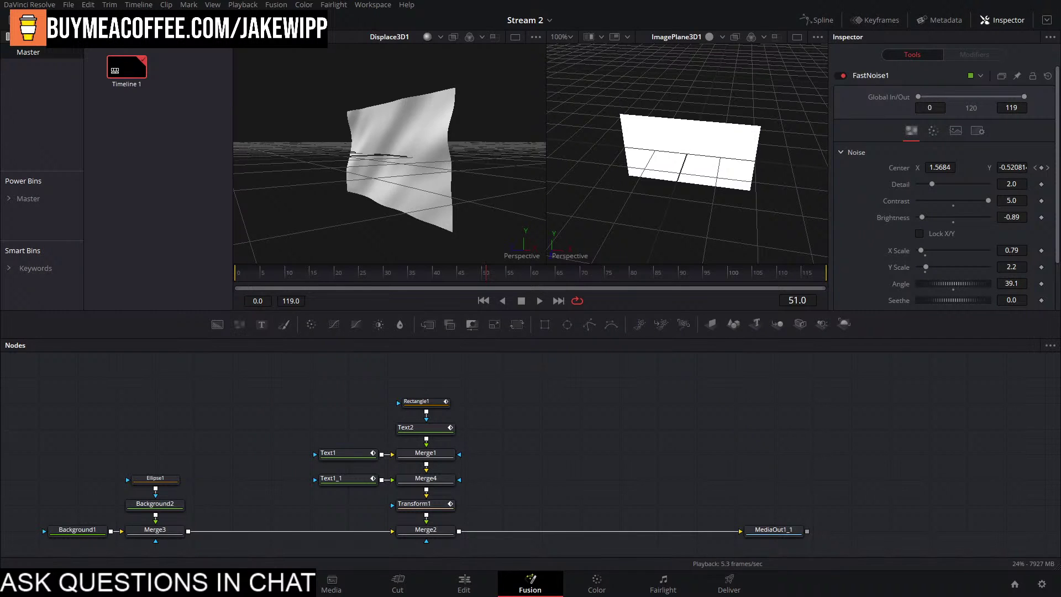
{"action": "scroll", "coordinate": [945, 497], "scroll_direction": "down", "scroll_amount": 3}
{"action": "scroll", "coordinate": [945, 497], "scroll_direction": "left", "scroll_amount": 3}
{"action": "left_click", "coordinate": [841, 492]}
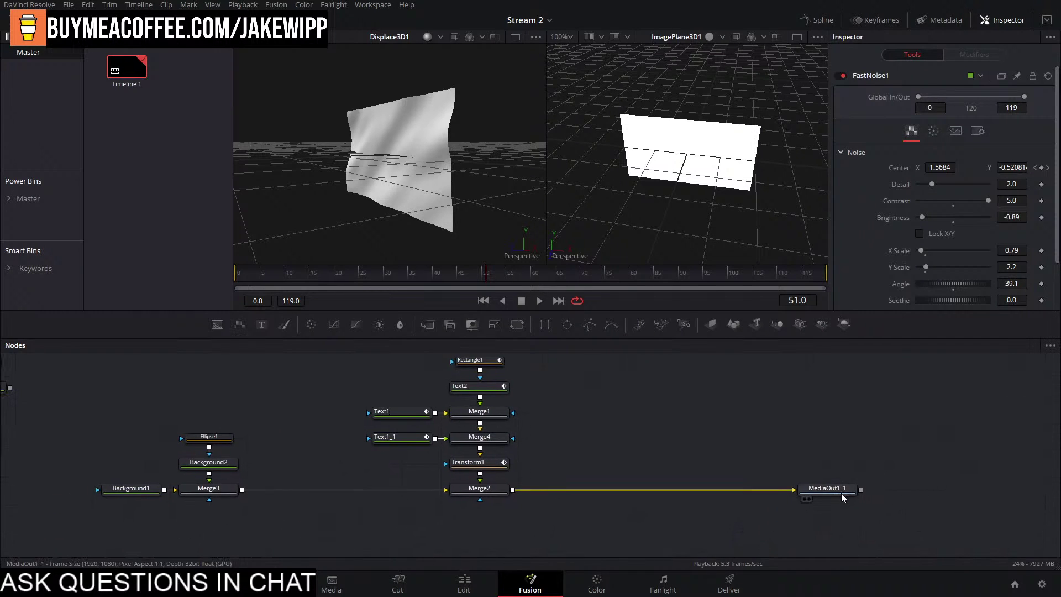
{"action": "key", "text": "2"}
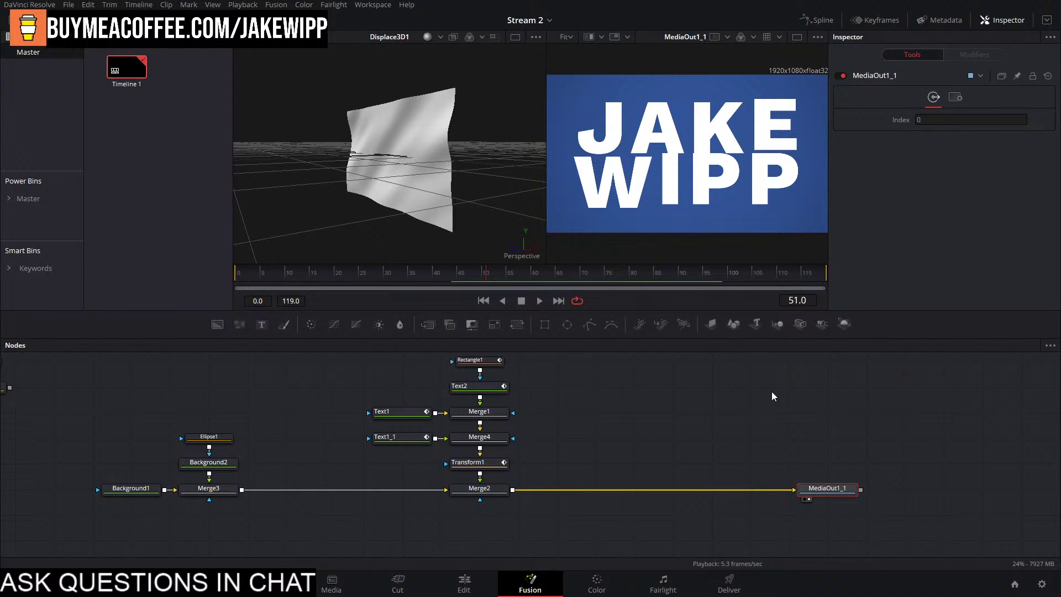
Remove the path animation from the tagline Text2's Center at frame 95 and open its text settings.
{"action": "left_click_drag", "start_coordinate": [774, 452], "coordinate": [793, 460]}
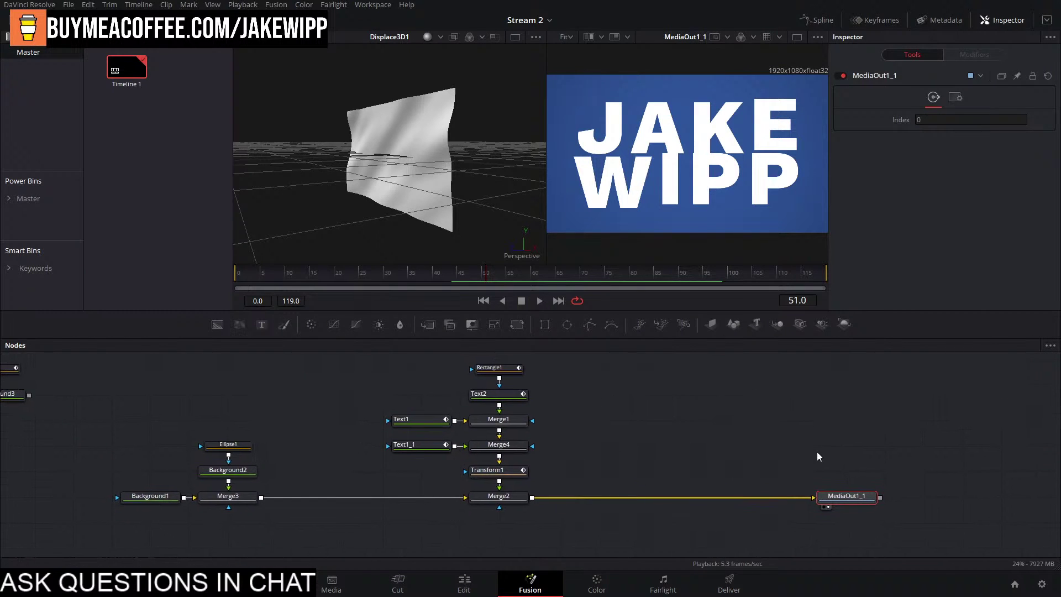
{"action": "left_click", "coordinate": [498, 395]}
{"action": "left_click_drag", "start_coordinate": [597, 410], "coordinate": [642, 442]}
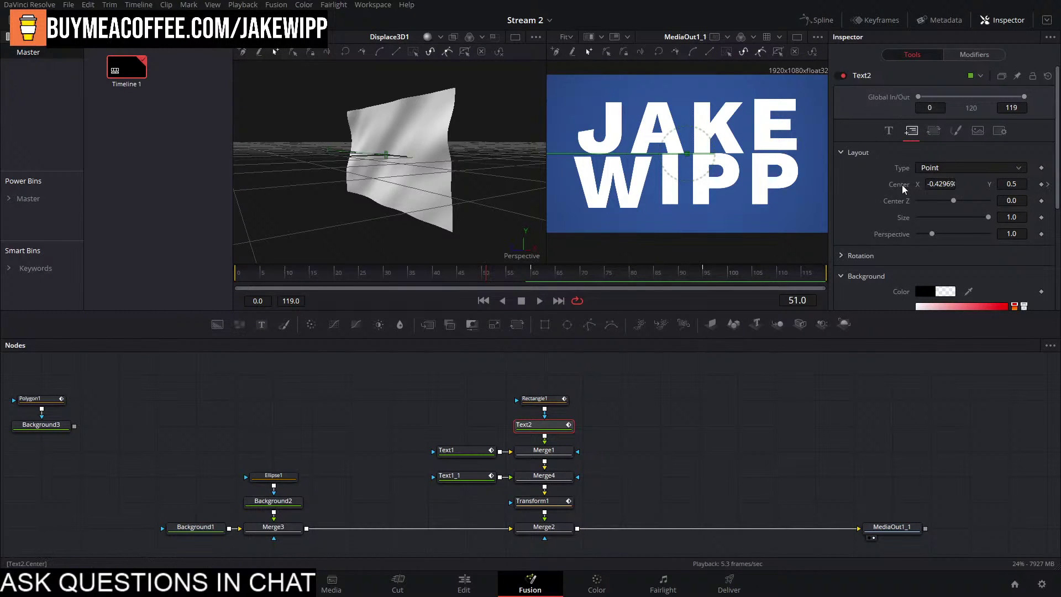
{"action": "left_click_drag", "start_coordinate": [509, 266], "coordinate": [703, 275]}
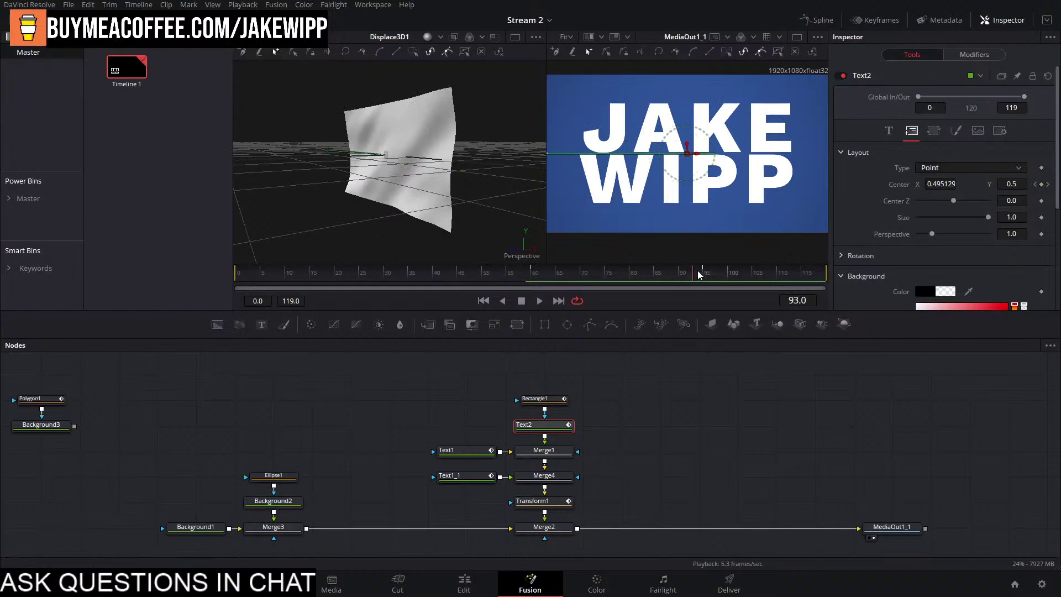
{"action": "right_click", "coordinate": [892, 181]}
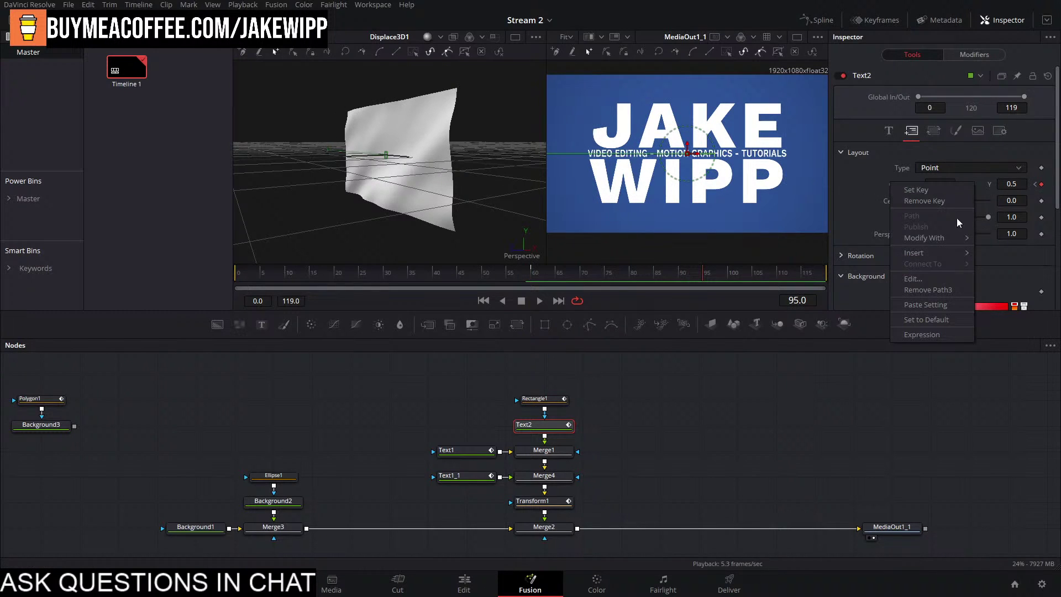
{"action": "left_click", "coordinate": [943, 290]}
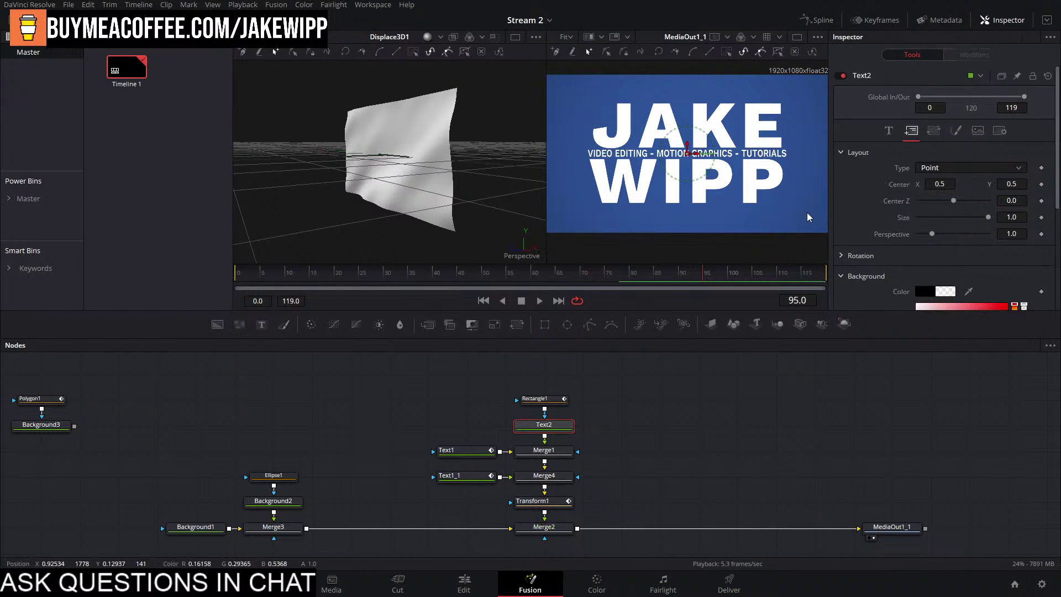
{"action": "left_click", "coordinate": [889, 131]}
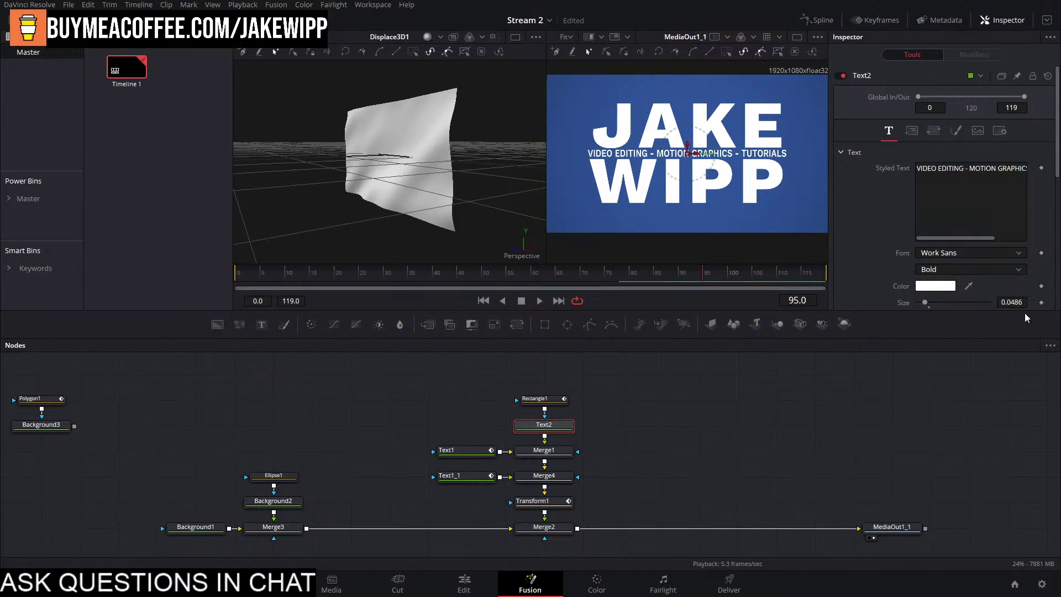
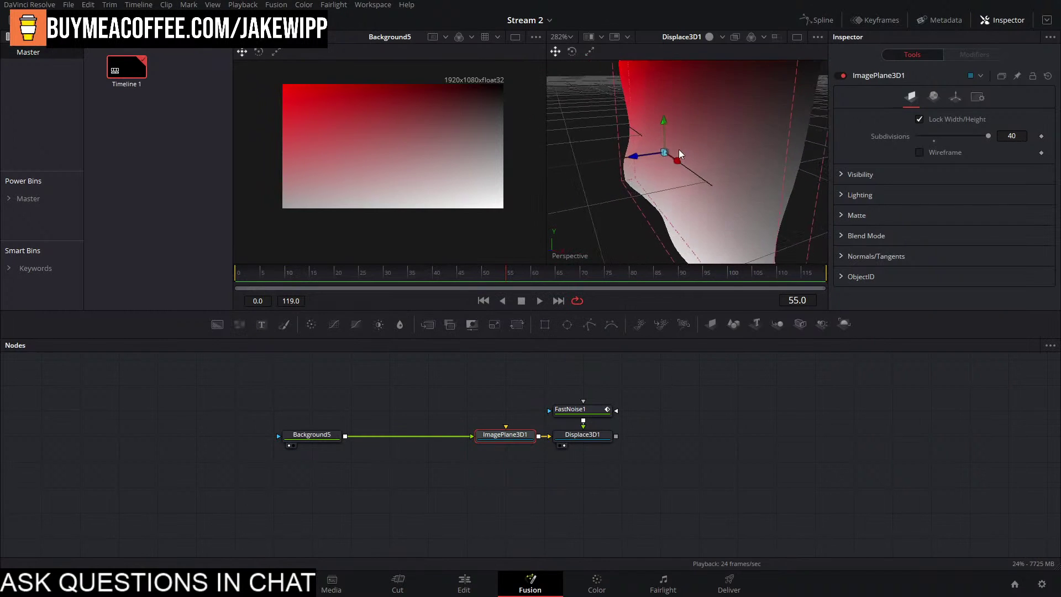
Move FastNoise1 clear of the 3D nodes into the first viewer and add a solid-color Background node beside it.
{"action": "left_click_drag", "start_coordinate": [597, 410], "coordinate": [597, 360]}
{"action": "scroll", "coordinate": [605, 379], "scroll_direction": "up", "scroll_amount": 4}
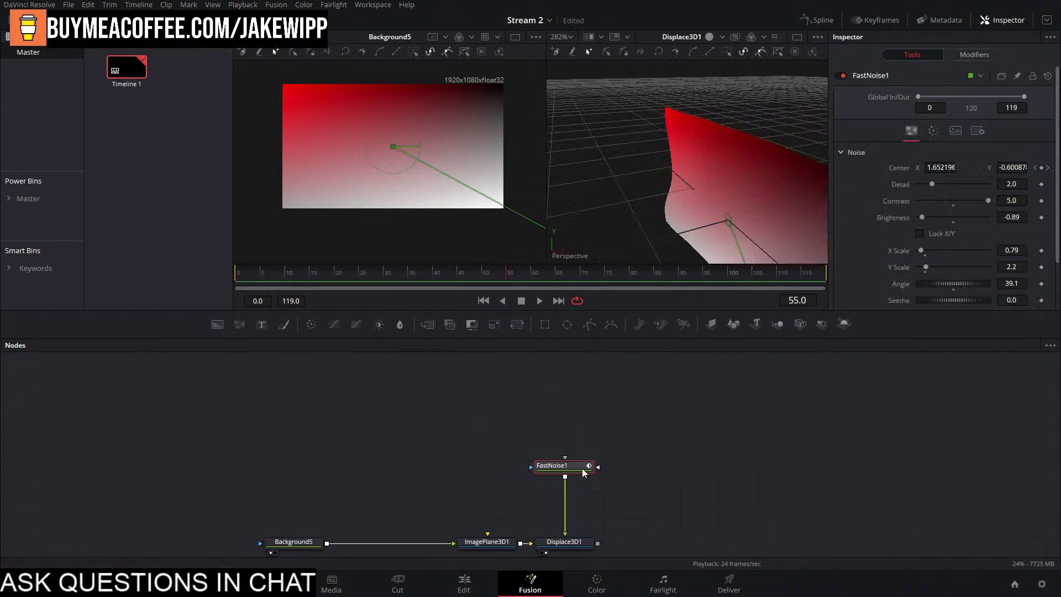
{"action": "left_click_drag", "start_coordinate": [587, 467], "coordinate": [394, 436]}
{"action": "key", "text": "1"}
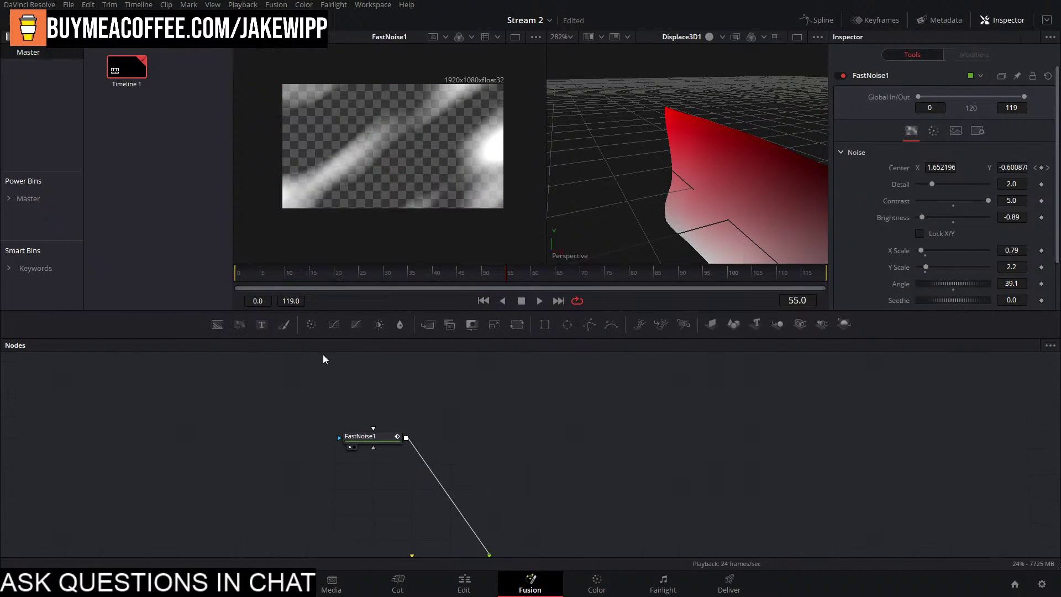
{"action": "left_click", "coordinate": [472, 417]}
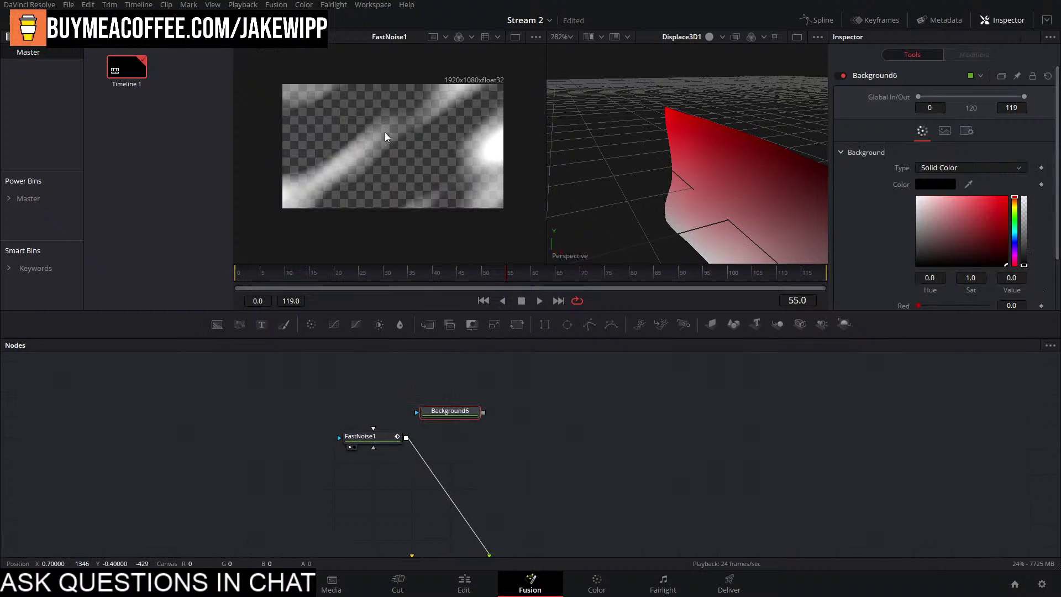
Merge the black Background6 over FastNoise1, ahead of the displacement input, and show the Merge in the first viewer.
{"action": "key", "text": "space"}
{"action": "left_click_drag", "start_coordinate": [651, 195], "coordinate": [729, 182]}
{"action": "key", "text": "space"}
{"action": "left_click_drag", "start_coordinate": [407, 191], "coordinate": [450, 184]}
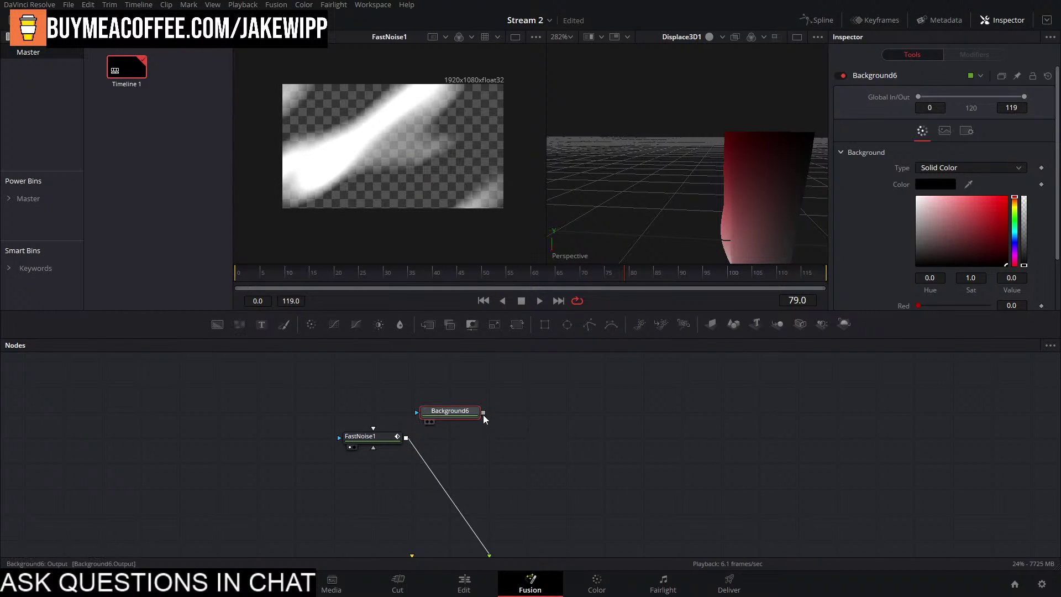
{"action": "left_click_drag", "start_coordinate": [483, 413], "coordinate": [406, 437]}
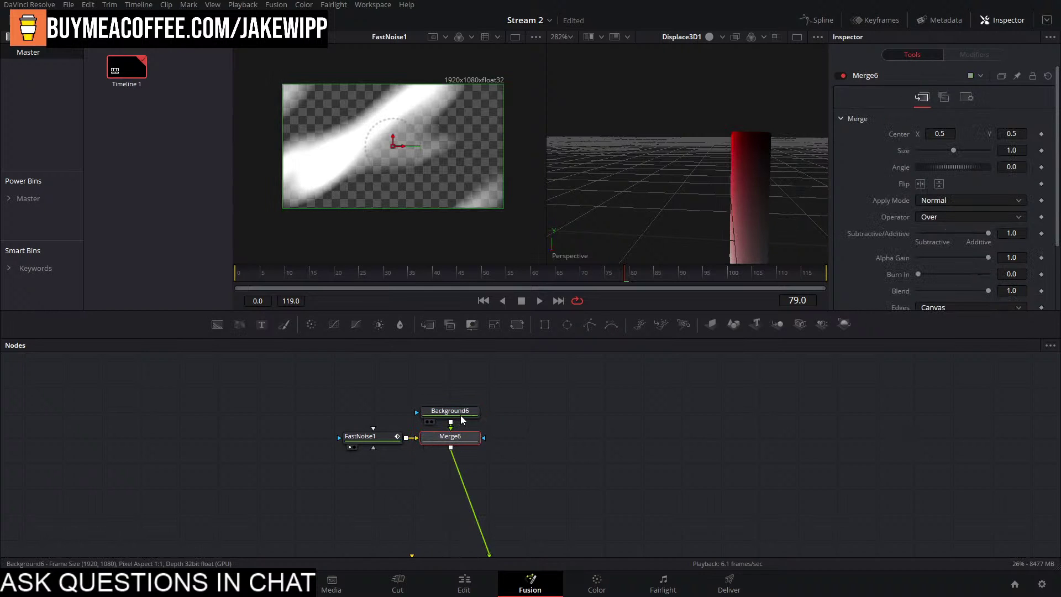
{"action": "left_click", "coordinate": [440, 411]}
{"action": "left_click", "coordinate": [459, 439]}
{"action": "key", "text": "1"}
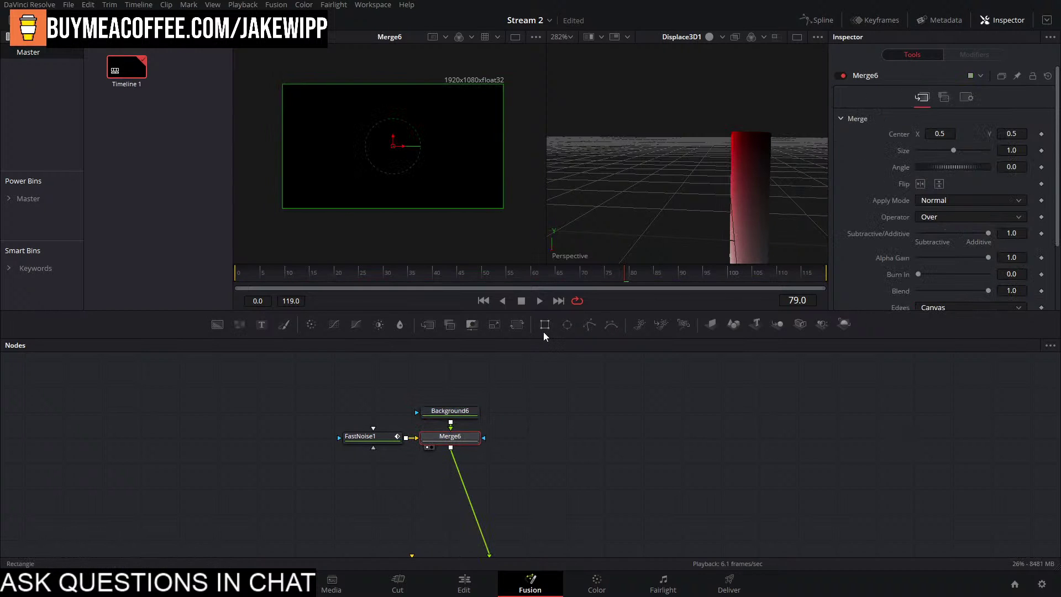
Mask Background6 with a Rectangle over the noise's left edge, with Center X at about -0.09 and height about 1.3.
{"action": "left_click_drag", "start_coordinate": [545, 324], "coordinate": [461, 394]}
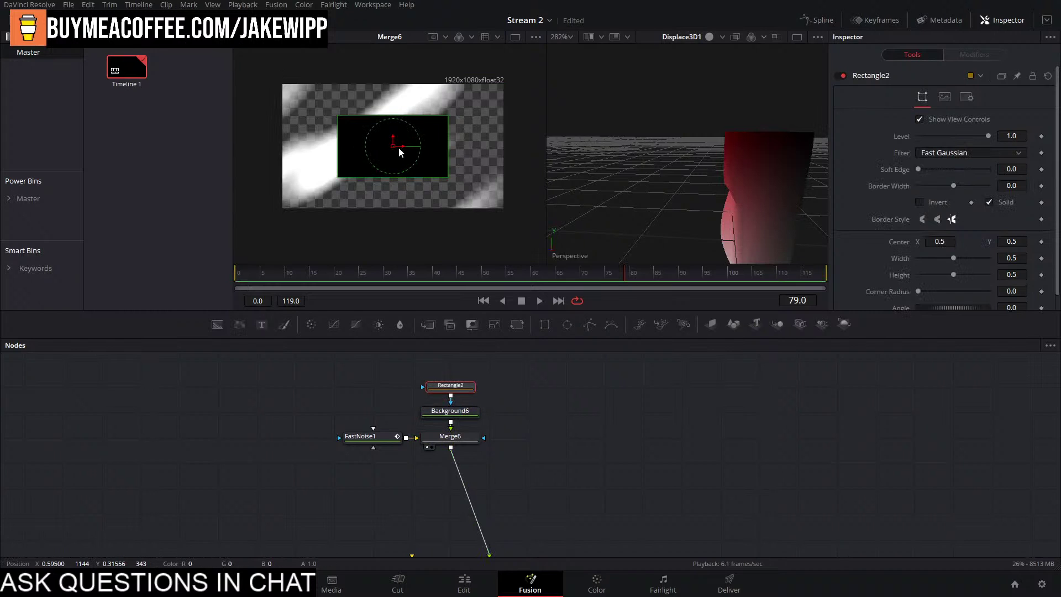
{"action": "left_click_drag", "start_coordinate": [406, 147], "coordinate": [262, 146]}
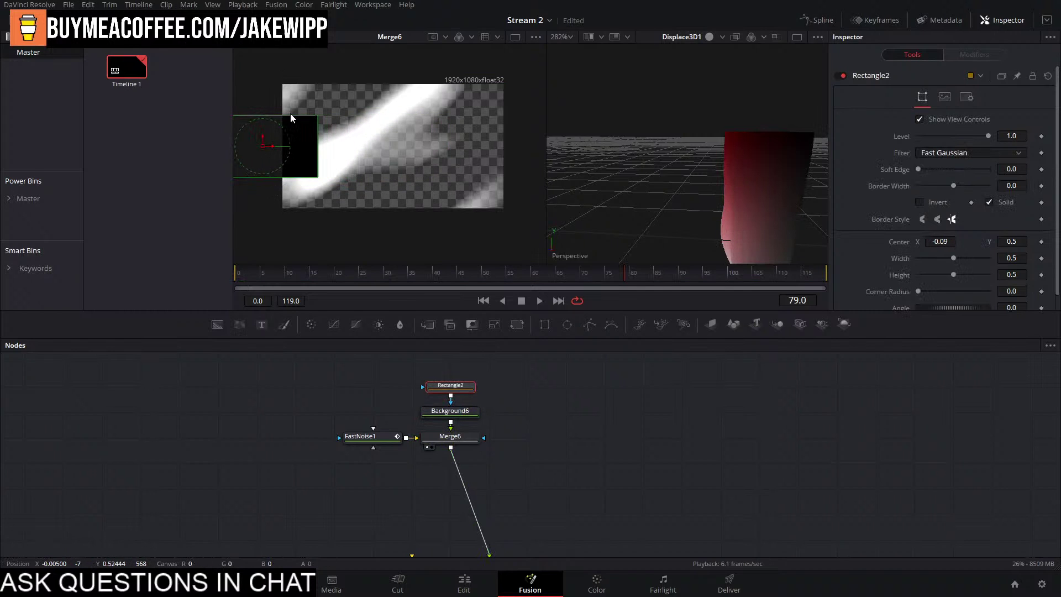
{"action": "left_click_drag", "start_coordinate": [291, 112], "coordinate": [291, 65]}
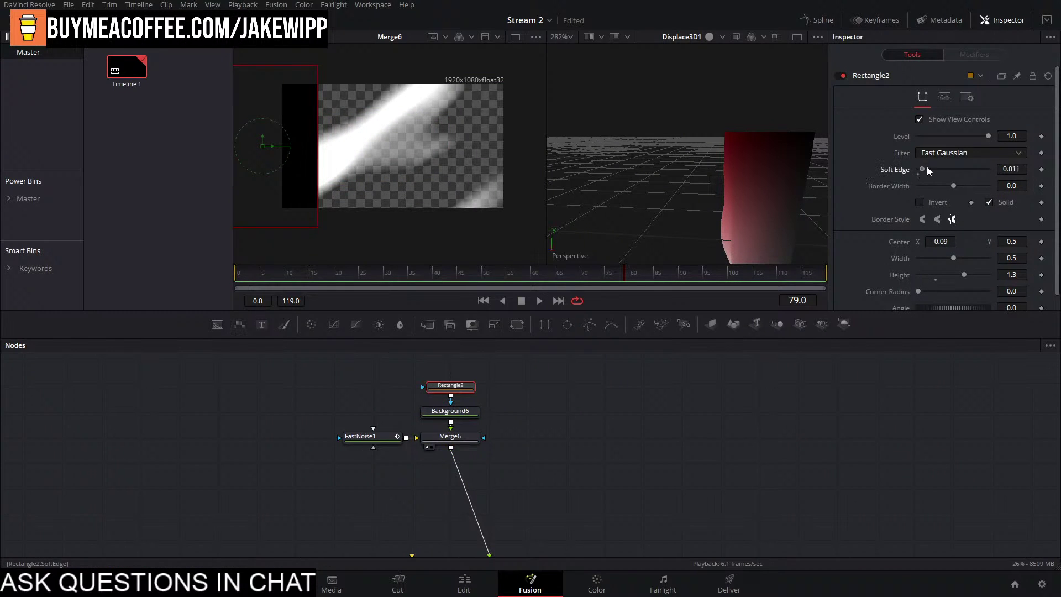
Set Rectangle2's soft edge to 0.1969, enlarge it to width 0.675 and height about 2.09, and preview the displaced plane.
{"action": "left_click_drag", "start_coordinate": [927, 167], "coordinate": [1000, 170]}
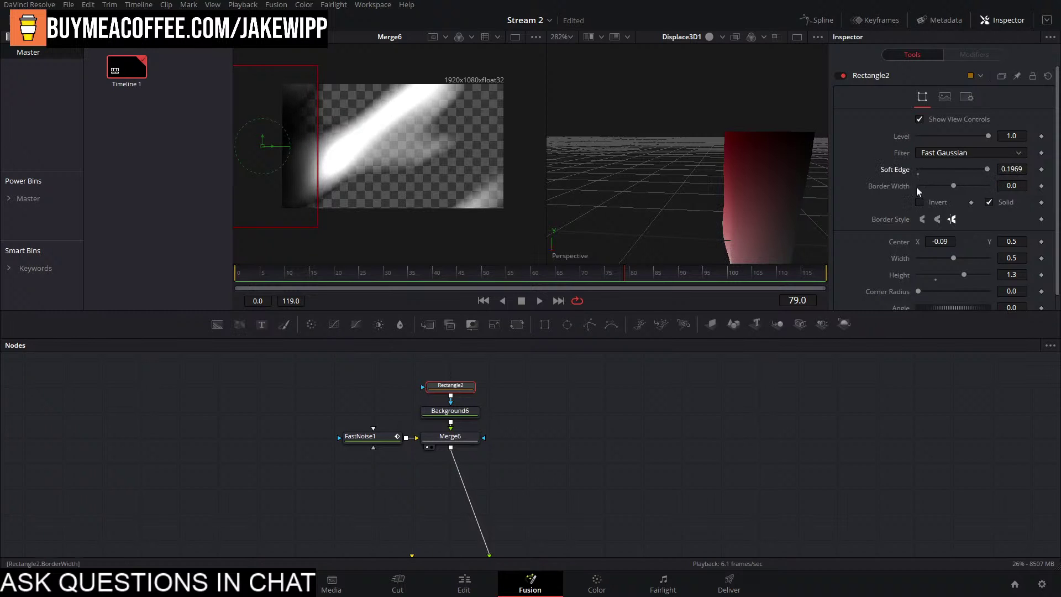
{"action": "left_click_drag", "start_coordinate": [318, 66], "coordinate": [338, 21]}
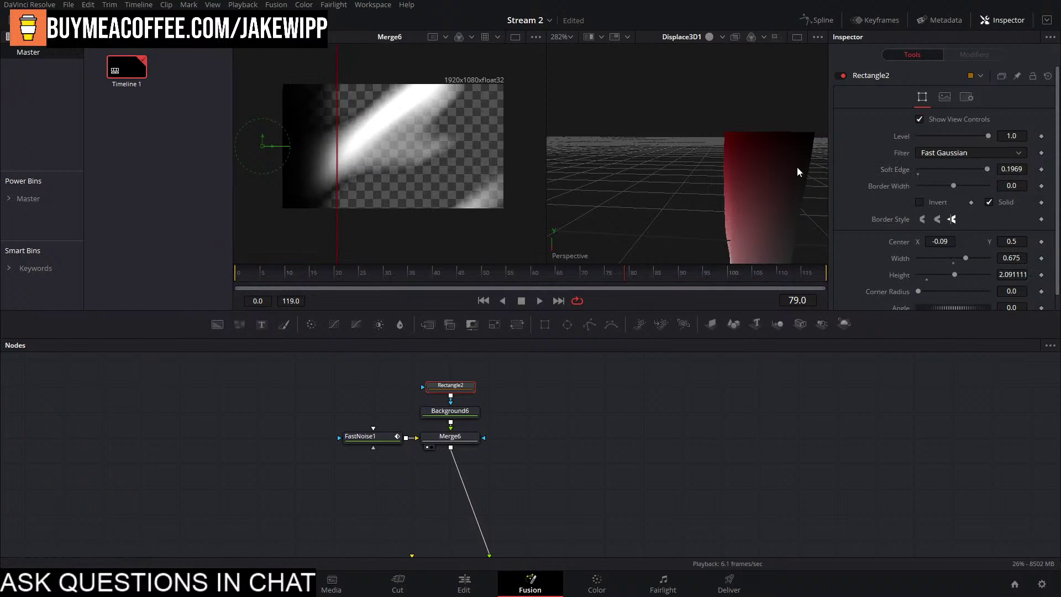
{"action": "key", "text": "space"}
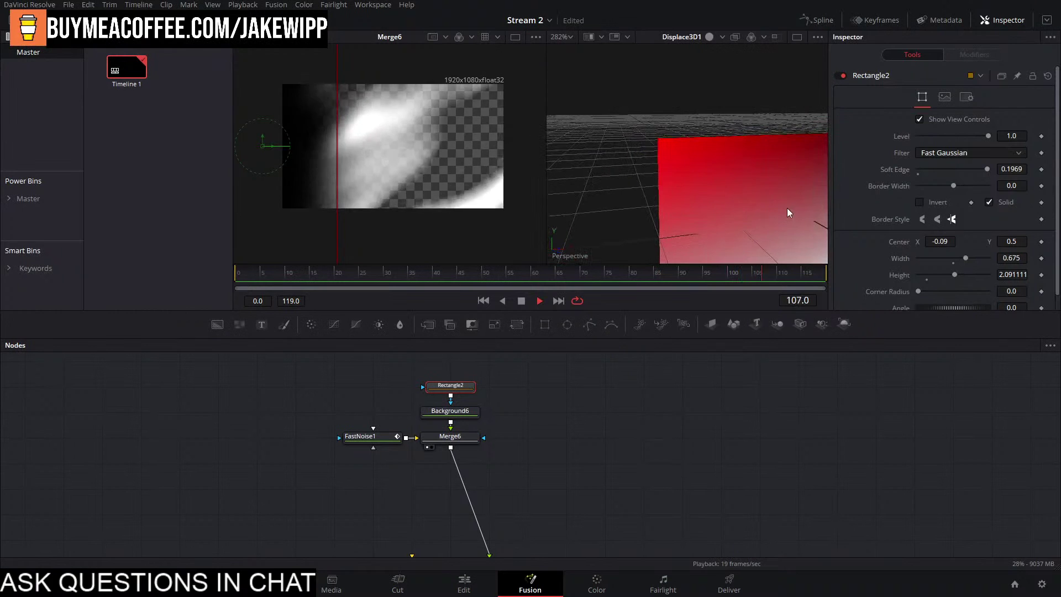
{"action": "scroll", "coordinate": [663, 158], "scroll_direction": "up", "scroll_amount": 3}
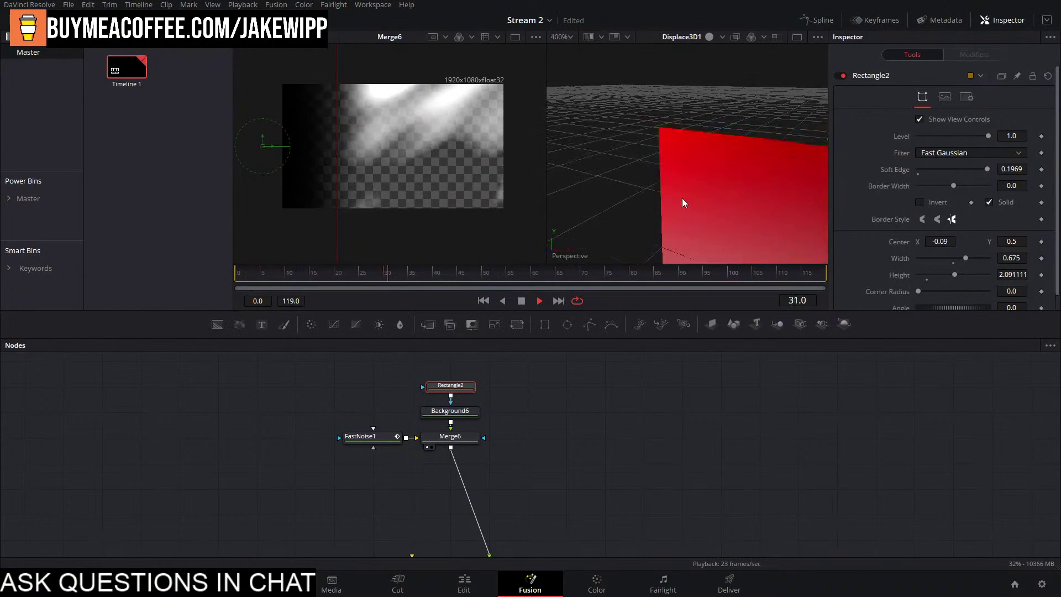
{"action": "scroll", "coordinate": [691, 194], "scroll_direction": "down", "scroll_amount": 5}
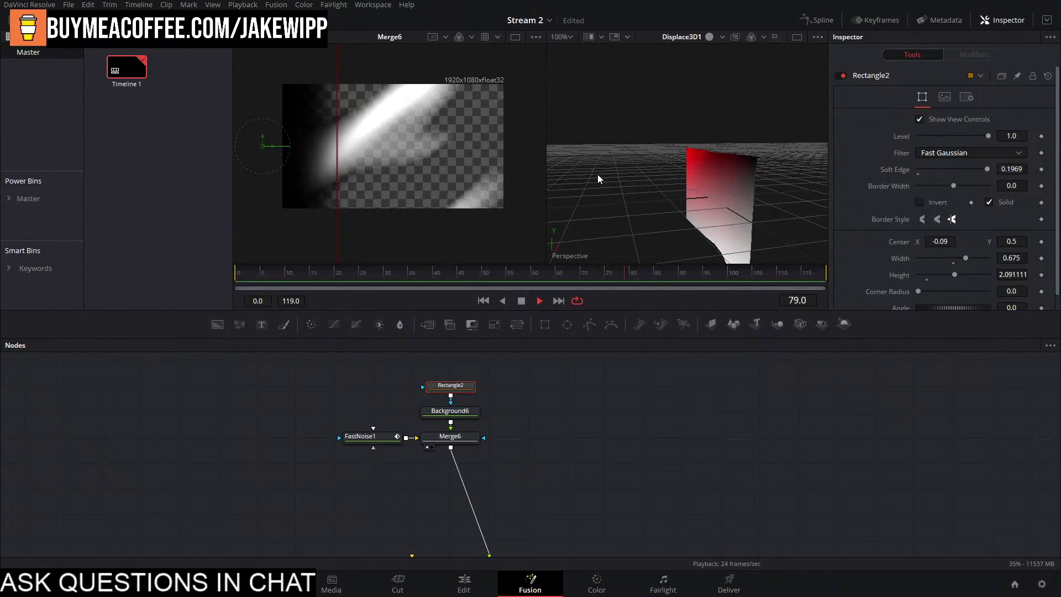
{"action": "key", "text": "space"}
Set the Displace3D1 scale to 0.031 and play the animation while viewing the plane from another angle.
{"action": "scroll", "coordinate": [555, 382], "scroll_direction": "down", "scroll_amount": 4}
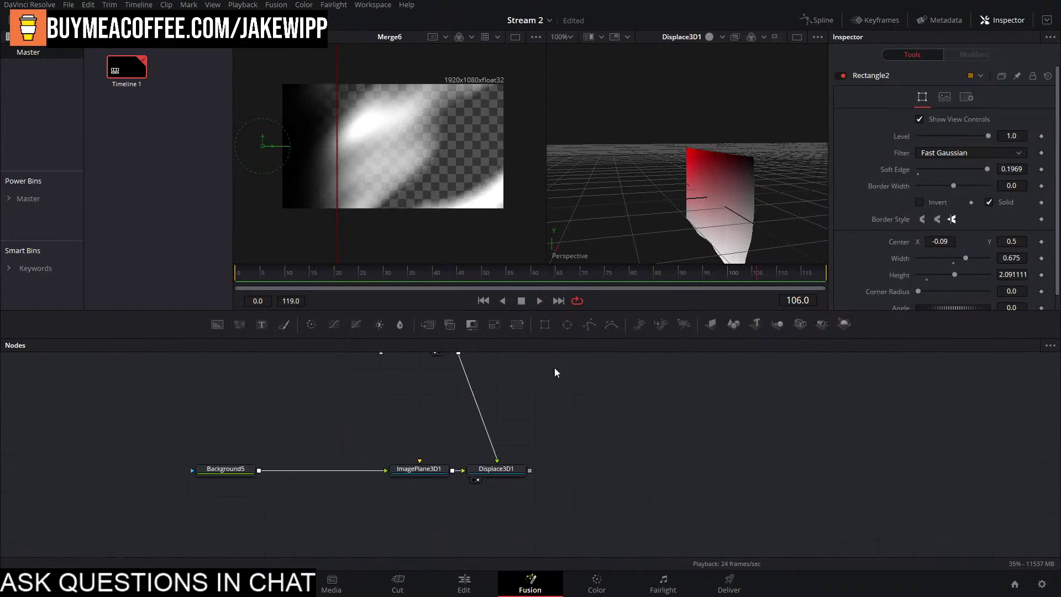
{"action": "left_click", "coordinate": [487, 478]}
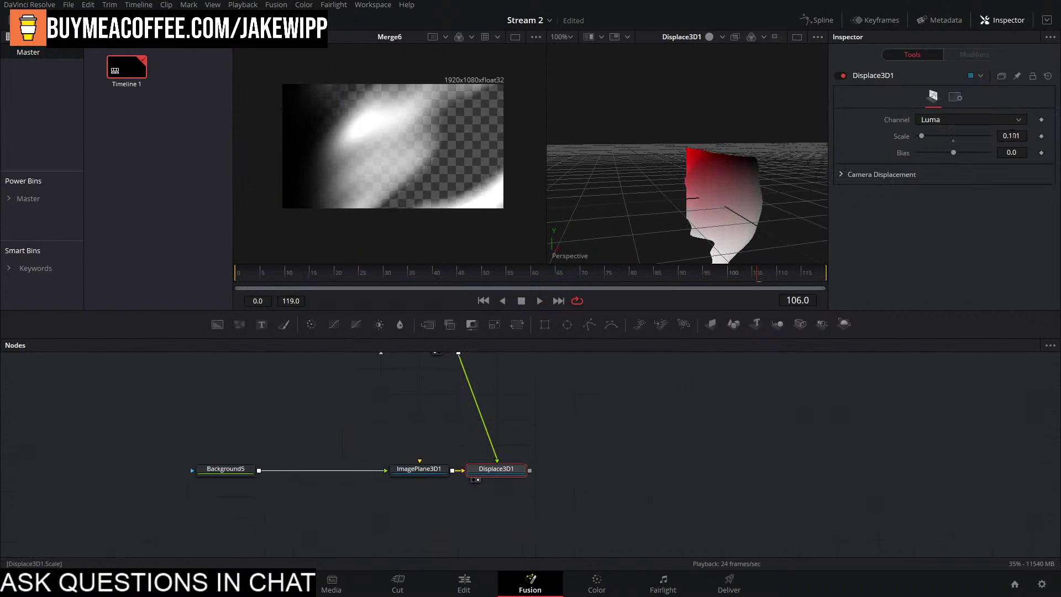
{"action": "left_click_drag", "start_coordinate": [921, 136], "coordinate": [919, 136]}
{"action": "key", "text": "space"}
{"action": "left_click_drag", "start_coordinate": [772, 189], "coordinate": [741, 195]}
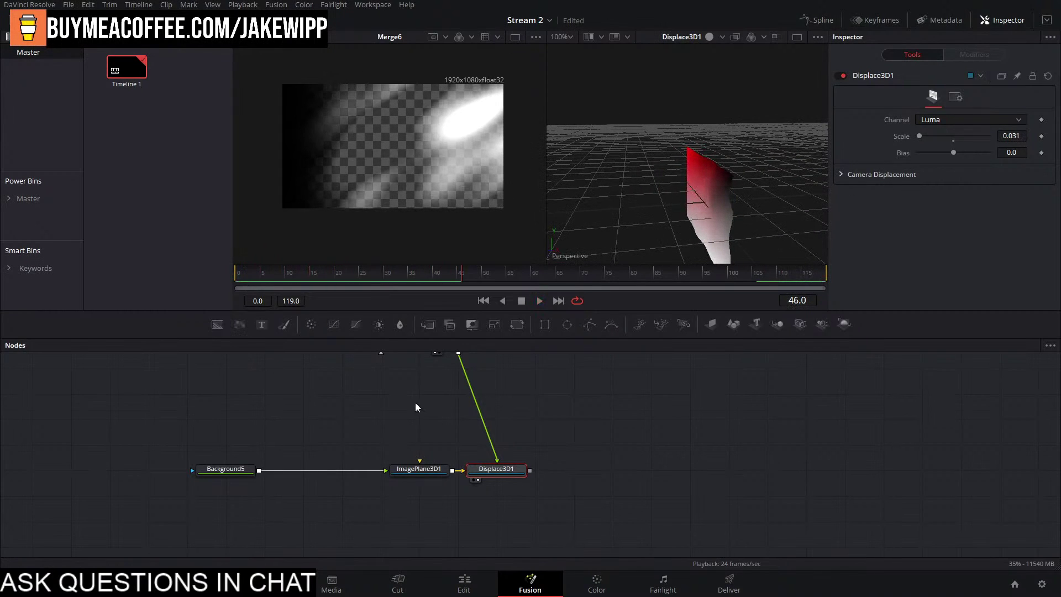
Set FastNoise1's contrast to 1.89 and brightness to -0.03, and play back the softened noise.
{"action": "scroll", "coordinate": [416, 403], "scroll_direction": "up", "scroll_amount": 3}
{"action": "scroll", "coordinate": [463, 449], "scroll_direction": "down", "scroll_amount": 3}
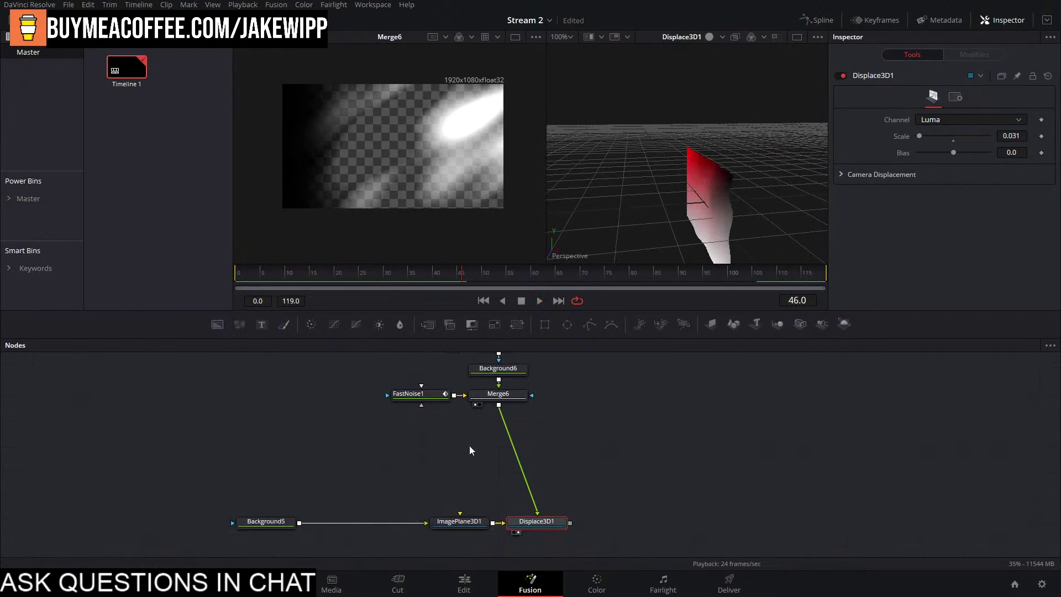
{"action": "left_click", "coordinate": [427, 394]}
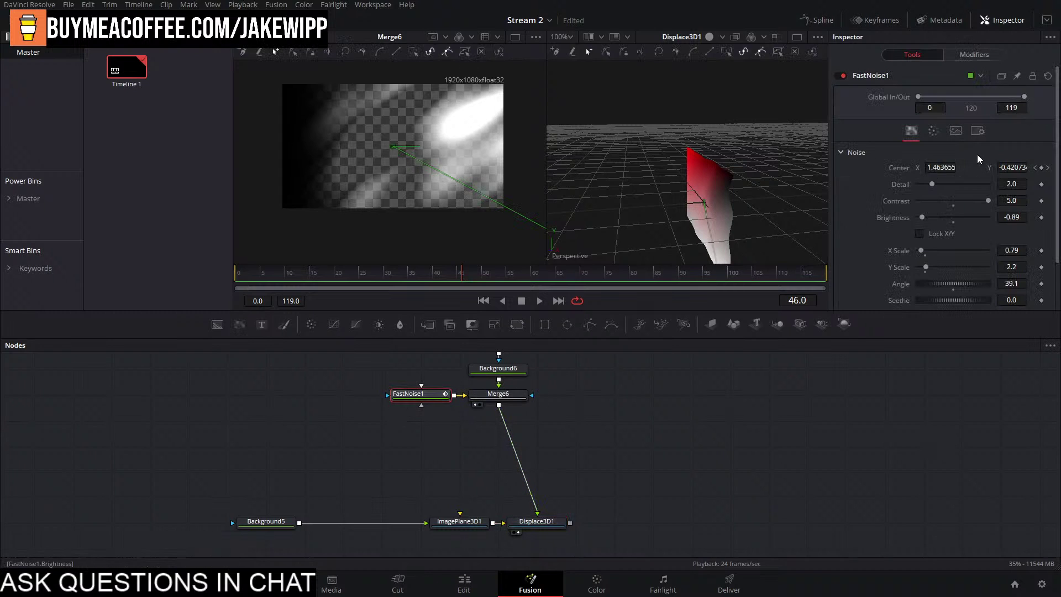
{"action": "left_click_drag", "start_coordinate": [955, 205], "coordinate": [953, 217]}
{"action": "key", "text": "space"}
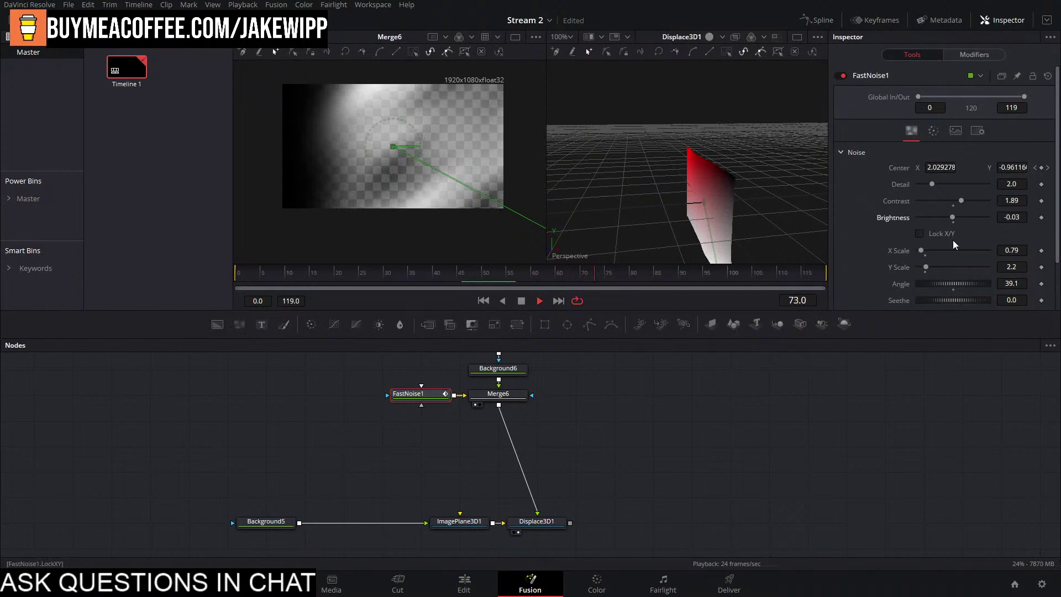
{"action": "key", "text": "space"}
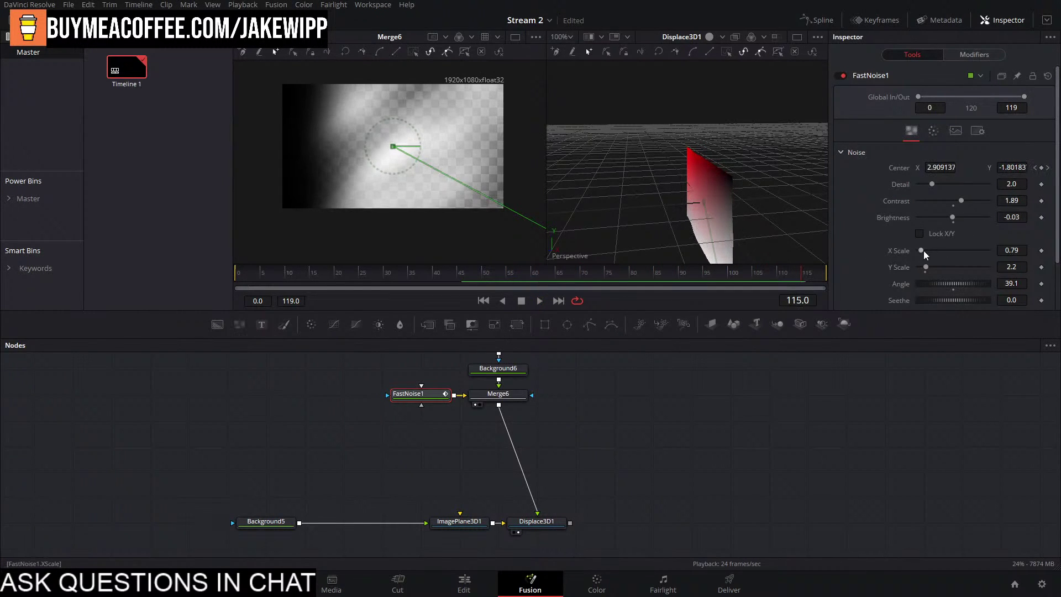
Set FastNoise1's X Scale to 0.0 and play back the displaced plane.
{"action": "mouse_move", "coordinate": [924, 251]}
{"action": "left_mouse_down"}
{"action": "mouse_move", "coordinate": [950, 250]}
{"action": "mouse_move", "coordinate": [925, 254]}
{"action": "left_mouse_up"}
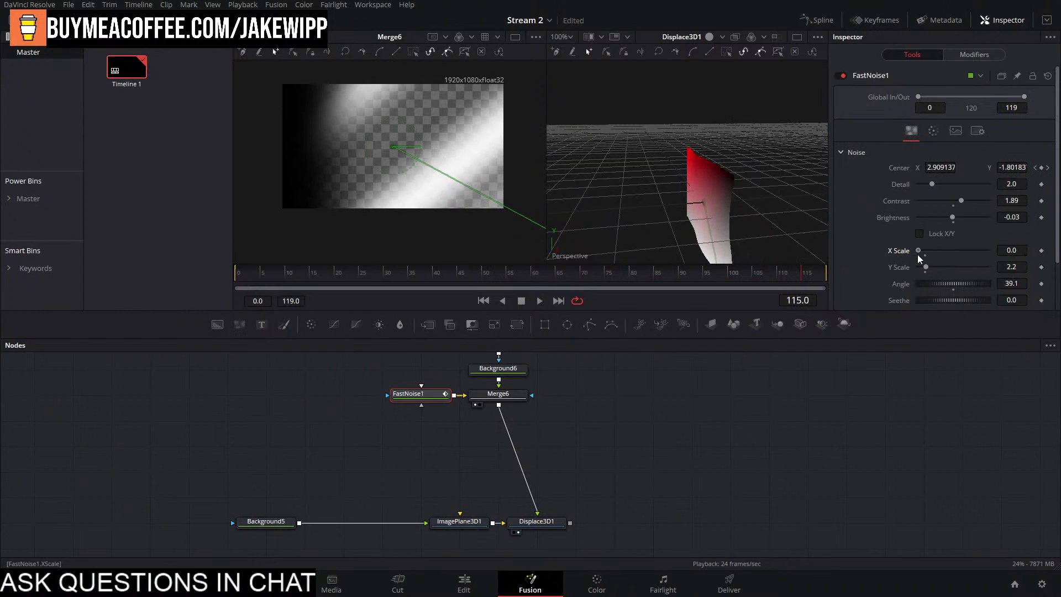
{"action": "key", "text": "space"}
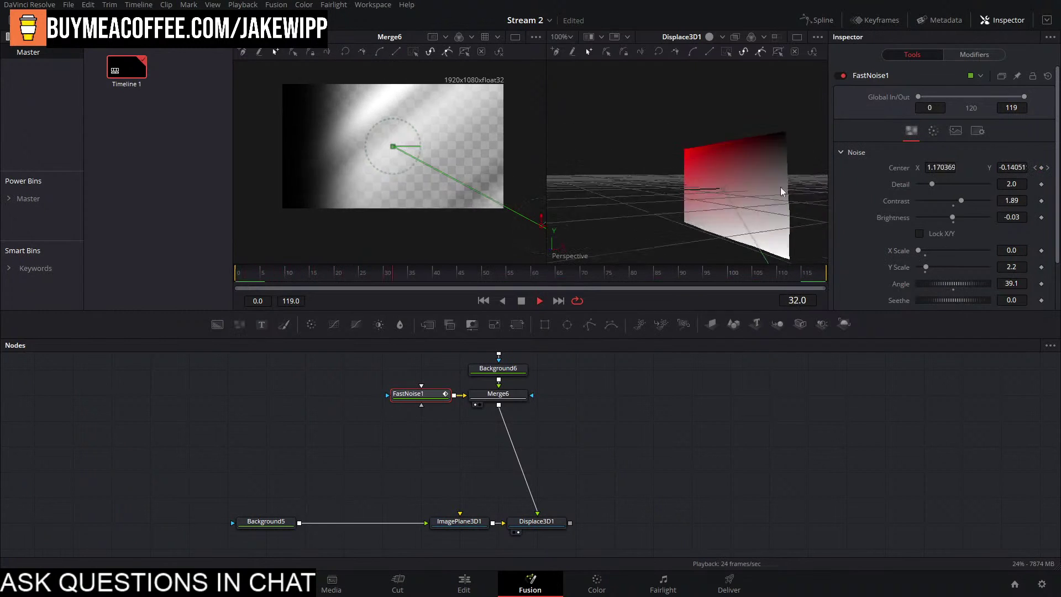
{"action": "key", "text": "space"}
Set the Displace3D1 scale to 0.094 and inspect the moving plane up close during playback.
{"action": "left_click", "coordinate": [537, 522]}
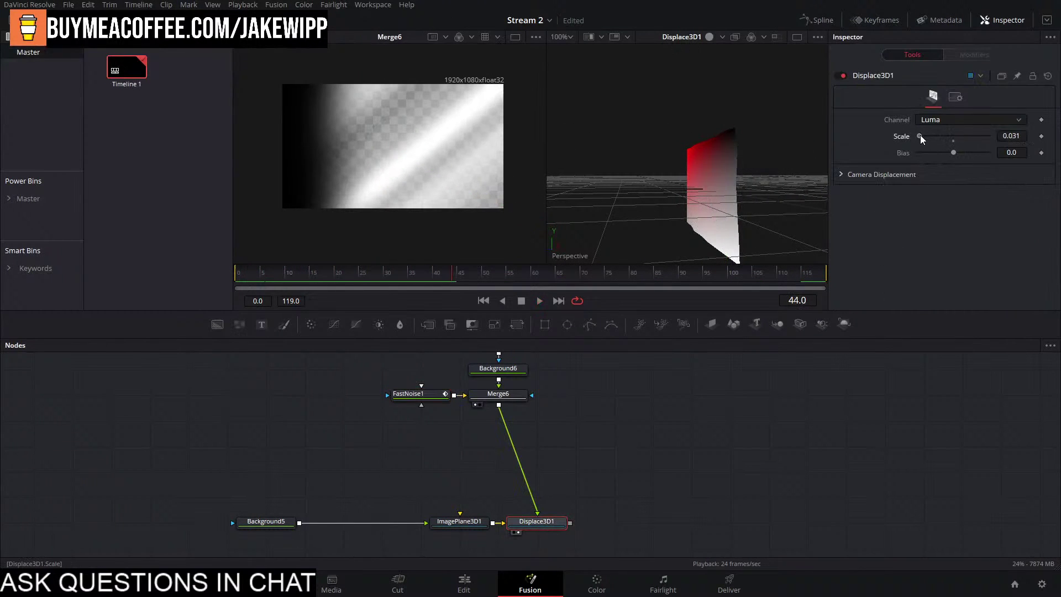
{"action": "left_click_drag", "start_coordinate": [920, 135], "coordinate": [923, 136]}
{"action": "key", "text": "space"}
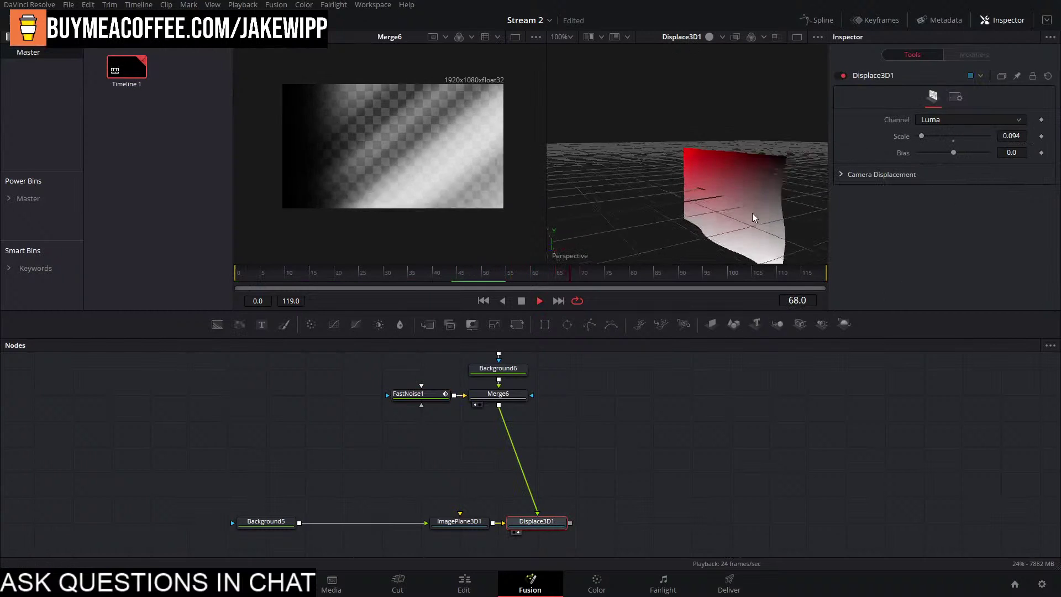
{"action": "scroll", "coordinate": [771, 188], "scroll_direction": "up", "scroll_amount": 2}
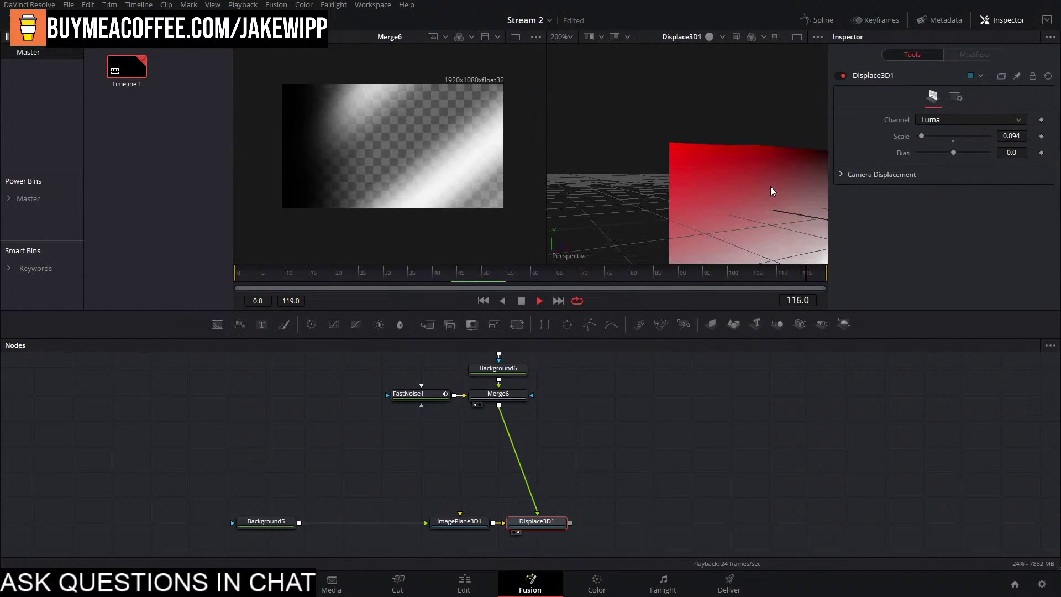
{"action": "scroll", "coordinate": [754, 181], "scroll_direction": "up", "scroll_amount": 2}
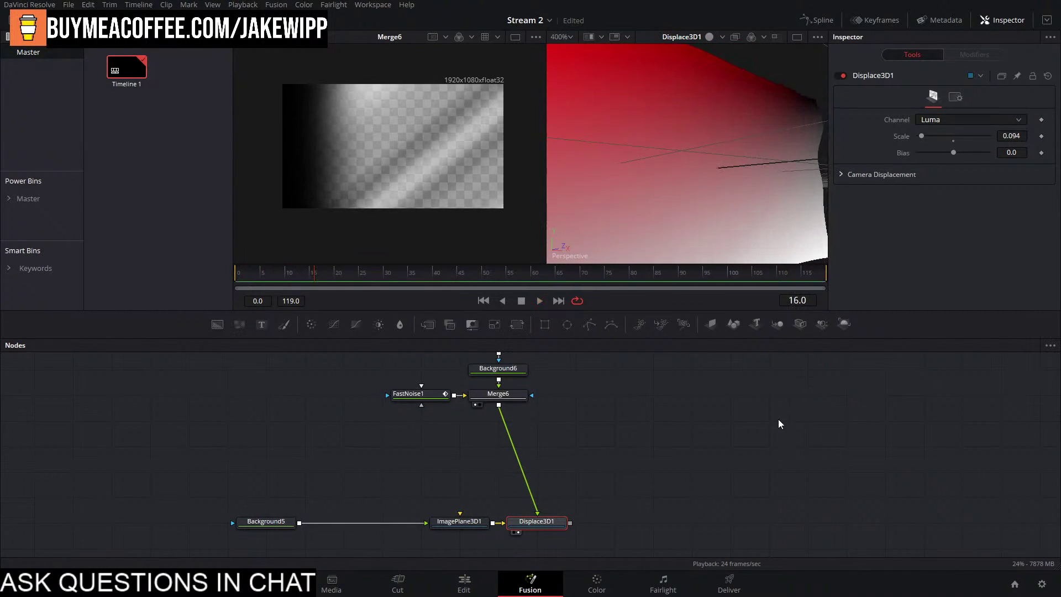
Display the MediaOut1_1 node in the second viewer in place of Displace3D1.
{"action": "left_click_drag", "start_coordinate": [780, 471], "coordinate": [646, 354]}
{"action": "left_click_drag", "start_coordinate": [807, 553], "coordinate": [523, 354]}
{"action": "left_click_drag", "start_coordinate": [677, 461], "coordinate": [557, 459]}
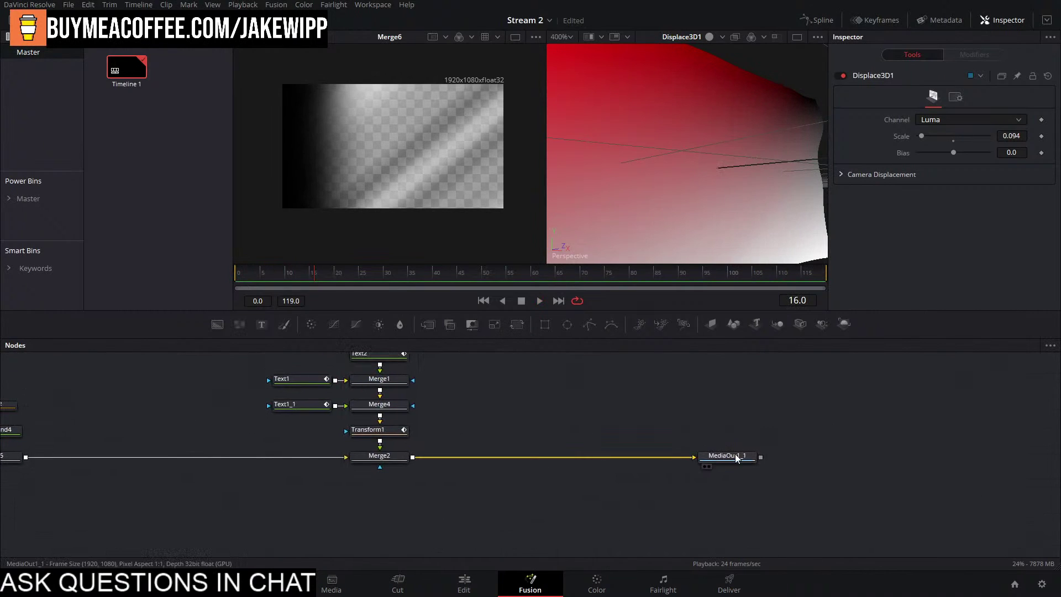
{"action": "left_click_drag", "start_coordinate": [737, 458], "coordinate": [610, 259]}
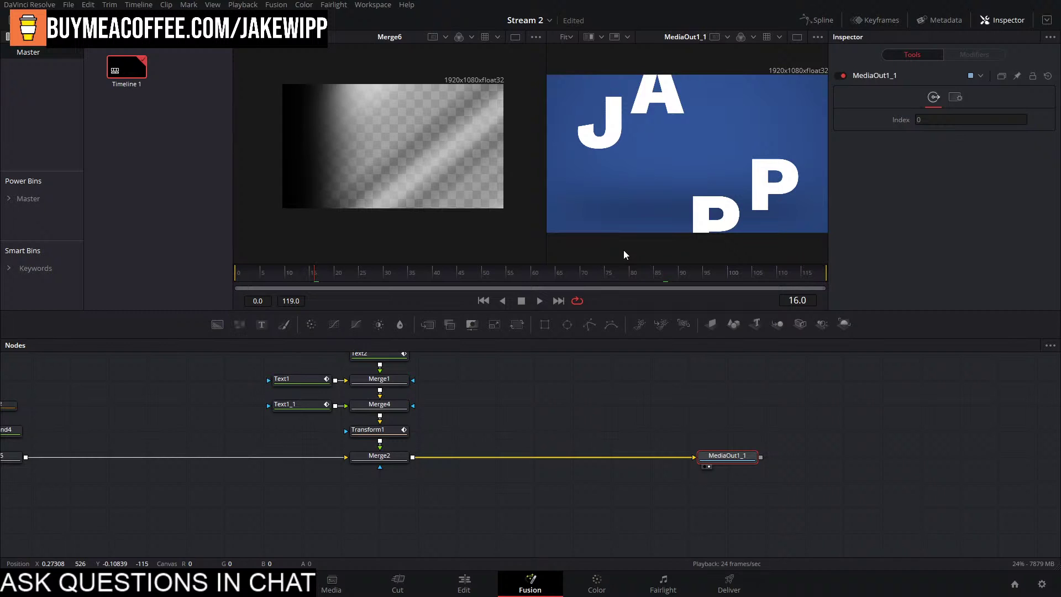
Play and scrub through the final title animation, and park the playhead on frame 91.
{"action": "left_click", "coordinate": [565, 401]}
{"action": "key", "text": "space"}
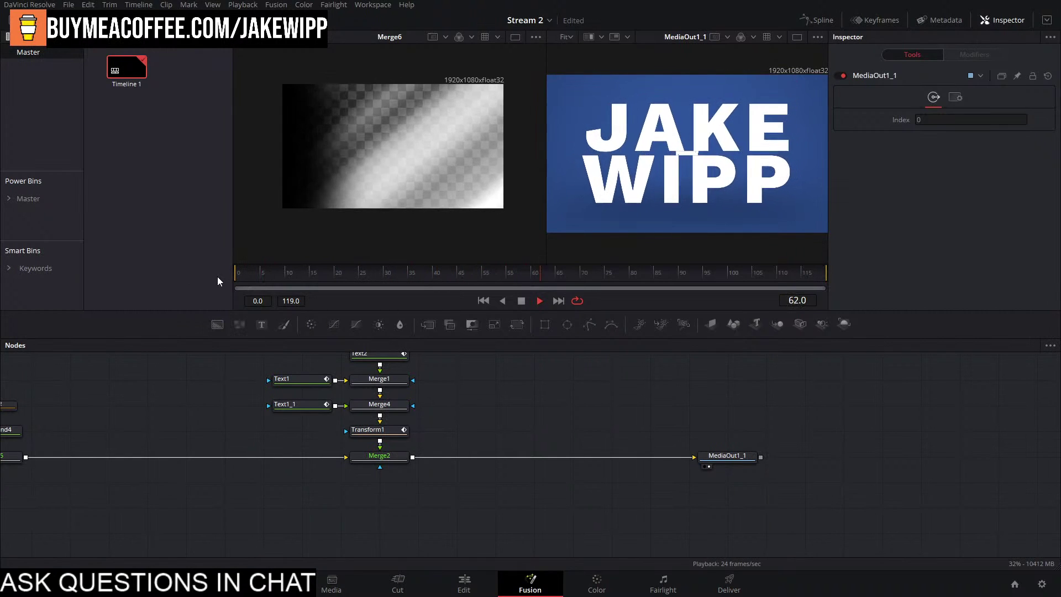
{"action": "key", "text": "space"}
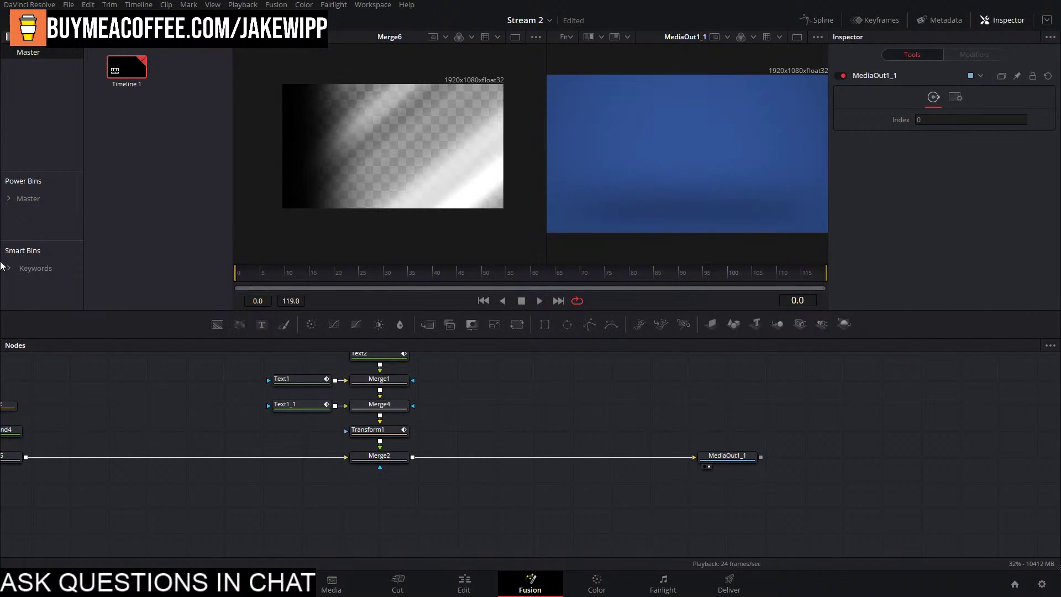
{"action": "key", "text": "space"}
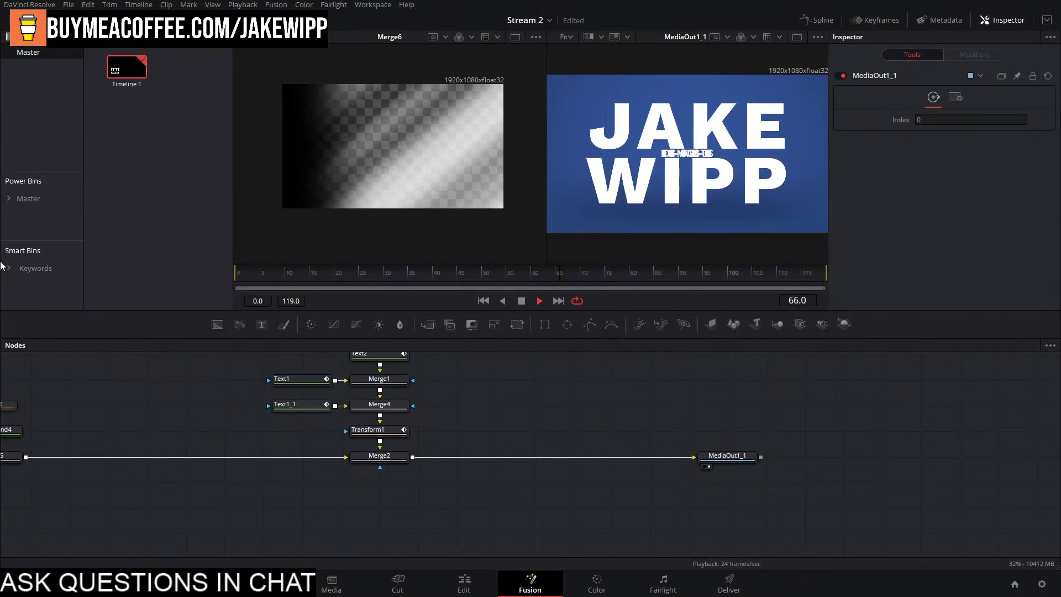
{"action": "key", "text": "space"}
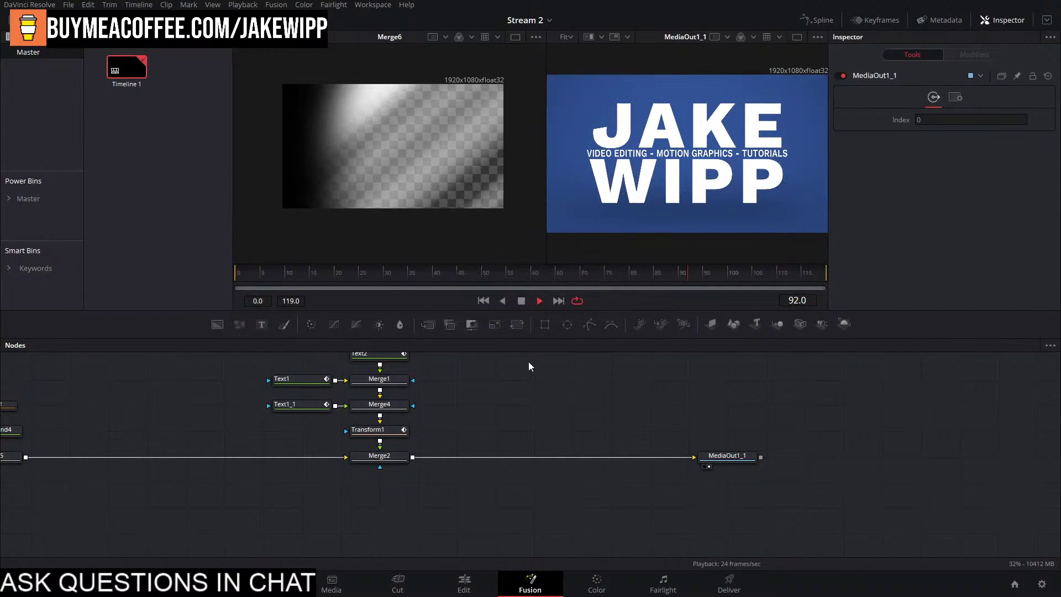
{"action": "key", "text": "space"}
{"action": "left_click_drag", "start_coordinate": [500, 396], "coordinate": [770, 457]}
{"action": "left_click_drag", "start_coordinate": [688, 436], "coordinate": [542, 414]}
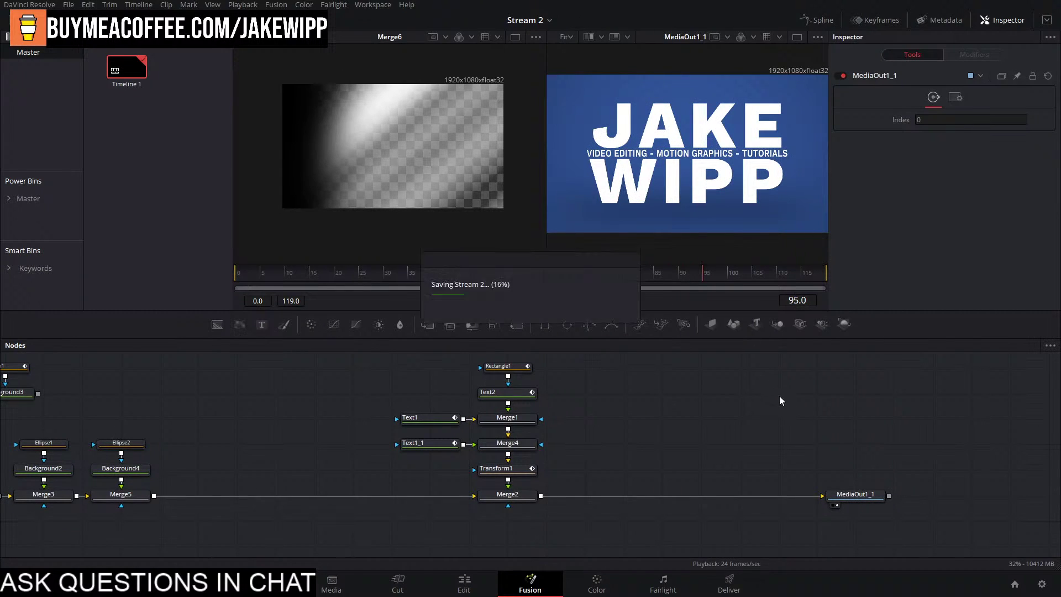
{"action": "left_click", "coordinate": [486, 275]}
{"action": "left_click_drag", "start_coordinate": [487, 273], "coordinate": [476, 273]}
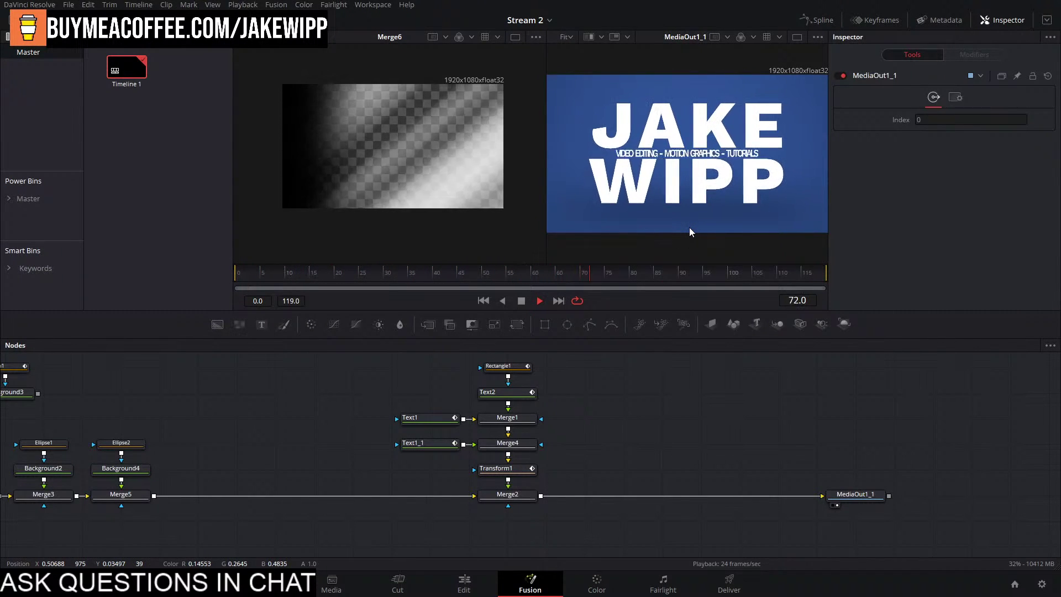
{"action": "key", "text": "space"}
{"action": "left_click_drag", "start_coordinate": [702, 284], "coordinate": [688, 285]}
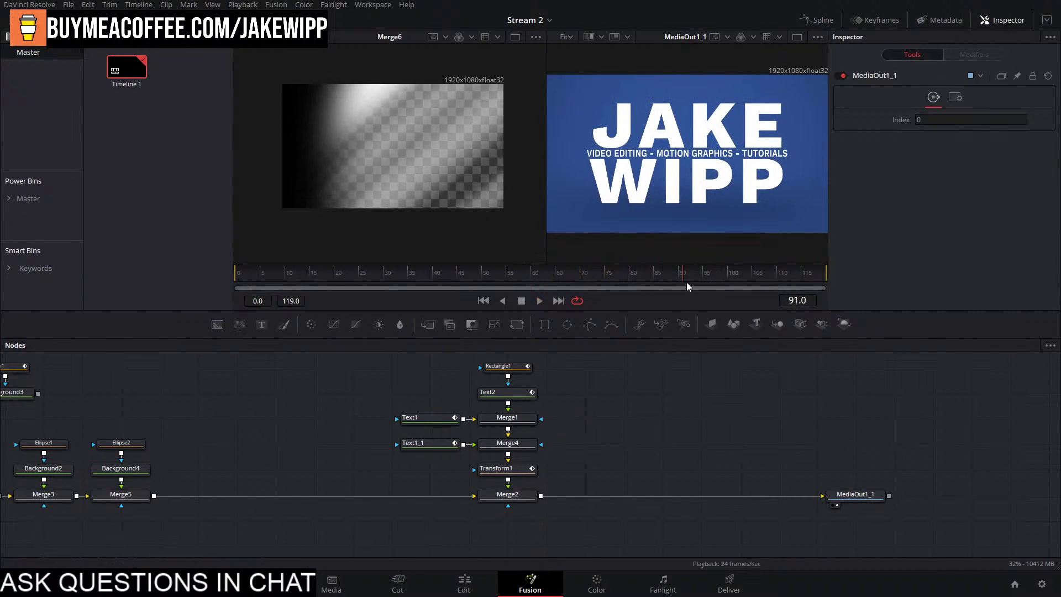
Delete the unconnected Background3 node with its mask, and move the background and ellipse nodes farther from the title nodes.
{"action": "left_click_drag", "start_coordinate": [627, 432], "coordinate": [916, 472]}
{"action": "left_click_drag", "start_coordinate": [469, 470], "coordinate": [592, 455]}
{"action": "left_click_drag", "start_coordinate": [492, 441], "coordinate": [362, 343]}
{"action": "key", "text": "Delete"}
{"action": "left_click_drag", "start_coordinate": [652, 463], "coordinate": [326, 529]}
{"action": "left_click_drag", "start_coordinate": [543, 502], "coordinate": [271, 503]}
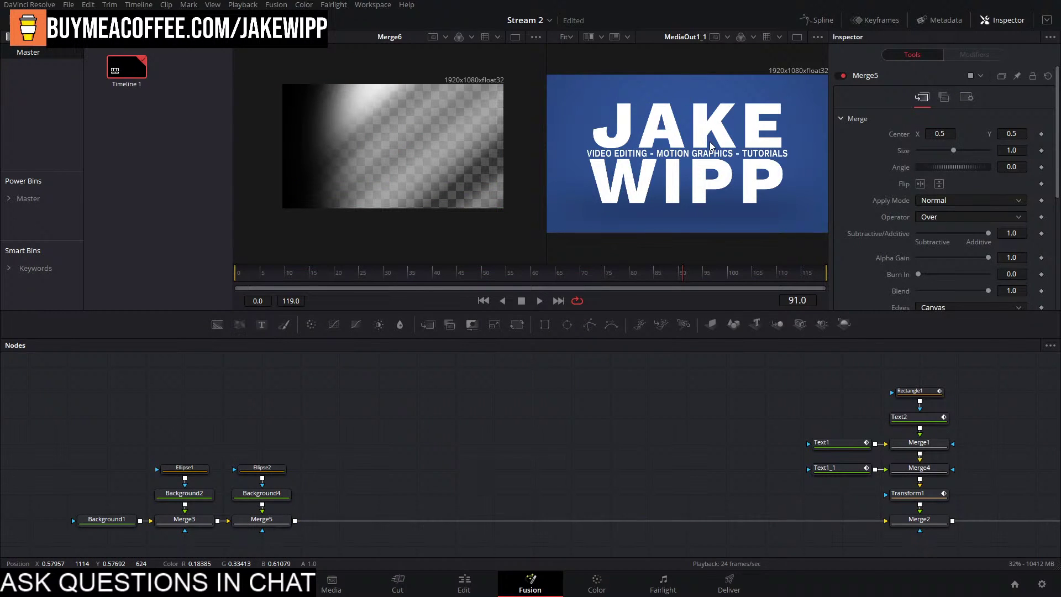
Add a Rectangle mask above the ellipse nodes, connect it to a new white Background node, and view that background.
{"action": "left_click_drag", "start_coordinate": [589, 434], "coordinate": [651, 465]}
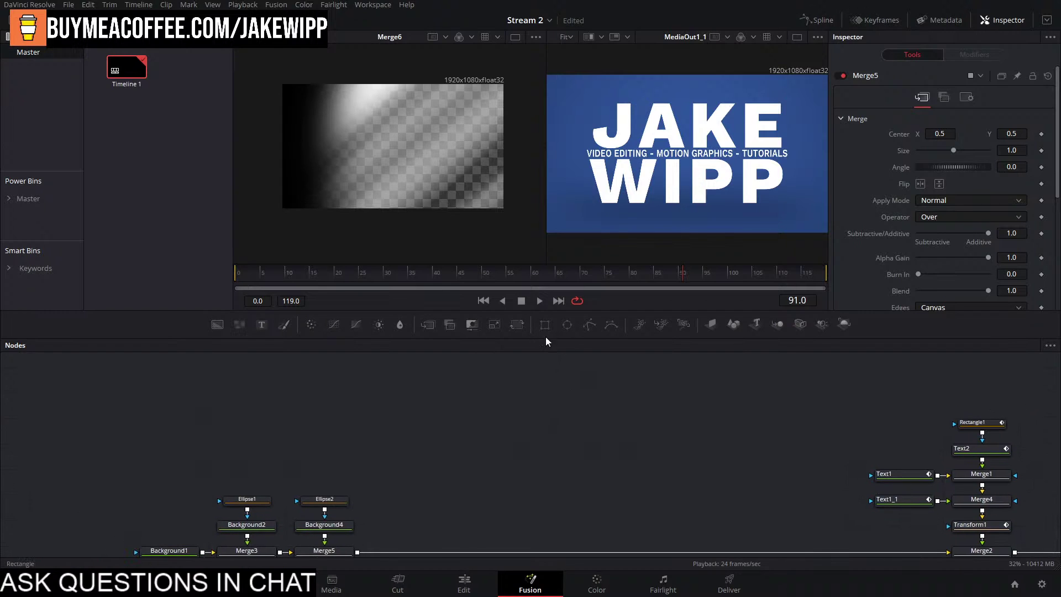
{"action": "left_click_drag", "start_coordinate": [545, 326], "coordinate": [325, 391]}
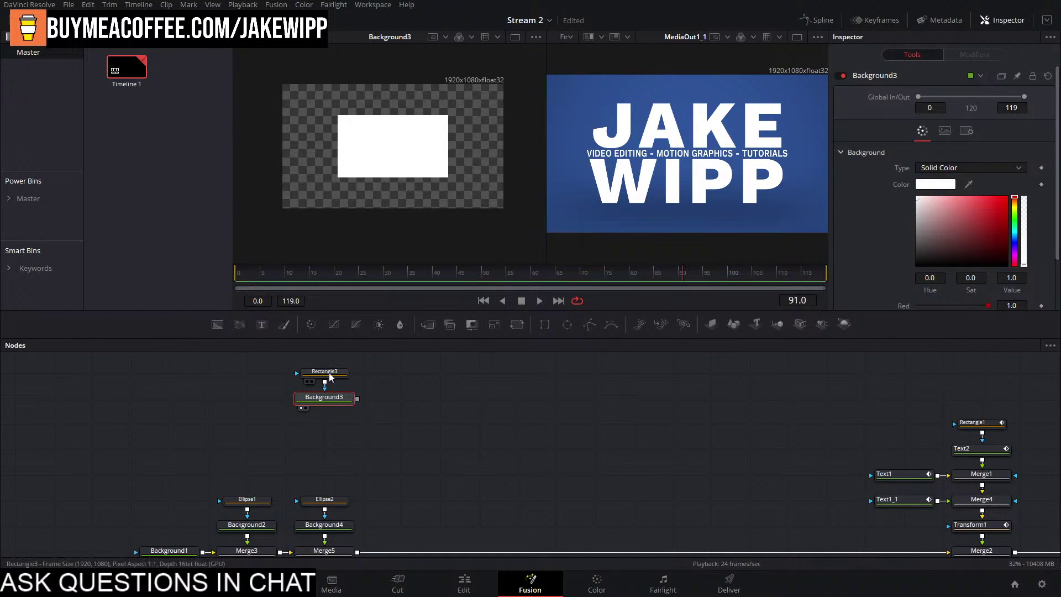
Shape Rectangle3 into a thin full-width line with width 2.935 and height 0.011222, and hide its view controls.
{"action": "left_click", "coordinate": [332, 372]}
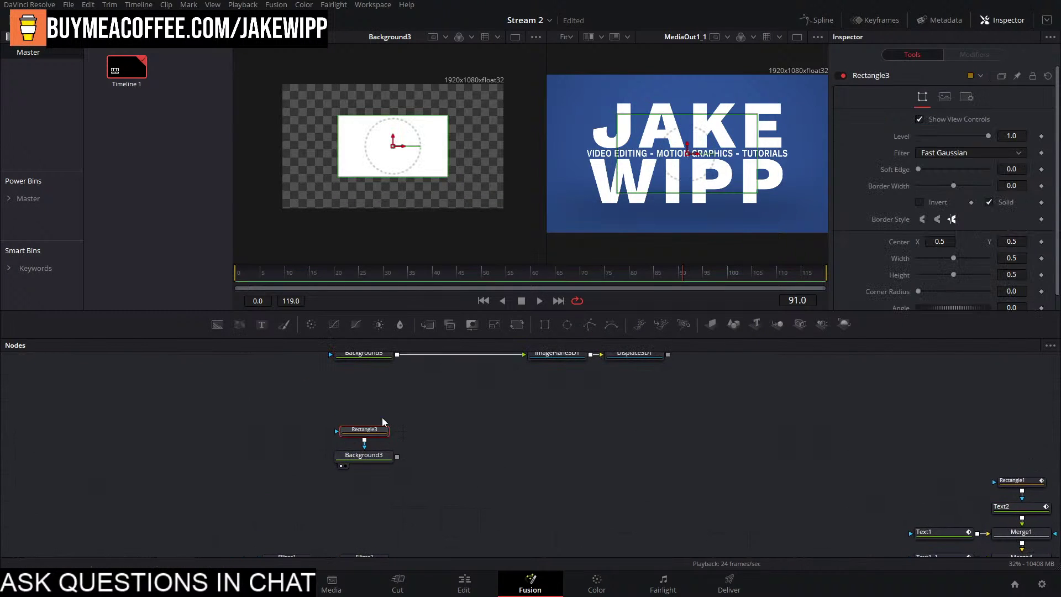
{"action": "mouse_move", "coordinate": [449, 134]}
{"action": "left_mouse_down"}
{"action": "mouse_move", "coordinate": [612, 167]}
{"action": "mouse_move", "coordinate": [497, 118]}
{"action": "mouse_move", "coordinate": [464, 130]}
{"action": "mouse_move", "coordinate": [457, 149]}
{"action": "left_mouse_up"}
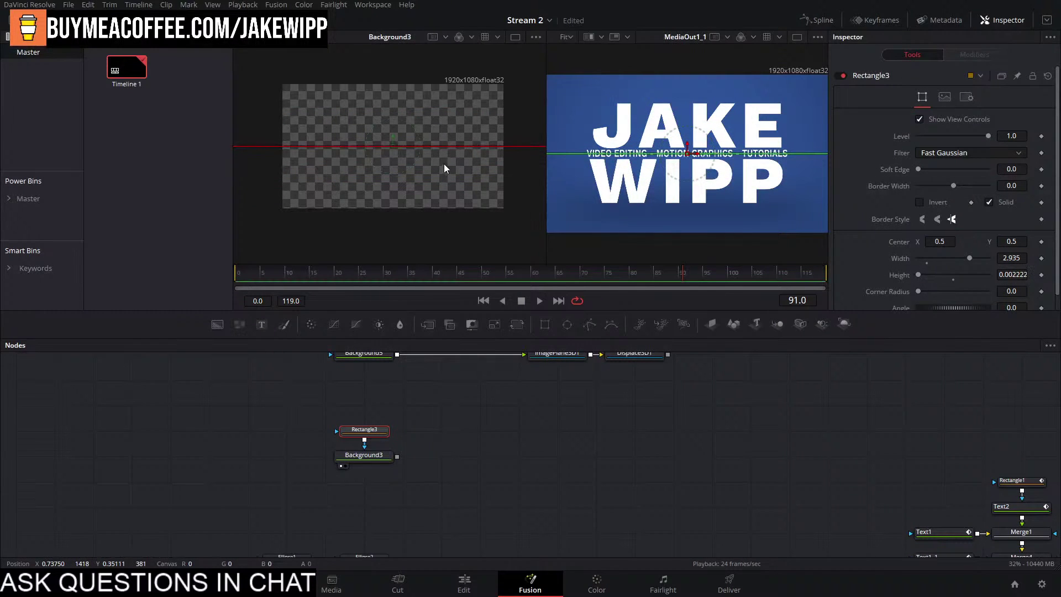
{"action": "left_click", "coordinate": [933, 122]}
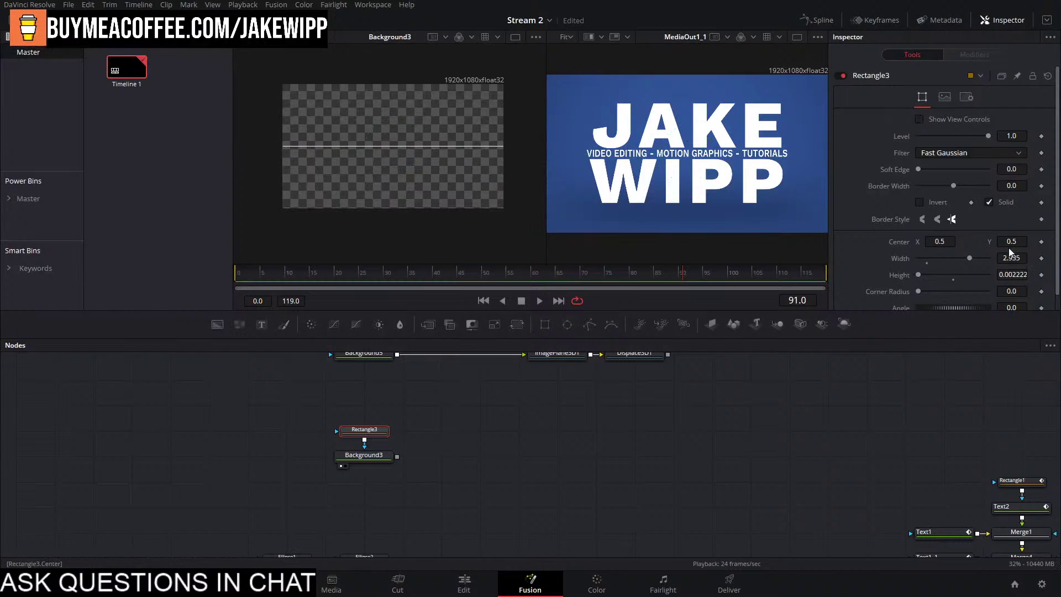
{"action": "scroll", "coordinate": [1009, 278], "scroll_direction": "up", "scroll_amount": 4}
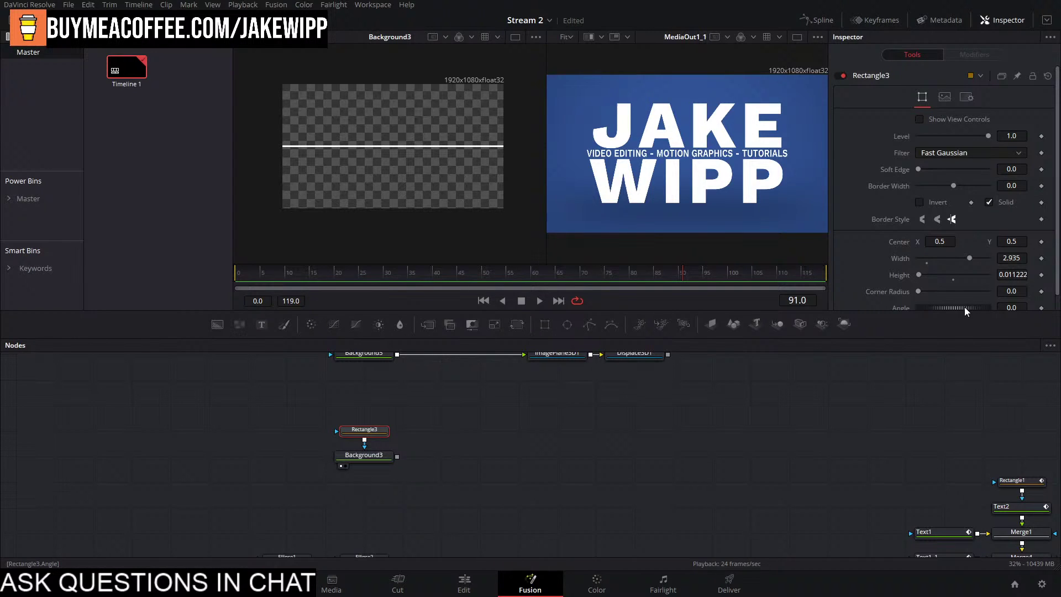
{"action": "scroll", "coordinate": [963, 311], "scroll_direction": "down", "scroll_amount": 1}
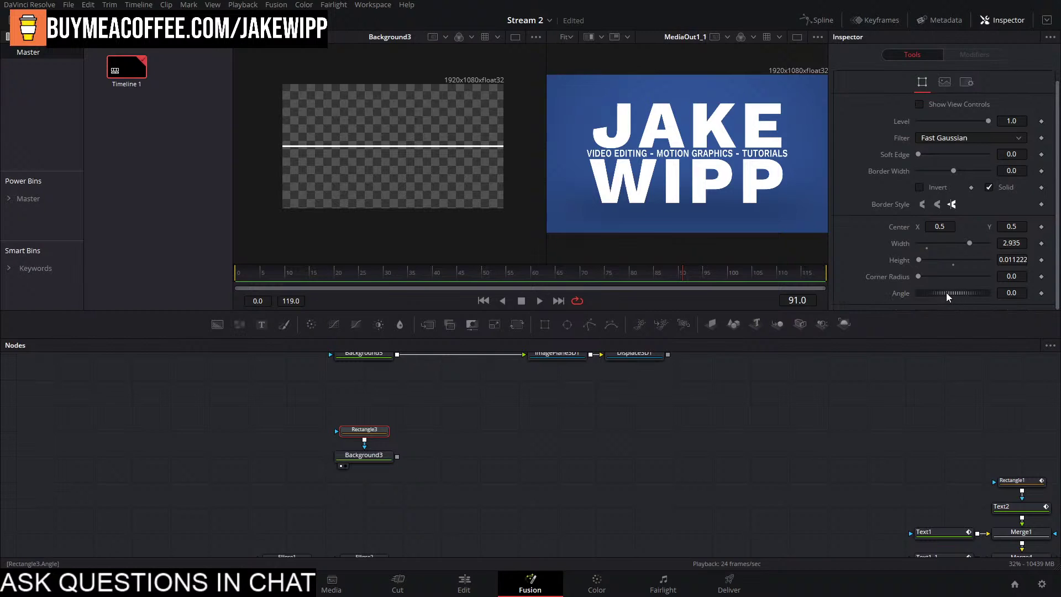
Rotate the Rectangle3 line mask to an angle of 33.9 and move its centre X to -0.385.
{"action": "left_click_drag", "start_coordinate": [946, 293], "coordinate": [956, 297]}
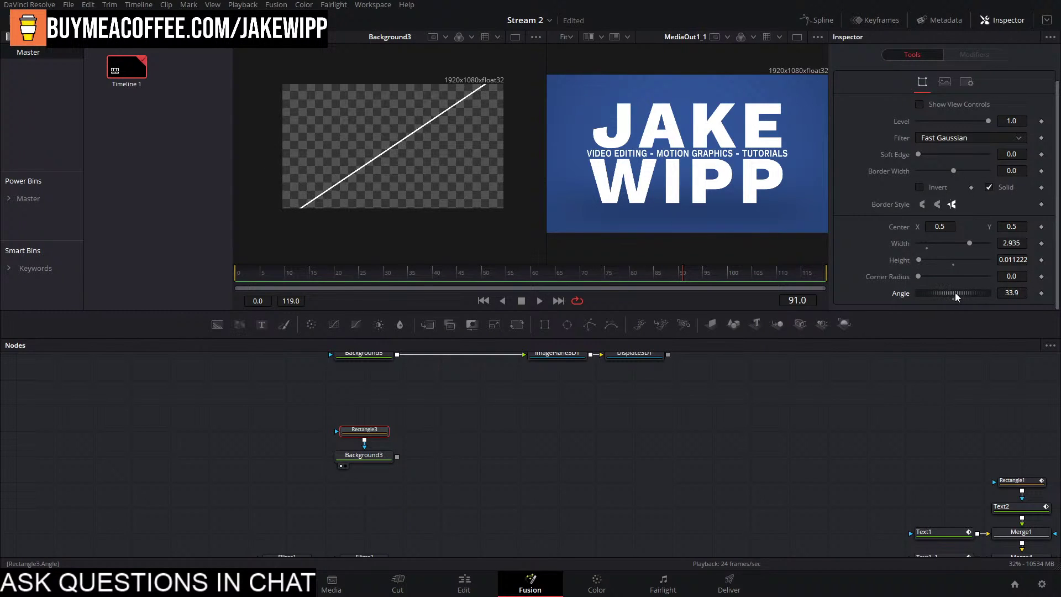
{"action": "left_click_drag", "start_coordinate": [940, 227], "coordinate": [519, 178]}
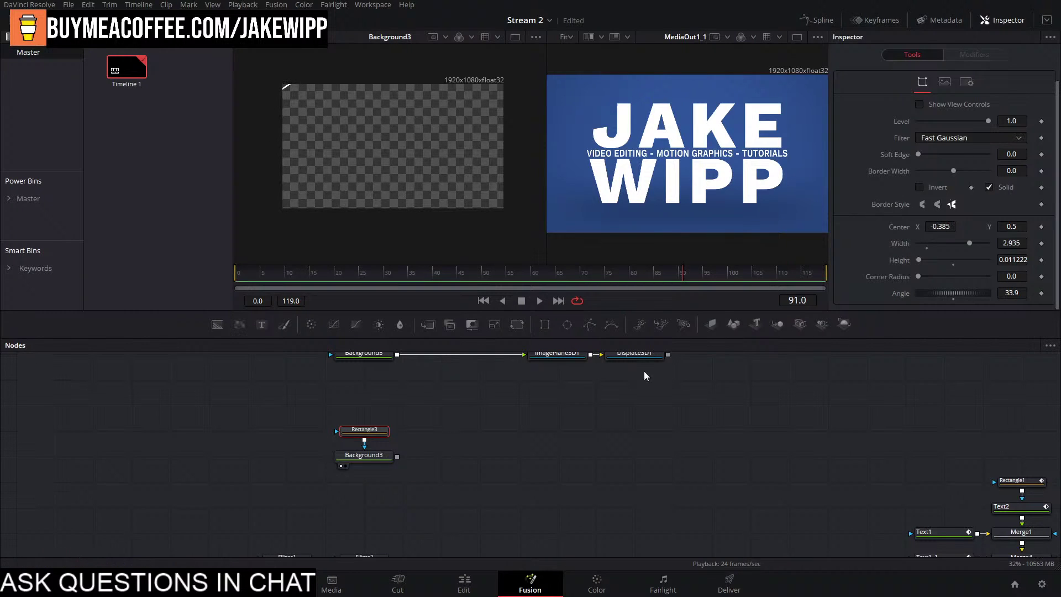
Move Rectangle3 farther above Background3 and insert a Duplicate node between them.
{"action": "scroll", "coordinate": [379, 404], "scroll_direction": "down", "scroll_amount": 2}
{"action": "left_click_drag", "start_coordinate": [380, 404], "coordinate": [367, 377]}
{"action": "key", "text": "shift+space"}
{"action": "type", "text": "displ"}
{"action": "key", "text": "BackSpace"}
{"action": "key", "text": "BackSpace"}
{"action": "key", "text": "BackSpace"}
{"action": "key", "text": "BackSpace"}
{"action": "type", "text": "upl"}
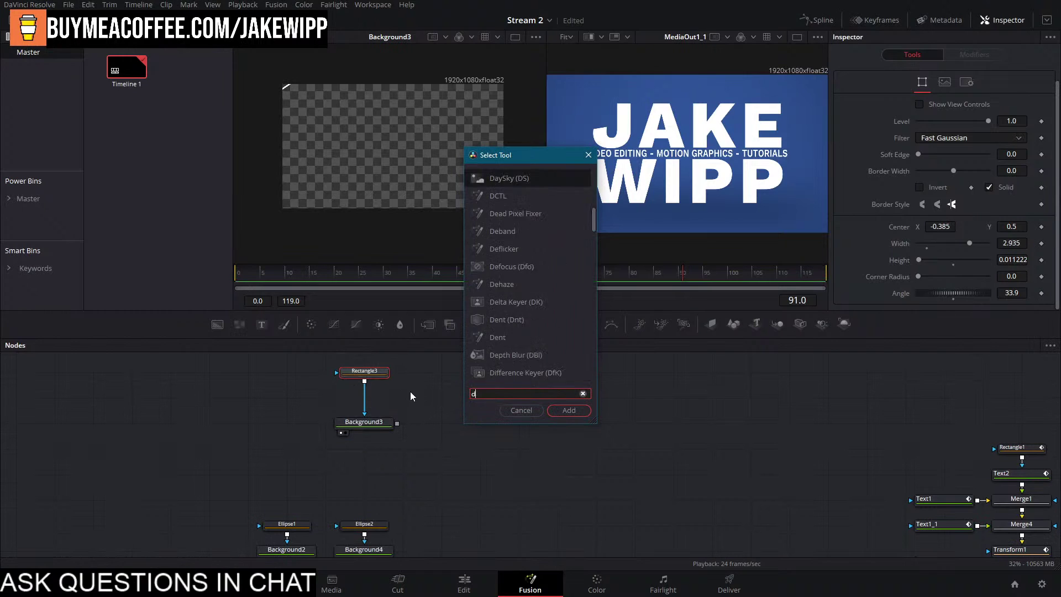
{"action": "key", "text": "Return"}
{"action": "left_click_drag", "start_coordinate": [365, 387], "coordinate": [331, 399]}
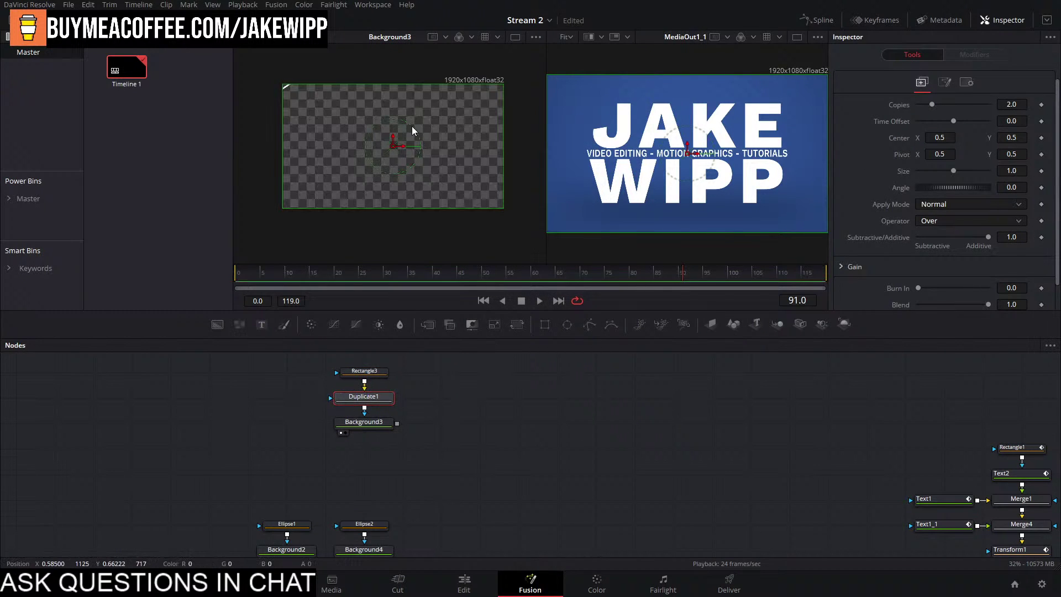
Offset the duplicated line diagonally with the Duplicate centre at X 0.5225 and Y 0.451111, and inspect the spacing.
{"action": "left_click_drag", "start_coordinate": [392, 146], "coordinate": [398, 157]}
{"action": "scroll", "coordinate": [290, 84], "scroll_direction": "up", "scroll_amount": 4}
{"action": "left_click_drag", "start_coordinate": [291, 84], "coordinate": [357, 124]}
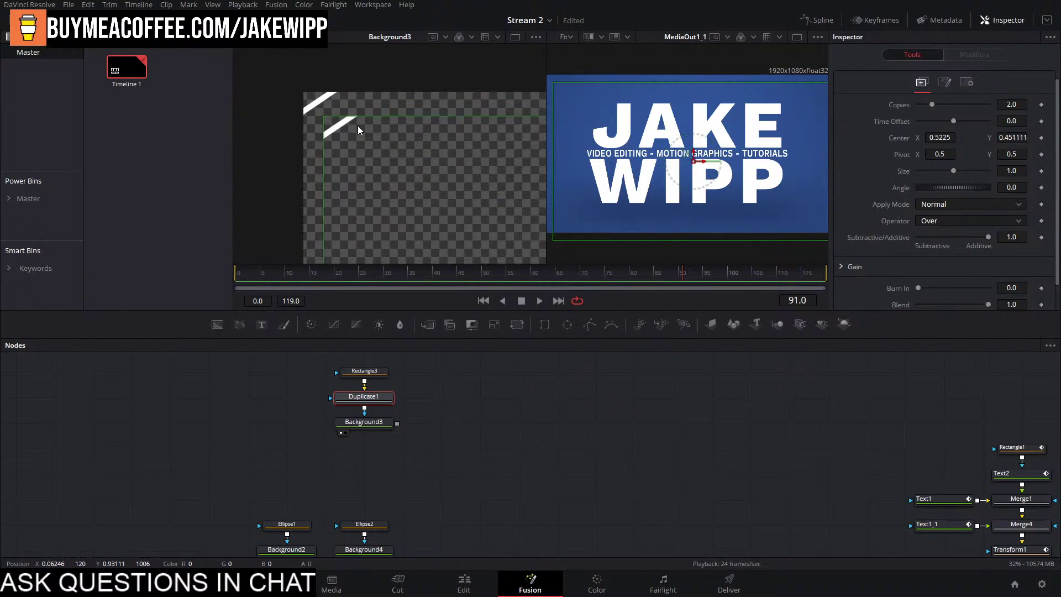
{"action": "scroll", "coordinate": [327, 114], "scroll_direction": "up", "scroll_amount": 4}
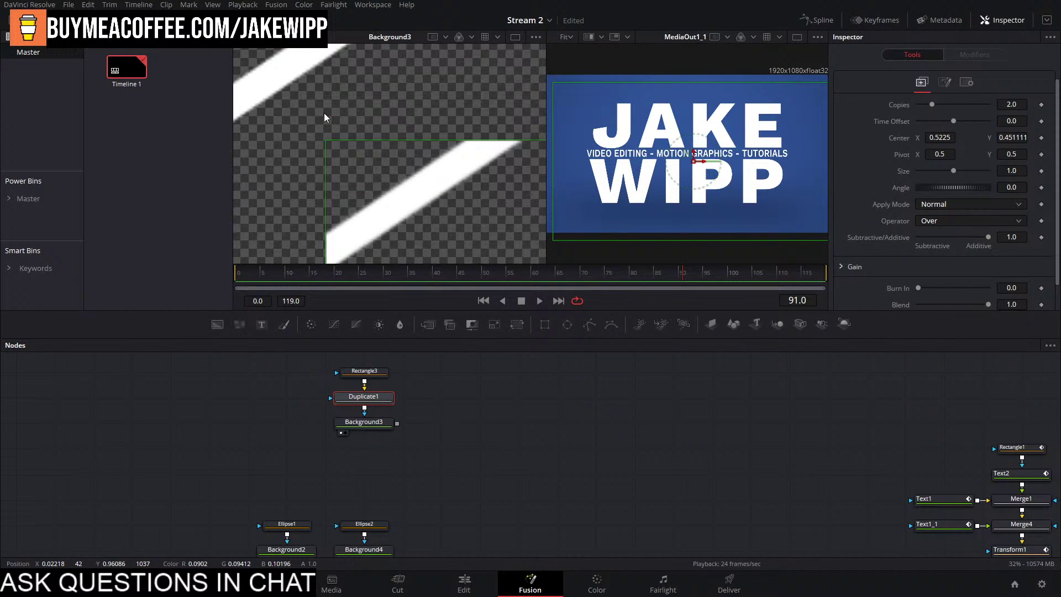
{"action": "scroll", "coordinate": [324, 113], "scroll_direction": "down", "scroll_amount": 6}
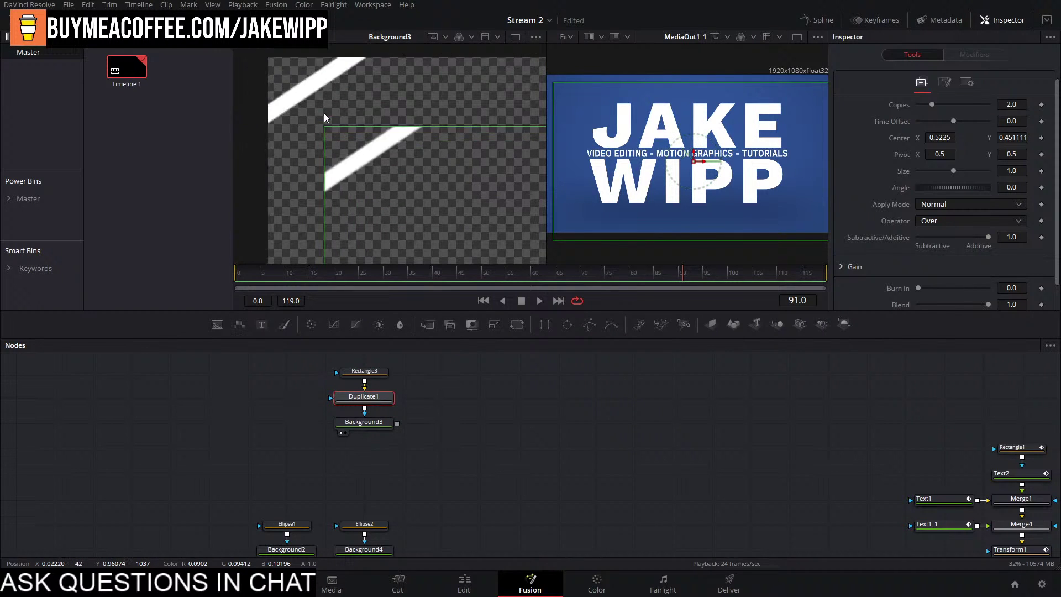
Set the Rectangle3 mask's centre to X 0.5 and Y 0.5, and bring the full frame back into view.
{"action": "left_click", "coordinate": [365, 373]}
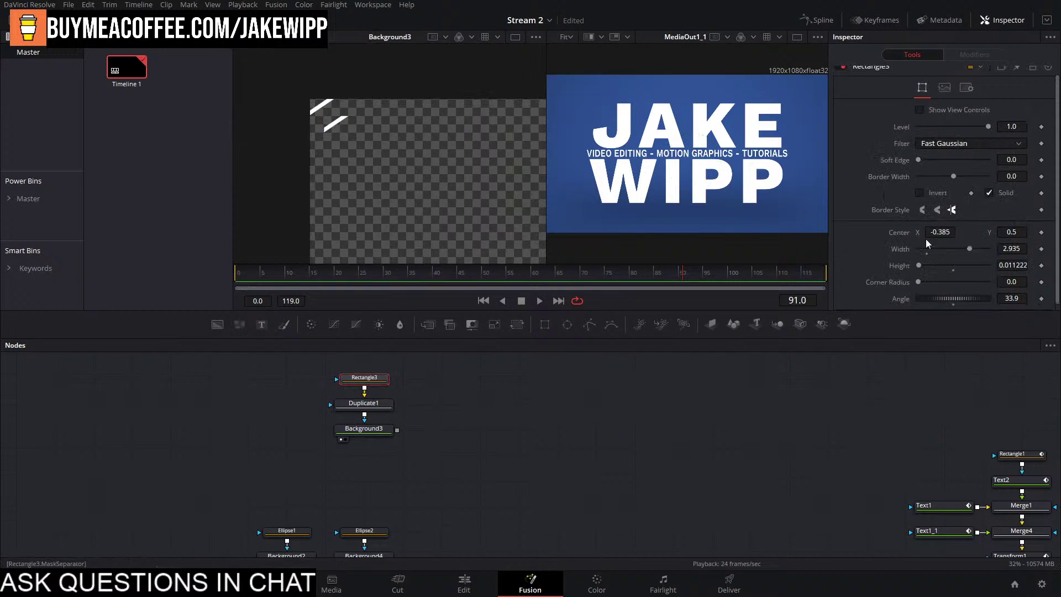
{"action": "type", "text": "5"}
{"action": "key", "text": "Tab"}
{"action": "type", "text": "."}
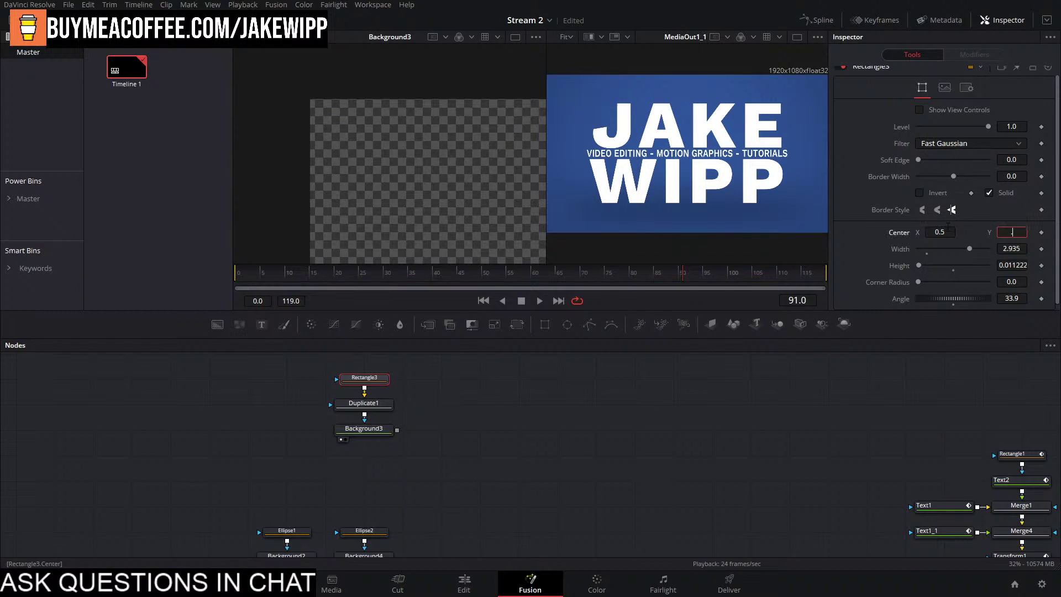
{"action": "type", "text": "5"}
{"action": "key", "text": "Return"}
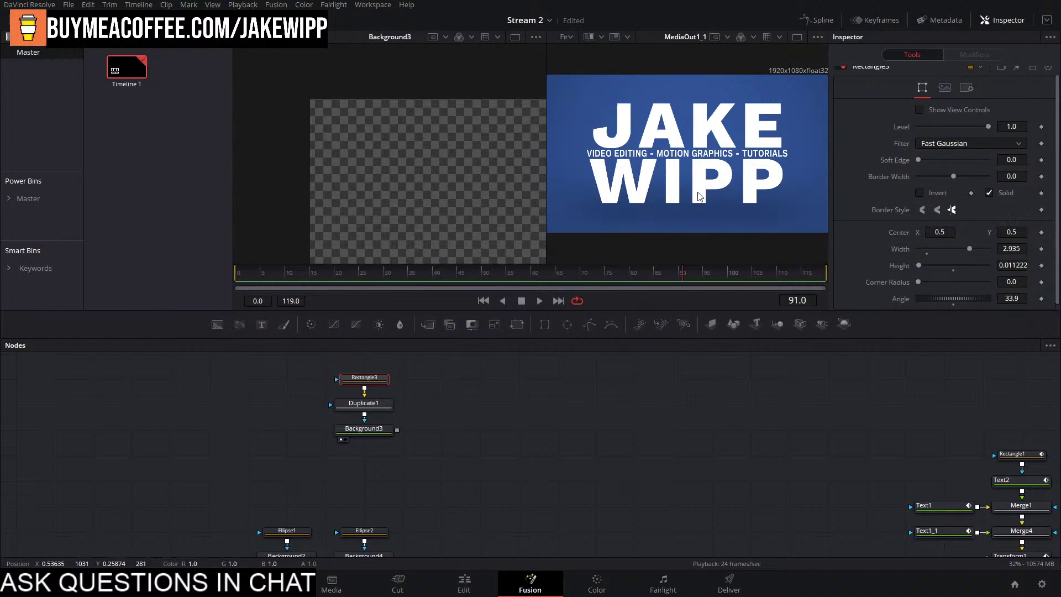
{"action": "scroll", "coordinate": [401, 147], "scroll_direction": "down", "scroll_amount": 4}
{"action": "left_click_drag", "start_coordinate": [463, 133], "coordinate": [388, 139]}
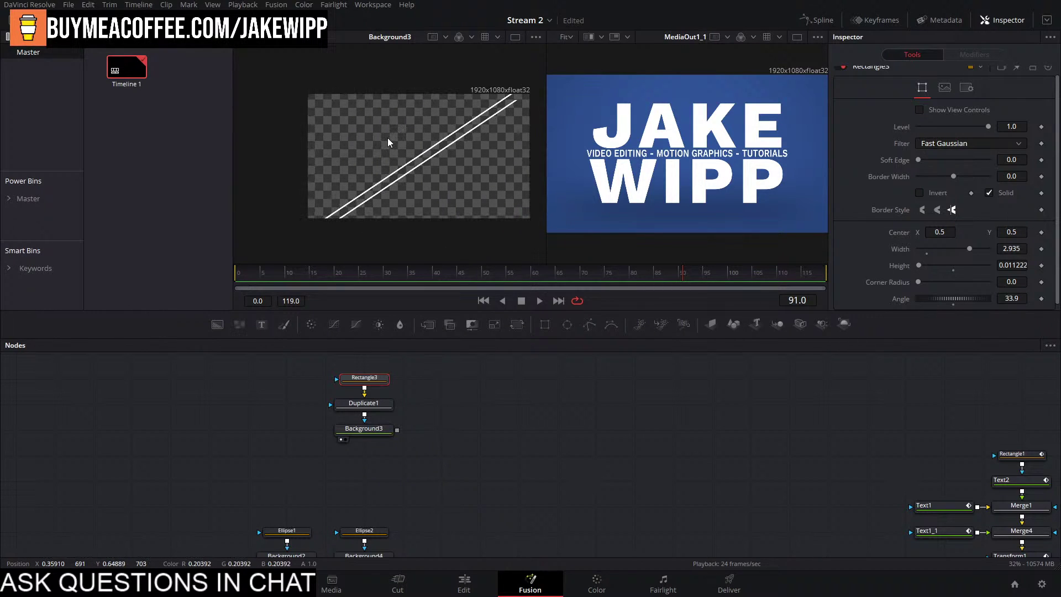
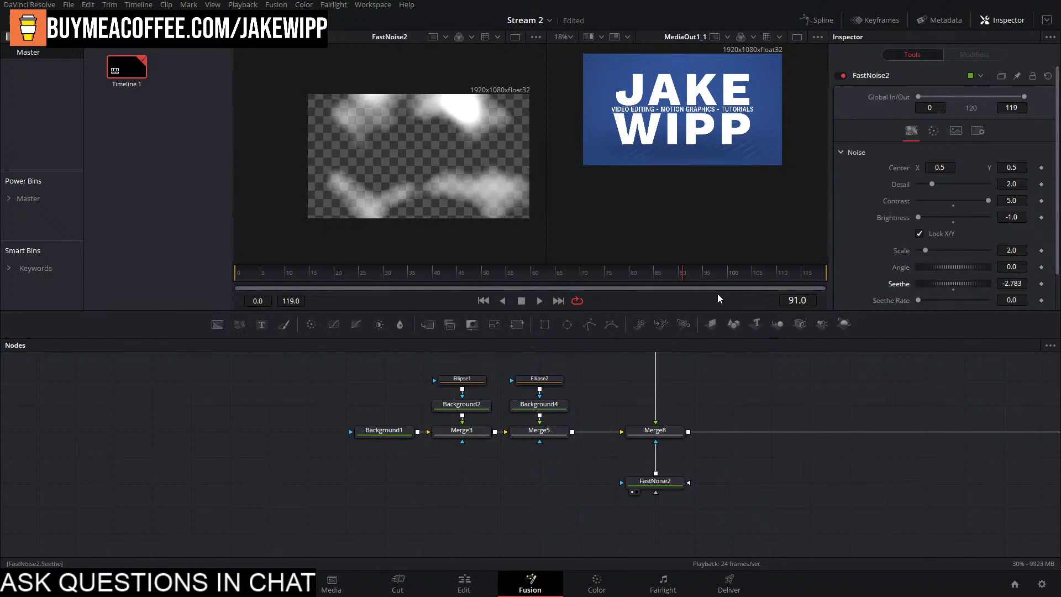
Undo the Seethe change on FastNoise2, set its Seethe Rate to 0.63, and save the project after previewing the animation.
{"action": "key", "text": "ctrl+z"}
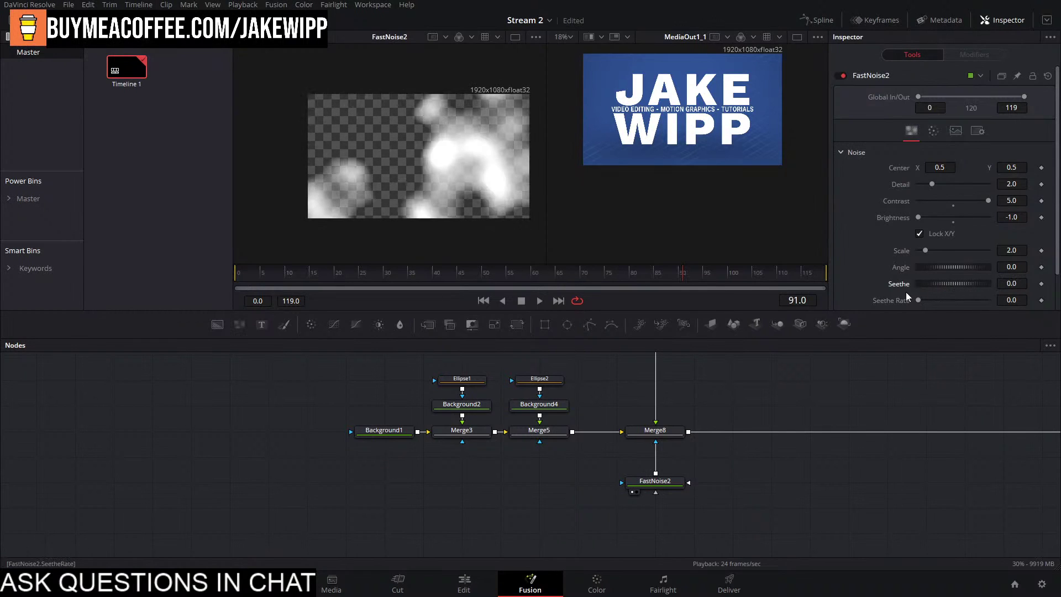
{"action": "left_click_drag", "start_coordinate": [918, 300], "coordinate": [963, 301]}
{"action": "left_click", "coordinate": [914, 360]}
{"action": "key", "text": "space"}
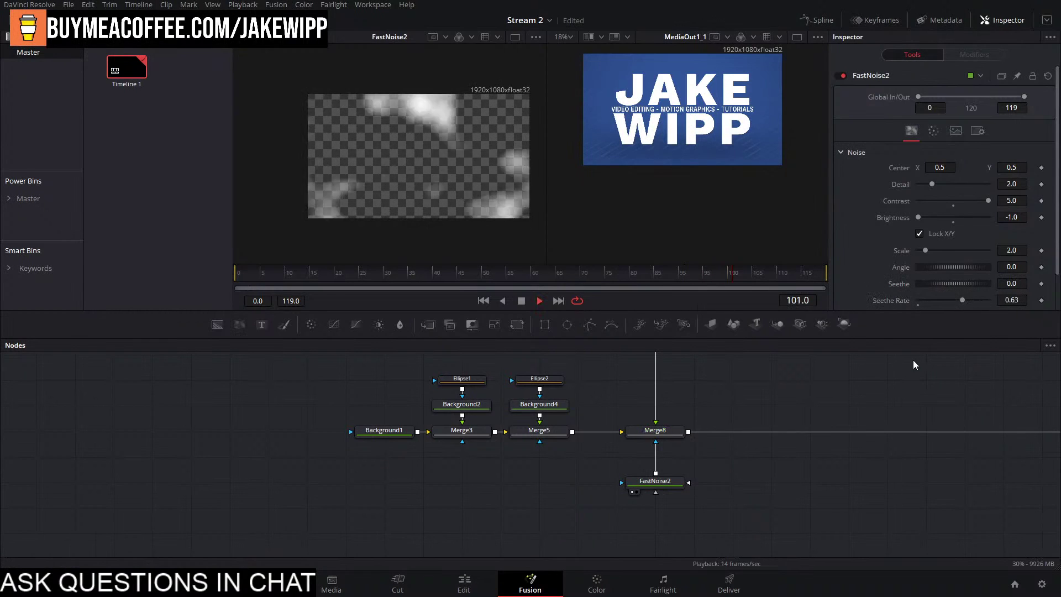
{"action": "key", "text": "space"}
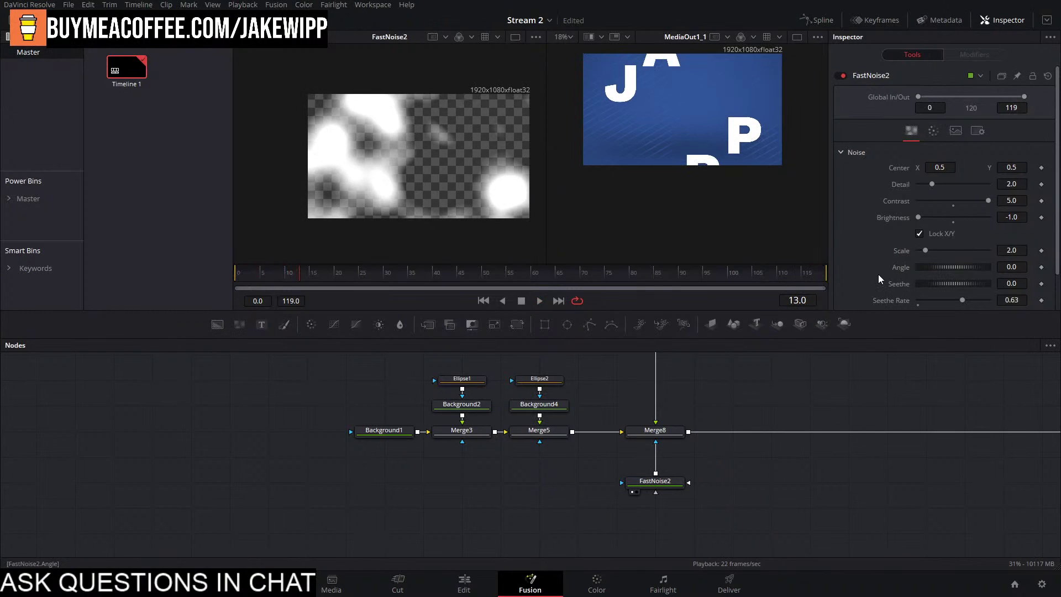
{"action": "key", "text": "ctrl+s"}
{"action": "key", "text": "ctrl+s"}
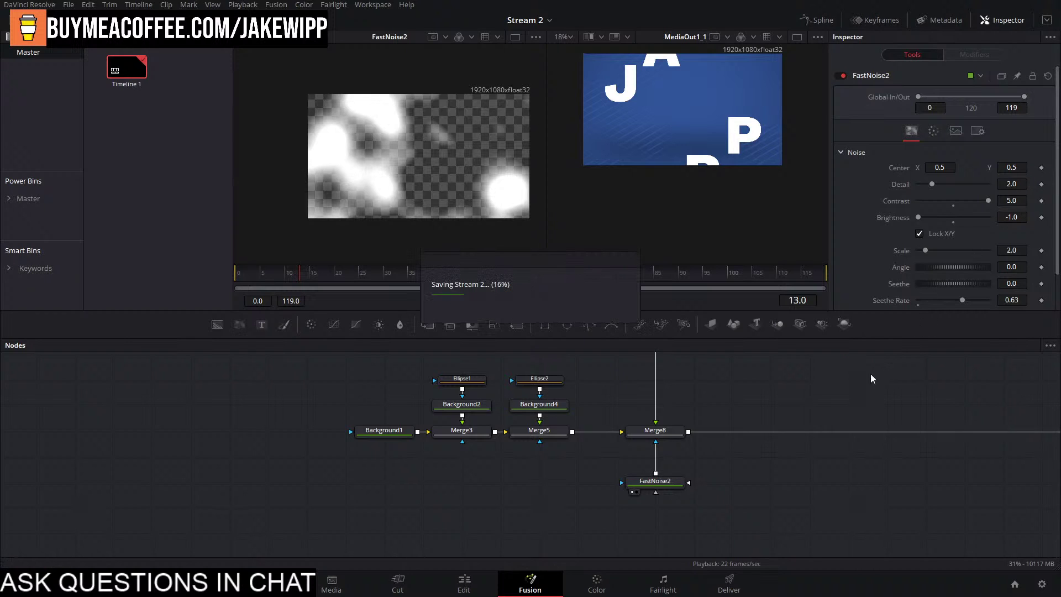
{"action": "left_click_drag", "start_coordinate": [924, 408], "coordinate": [636, 507]}
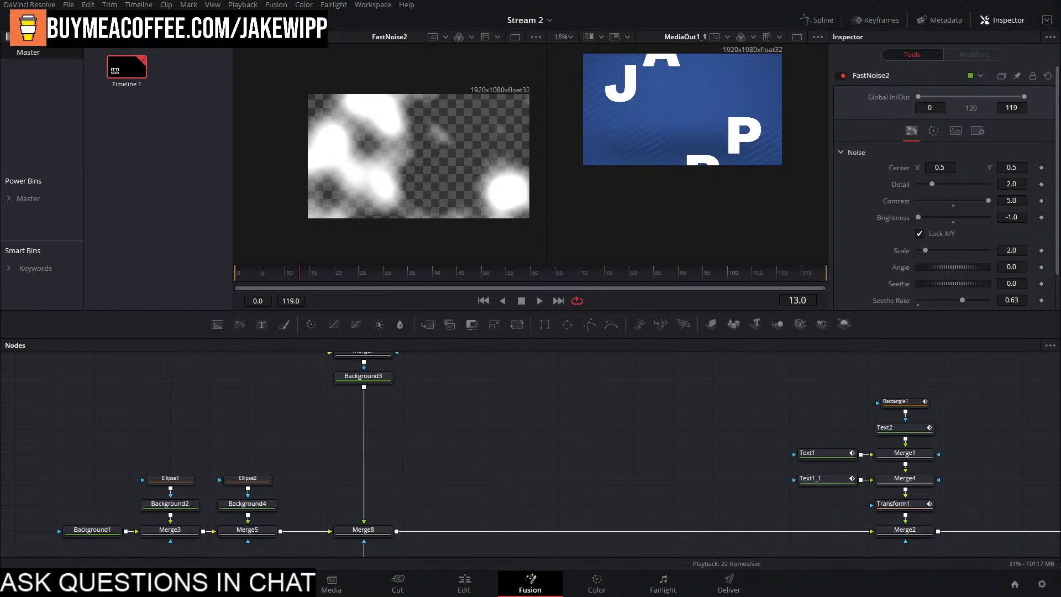
{"action": "left_click_drag", "start_coordinate": [725, 388], "coordinate": [560, 506]}
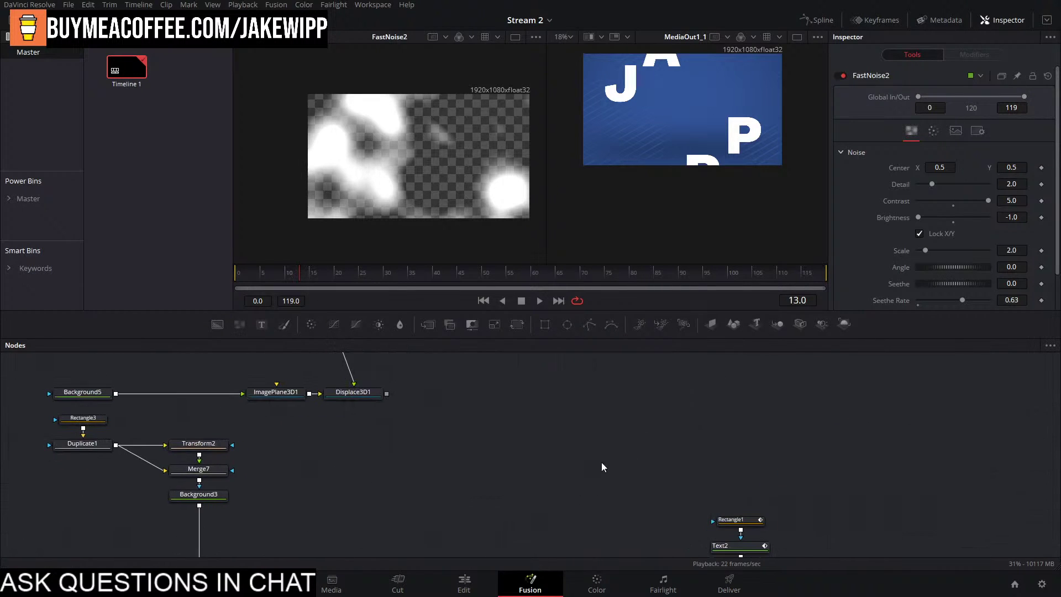
{"action": "left_click_drag", "start_coordinate": [545, 325], "coordinate": [671, 422]}
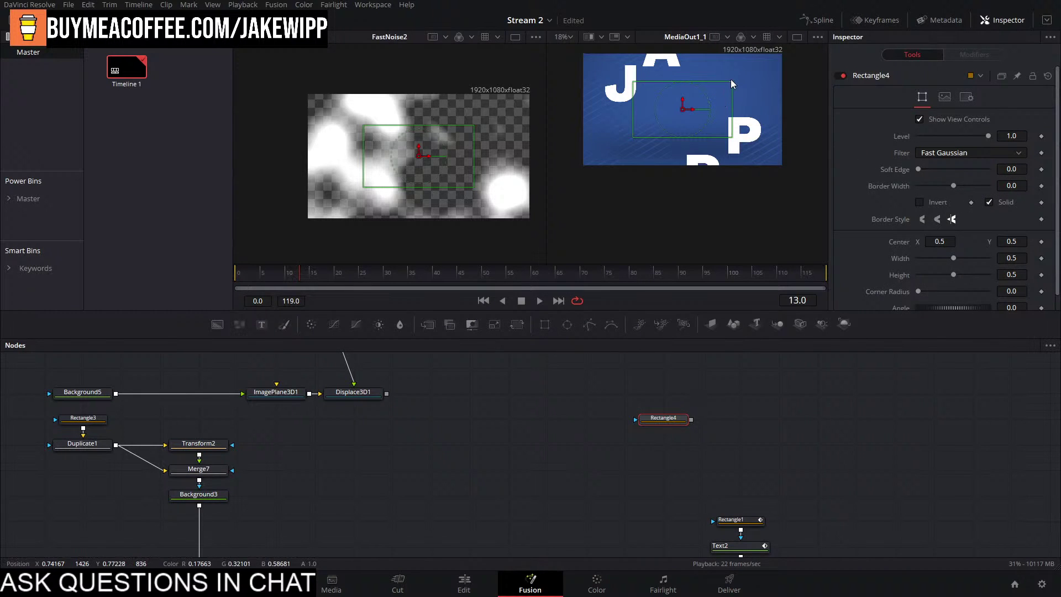
{"action": "left_click_drag", "start_coordinate": [716, 101], "coordinate": [741, 168]}
{"action": "left_click", "coordinate": [628, 383]}
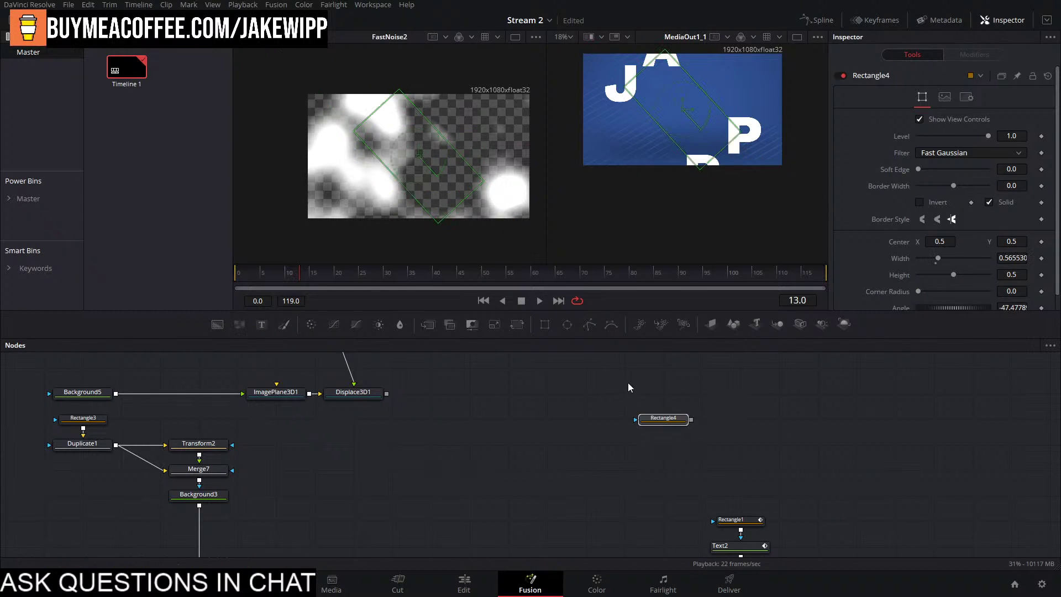
{"action": "left_click_drag", "start_coordinate": [696, 407], "coordinate": [807, 216]}
{"action": "left_click_drag", "start_coordinate": [659, 445], "coordinate": [737, 502]}
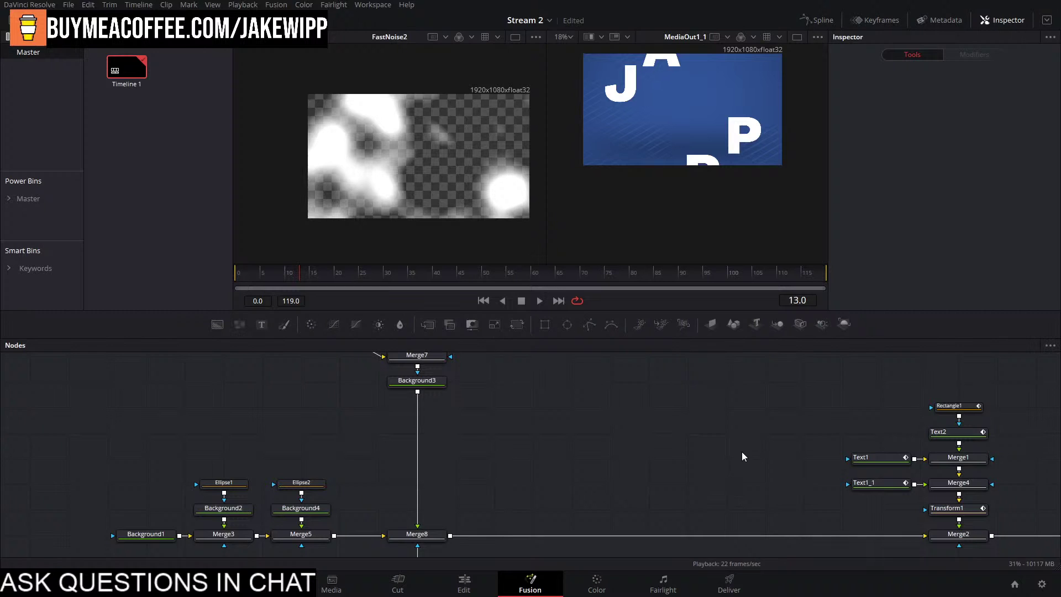
Save the project and move the line-pattern node group, from Rectangle3 to Background3, down closer to Merge8.
{"action": "left_click_drag", "start_coordinate": [742, 452], "coordinate": [646, 419]}
{"action": "key", "text": "ctrl+s"}
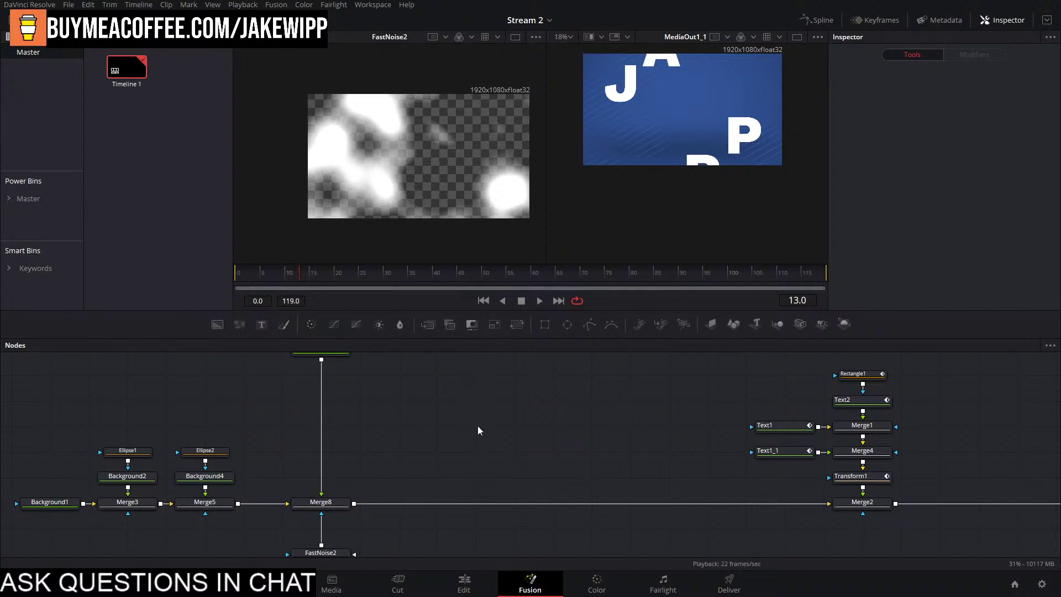
{"action": "left_click_drag", "start_coordinate": [478, 426], "coordinate": [583, 492]}
{"action": "left_click_drag", "start_coordinate": [582, 386], "coordinate": [376, 453]}
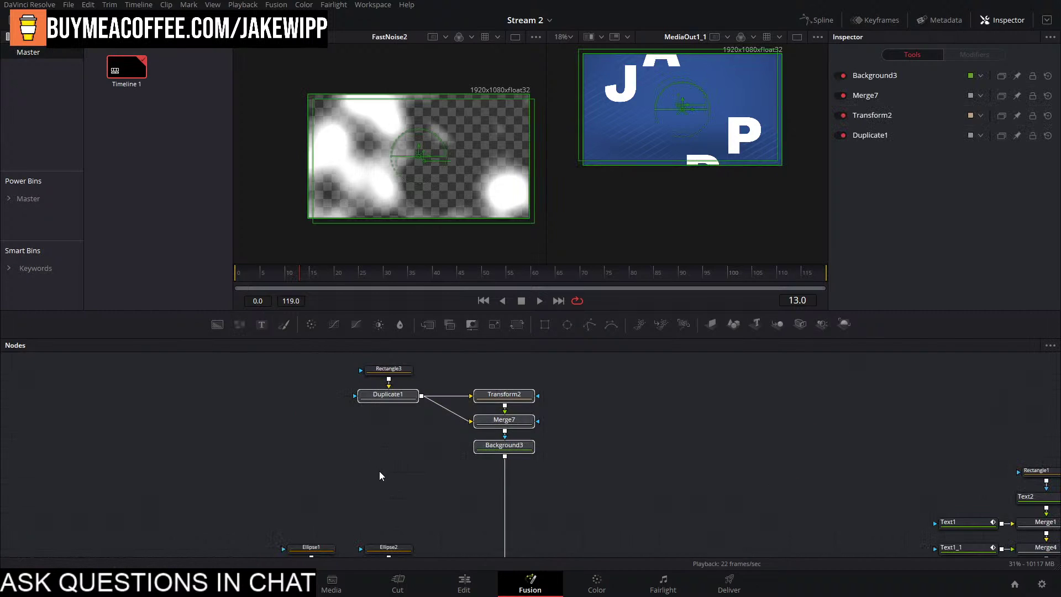
{"action": "left_click", "coordinate": [389, 369], "text": "ctrl"}
{"action": "left_click_drag", "start_coordinate": [529, 400], "coordinate": [529, 477]}
{"action": "left_click", "coordinate": [529, 476]}
{"action": "left_click_drag", "start_coordinate": [611, 466], "coordinate": [677, 376]}
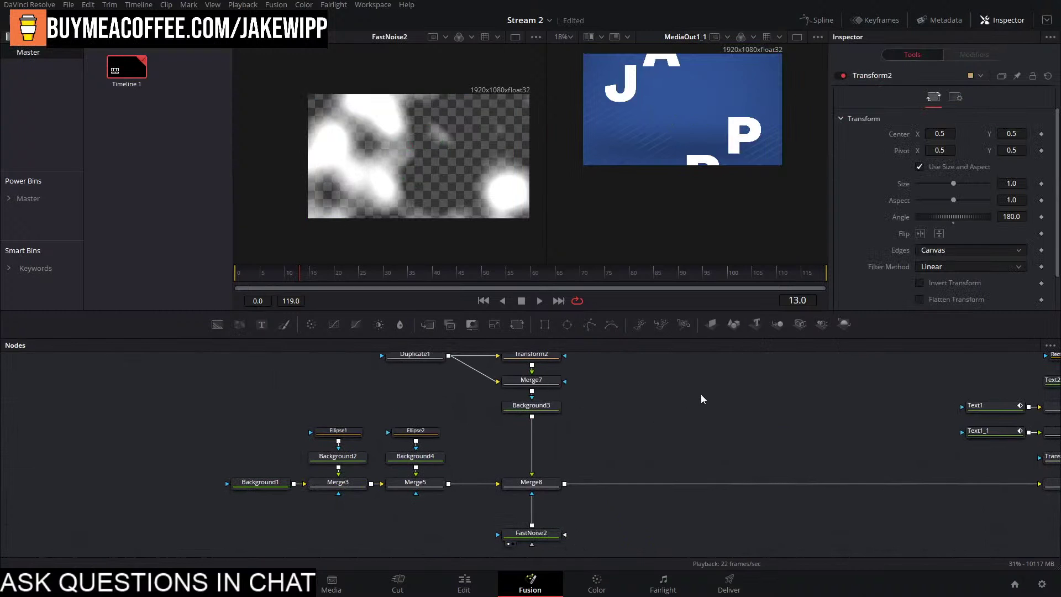
{"action": "scroll", "coordinate": [580, 437], "scroll_direction": "down", "scroll_amount": 6}
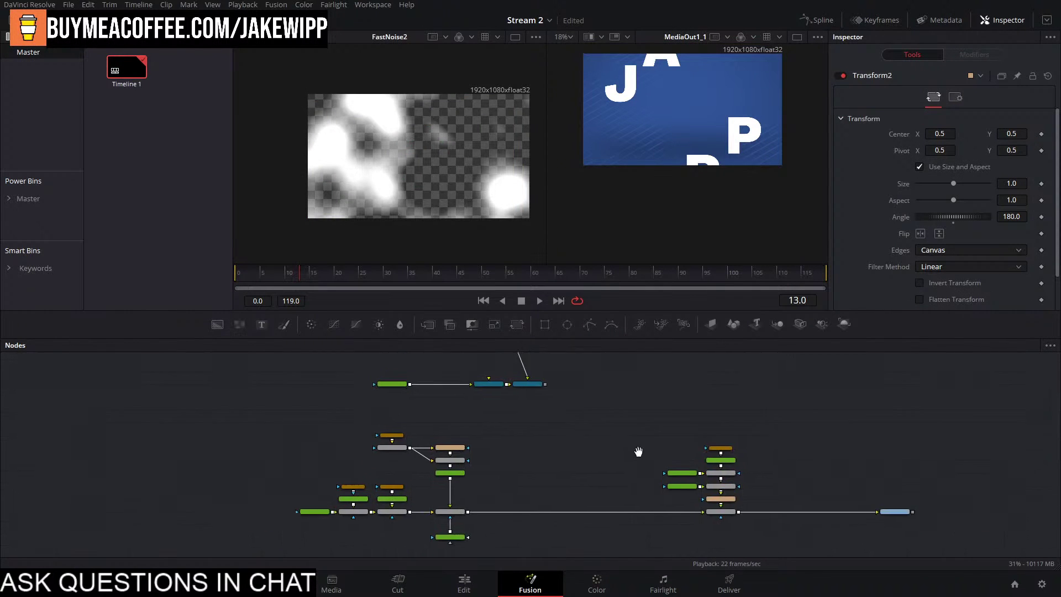
{"action": "left_click_drag", "start_coordinate": [690, 548], "coordinate": [681, 396]}
{"action": "scroll", "coordinate": [672, 432], "scroll_direction": "up", "scroll_amount": 4}
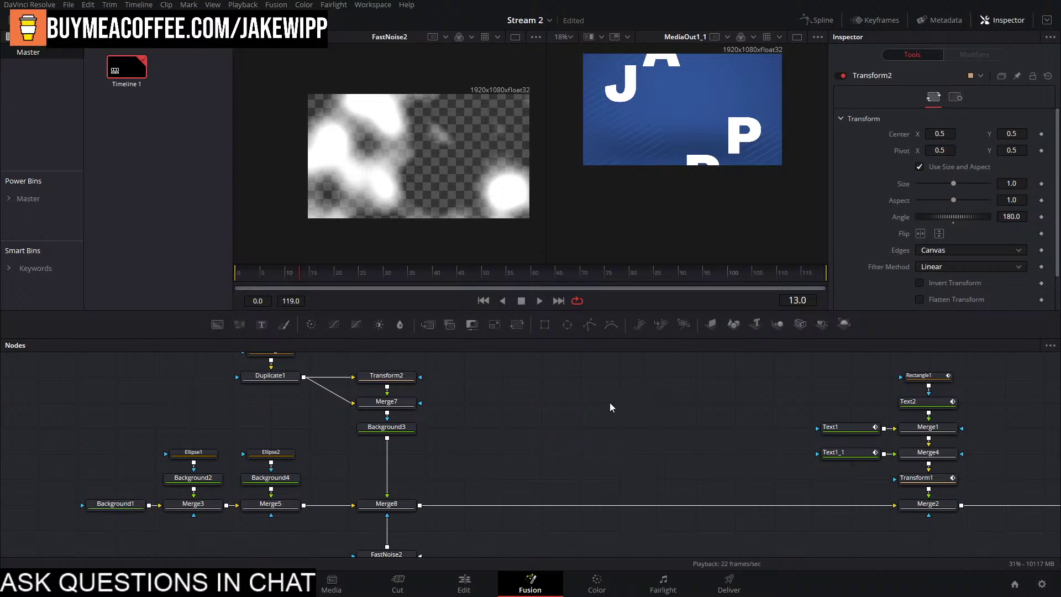
{"action": "scroll", "coordinate": [609, 403], "scroll_direction": "down", "scroll_amount": 4}
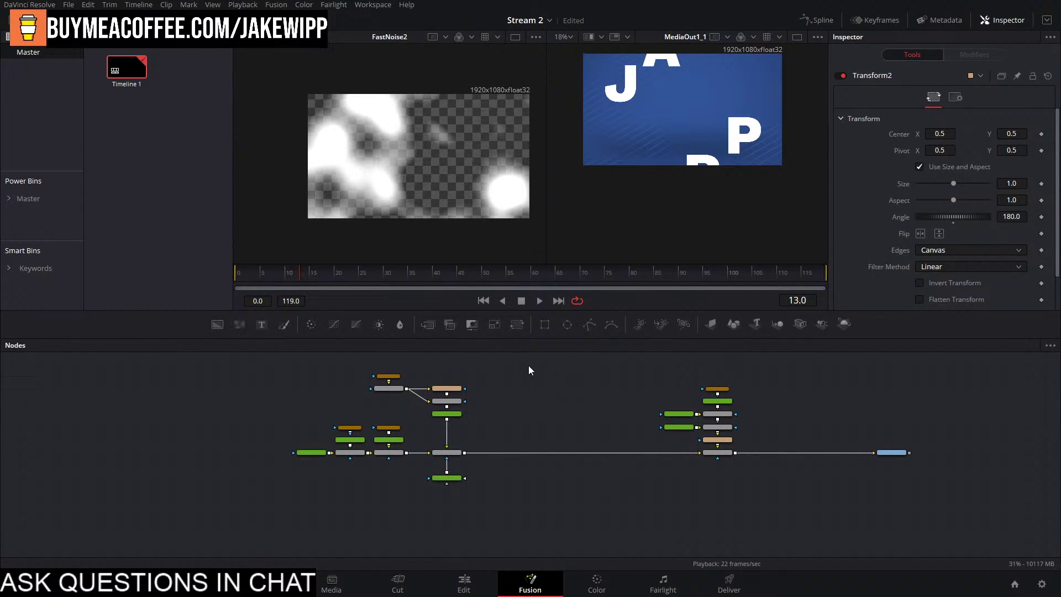
{"action": "scroll", "coordinate": [550, 398], "scroll_direction": "up", "scroll_amount": 2}
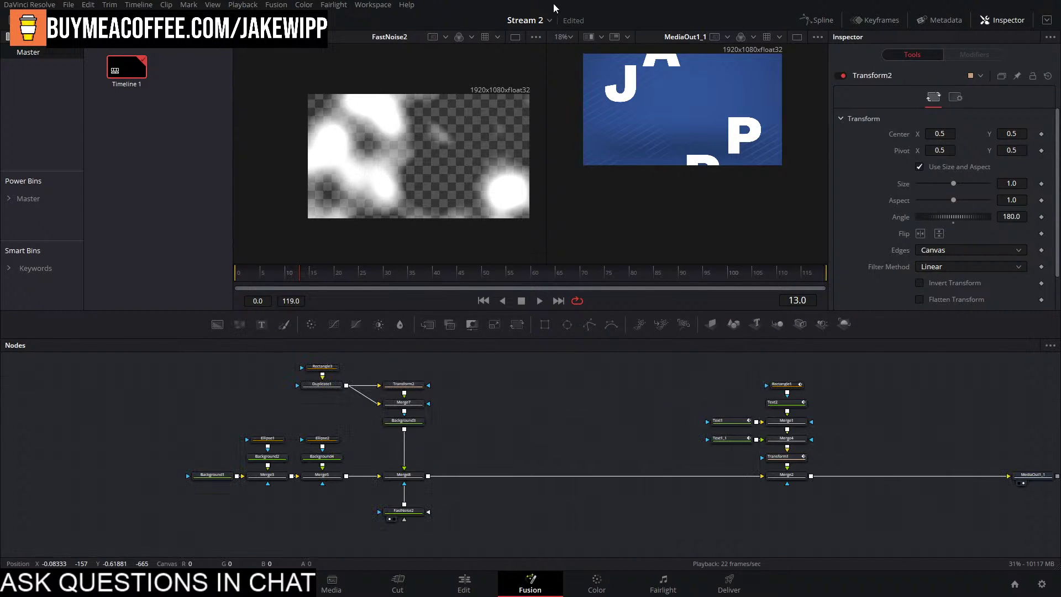
Open the Project Manager to switch to another project.
{"action": "left_click", "coordinate": [69, 5]}
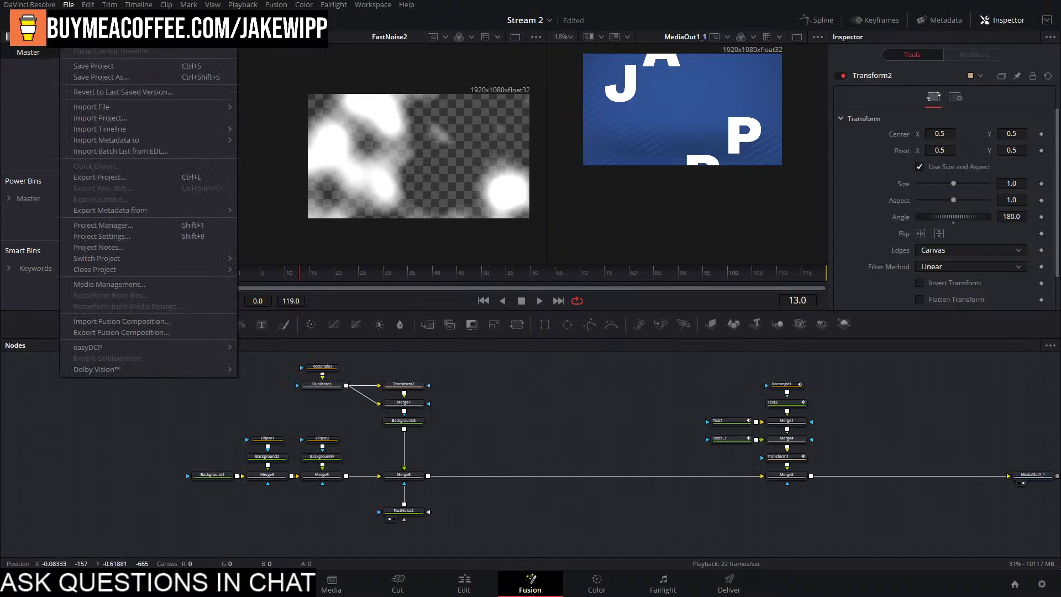
{"action": "left_click", "coordinate": [161, 228]}
{"action": "left_click_drag", "start_coordinate": [565, 105], "coordinate": [1060, 106]}
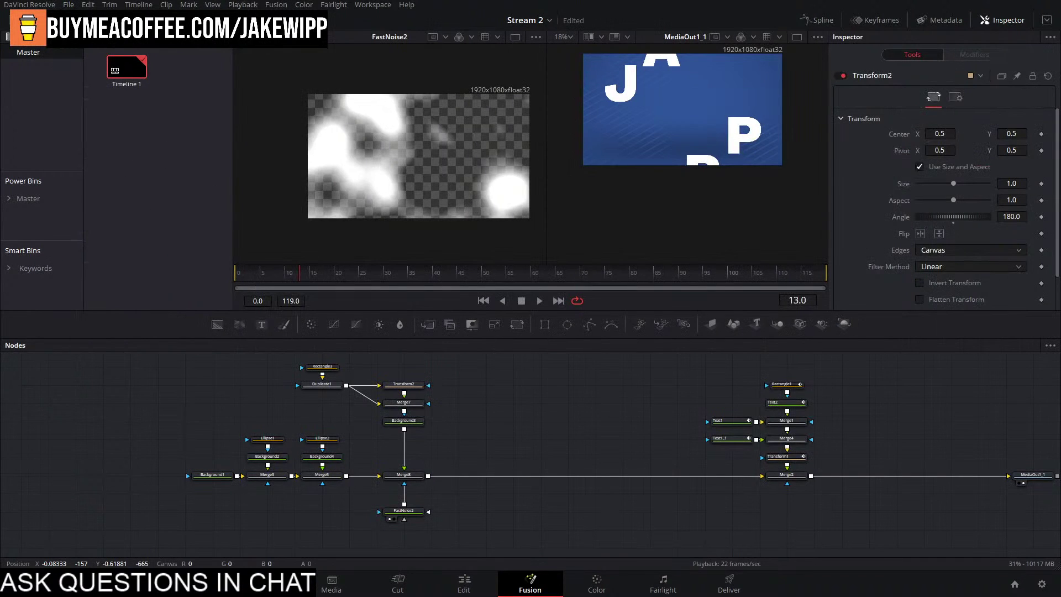
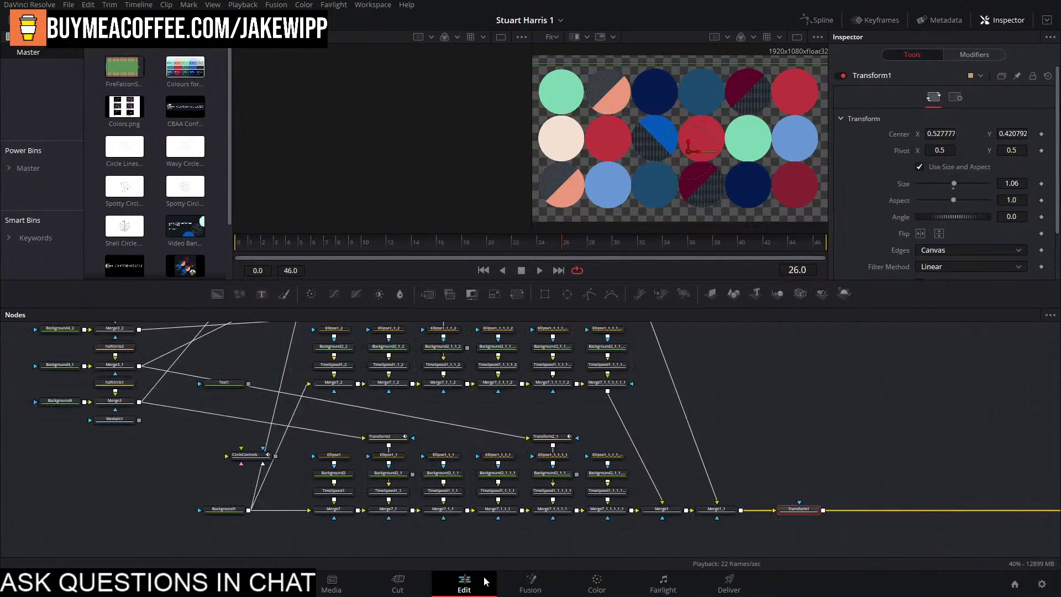
Show the timeline on the Edit page and play the circle animation from its start and again from 01:00:01:00.
{"action": "left_click", "coordinate": [464, 583]}
{"action": "key", "text": "Home"}
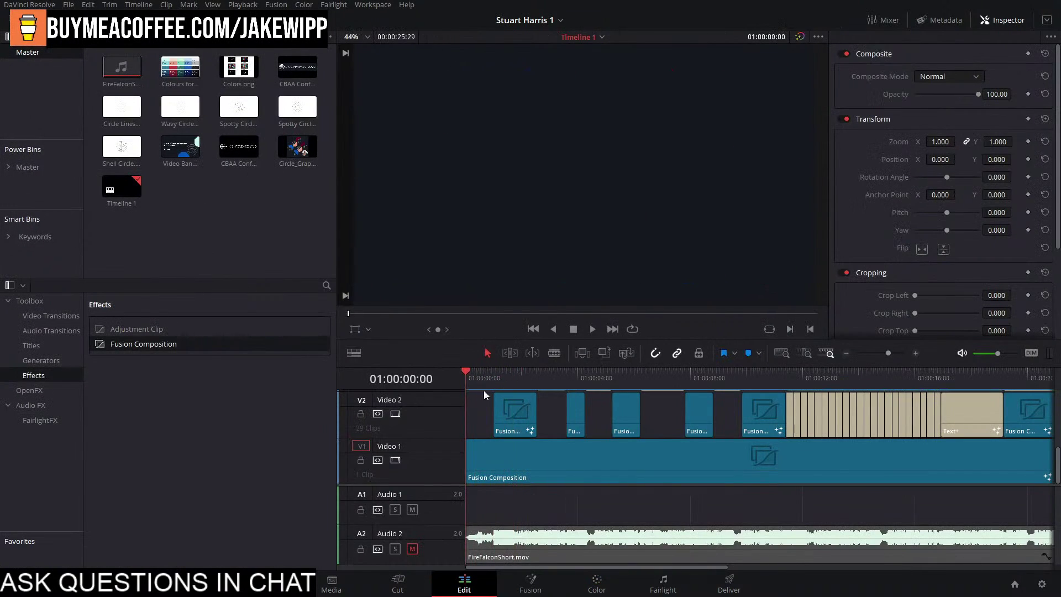
{"action": "left_click", "coordinate": [589, 330]}
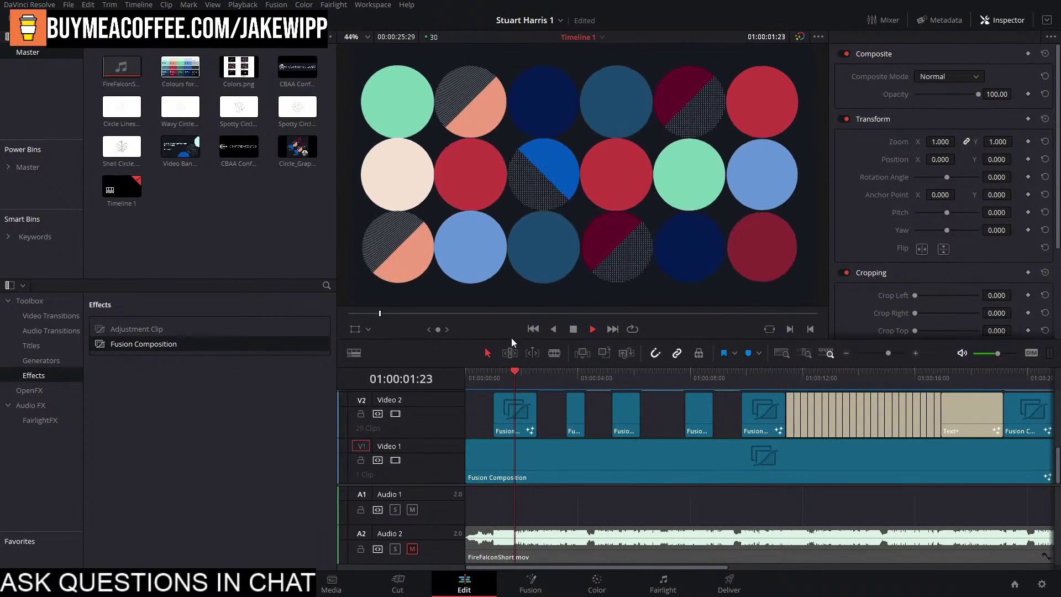
{"action": "left_click", "coordinate": [495, 378]}
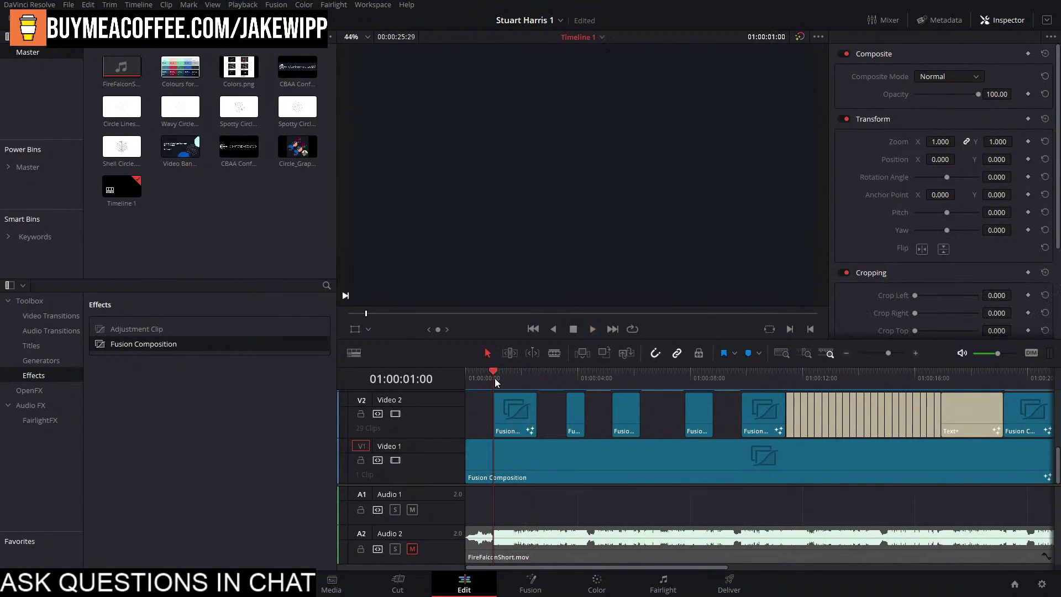
{"action": "key", "text": "space"}
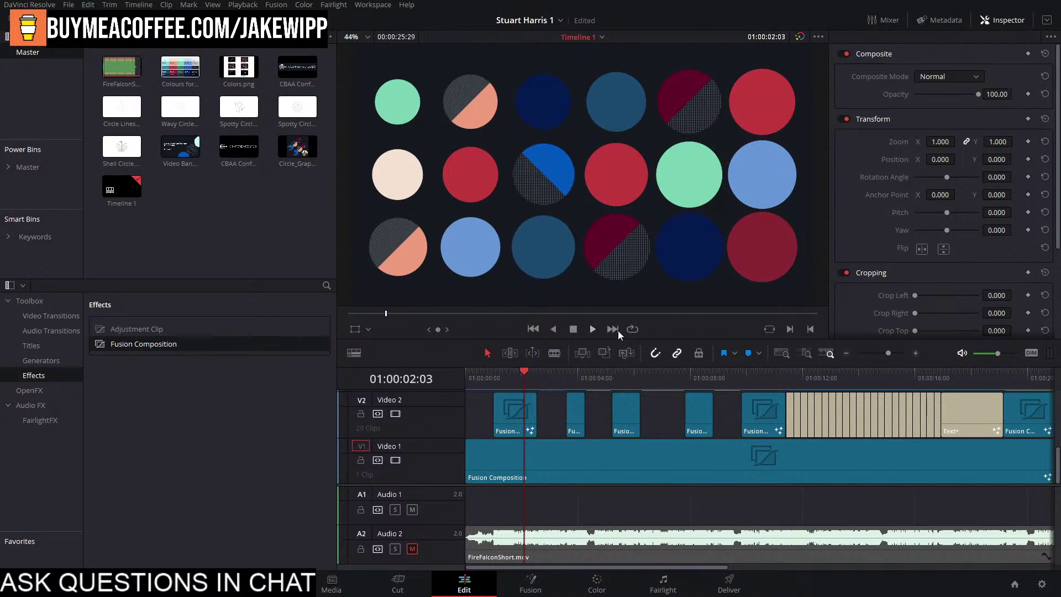
Replay the circle animation on the Edit page timeline from around 01:00:01:00.
{"action": "left_click", "coordinate": [515, 380]}
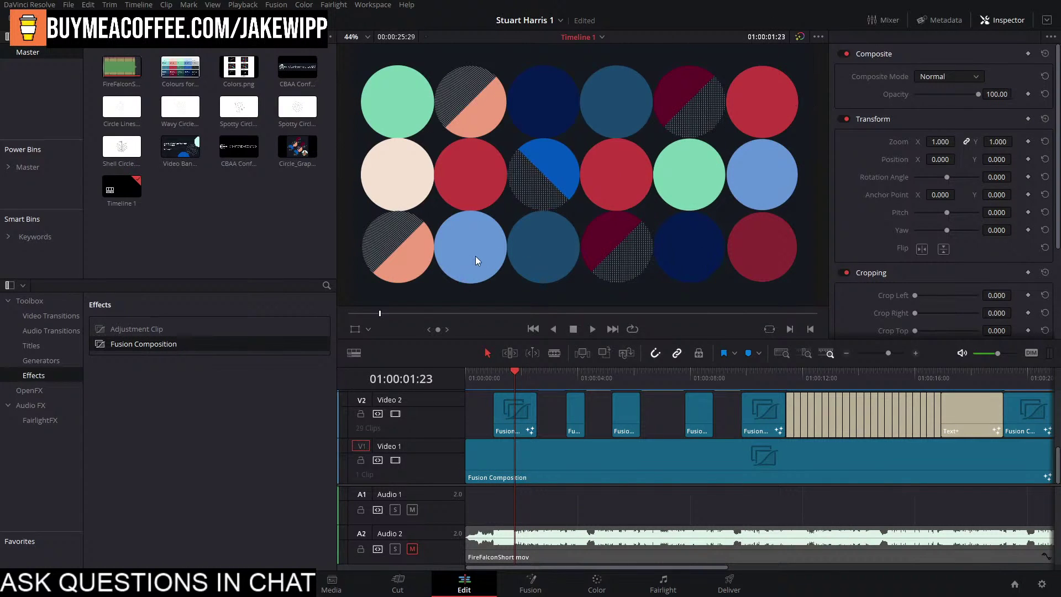
{"action": "left_click", "coordinate": [496, 378]}
{"action": "key", "text": "space"}
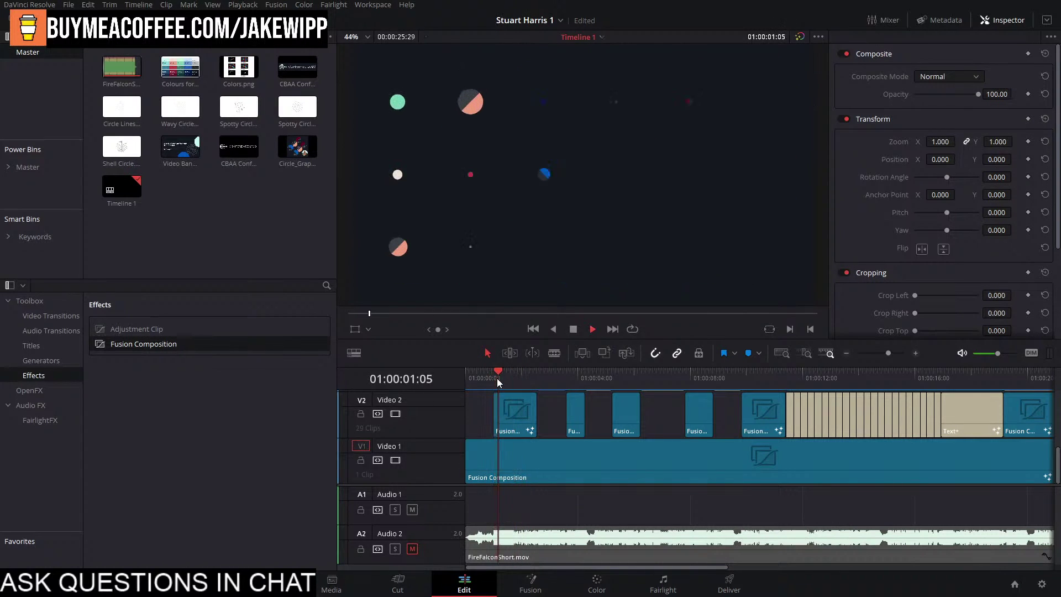
{"action": "left_click", "coordinate": [496, 380]}
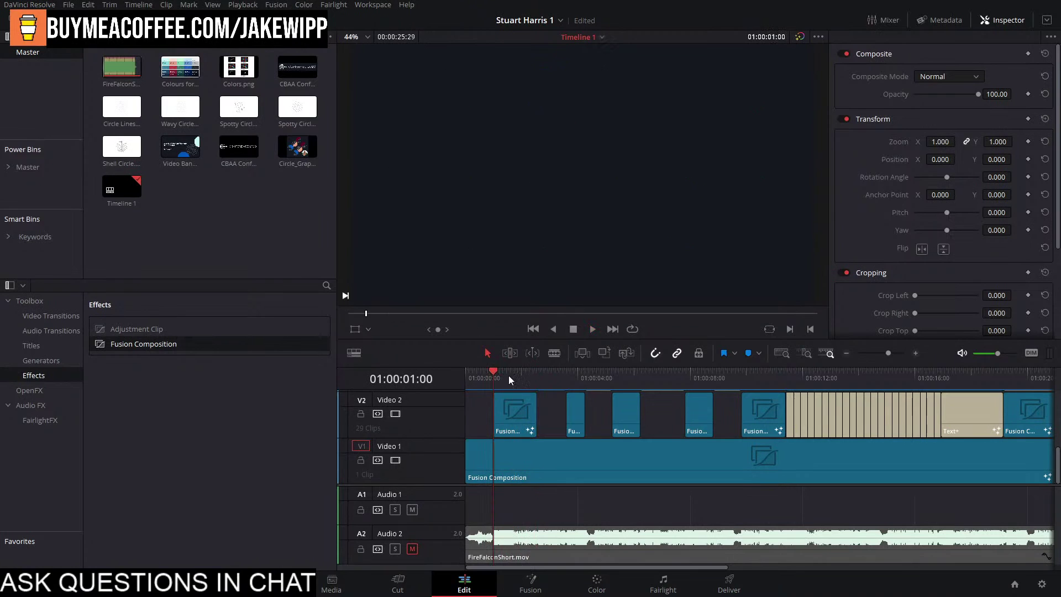
Open the first Fusion composition clip on the Video 2 track, holding the circle animation, in the Fusion page.
{"action": "left_click", "coordinate": [509, 376]}
{"action": "left_click", "coordinate": [512, 409]}
{"action": "left_click", "coordinate": [531, 584]}
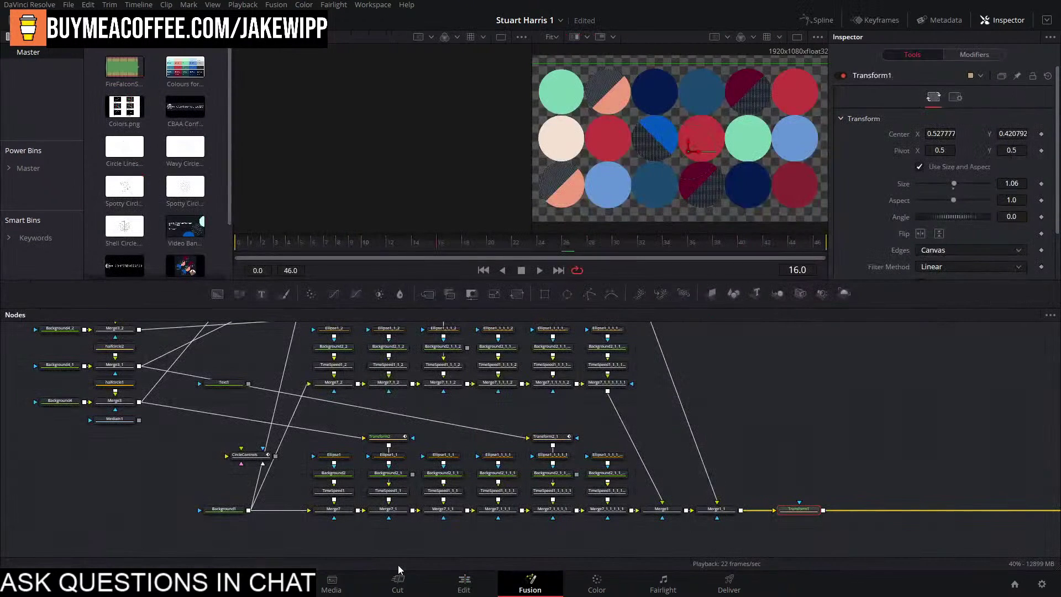
Examine the bottom row's ellipse masks by viewing Ellipse1 and Ellipse1_1 and selecting Ellipse1_1_1.
{"action": "left_click_drag", "start_coordinate": [463, 437], "coordinate": [626, 457]}
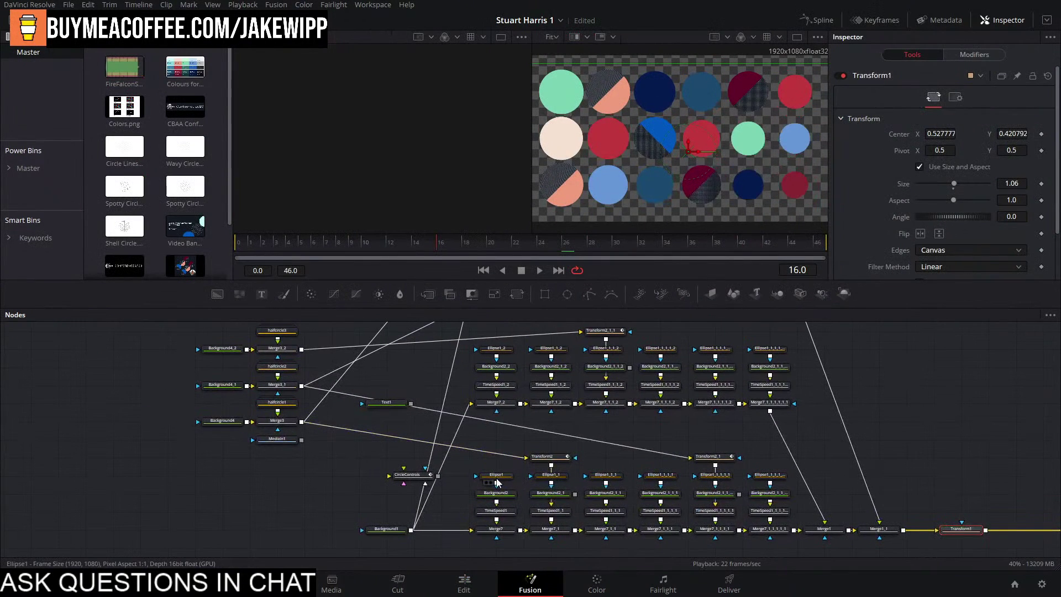
{"action": "left_click", "coordinate": [501, 478]}
{"action": "key", "text": "1"}
{"action": "left_click", "coordinate": [561, 480]}
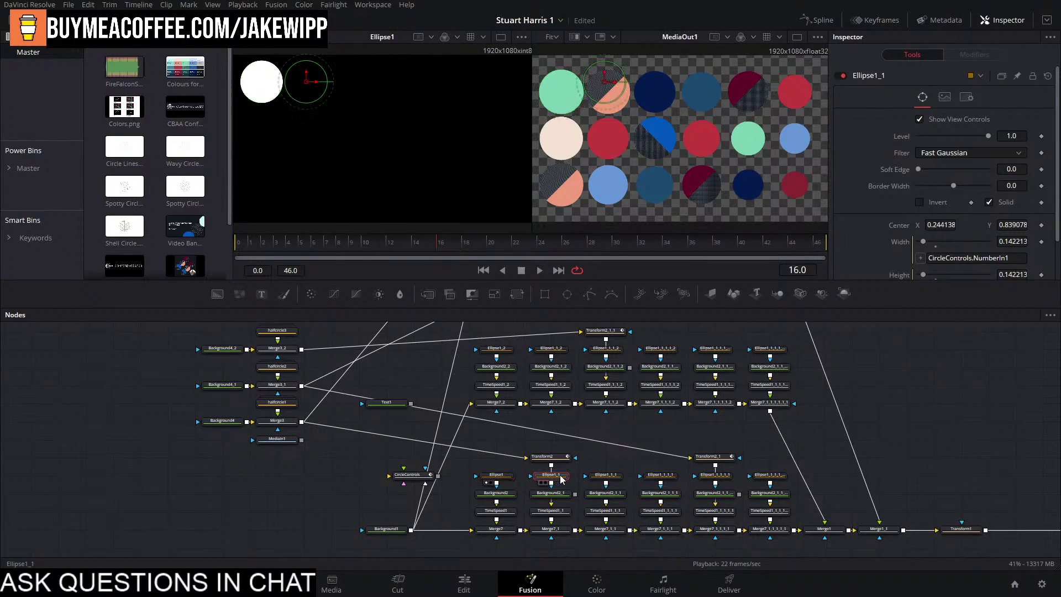
{"action": "key", "text": "2"}
{"action": "left_click", "coordinate": [496, 479]}
{"action": "key", "text": "1"}
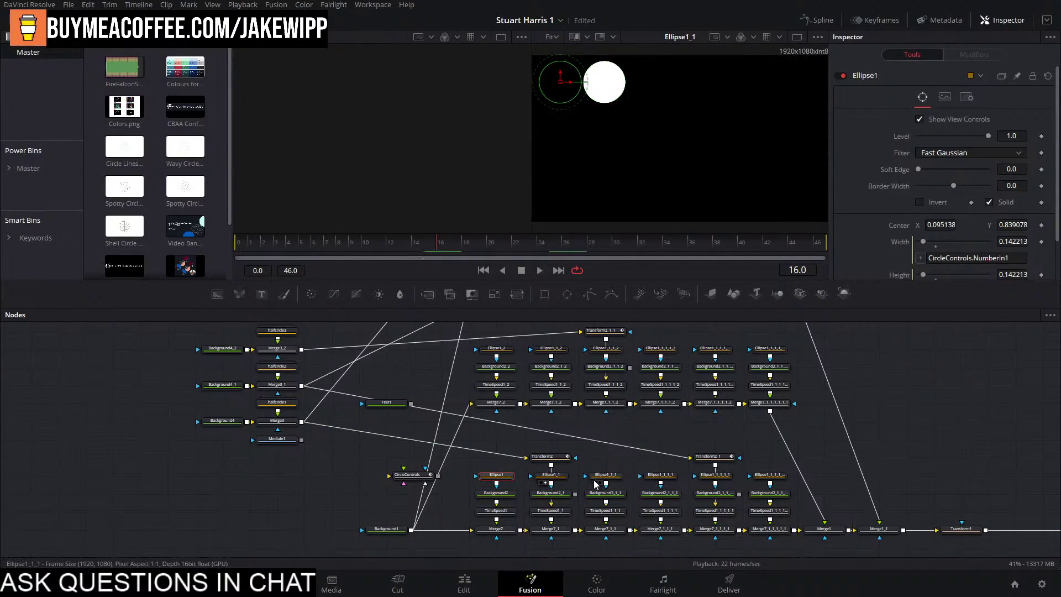
{"action": "left_click", "coordinate": [607, 479]}
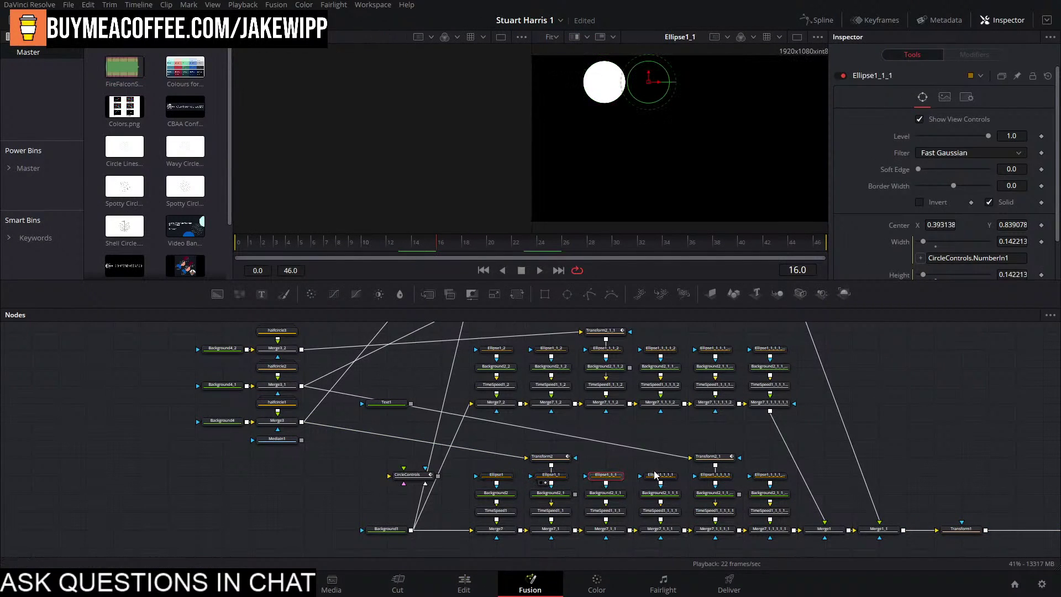
Show MediaOut1 in the second viewer and briefly play the circle grid composition.
{"action": "left_click", "coordinate": [962, 530]}
{"action": "left_click", "coordinate": [972, 502]}
{"action": "key", "text": "2"}
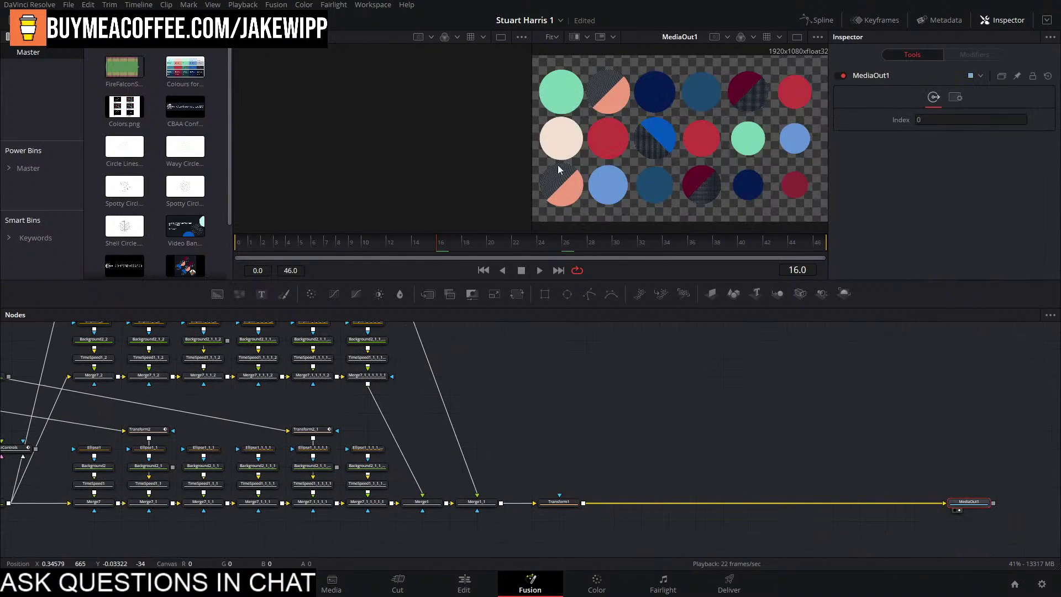
{"action": "left_click_drag", "start_coordinate": [576, 425], "coordinate": [771, 442]}
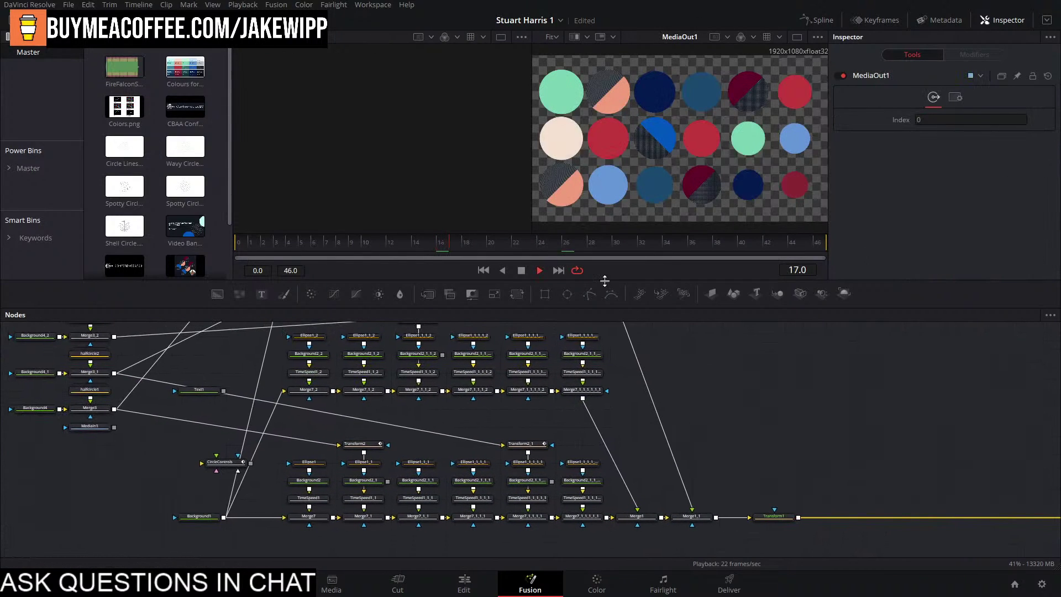
{"action": "key", "text": "space"}
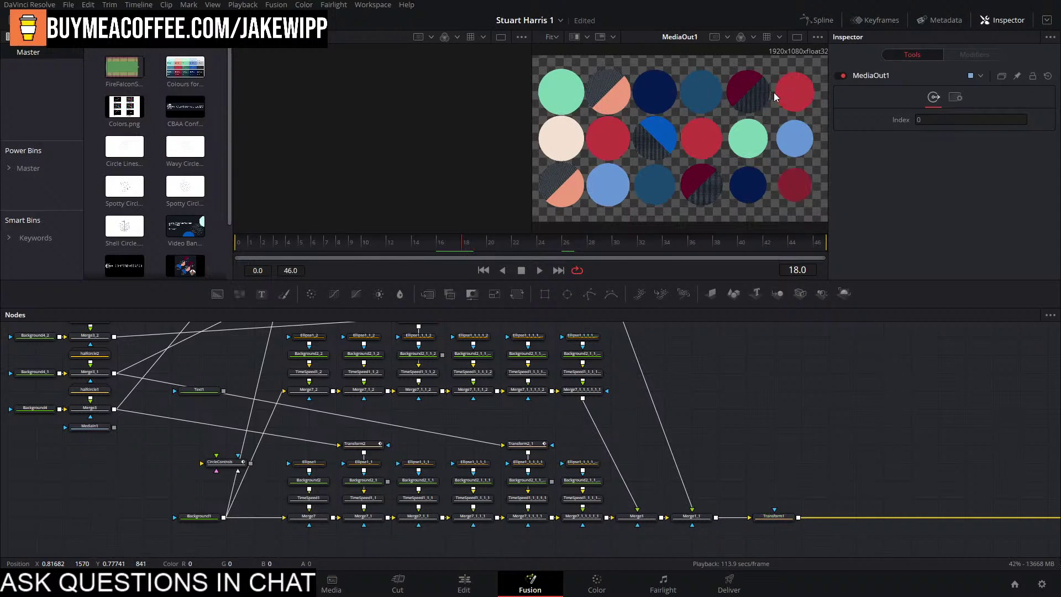
Examine Merge1 and the colour settings of the Background nodes feeding the bottom row of circles.
{"action": "left_click_drag", "start_coordinate": [648, 367], "coordinate": [651, 382]}
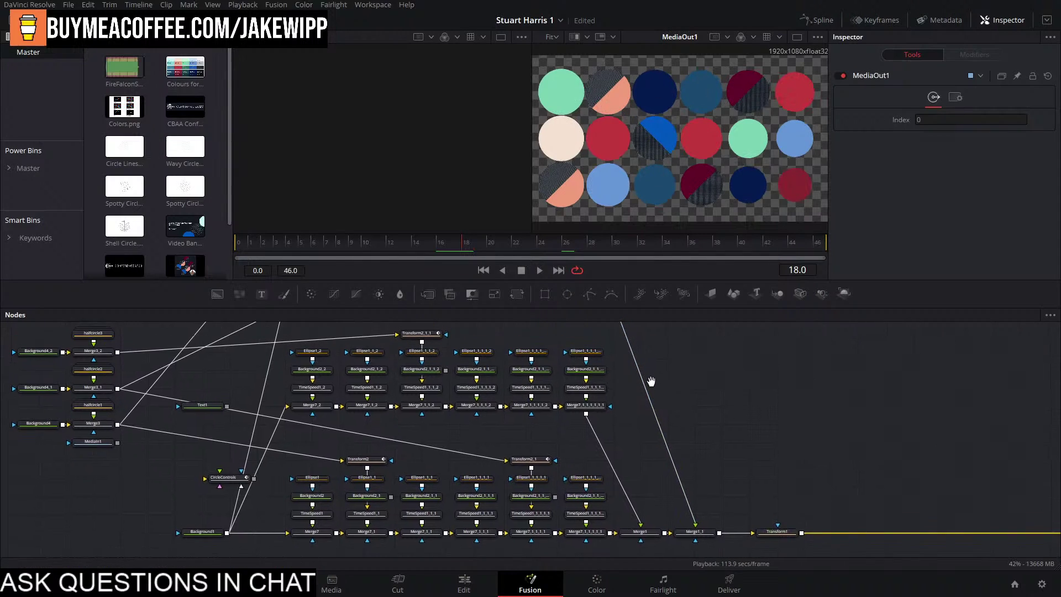
{"action": "scroll", "coordinate": [442, 485], "scroll_direction": "down", "scroll_amount": 2}
{"action": "left_click", "coordinate": [650, 508]}
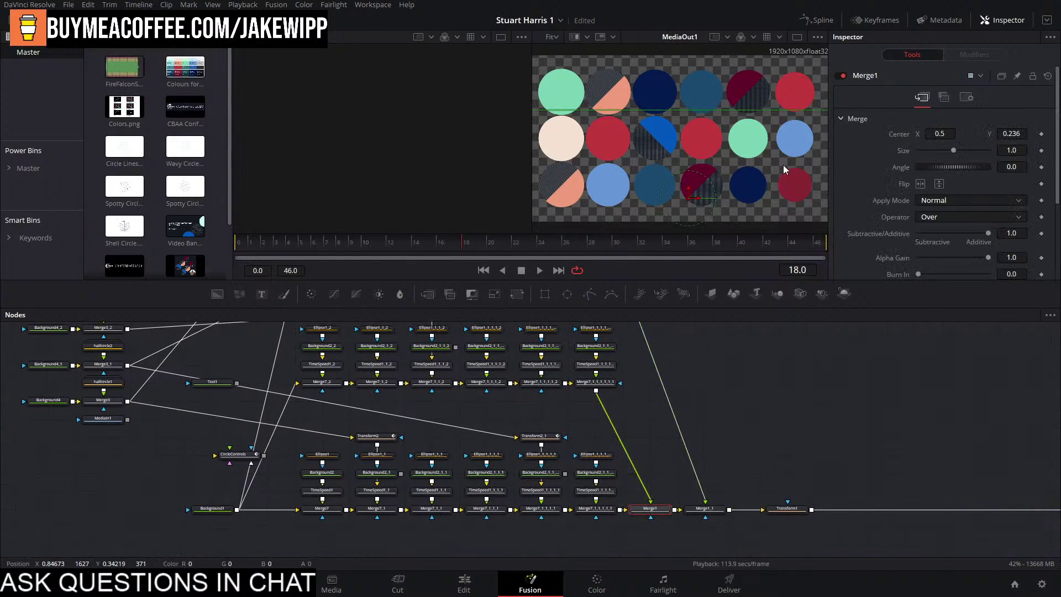
{"action": "left_click_drag", "start_coordinate": [447, 360], "coordinate": [492, 374]}
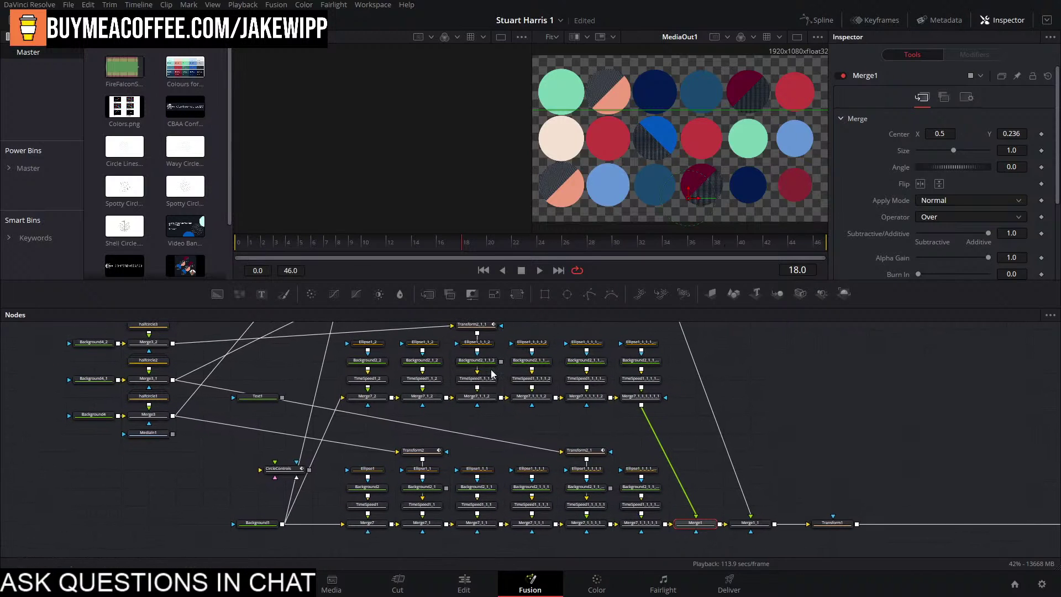
{"action": "left_click", "coordinate": [476, 488]}
{"action": "left_click", "coordinate": [532, 488]}
{"action": "left_click", "coordinate": [648, 489]}
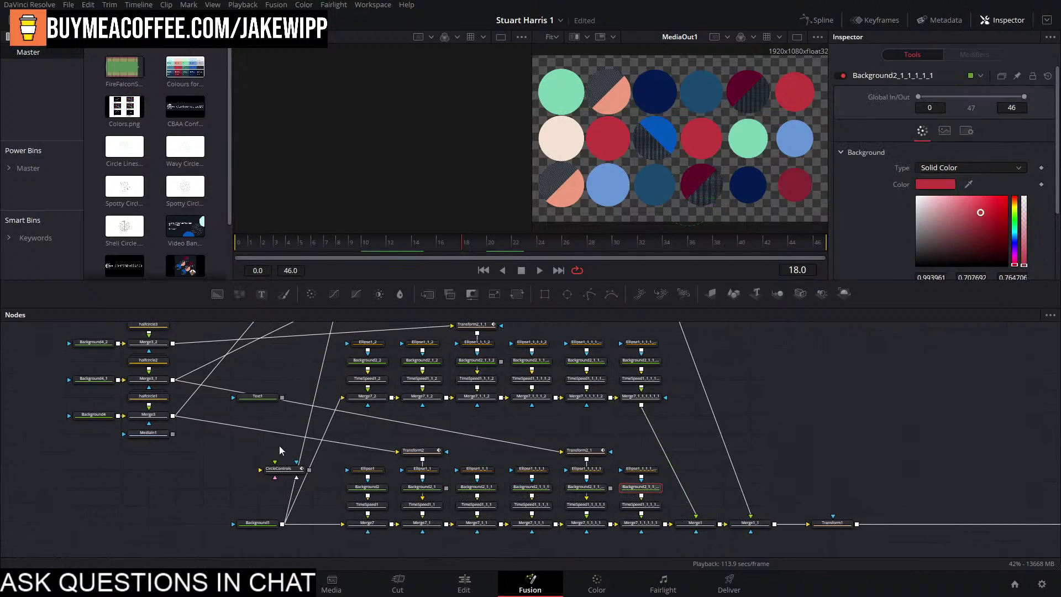
View the half-circle composites Merge3_2, Merge3_1 and Merge3 in the first viewer and inspect the Transform2 settings.
{"action": "left_click_drag", "start_coordinate": [201, 441], "coordinate": [322, 445]}
{"action": "left_click_drag", "start_coordinate": [125, 353], "coordinate": [277, 407]}
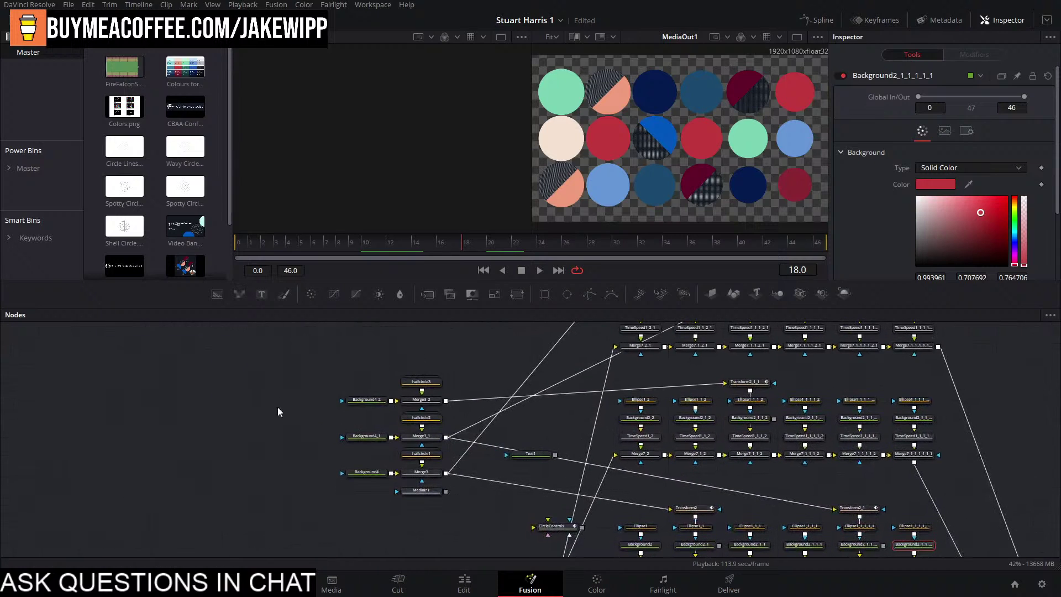
{"action": "left_click", "coordinate": [432, 404]}
{"action": "key", "text": "1"}
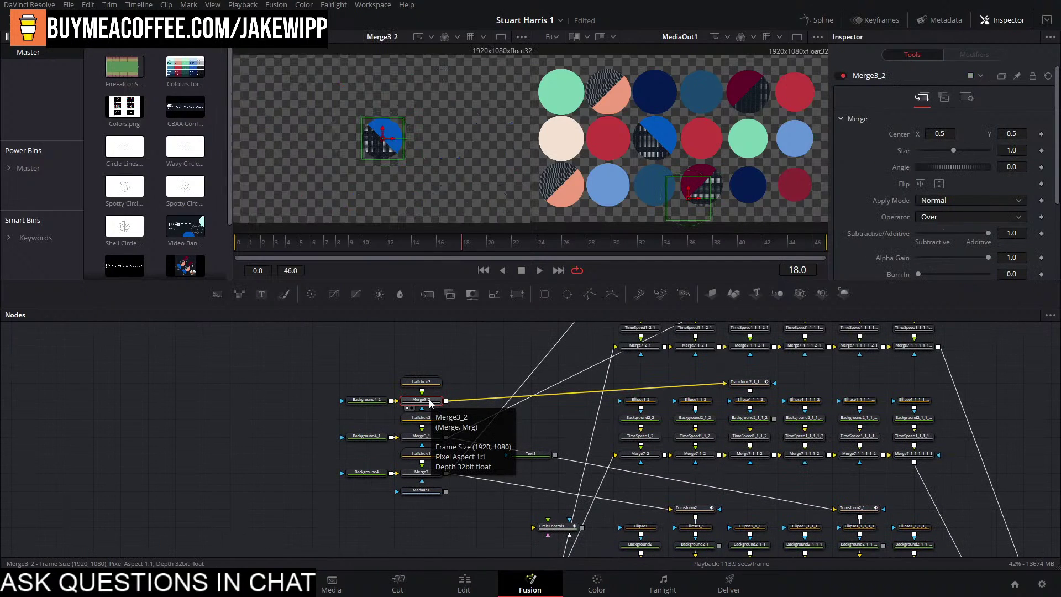
{"action": "left_click", "coordinate": [421, 437]}
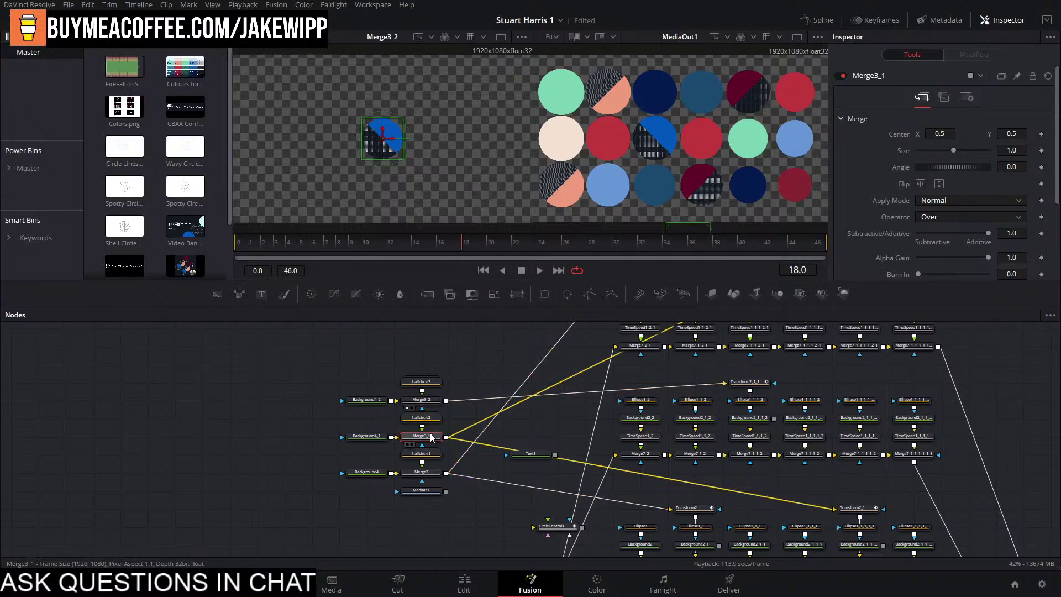
{"action": "key", "text": "1"}
{"action": "left_click", "coordinate": [420, 473]}
{"action": "key", "text": "1"}
{"action": "left_click_drag", "start_coordinate": [419, 474], "coordinate": [240, 445]}
{"action": "left_click", "coordinate": [507, 480]}
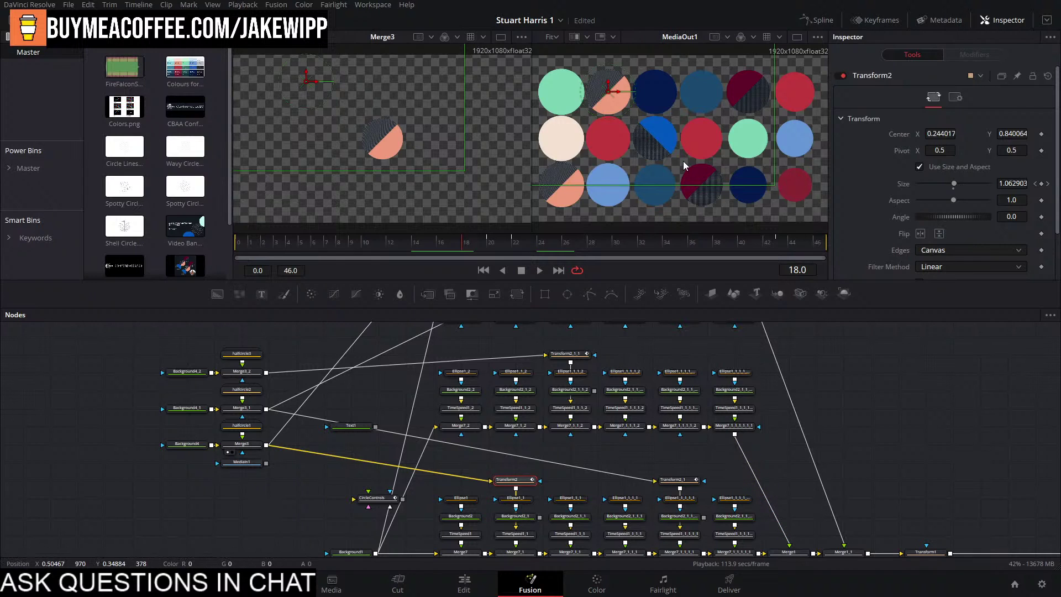
Inspect Ellipse1's width and height expressions, the CircleControls value, and the delays on TimeSpeed1_1 and TimeSpeed1_1_1.
{"action": "scroll", "coordinate": [563, 499], "scroll_direction": "up", "scroll_amount": 2}
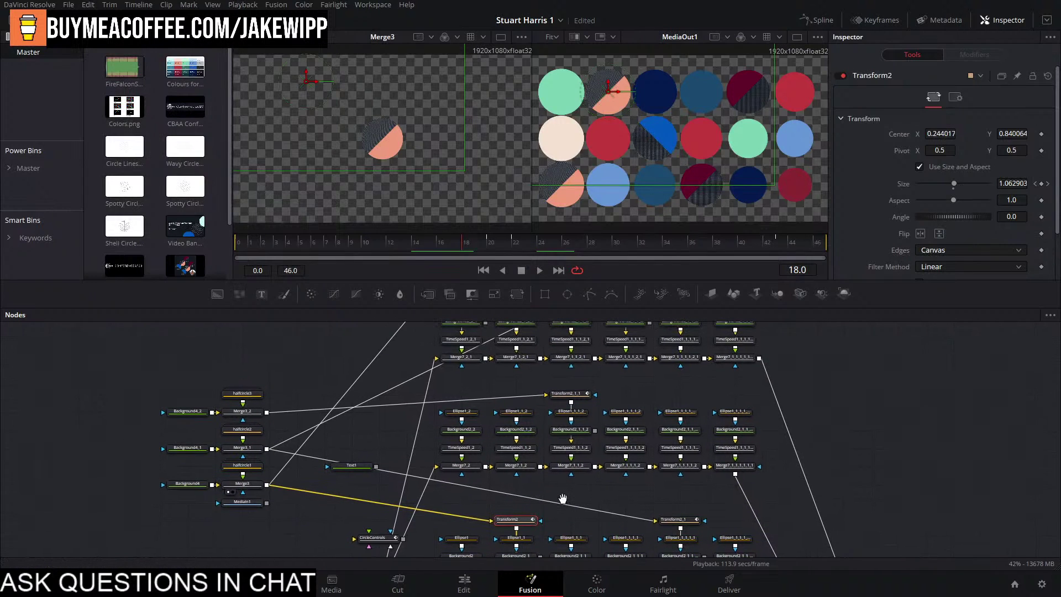
{"action": "left_click_drag", "start_coordinate": [563, 499], "coordinate": [611, 429]}
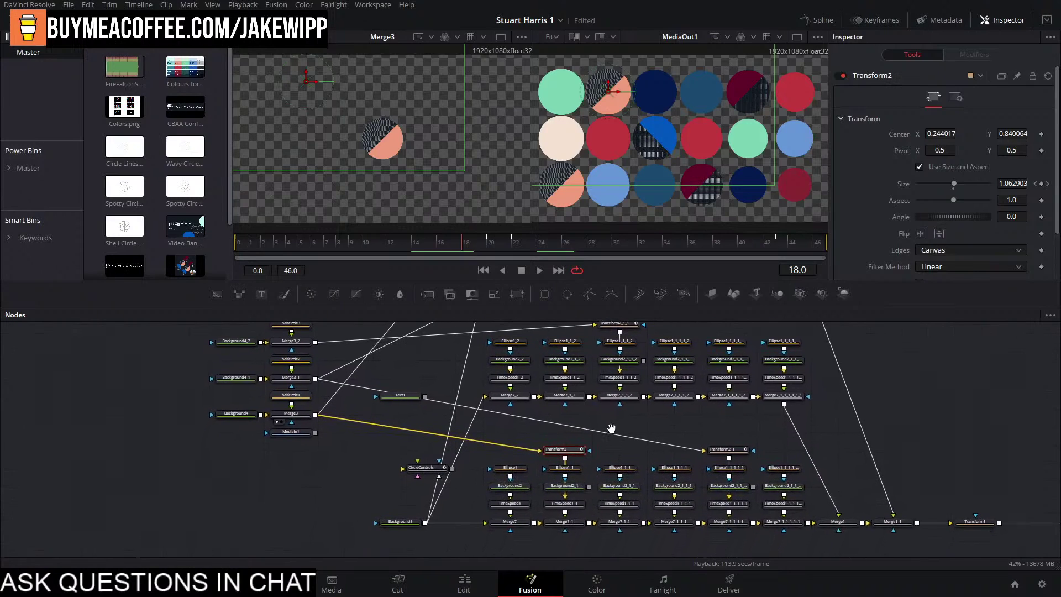
{"action": "left_click", "coordinate": [518, 470]}
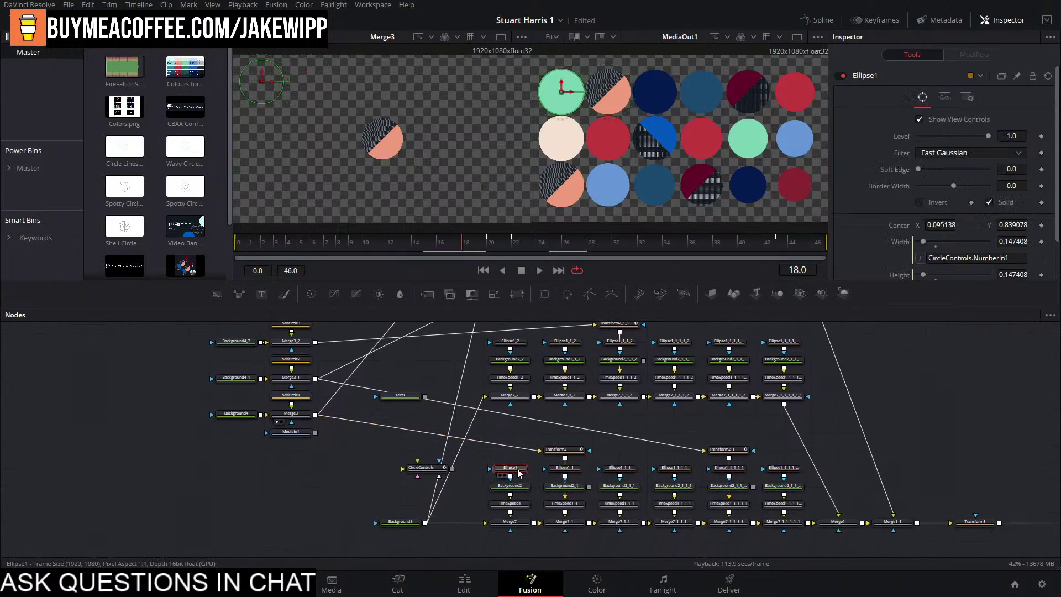
{"action": "scroll", "coordinate": [977, 253], "scroll_direction": "down", "scroll_amount": 2}
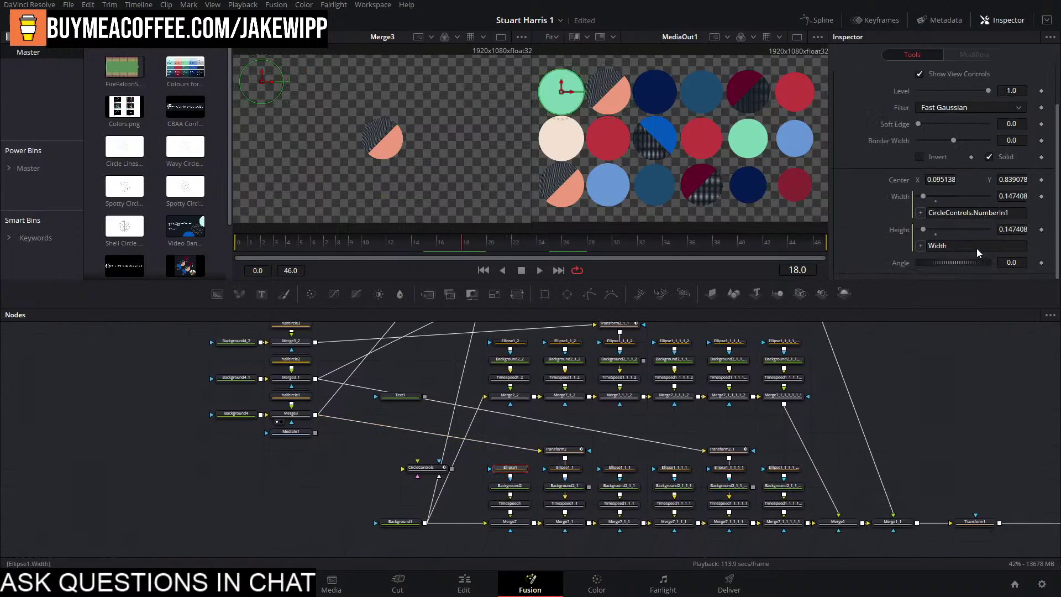
{"action": "left_click", "coordinate": [428, 468]}
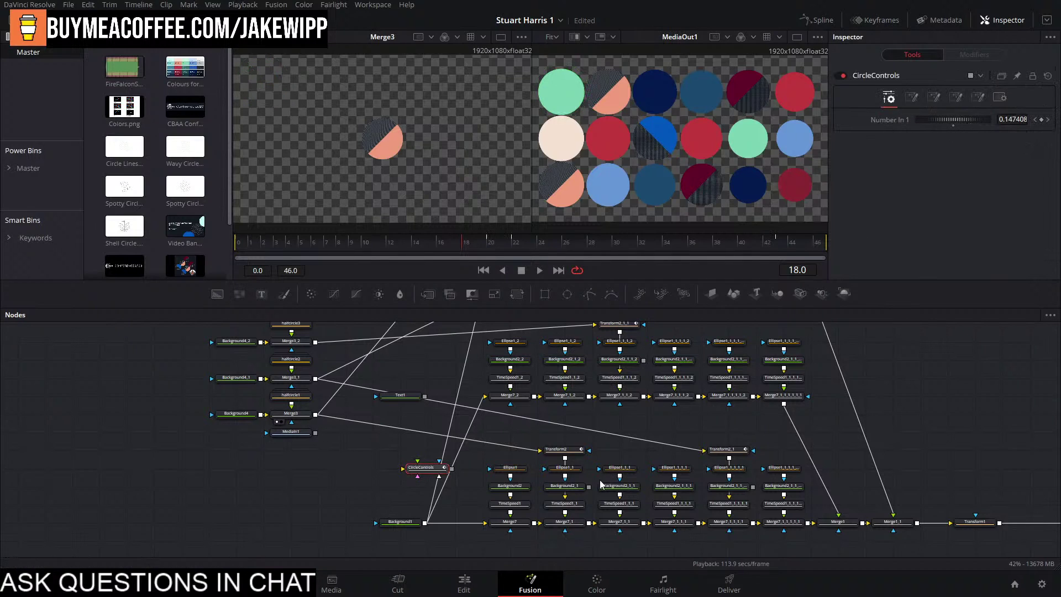
{"action": "left_click", "coordinate": [564, 504]}
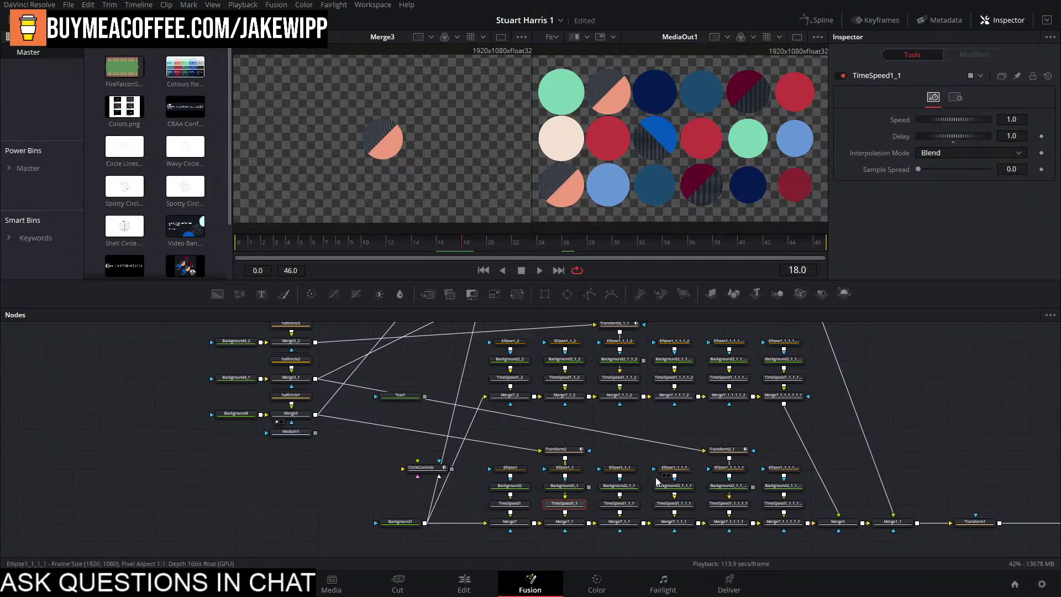
{"action": "left_click", "coordinate": [619, 504]}
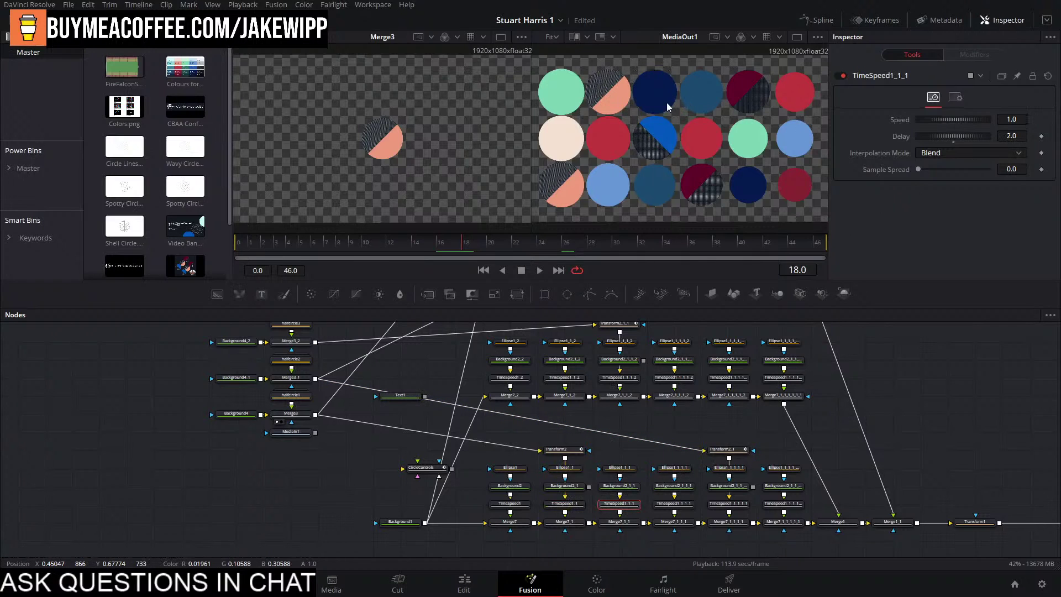
Switch from the circle project back to the Stream 2 project.
{"action": "left_click_drag", "start_coordinate": [780, 131], "coordinate": [795, 183]}
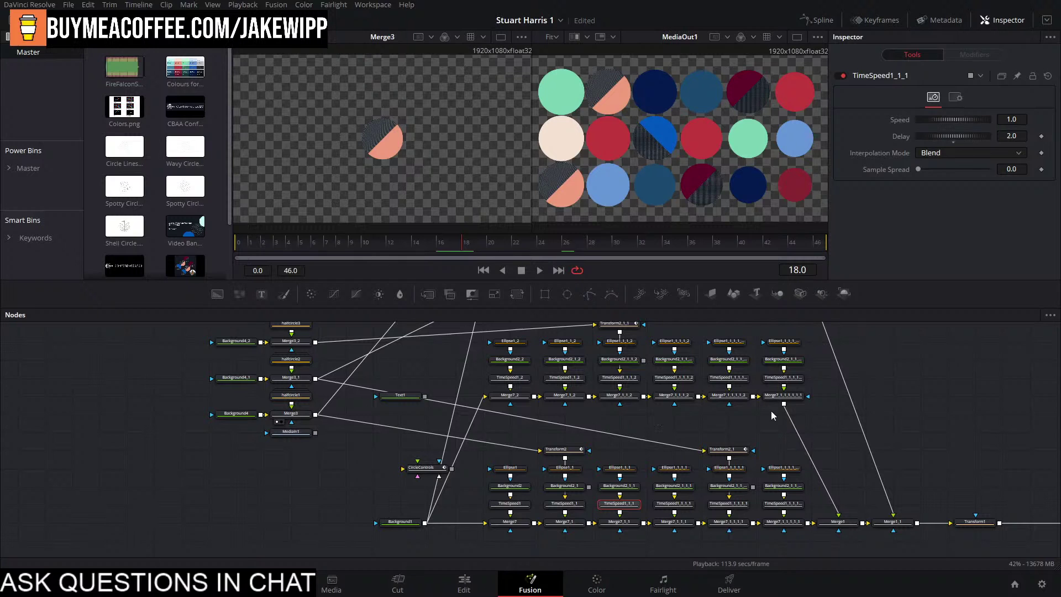
{"action": "left_click_drag", "start_coordinate": [912, 390], "coordinate": [890, 541]}
{"action": "left_click", "coordinate": [525, 24]}
{"action": "left_click", "coordinate": [535, 22]}
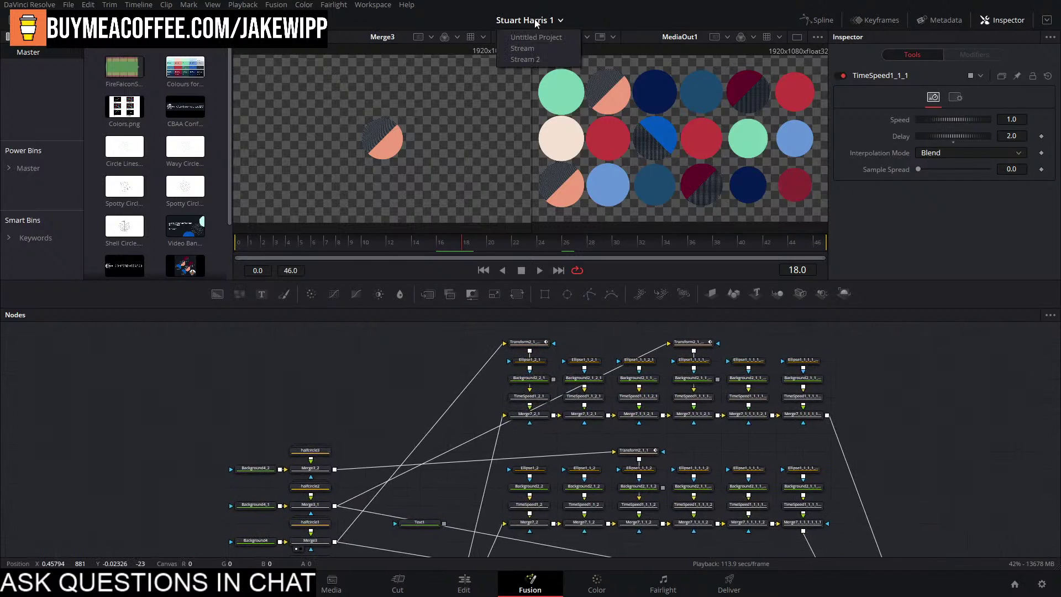
{"action": "left_click", "coordinate": [559, 91]}
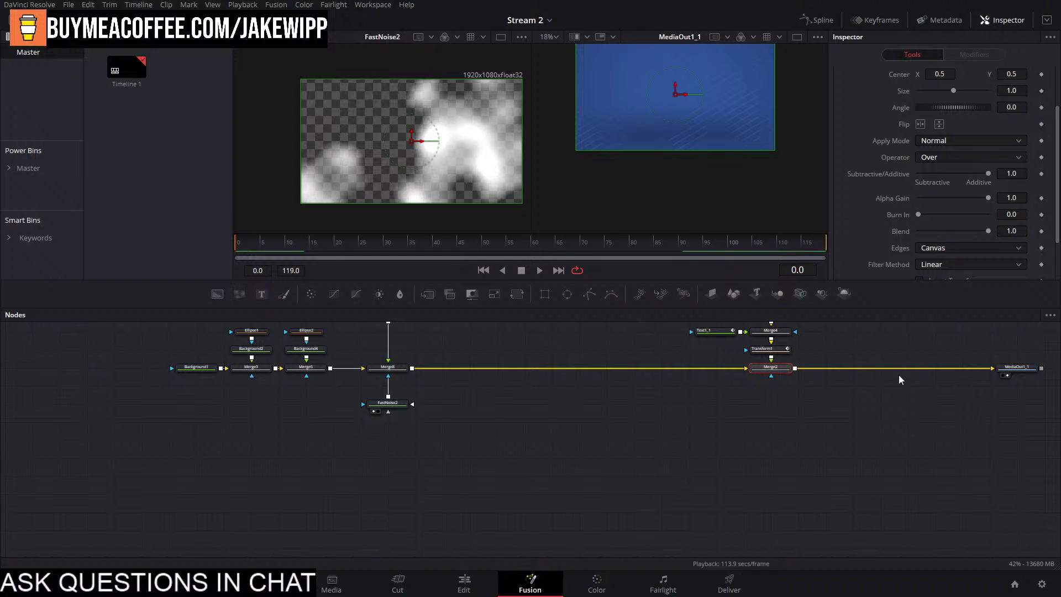
Play the title composition and check the noise-masked line pattern behind the text in the MediaOut1_1 viewer.
{"action": "left_click_drag", "start_coordinate": [745, 400], "coordinate": [597, 549]}
{"action": "left_click_drag", "start_coordinate": [788, 458], "coordinate": [848, 423]}
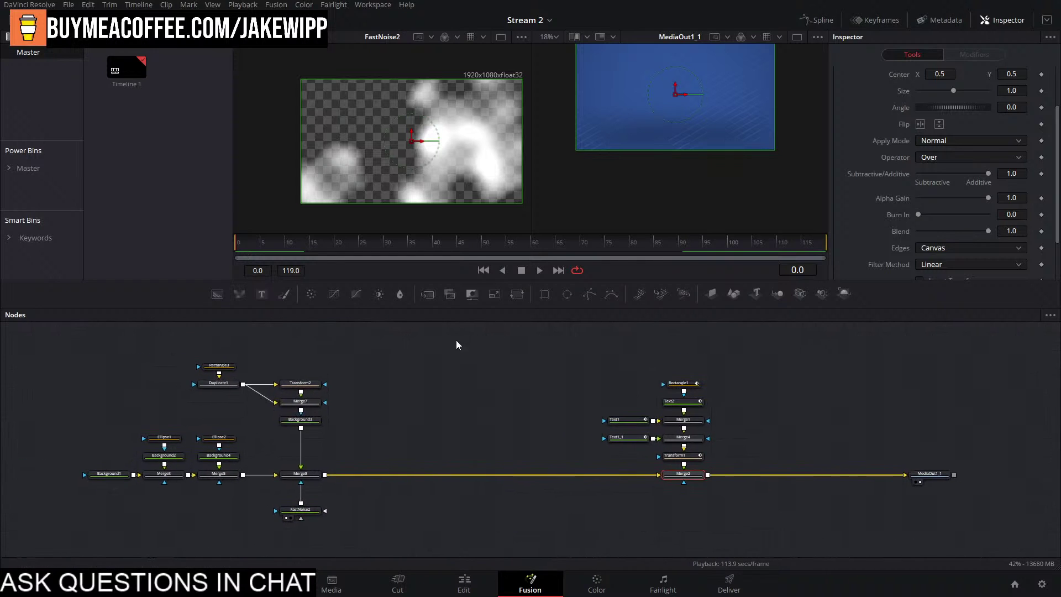
{"action": "left_click", "coordinate": [883, 388]}
{"action": "key", "text": "space"}
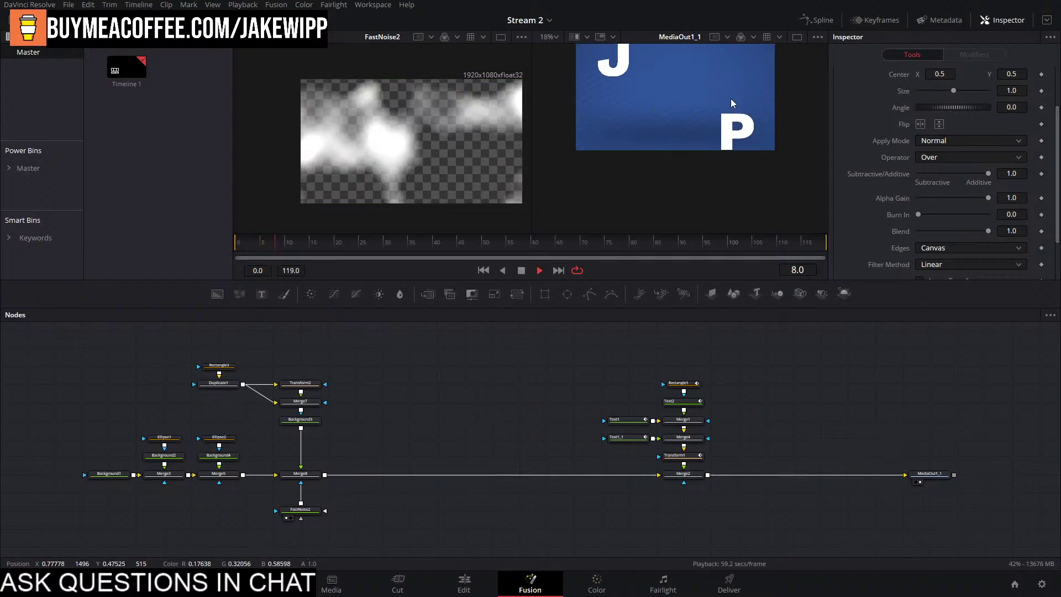
{"action": "scroll", "coordinate": [738, 134], "scroll_direction": "up", "scroll_amount": 2}
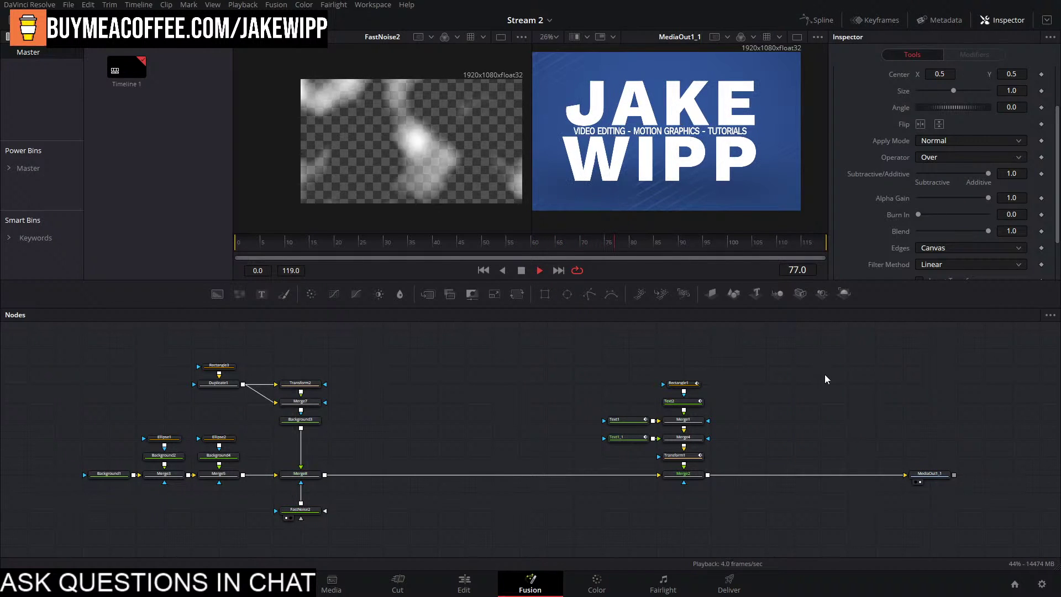
{"action": "left_click_drag", "start_coordinate": [850, 383], "coordinate": [947, 544]}
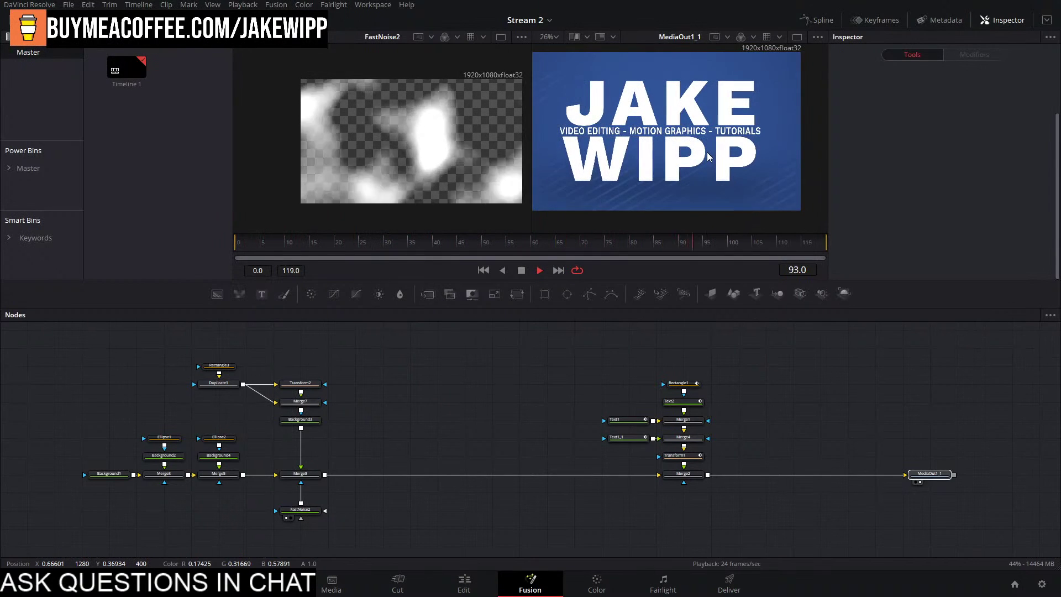
{"action": "key", "text": "space"}
Set the Seethe Rate of FastNoise2 to 0.33.
{"action": "left_click", "coordinate": [305, 511]}
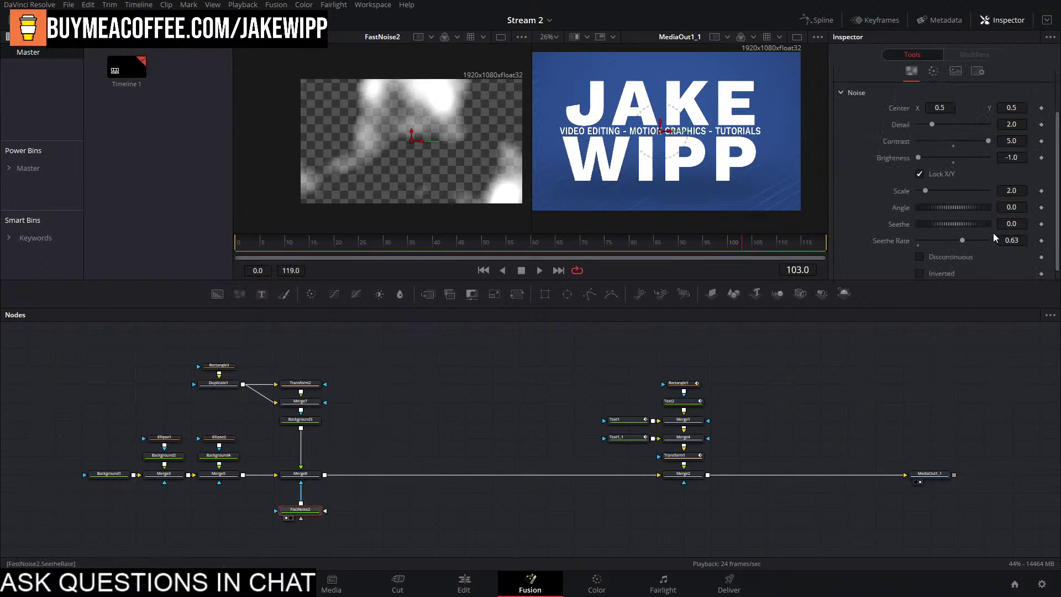
{"action": "left_click", "coordinate": [944, 232]}
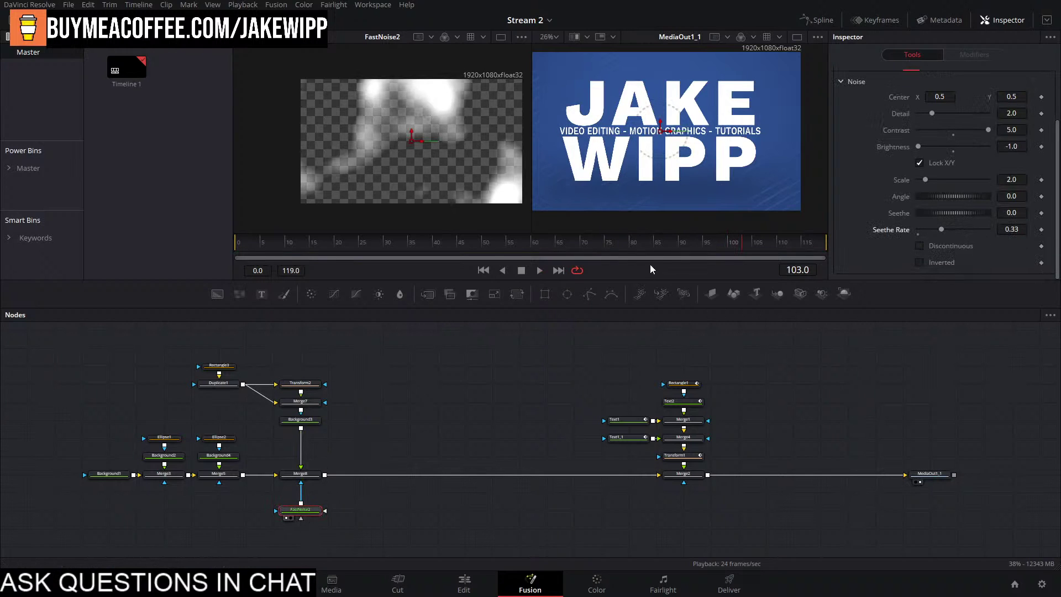
Play the composition to check the noise animation speed, then save the project.
{"action": "key", "text": "space"}
{"action": "left_click_drag", "start_coordinate": [854, 452], "coordinate": [955, 502]}
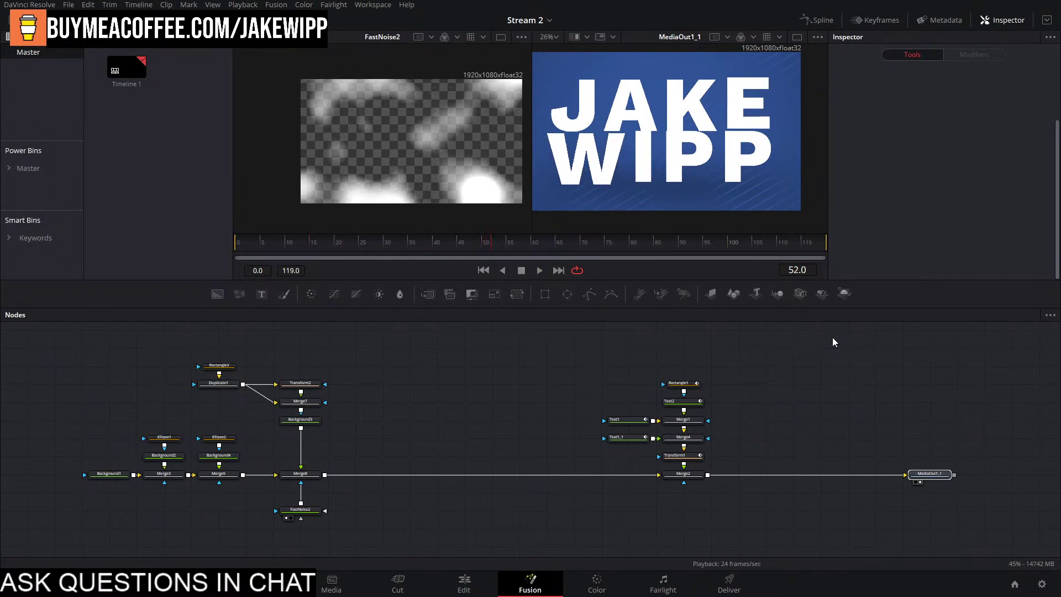
{"action": "key", "text": "ctrl+s"}
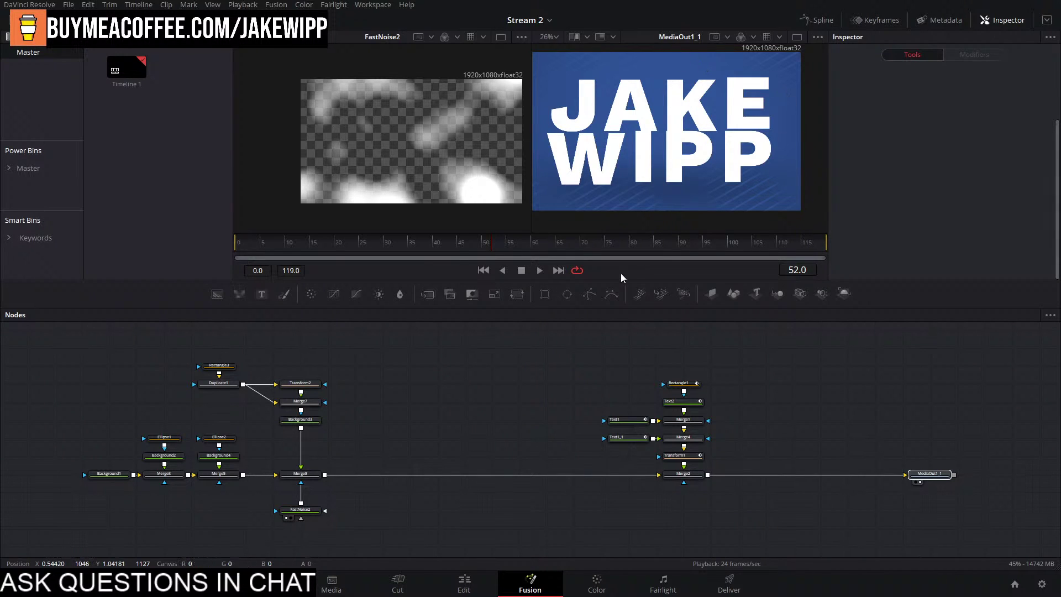
Move the title node group, from Rectangle1 and the text nodes down to Merge2, closer to the background nodes.
{"action": "left_click_drag", "start_coordinate": [435, 317], "coordinate": [612, 464]}
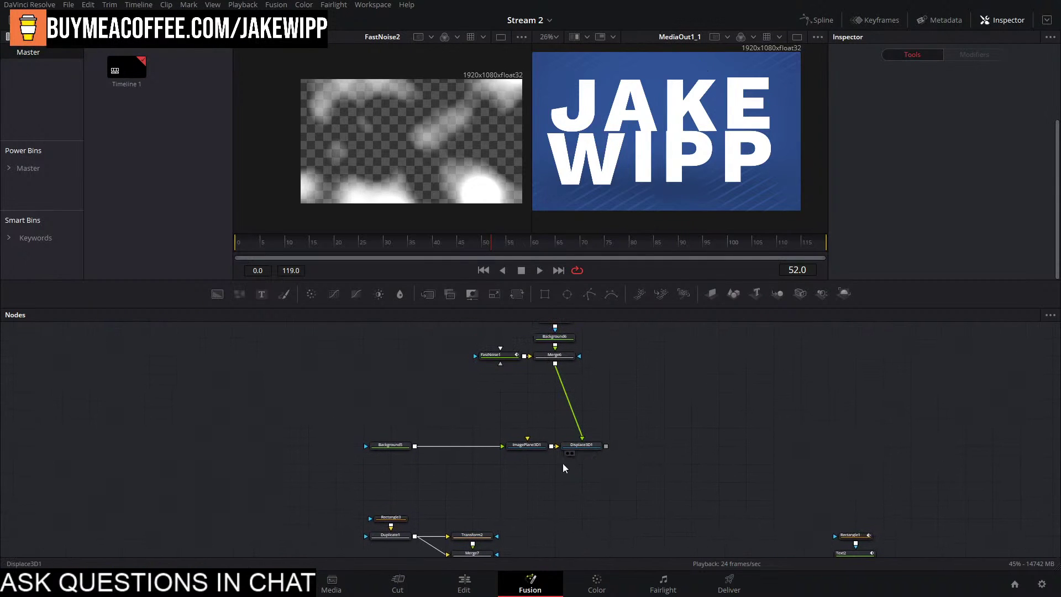
{"action": "scroll", "coordinate": [561, 349], "scroll_direction": "up", "scroll_amount": 2}
{"action": "left_click_drag", "start_coordinate": [558, 349], "coordinate": [558, 379]}
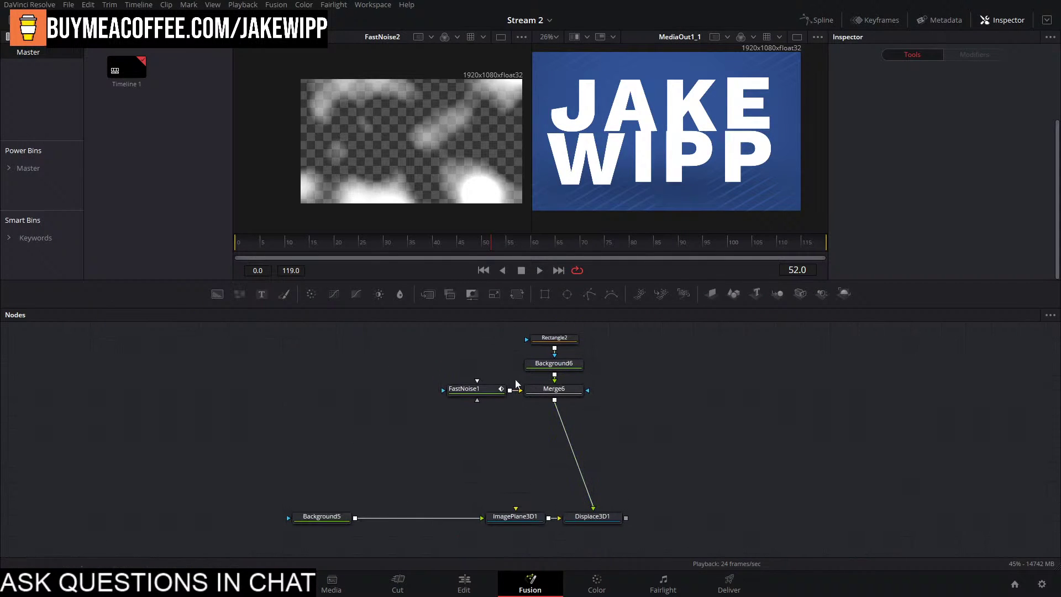
{"action": "left_click_drag", "start_coordinate": [680, 459], "coordinate": [571, 280]}
{"action": "left_click_drag", "start_coordinate": [742, 444], "coordinate": [731, 324]}
{"action": "scroll", "coordinate": [581, 370], "scroll_direction": "down", "scroll_amount": 5}
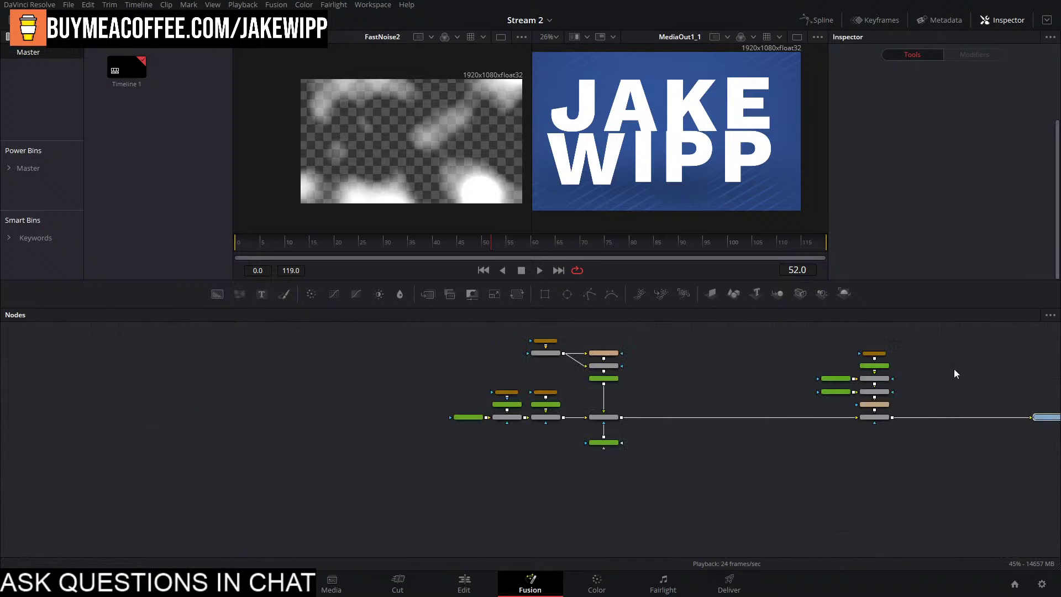
{"action": "left_click_drag", "start_coordinate": [729, 369], "coordinate": [632, 445]}
{"action": "left_click_drag", "start_coordinate": [691, 425], "coordinate": [594, 425]}
{"action": "left_click", "coordinate": [665, 408]}
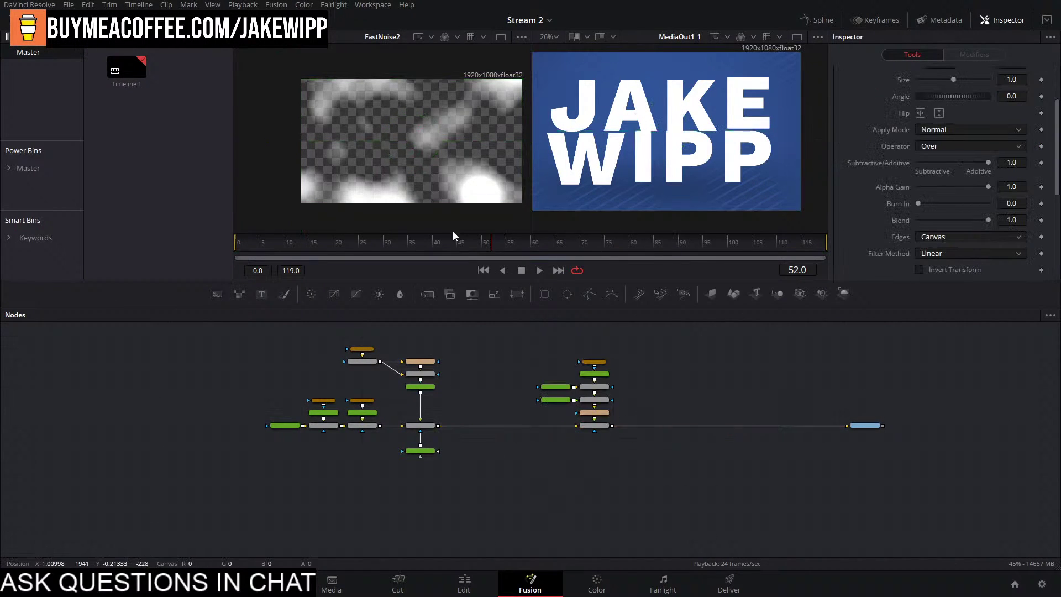
Play the title composition from its opening frames and scrub to about frame 73 to check the line pattern.
{"action": "left_click_drag", "start_coordinate": [276, 243], "coordinate": [248, 243]}
{"action": "left_click", "coordinate": [537, 271]}
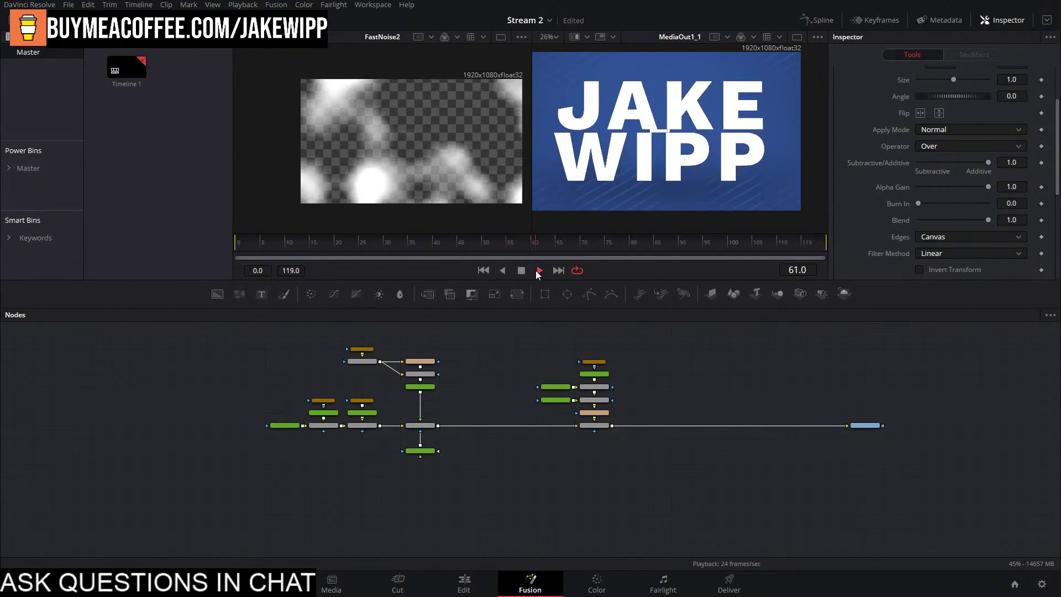
{"action": "left_click", "coordinate": [521, 270]}
{"action": "left_click", "coordinate": [519, 243]}
{"action": "left_click_drag", "start_coordinate": [519, 243], "coordinate": [597, 288]}
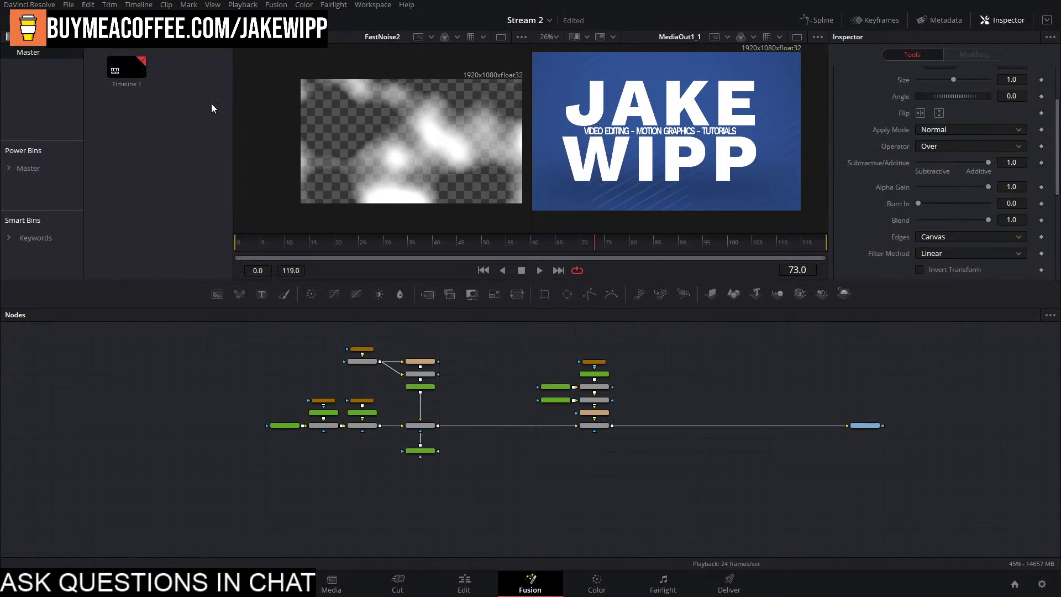
Browse the Motion Graphics Kit templates in the effects library.
{"action": "left_click", "coordinate": [86, 20]}
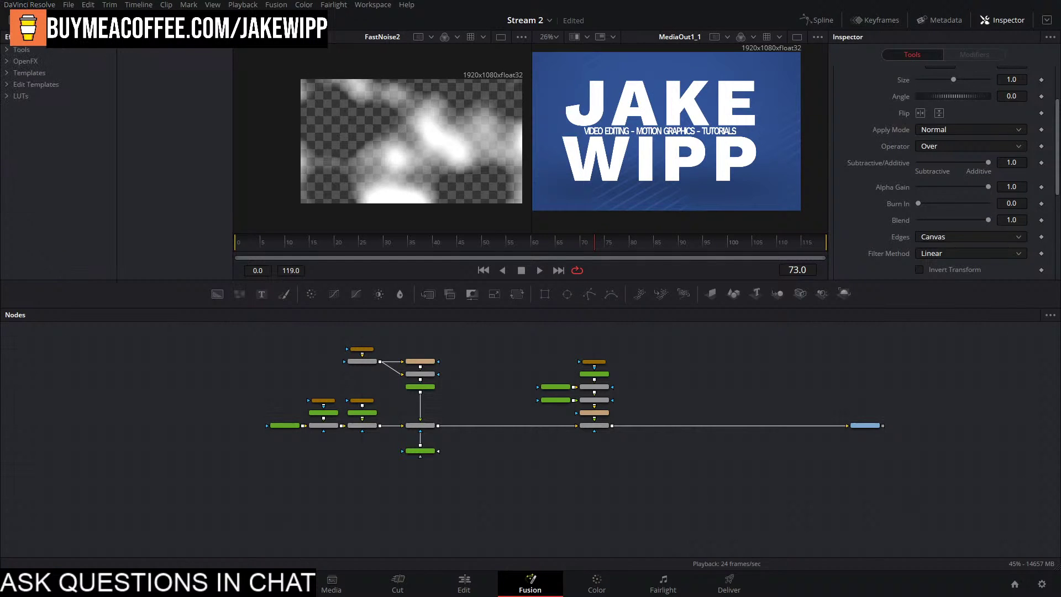
{"action": "left_click", "coordinate": [6, 73]}
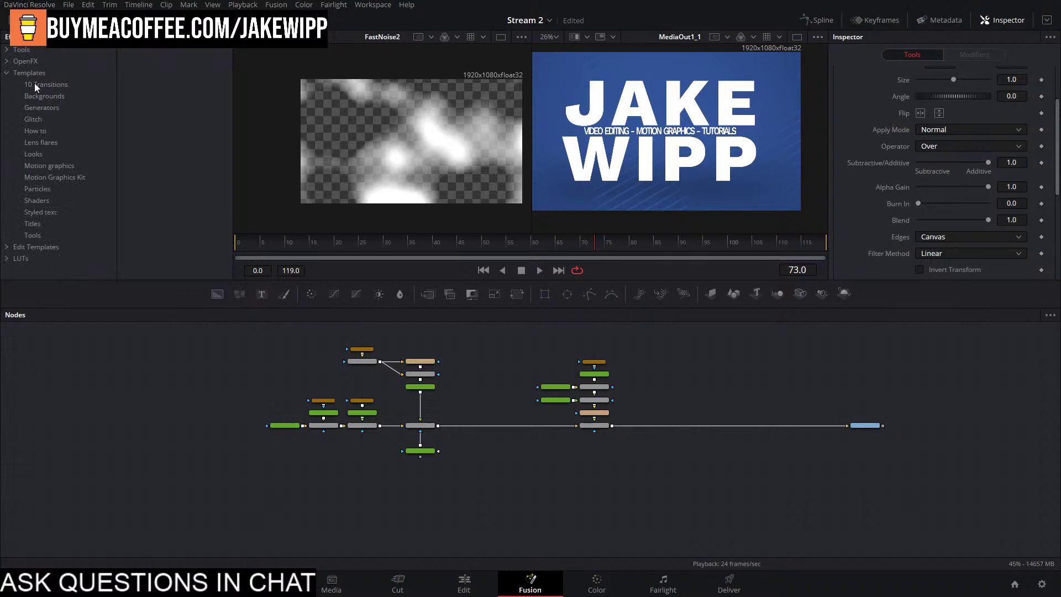
{"action": "left_click", "coordinate": [61, 177]}
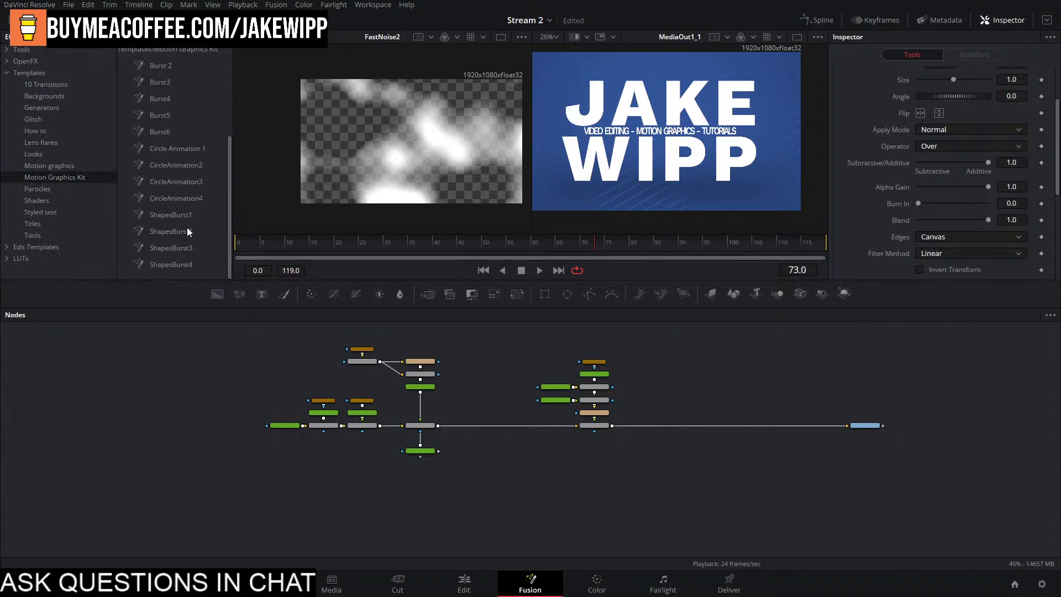
{"action": "scroll", "coordinate": [169, 61], "scroll_direction": "up", "scroll_amount": 3}
Add the Animation1 template as a separate node in the empty space beyond the title nodes.
{"action": "left_click_drag", "start_coordinate": [173, 67], "coordinate": [467, 218]}
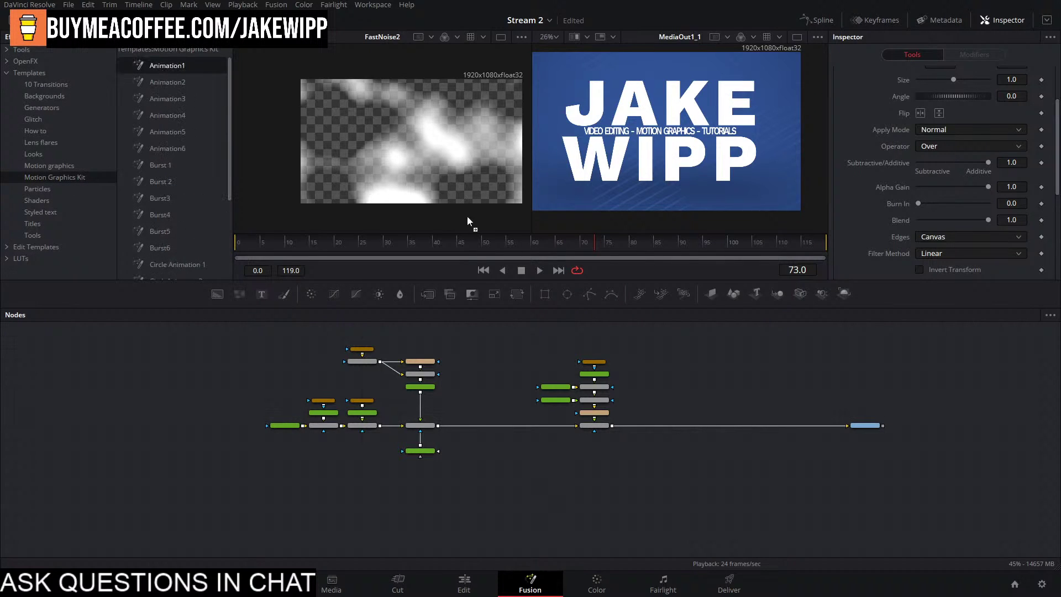
{"action": "left_click_drag", "start_coordinate": [749, 362], "coordinate": [751, 352]}
{"action": "scroll", "coordinate": [748, 354], "scroll_direction": "up", "scroll_amount": 2}
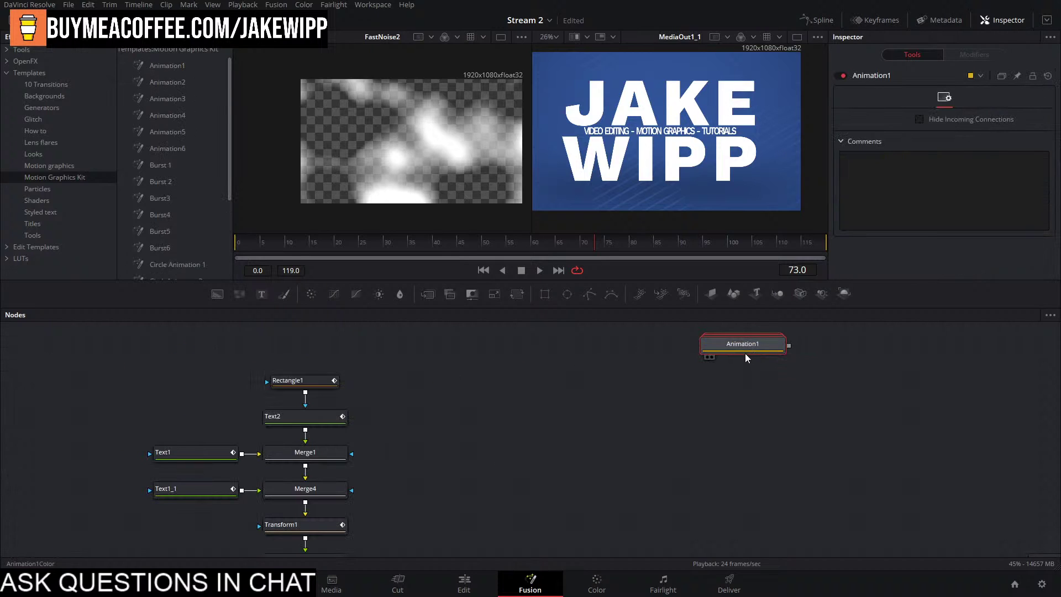
{"action": "scroll", "coordinate": [752, 355], "scroll_direction": "down", "scroll_amount": 3}
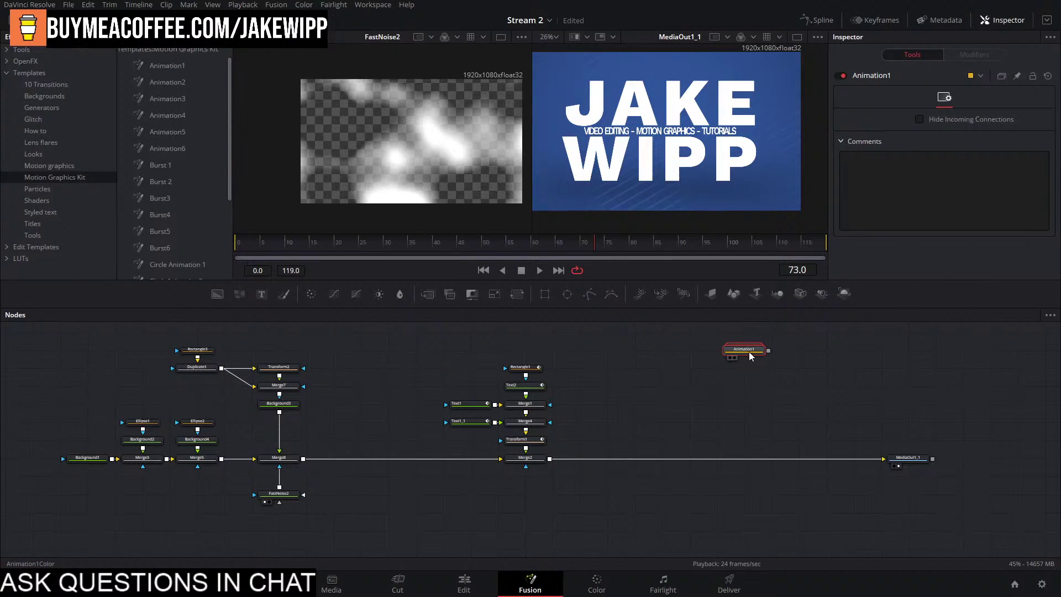
Expand the Animation1 group, preview its shape animation in the first viewer, and collapse the group again.
{"action": "double_click", "coordinate": [747, 351]}
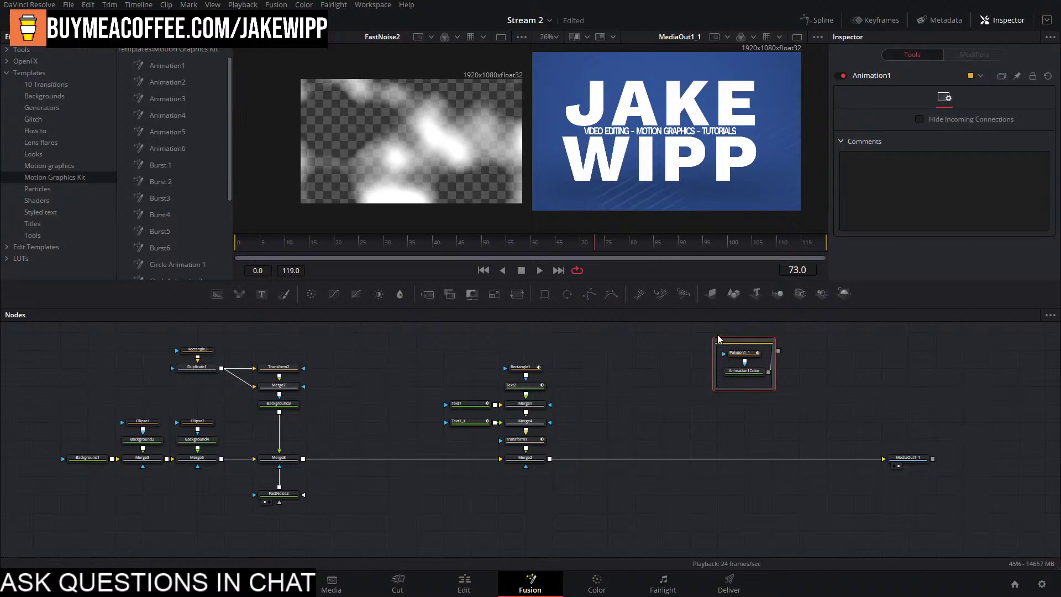
{"action": "scroll", "coordinate": [719, 339], "scroll_direction": "up", "scroll_amount": 2}
{"action": "key", "text": "1"}
{"action": "left_click", "coordinate": [539, 270]}
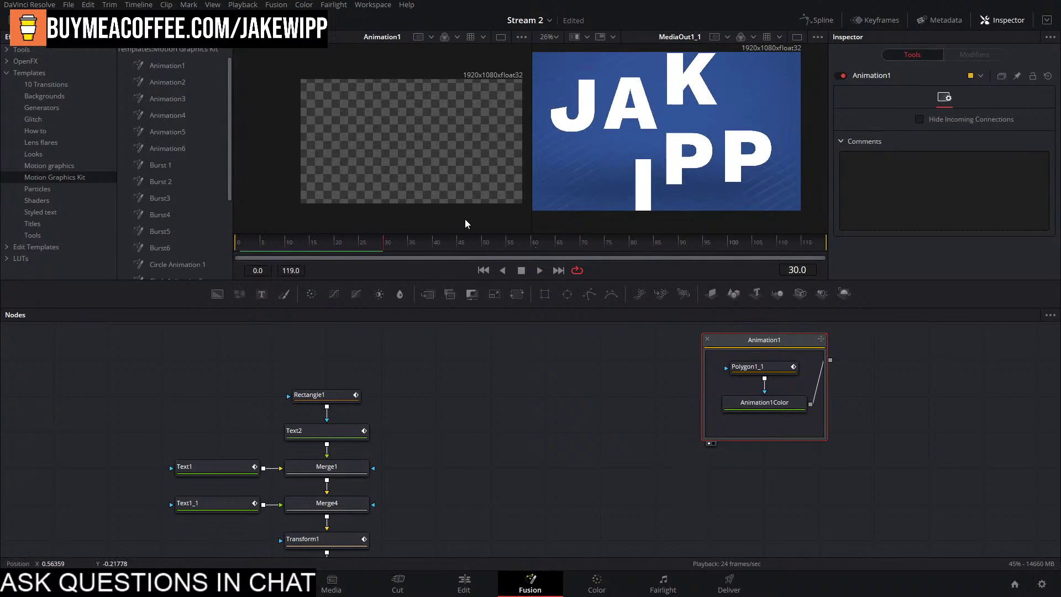
{"action": "key", "text": "space"}
{"action": "left_click", "coordinate": [281, 243]}
{"action": "left_click_drag", "start_coordinate": [281, 243], "coordinate": [264, 243]}
{"action": "left_click", "coordinate": [748, 366]}
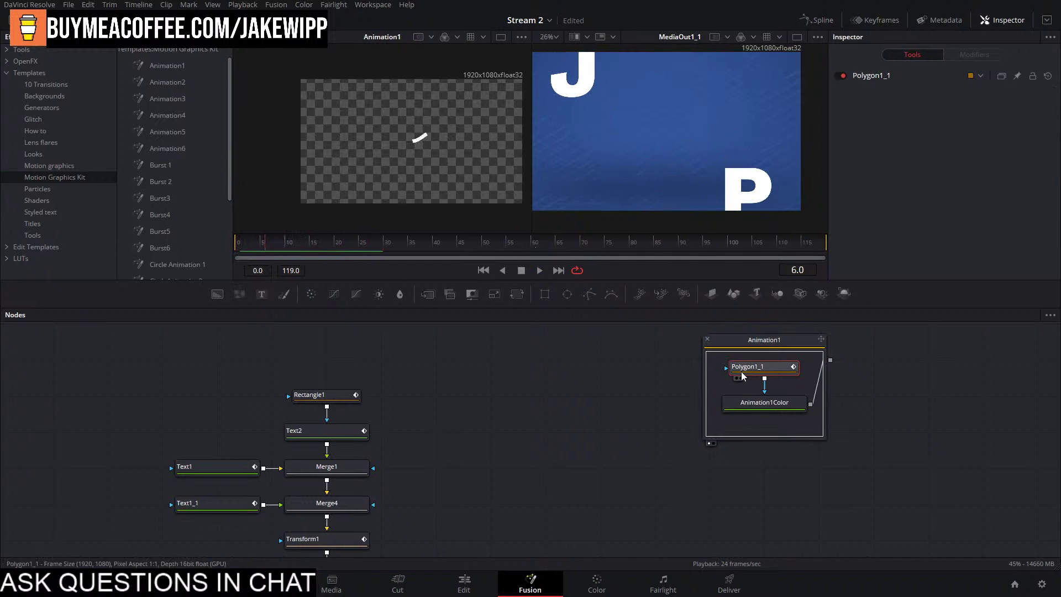
{"action": "left_click", "coordinate": [707, 339]}
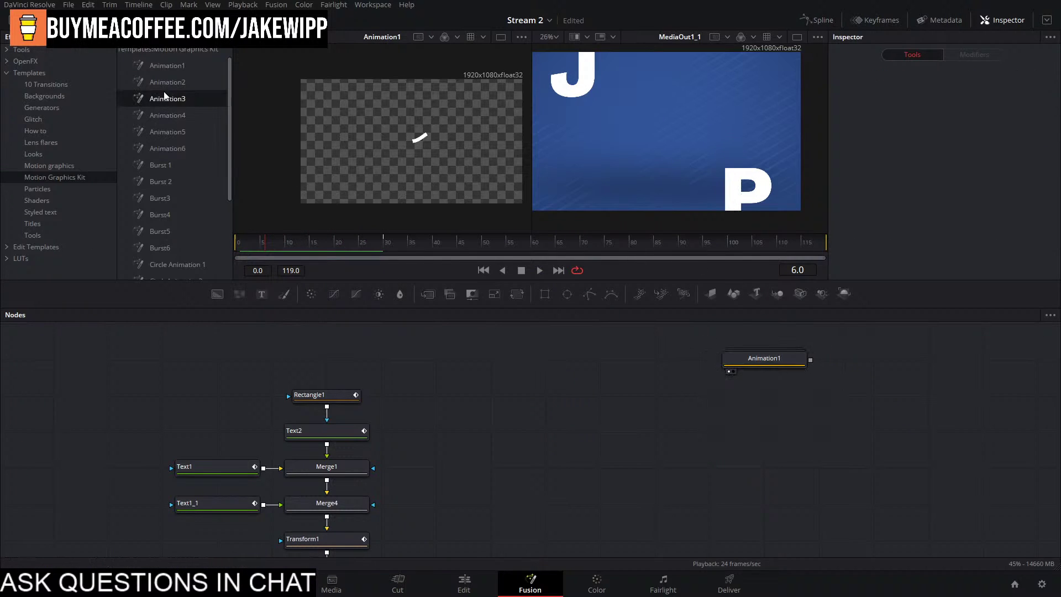
Add the Animation3 template to preview its playback in the first viewer, and delete the node again.
{"action": "left_click_drag", "start_coordinate": [200, 120], "coordinate": [784, 443]}
{"action": "key", "text": "1"}
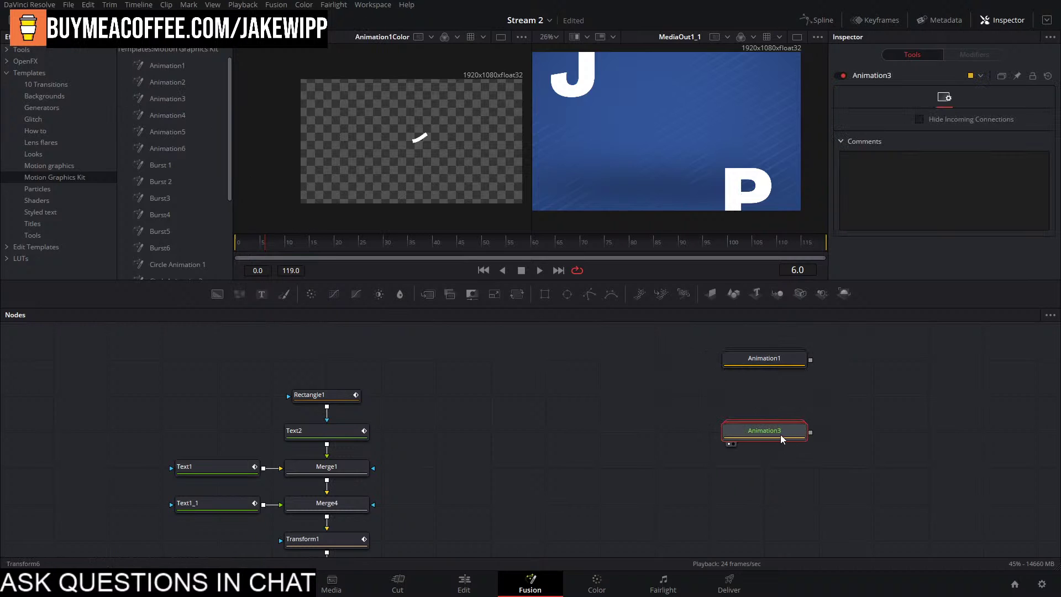
{"action": "key", "text": "space"}
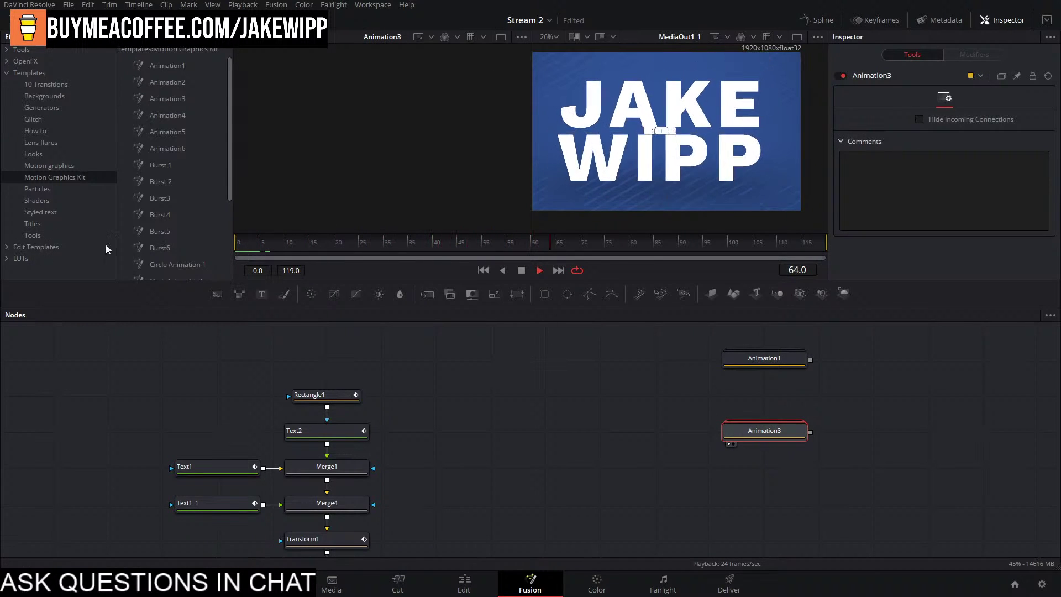
{"action": "left_click", "coordinate": [243, 241]}
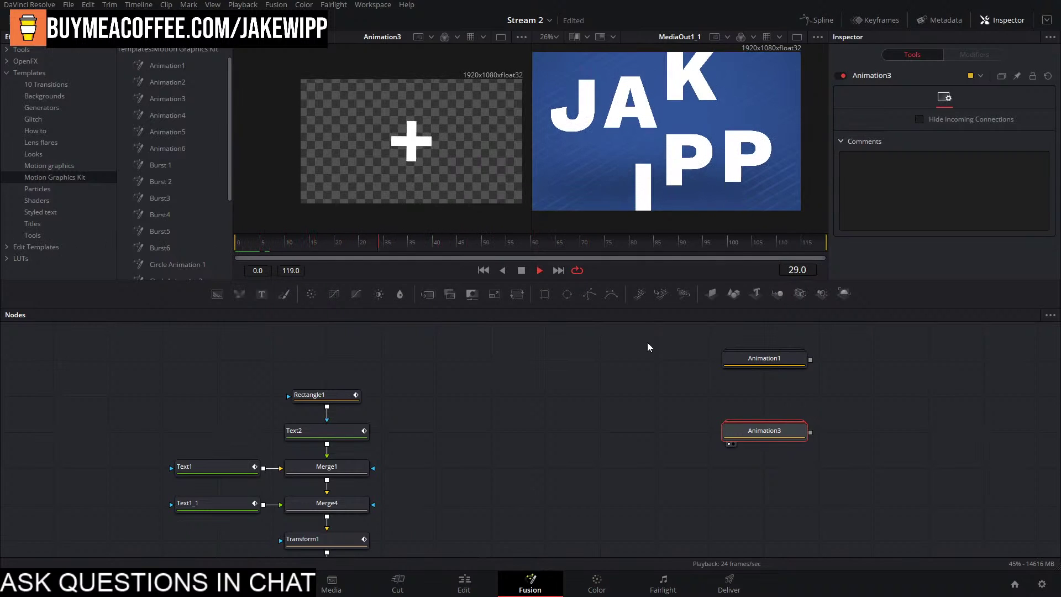
{"action": "key", "text": "space"}
{"action": "key", "text": "Delete"}
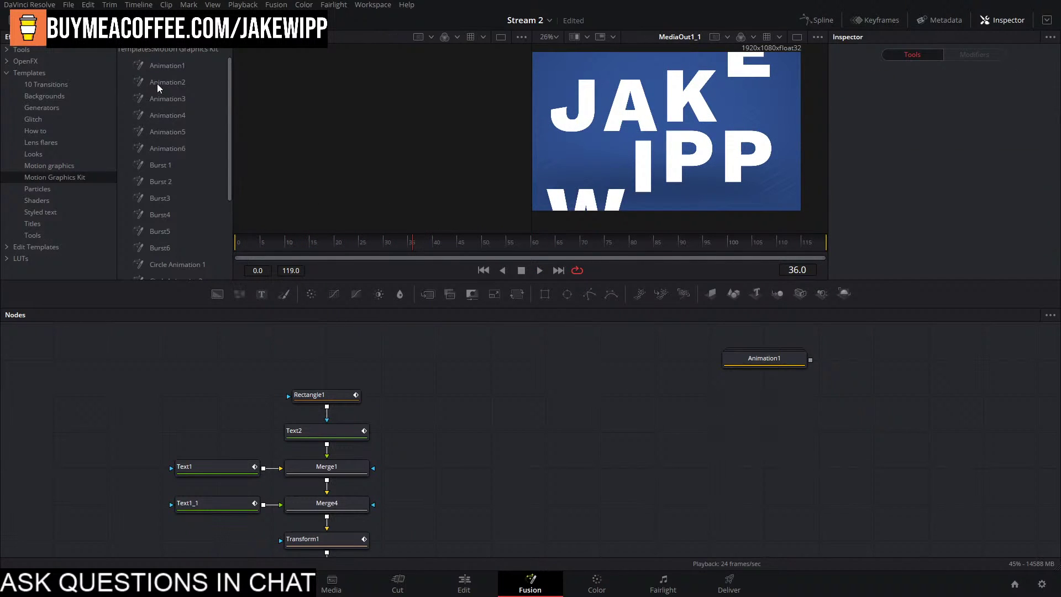
Add the Animation2 template, scrub through it in the first viewer, and delete the node.
{"action": "left_click_drag", "start_coordinate": [157, 84], "coordinate": [559, 408]}
{"action": "key", "text": "1"}
{"action": "left_click_drag", "start_coordinate": [391, 243], "coordinate": [237, 241]}
{"action": "key", "text": "Delete"}
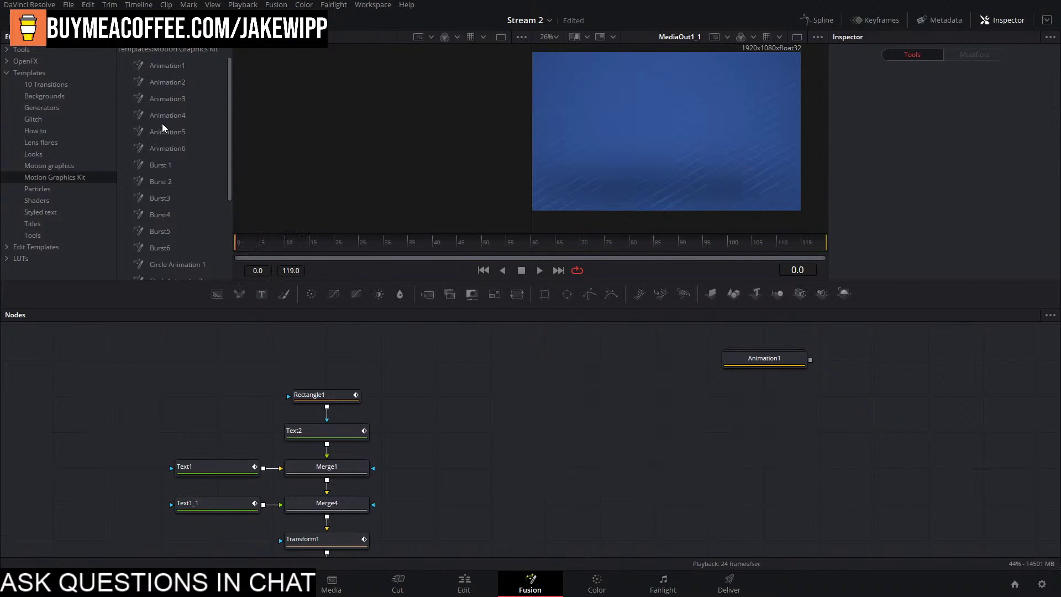
Add the Animation4 template beside the title nodes, preview it up to frame 19, and remove Animation1.
{"action": "left_click_drag", "start_coordinate": [161, 116], "coordinate": [591, 397]}
{"action": "key", "text": "1"}
{"action": "left_click_drag", "start_coordinate": [258, 240], "coordinate": [330, 246]}
{"action": "left_click_drag", "start_coordinate": [884, 375], "coordinate": [616, 467]}
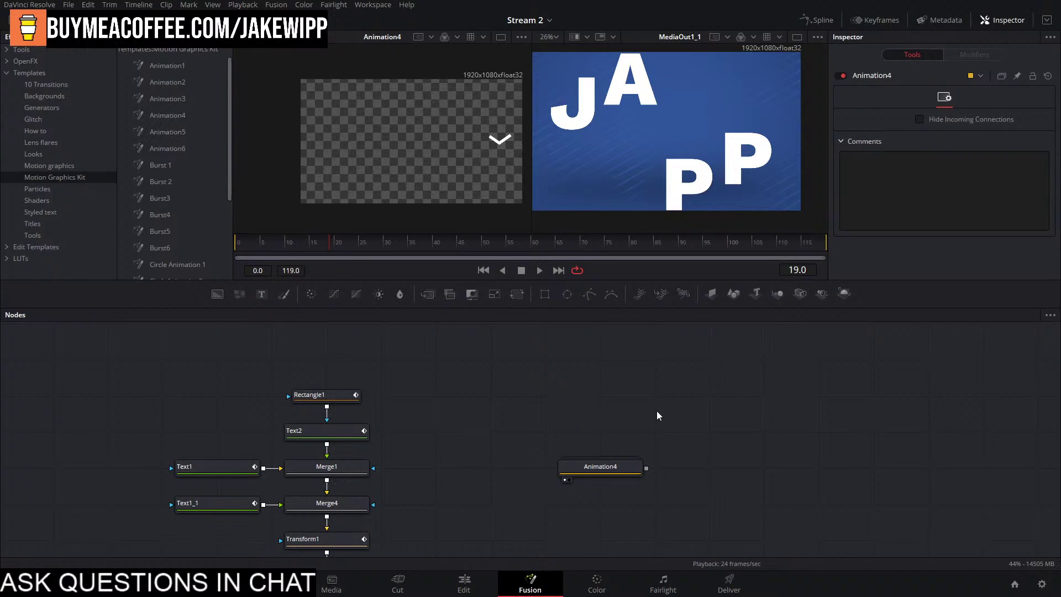
Insert a Saver node directly after Merge8, between the background nodes and Merge2.
{"action": "left_click_drag", "start_coordinate": [578, 396], "coordinate": [1060, 388]}
{"action": "scroll", "coordinate": [480, 419], "scroll_direction": "down", "scroll_amount": 3}
{"action": "left_click_drag", "start_coordinate": [534, 351], "coordinate": [521, 430]}
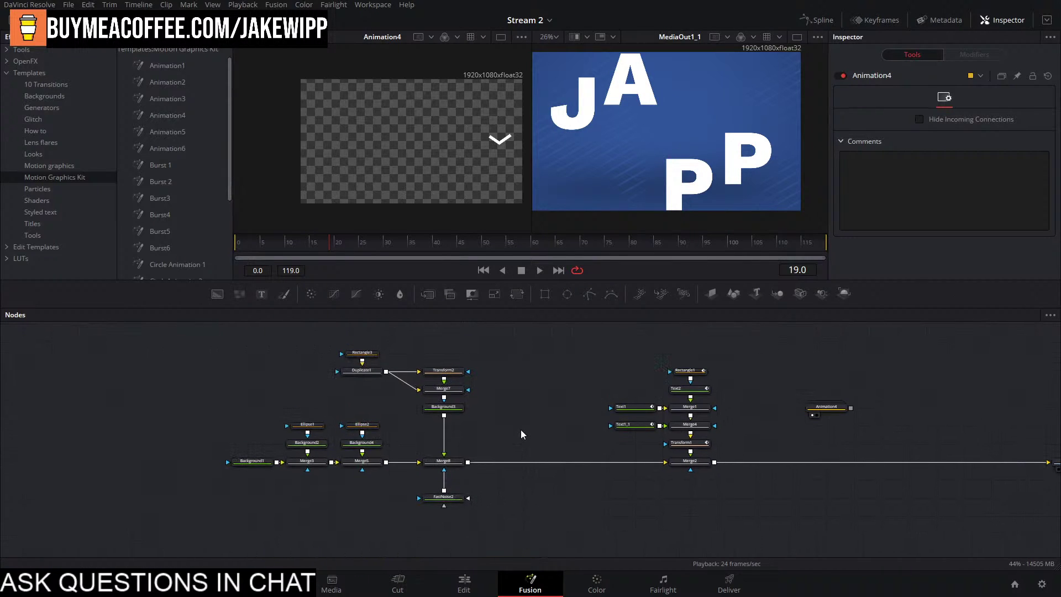
{"action": "left_click", "coordinate": [460, 463]}
{"action": "key", "text": "shift+space"}
{"action": "type", "text": "sav"}
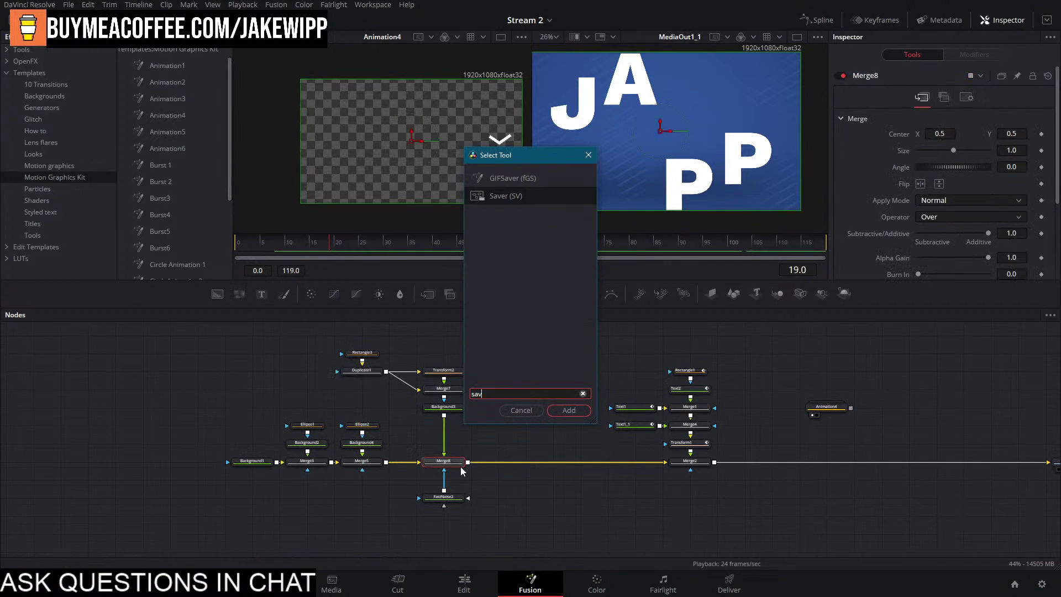
{"action": "key", "text": "Return"}
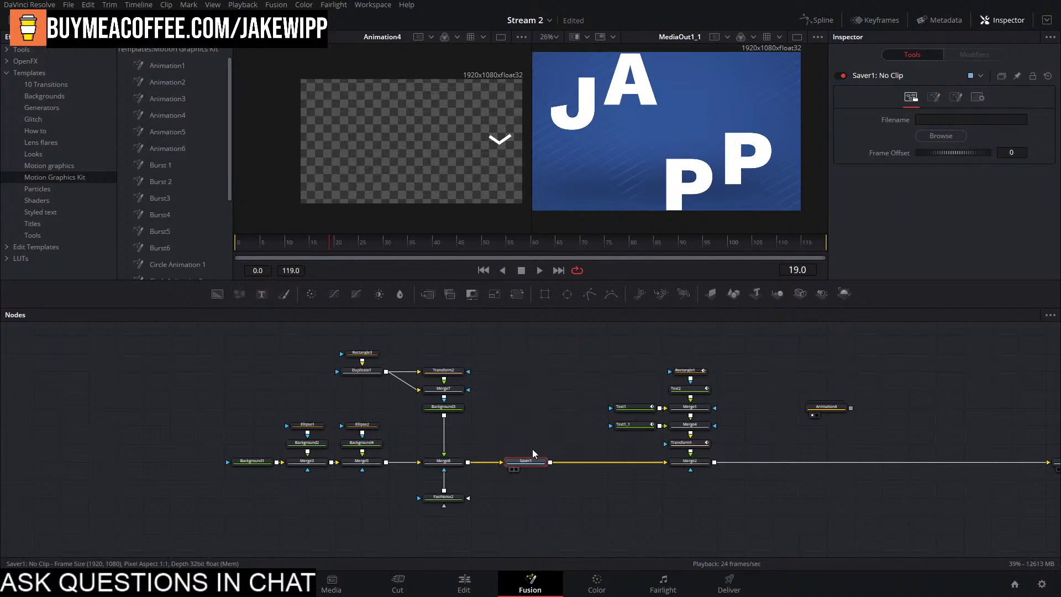
{"action": "left_click", "coordinate": [529, 393]}
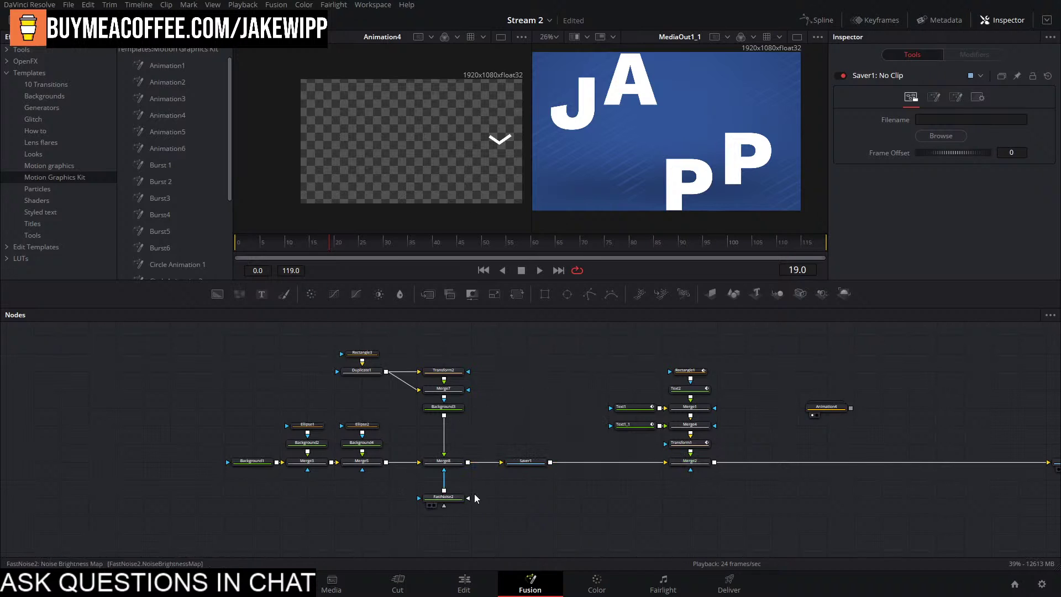
{"action": "left_click", "coordinate": [519, 462]}
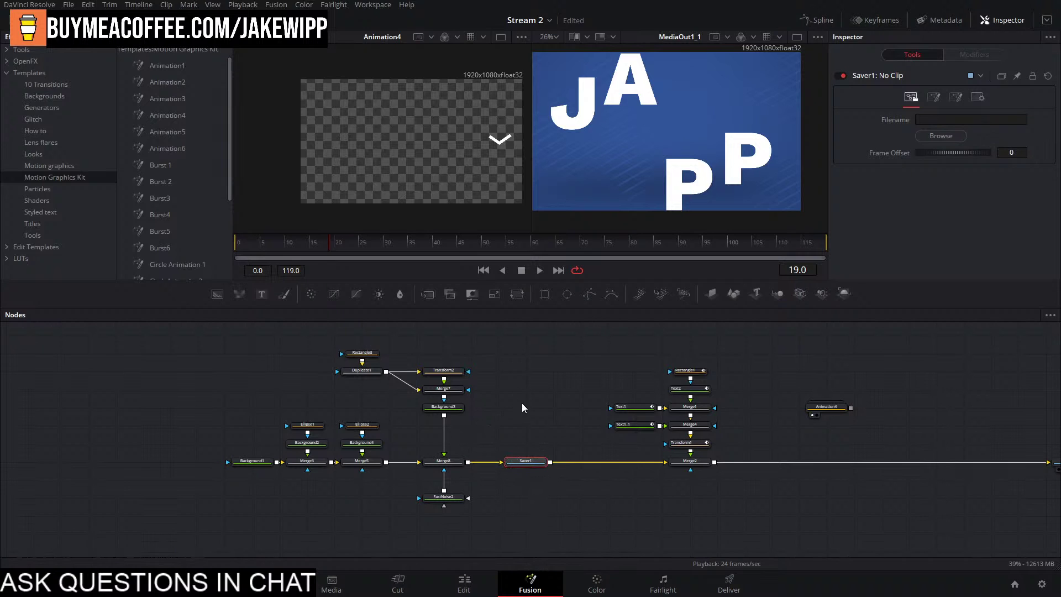
Show the media pool briefly and return to the effects library.
{"action": "left_click", "coordinate": [105, 19]}
{"action": "left_click", "coordinate": [54, 20]}
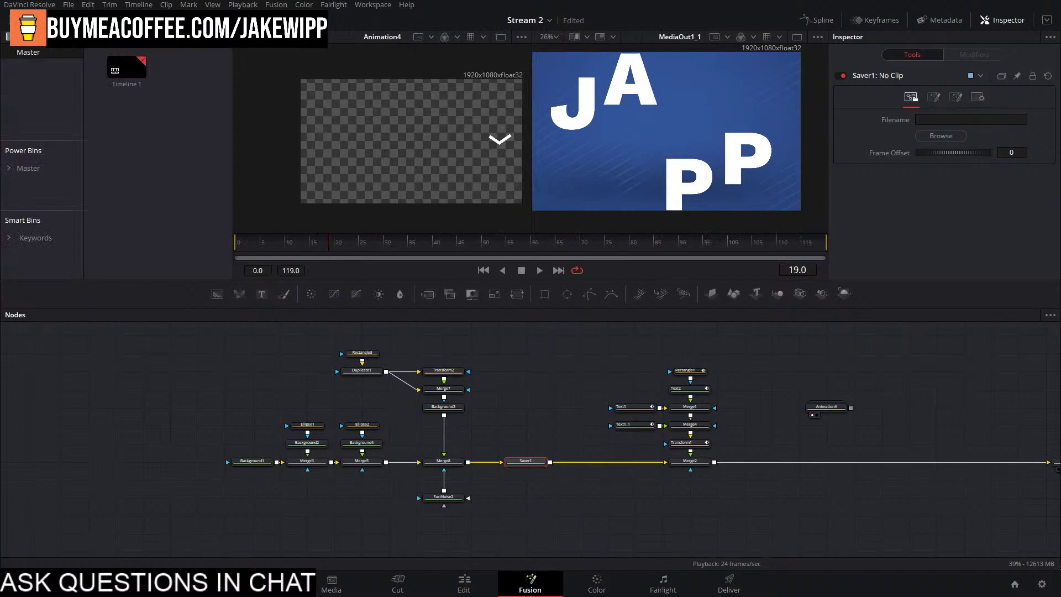
{"action": "left_click", "coordinate": [105, 20]}
Disconnect Merge8 from Saver1 and move all the background nodes away from the title branch.
{"action": "left_click_drag", "start_coordinate": [469, 523], "coordinate": [298, 368]}
{"action": "scroll", "coordinate": [298, 368], "scroll_direction": "up", "scroll_amount": 2}
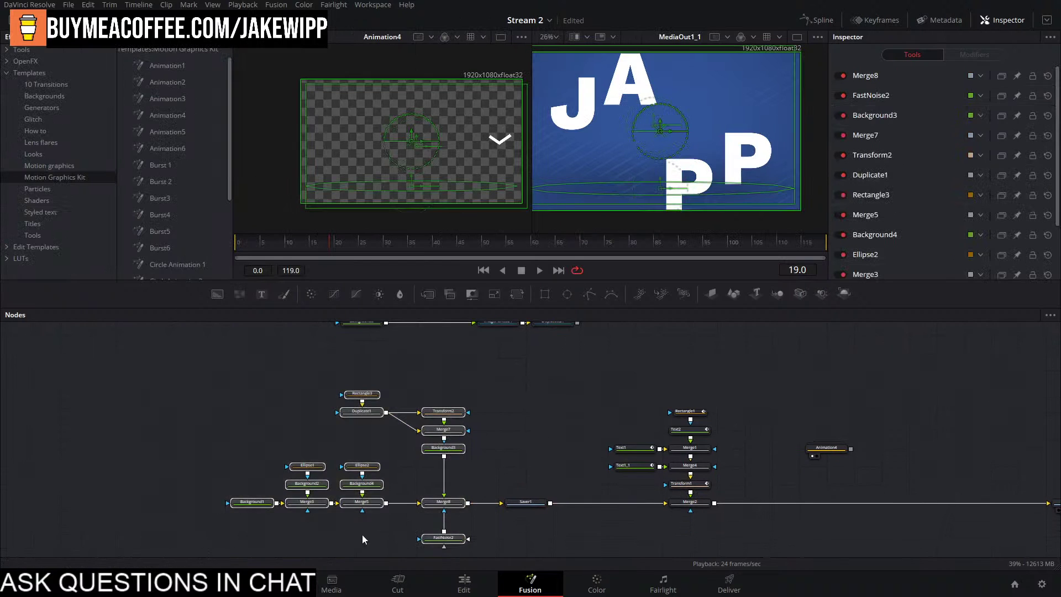
{"action": "left_click_drag", "start_coordinate": [449, 506], "coordinate": [230, 452]}
{"action": "left_click_drag", "start_coordinate": [408, 499], "coordinate": [477, 505]}
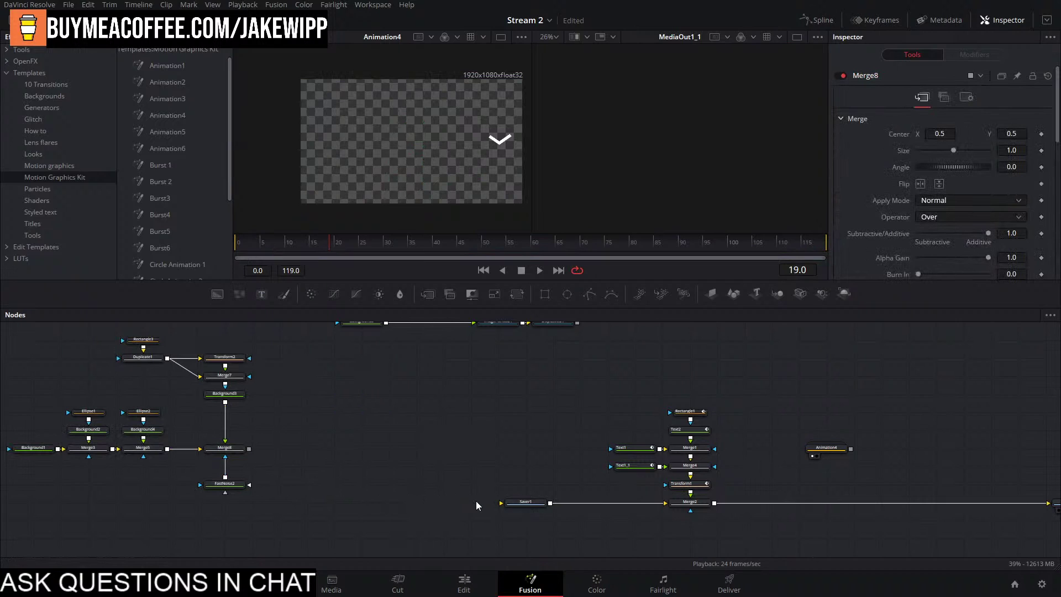
{"action": "left_click_drag", "start_coordinate": [391, 479], "coordinate": [466, 544]}
Undo the background node move, the disconnection and the Saver node insertion.
{"action": "key", "text": "ctrl+z"}
{"action": "key", "text": "ctrl+z"}
{"action": "key", "text": "ctrl+z"}
{"action": "key", "text": "ctrl+z"}
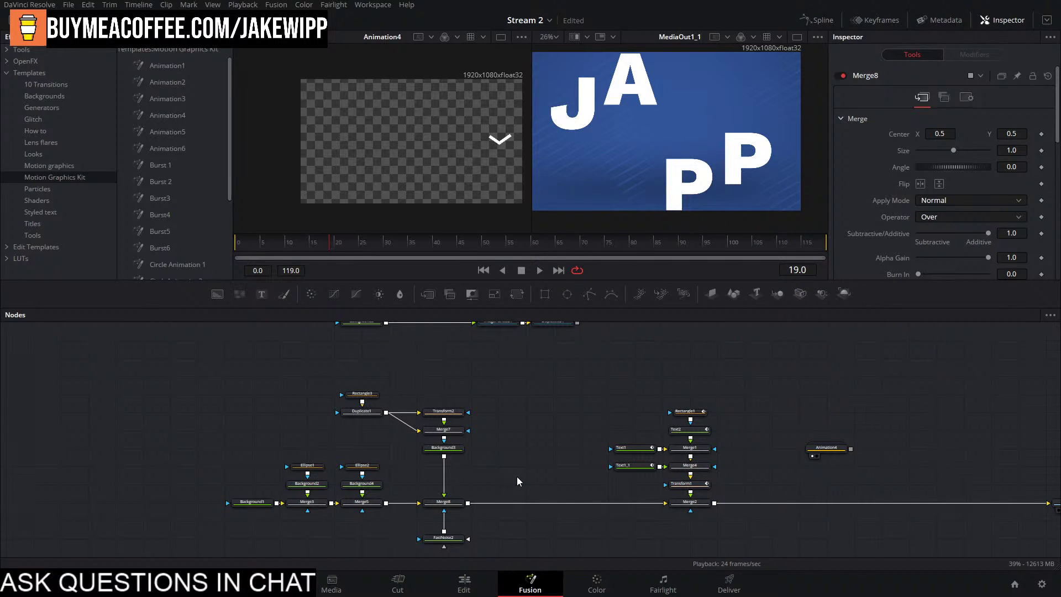
Turn off High Quality rendering for the viewers.
{"action": "right_click", "coordinate": [745, 268]}
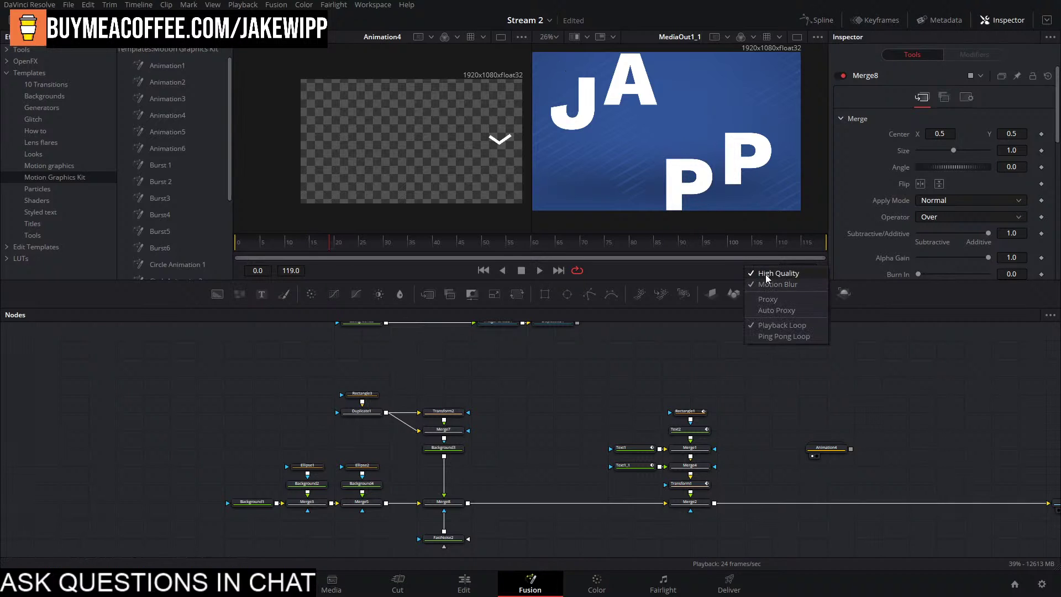
{"action": "left_click", "coordinate": [768, 275]}
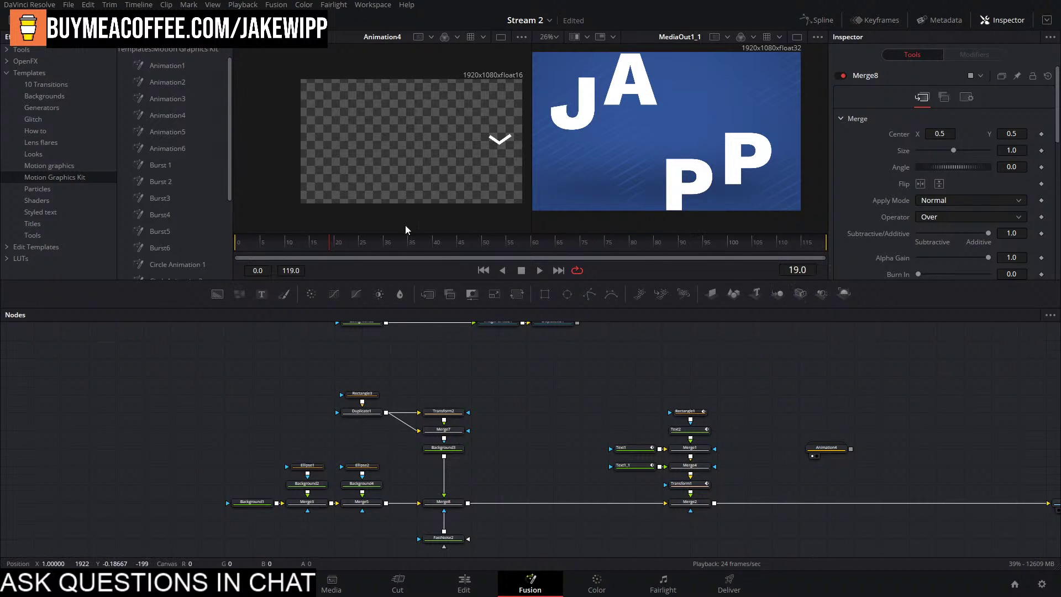
Play the title animation, look at the viewer render options, and stop playback.
{"action": "left_click", "coordinate": [540, 271]}
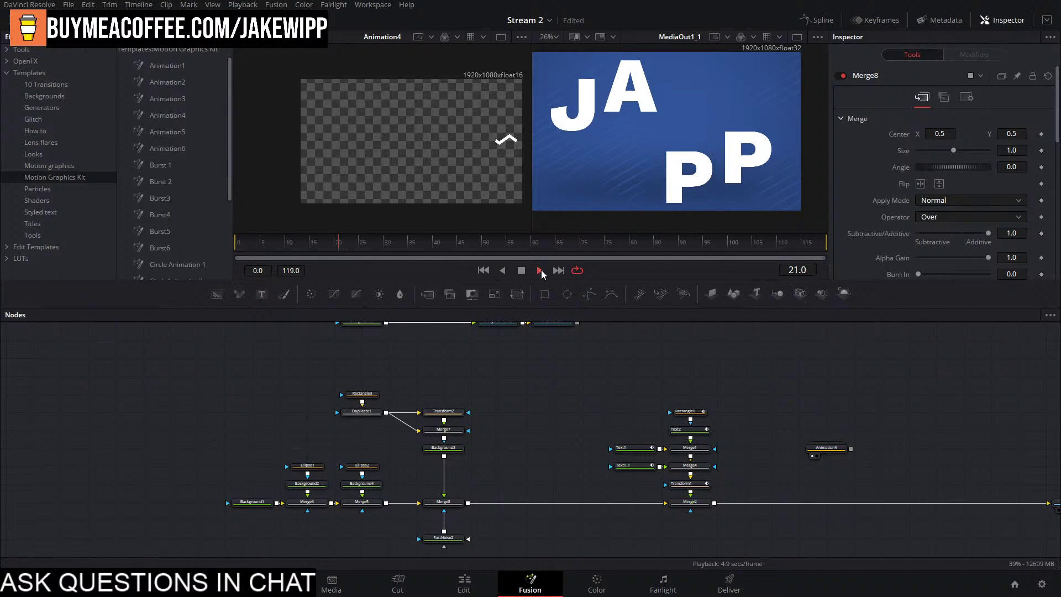
{"action": "right_click", "coordinate": [691, 273]}
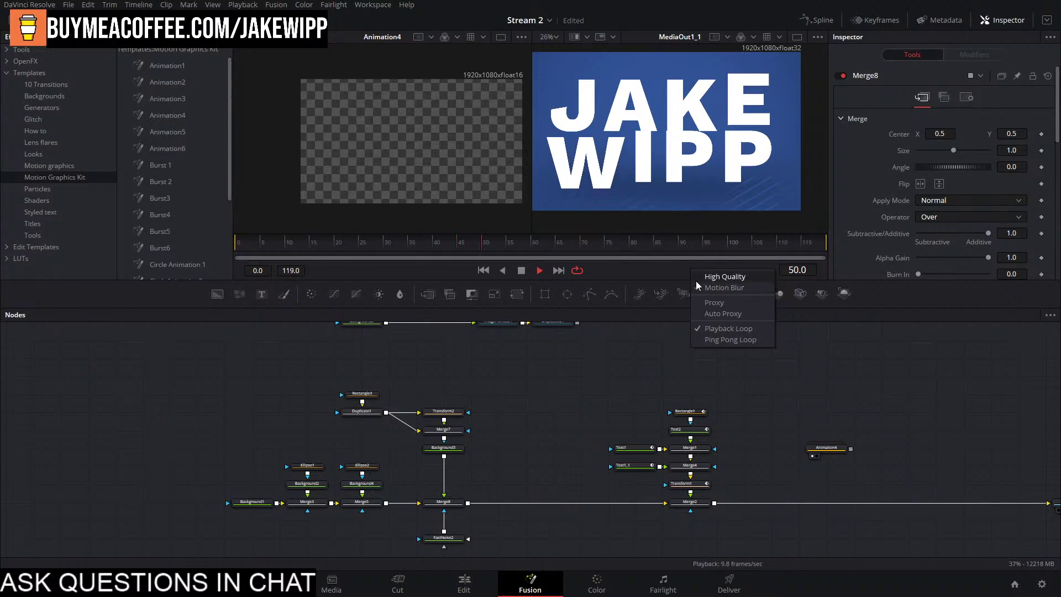
{"action": "left_click", "coordinate": [521, 274]}
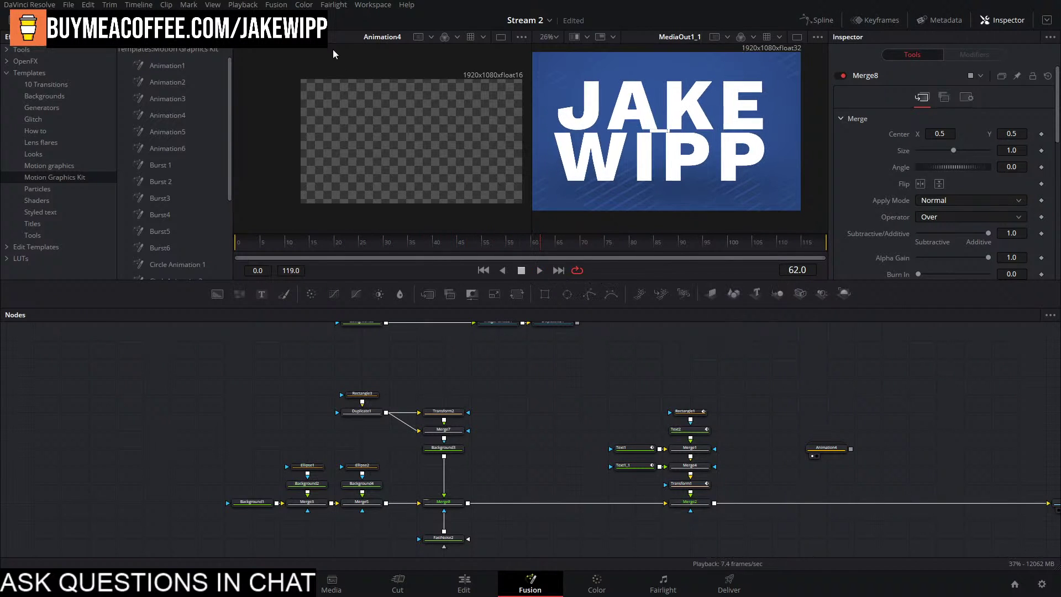
Show the timeline proxy resolution choices, including Half and Quarter Resolution, and leave the setting as it is.
{"action": "left_click", "coordinate": [276, 5]}
{"action": "mouse_move", "coordinate": [243, 5]}
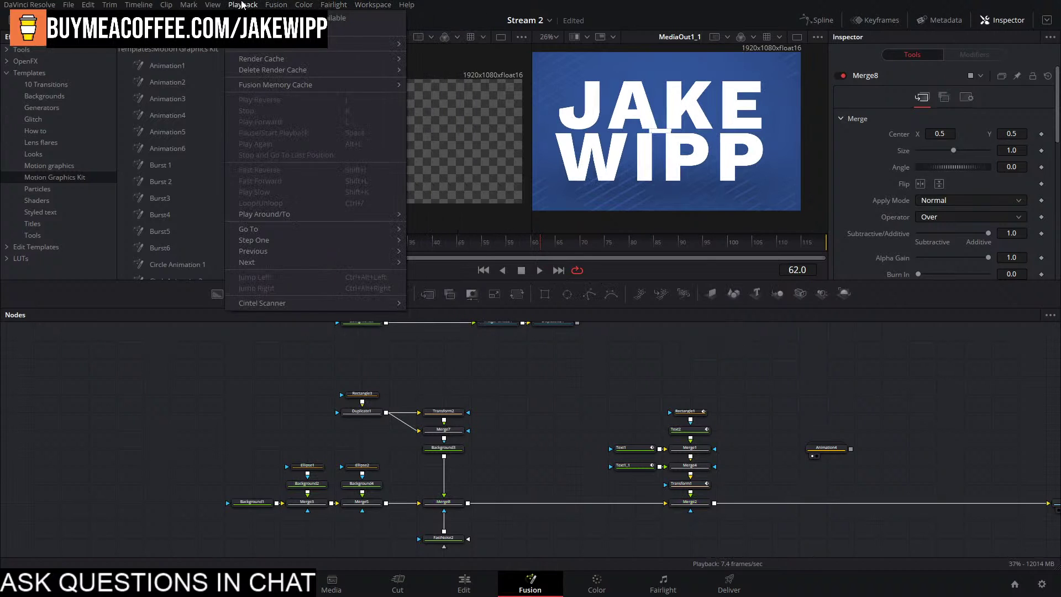
{"action": "mouse_move", "coordinate": [382, 43]}
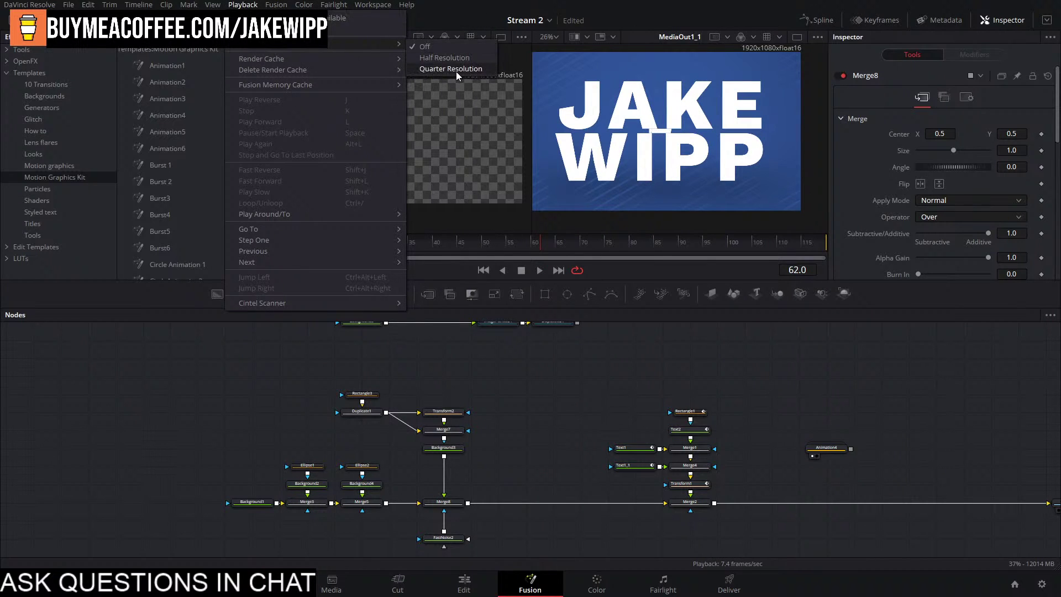
{"action": "left_click", "coordinate": [733, 387]}
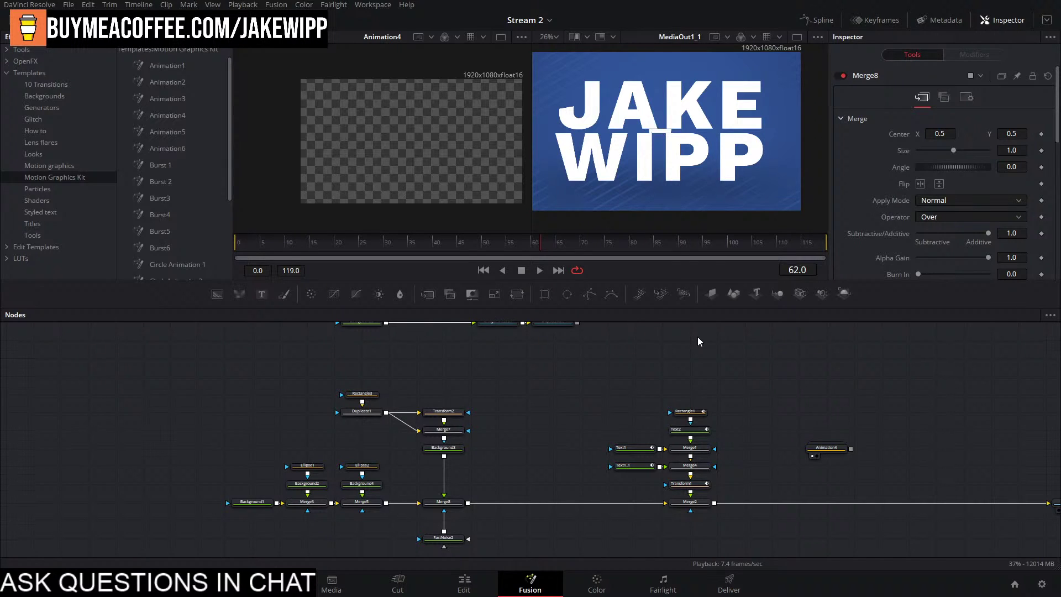
Try to connect Animation4's output to the main node line and move the node beside the title nodes.
{"action": "left_click_drag", "start_coordinate": [946, 370], "coordinate": [834, 537]}
{"action": "left_click_drag", "start_coordinate": [848, 425], "coordinate": [794, 399]}
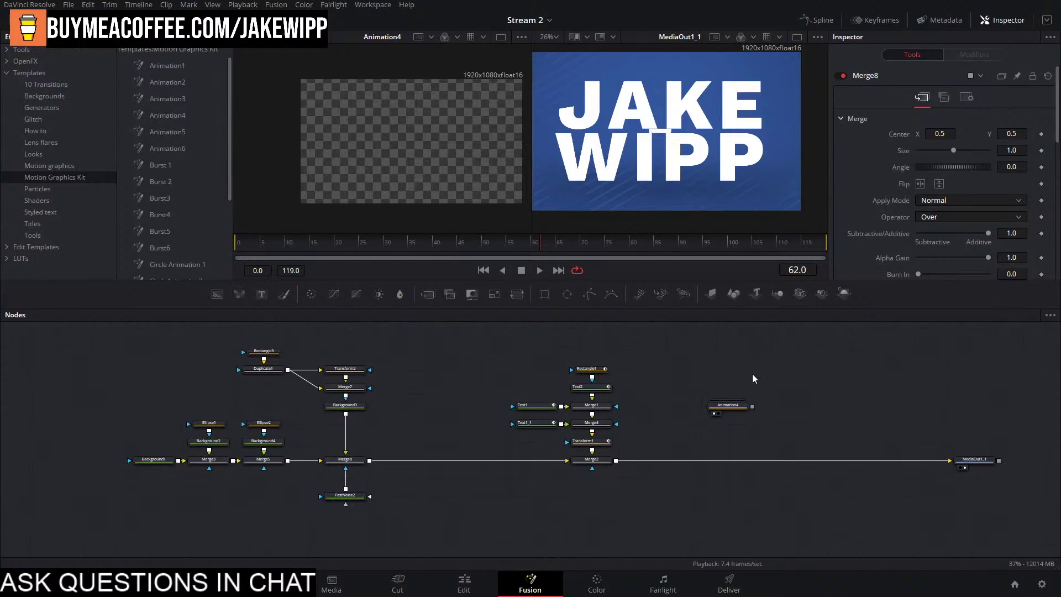
{"action": "left_click", "coordinate": [738, 405]}
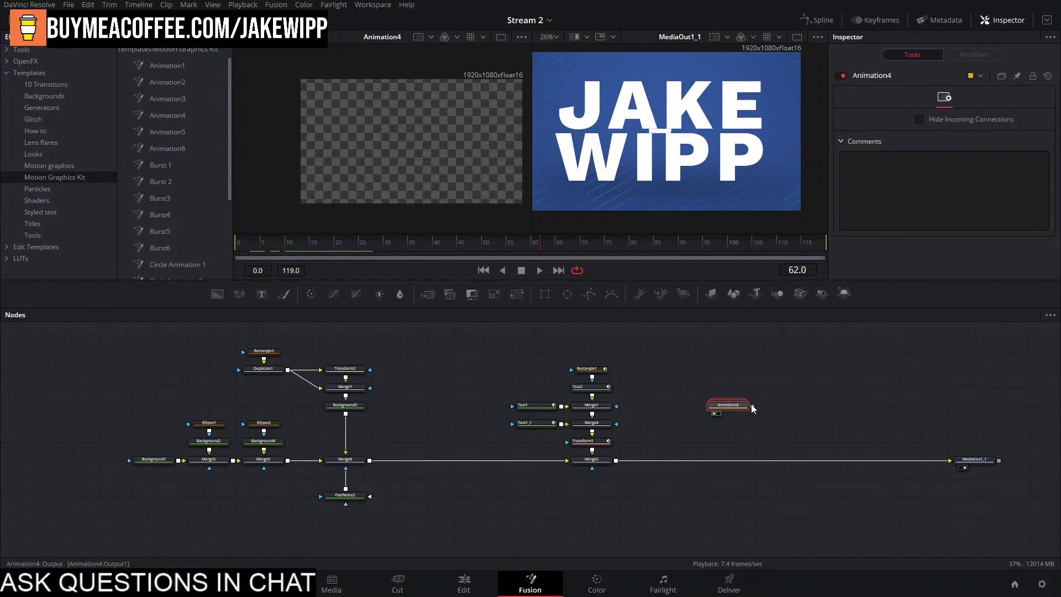
{"action": "left_click_drag", "start_coordinate": [753, 407], "coordinate": [635, 452]}
{"action": "left_click_drag", "start_coordinate": [733, 413], "coordinate": [678, 395]}
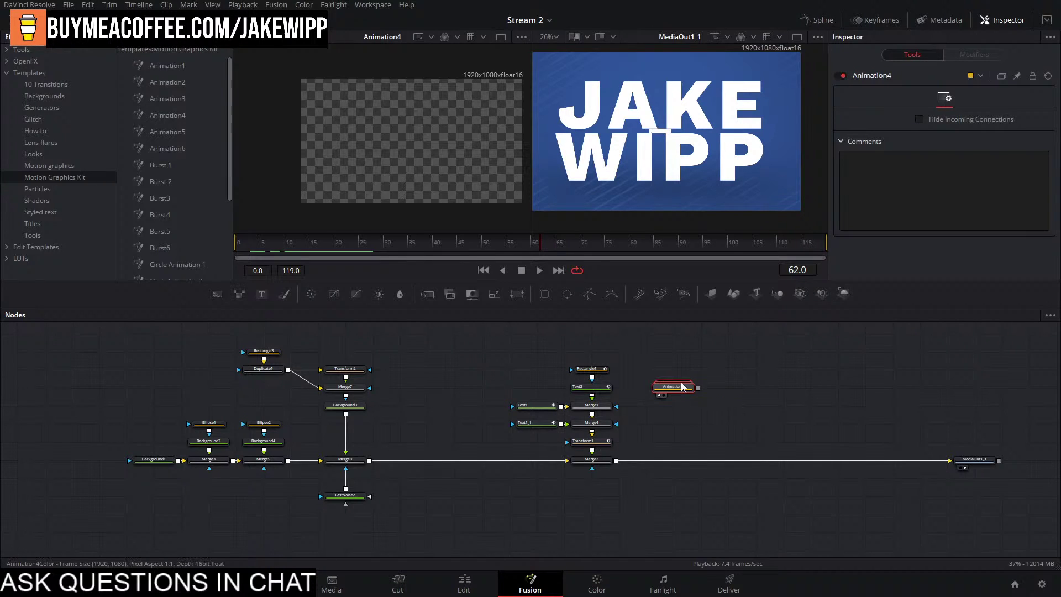
Move all the title nodes together with Merge2 along the main line towards MediaOut1_1 to make room after Merge8.
{"action": "left_click_drag", "start_coordinate": [608, 358], "coordinate": [517, 445]}
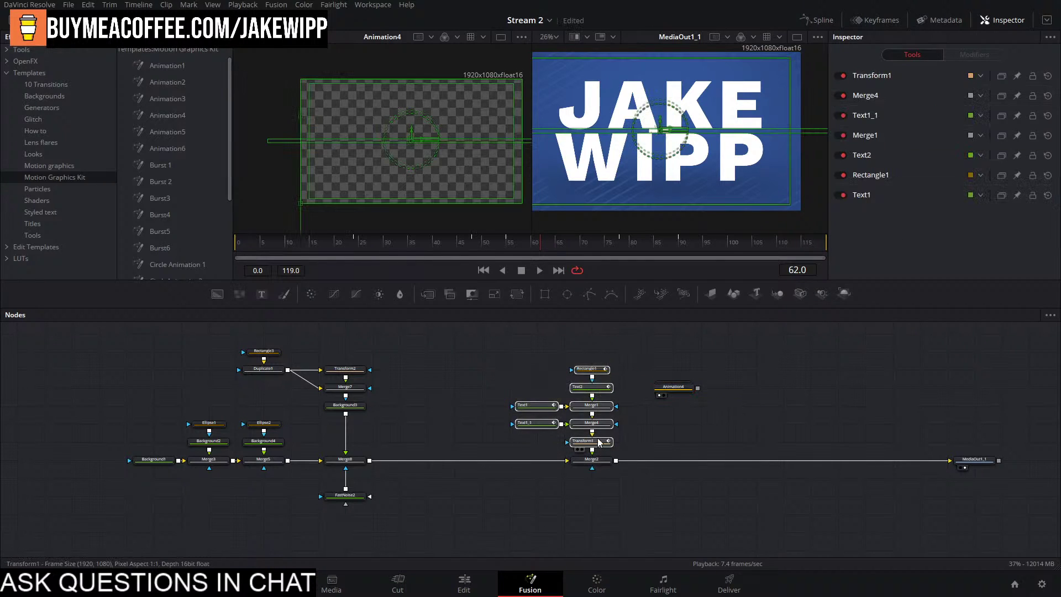
{"action": "left_click", "coordinate": [591, 441]}
{"action": "left_click_drag", "start_coordinate": [637, 440], "coordinate": [615, 500]}
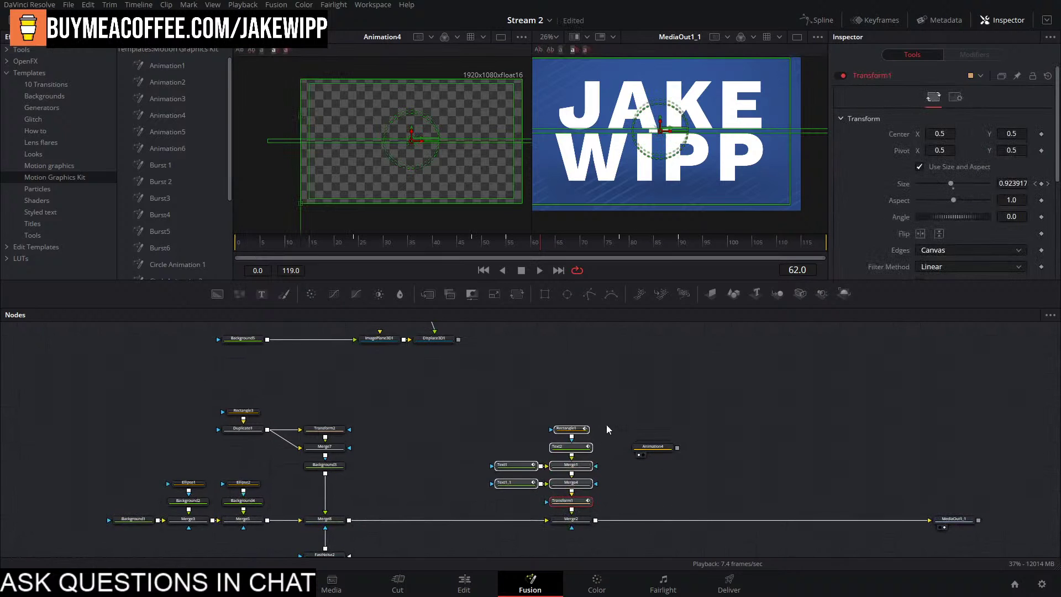
{"action": "left_click_drag", "start_coordinate": [605, 342], "coordinate": [511, 547]}
{"action": "left_click_drag", "start_coordinate": [564, 524], "coordinate": [809, 517]}
{"action": "left_click", "coordinate": [810, 517]}
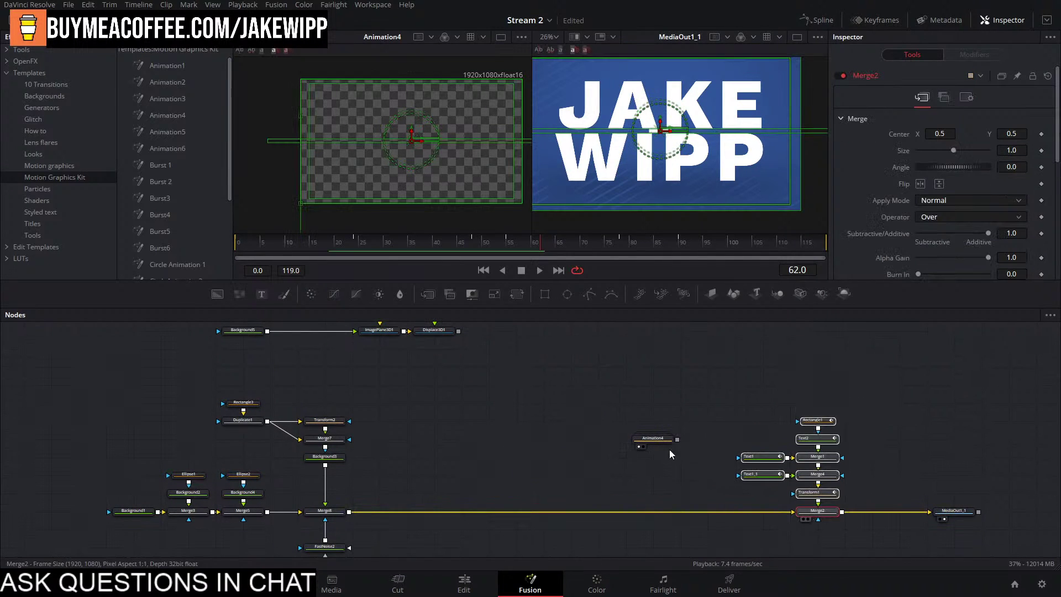
Place Animation4 in the gap, add a Duplicate node after it, and merge it into the main line following Merge8.
{"action": "left_click_drag", "start_coordinate": [651, 437], "coordinate": [601, 420]}
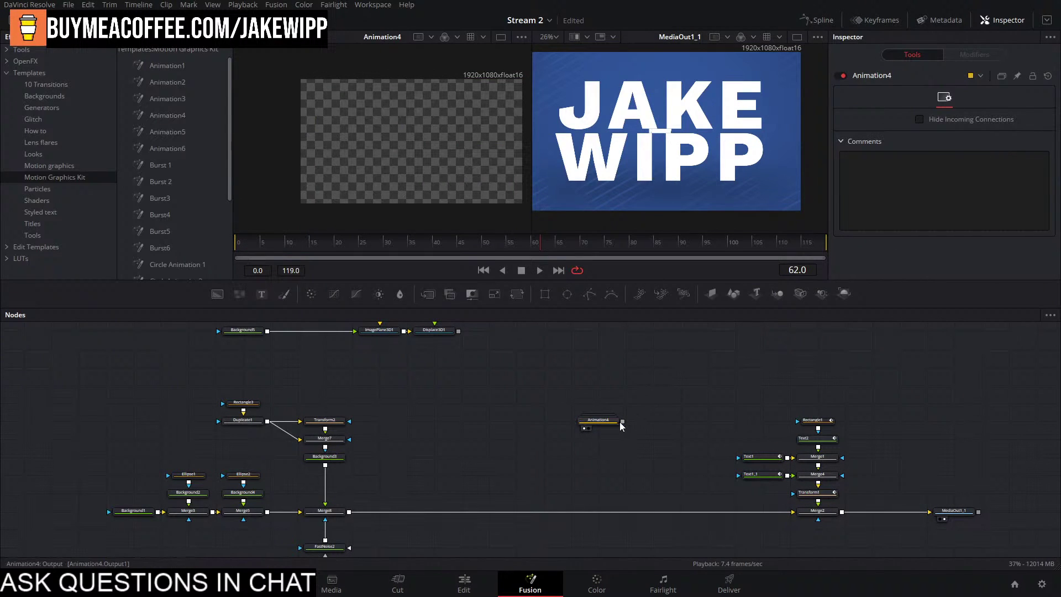
{"action": "key", "text": "shift+space"}
{"action": "type", "text": "saverdup"}
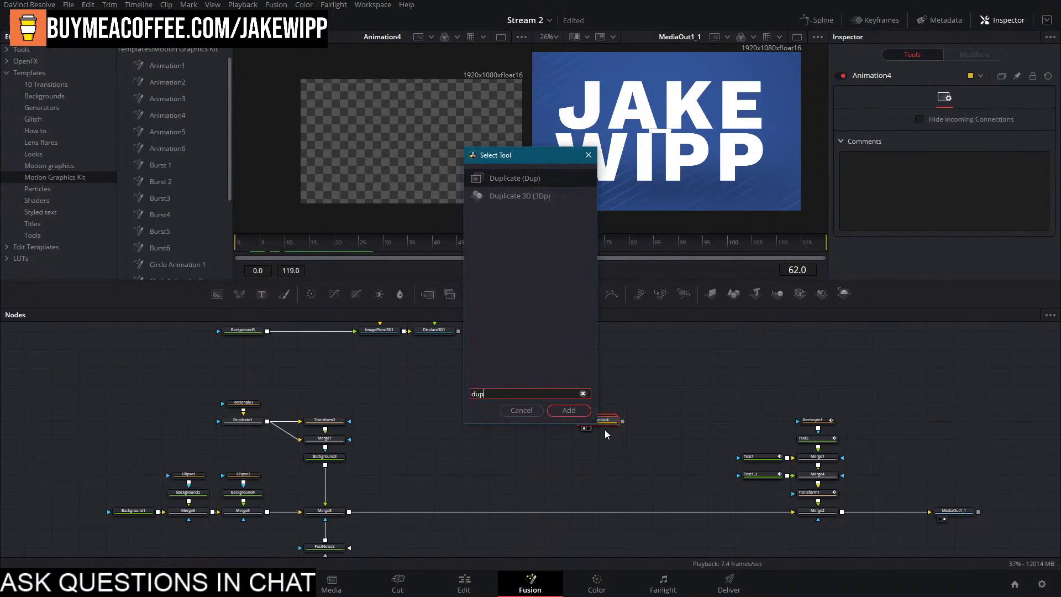
{"action": "key", "text": "Return"}
{"action": "left_click_drag", "start_coordinate": [648, 422], "coordinate": [350, 515]}
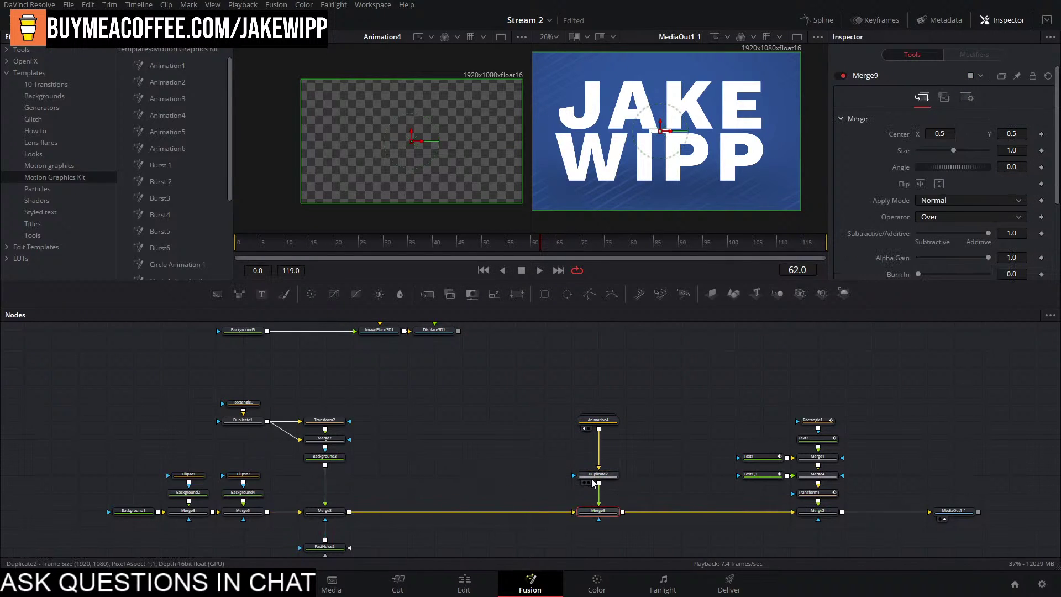
Inspect the Duplicate2 node and play the composition from the first frame to check the merged animation.
{"action": "left_click", "coordinate": [587, 476]}
{"action": "key", "text": "space"}
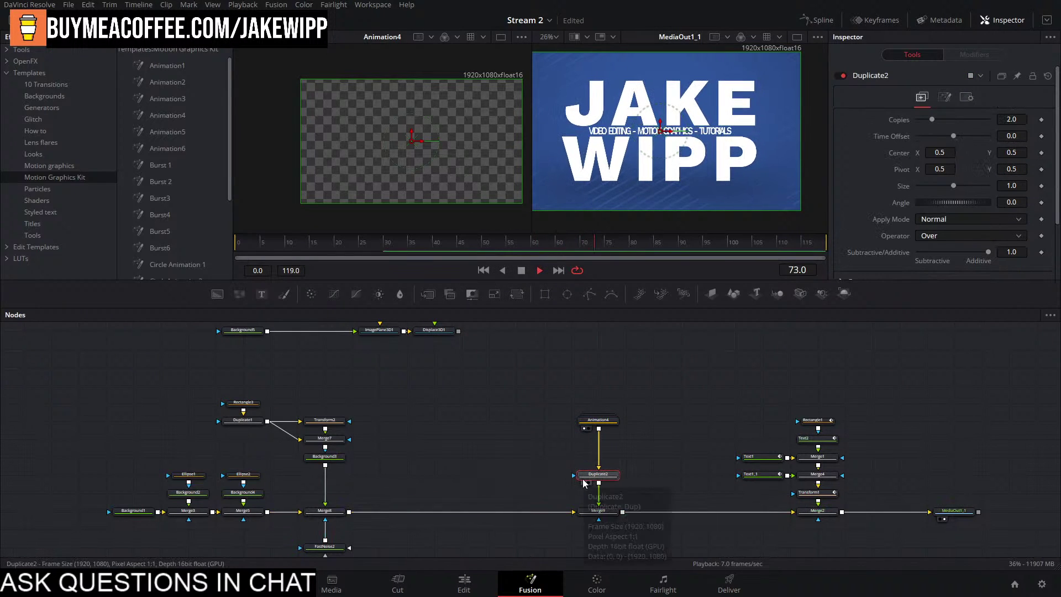
{"action": "left_click", "coordinate": [335, 244]}
{"action": "left_click_drag", "start_coordinate": [334, 243], "coordinate": [236, 246]}
{"action": "key", "text": "space"}
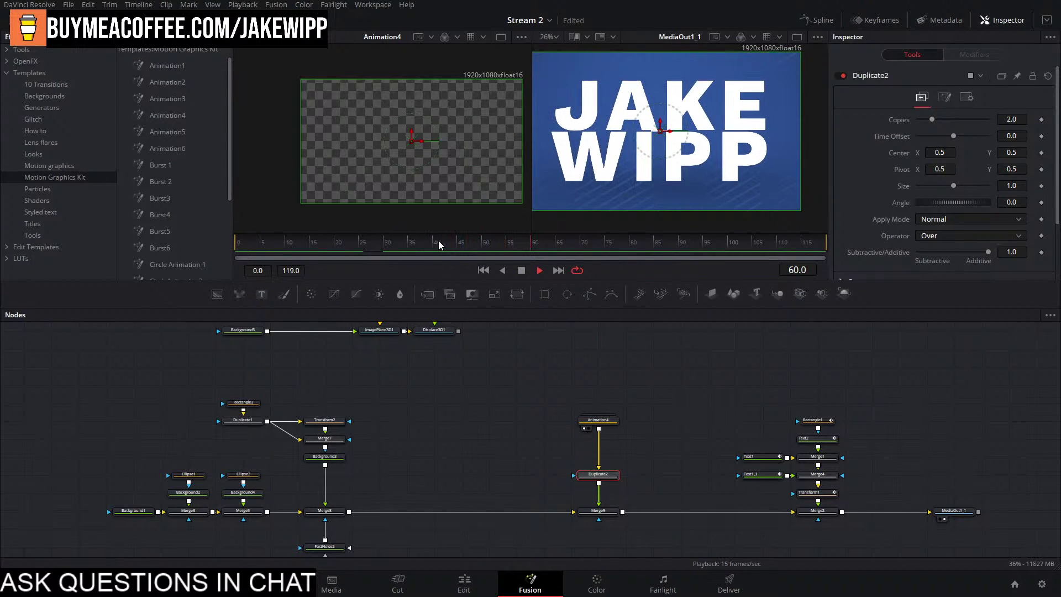
{"action": "key", "text": "space"}
Shift Animation4's Polygon3 keyframes in the keyframes editor so that its animation starts at frame 60.
{"action": "left_click", "coordinate": [603, 420]}
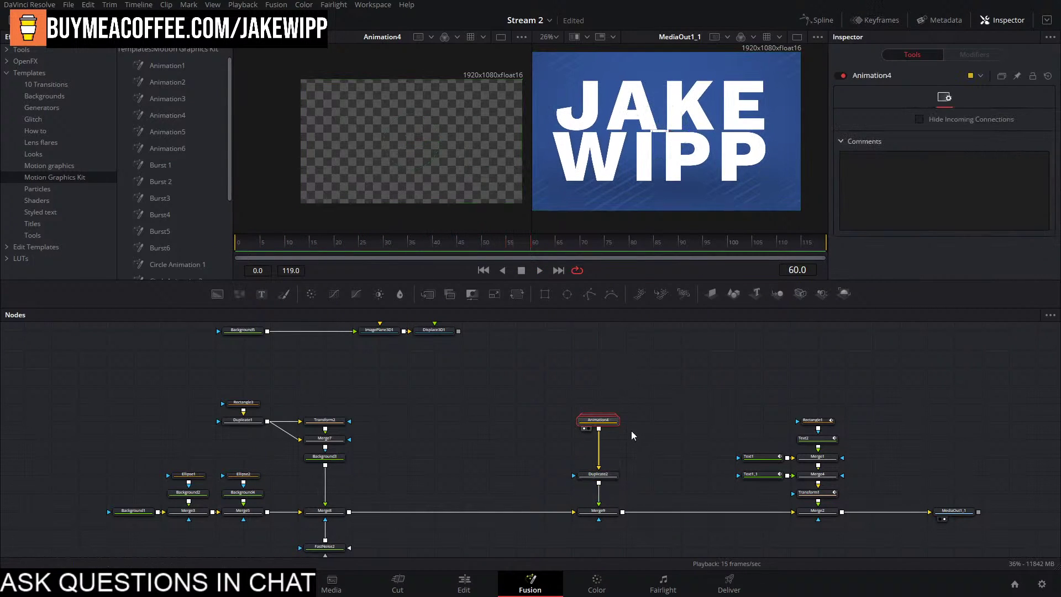
{"action": "left_click", "coordinate": [876, 20]}
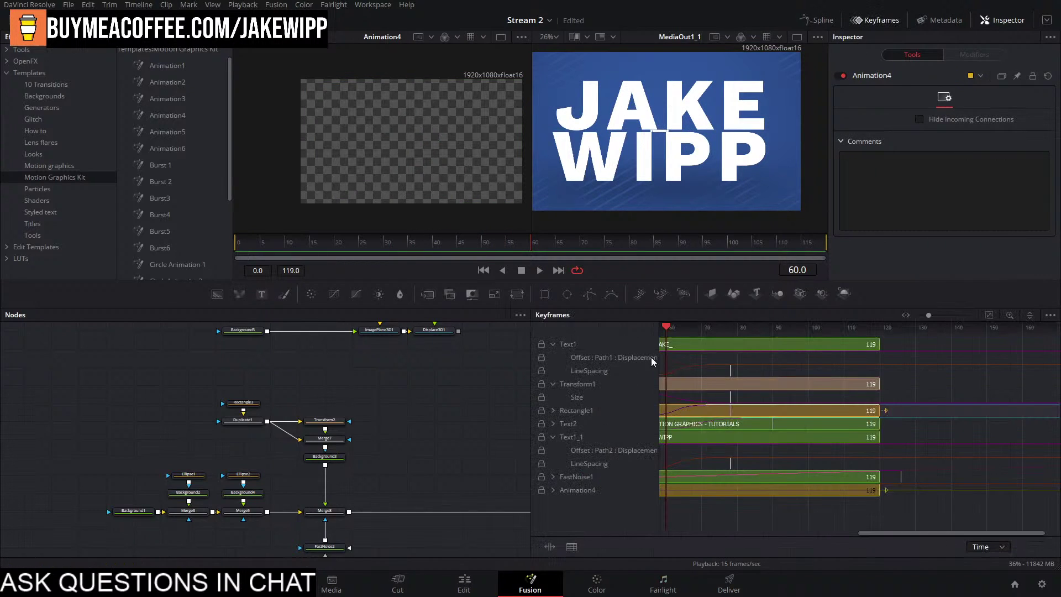
{"action": "scroll", "coordinate": [706, 450], "scroll_direction": "left", "scroll_amount": 10}
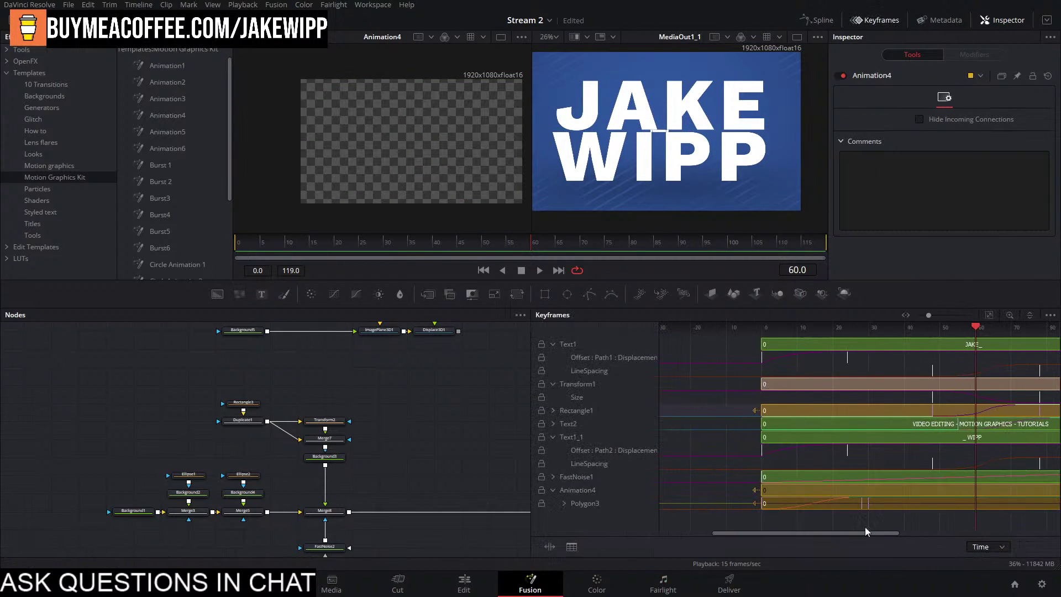
{"action": "left_click", "coordinate": [565, 503]}
{"action": "scroll", "coordinate": [884, 516], "scroll_direction": "down", "scroll_amount": 5}
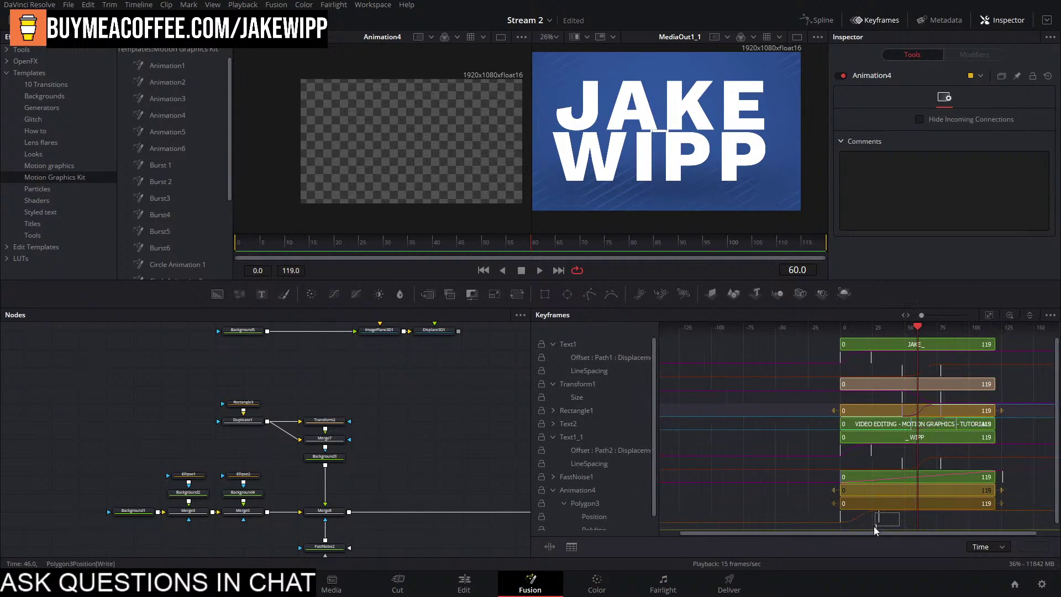
{"action": "left_click_drag", "start_coordinate": [828, 546], "coordinate": [911, 518]}
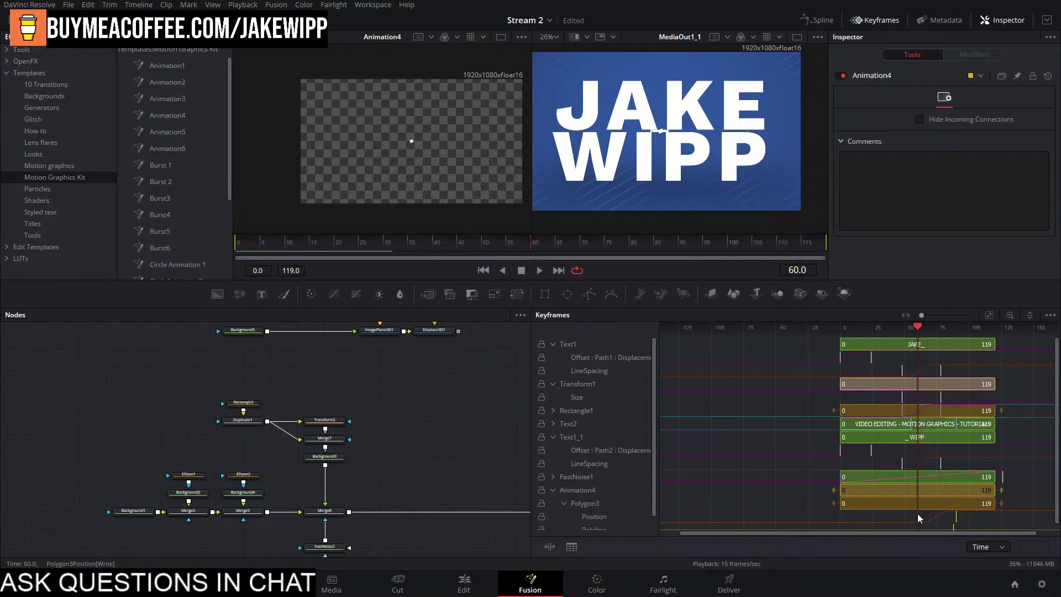
Play the retimed animation over the title and close the keyframes editor.
{"action": "key", "text": "space"}
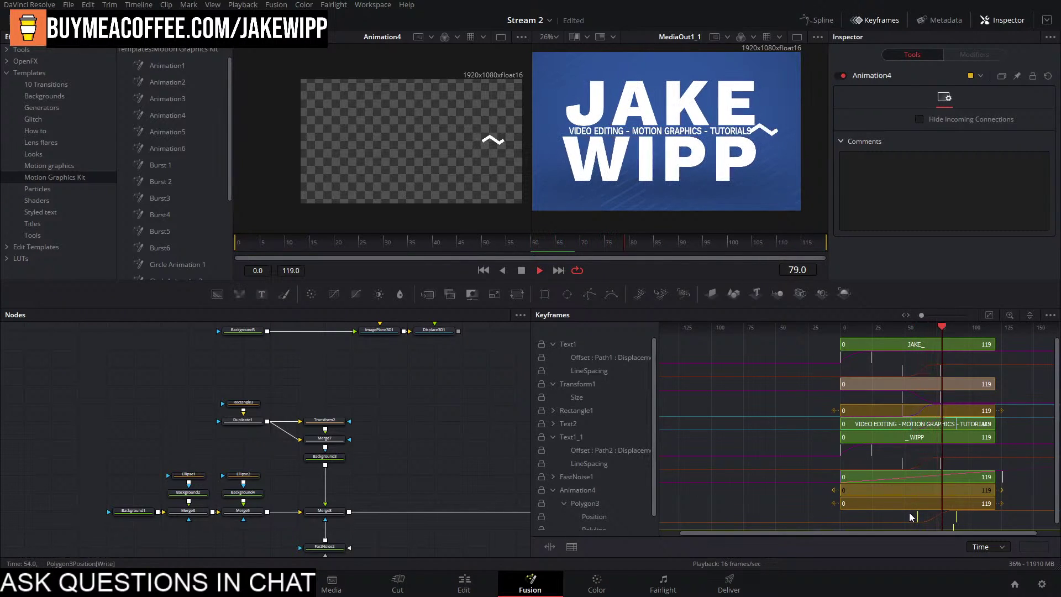
{"action": "key", "text": "space"}
{"action": "left_click", "coordinate": [873, 20]}
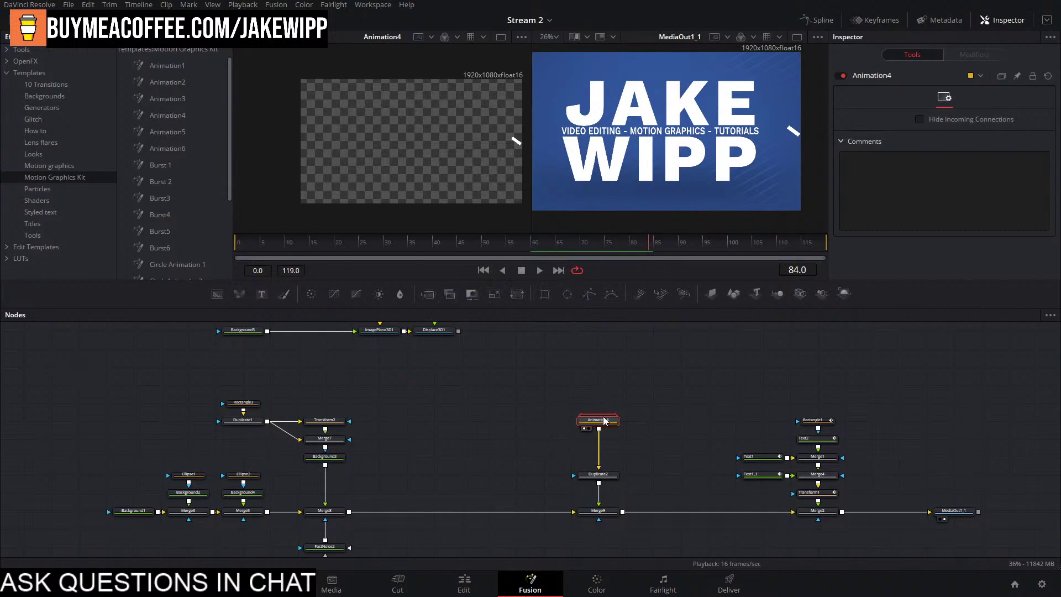
{"action": "key", "text": "shift+space"}
{"action": "type", "text": "dupl"}
{"action": "key", "text": "Escape"}
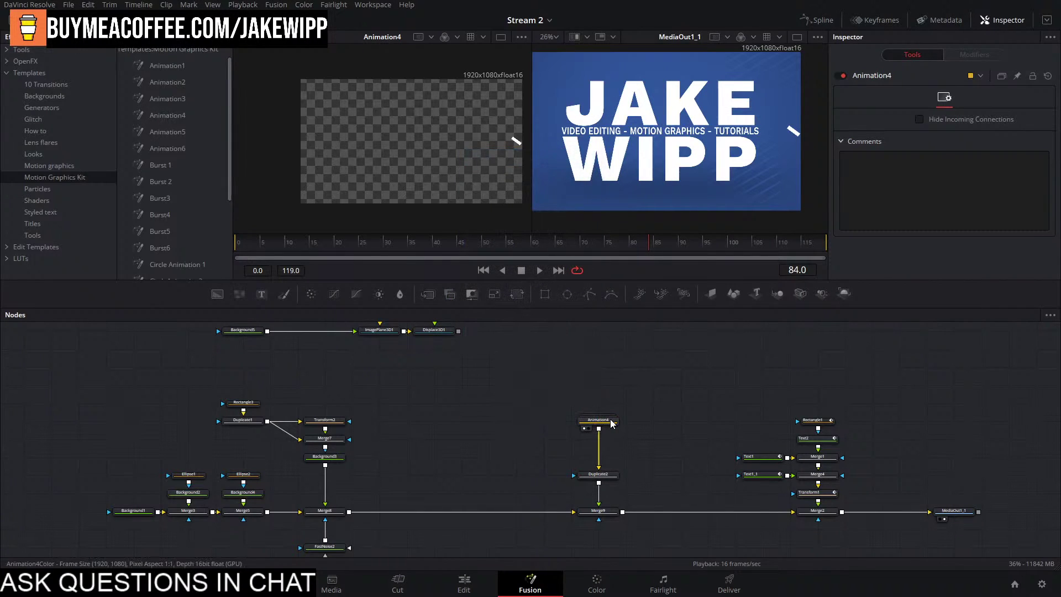
Add a Transform node between Animation4 and Duplicate2.
{"action": "left_click", "coordinate": [608, 422]}
{"action": "key", "text": "shift+space"}
{"action": "type", "text": "tr"}
{"action": "key", "text": "Return"}
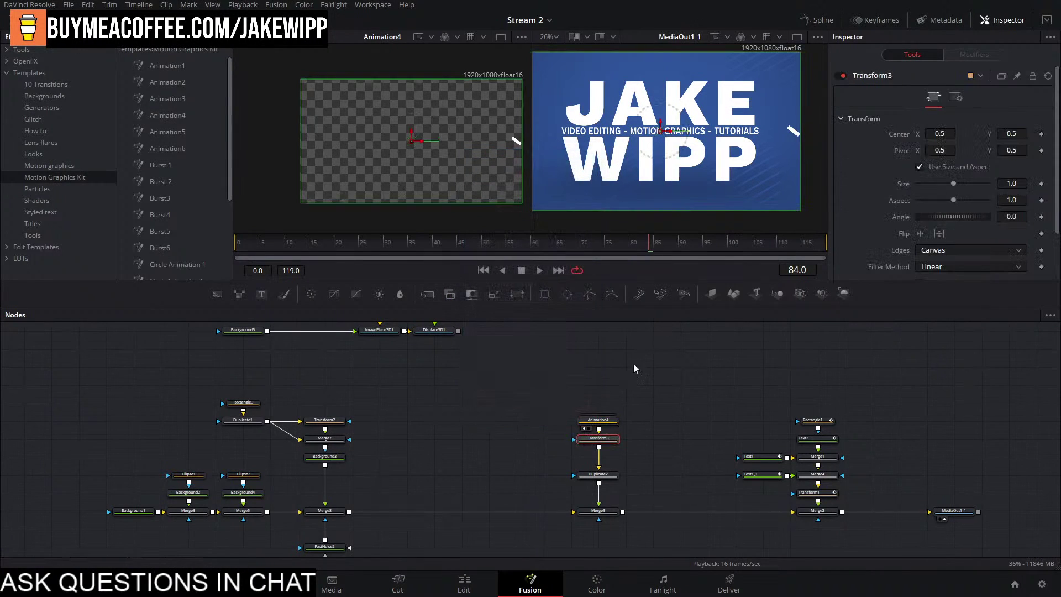
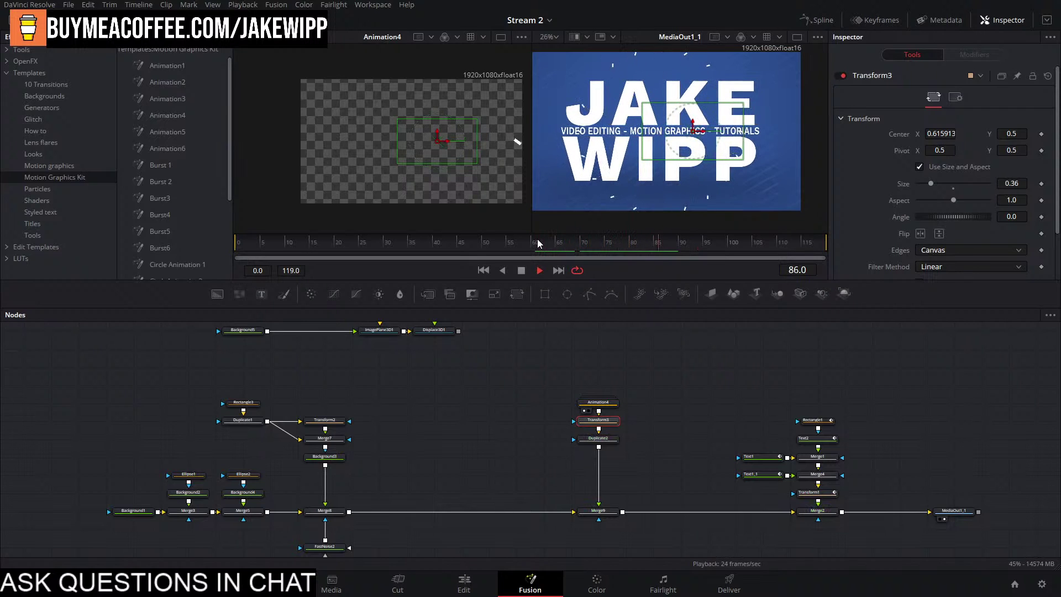
Display Duplicate2 in the viewer that showed Animation4 and play its burst of copies.
{"action": "left_click", "coordinate": [524, 272]}
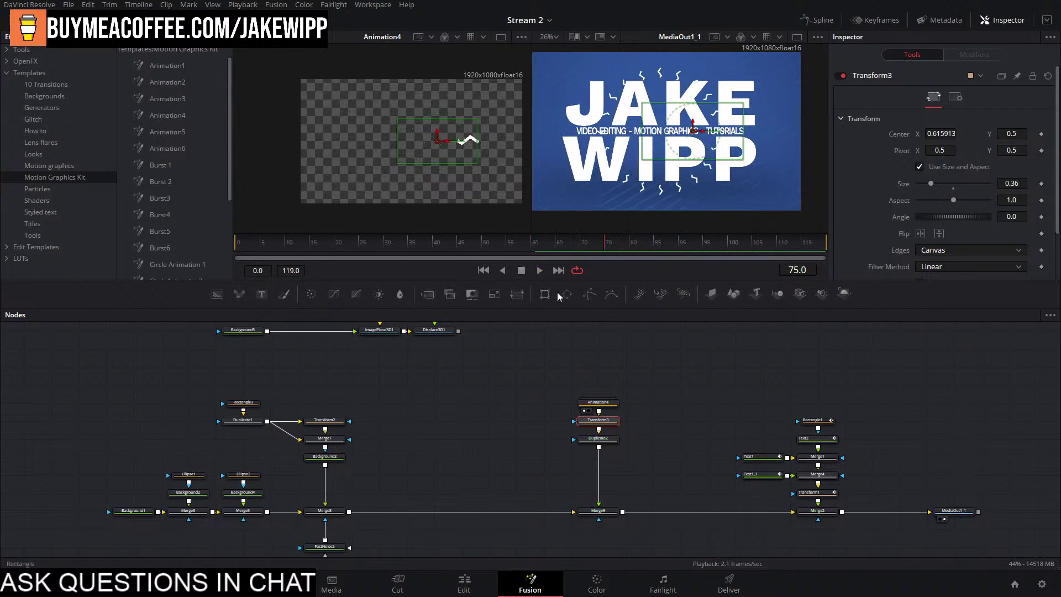
{"action": "left_click_drag", "start_coordinate": [639, 397], "coordinate": [570, 456]}
{"action": "left_click", "coordinate": [584, 447]}
{"action": "key", "text": "space"}
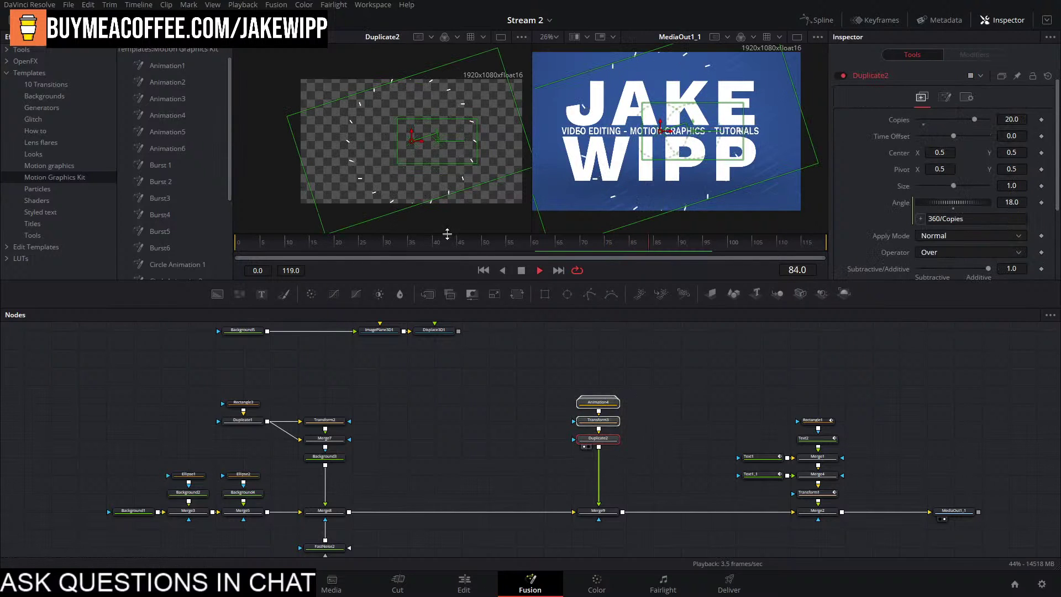
{"action": "key", "text": "space"}
{"action": "key", "text": "shift+space"}
{"action": "type", "text": "transtrail"}
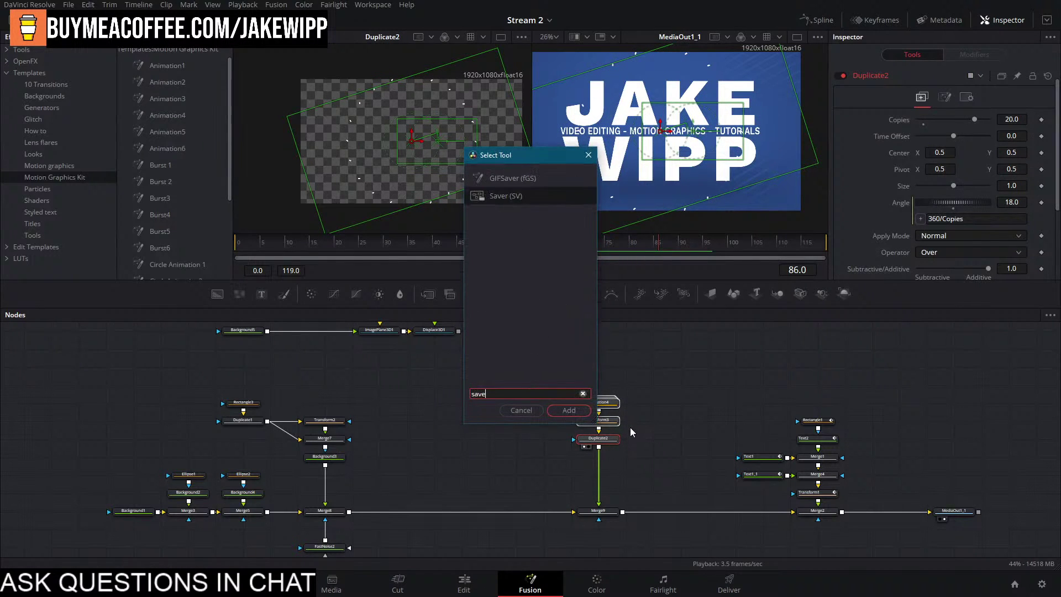
{"action": "key", "text": "Escape"}
{"action": "left_click", "coordinate": [566, 428]}
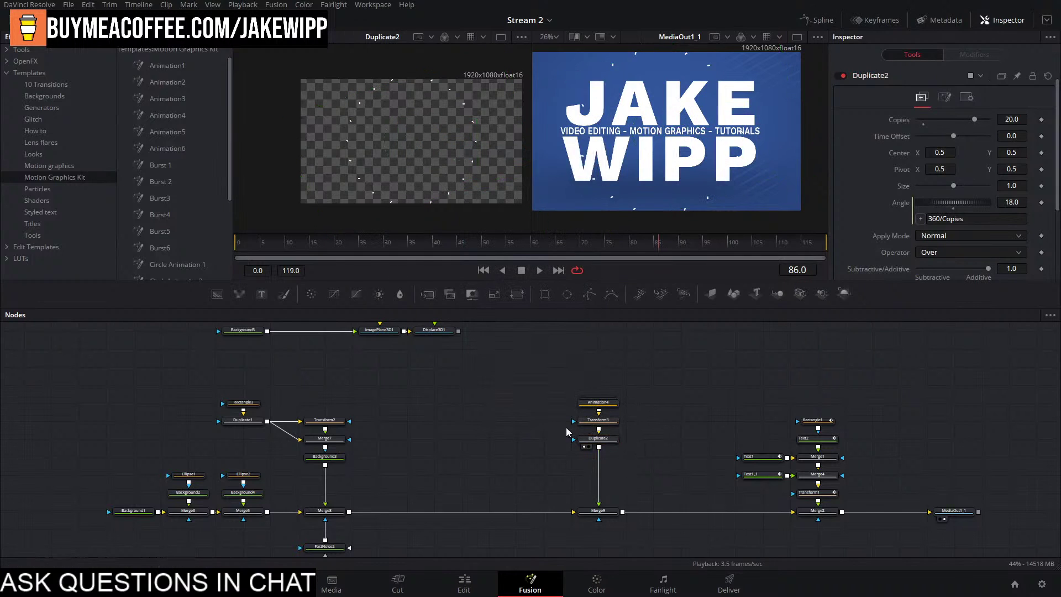
{"action": "left_click_drag", "start_coordinate": [573, 390], "coordinate": [660, 491]}
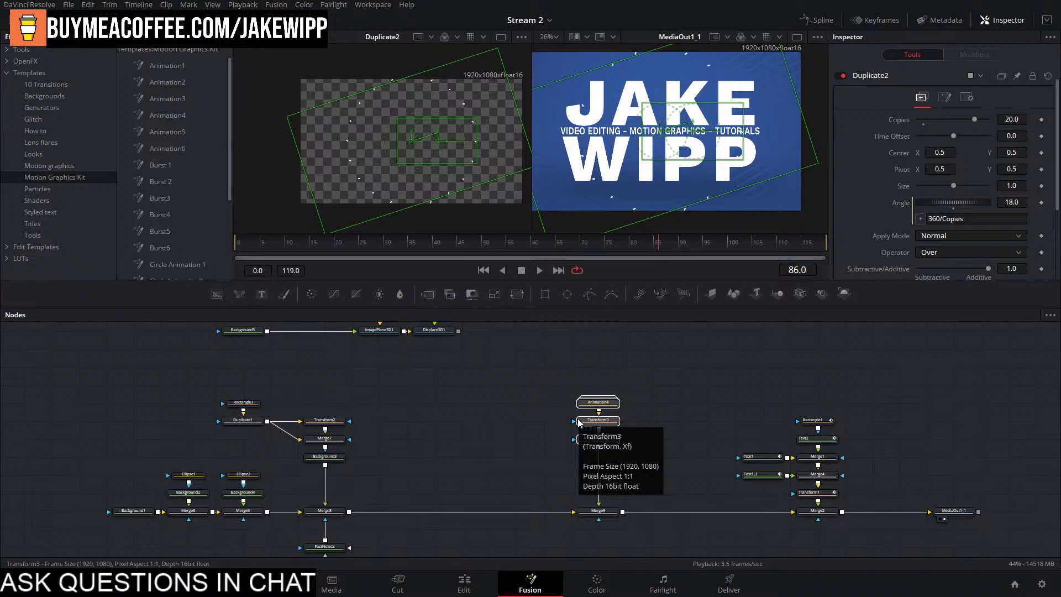
{"action": "left_click", "coordinate": [778, 346]}
Play the composition from the beginning, look at the viewer render options, and restart playback from the first frame.
{"action": "left_click_drag", "start_coordinate": [638, 248], "coordinate": [498, 282]}
{"action": "key", "text": "space"}
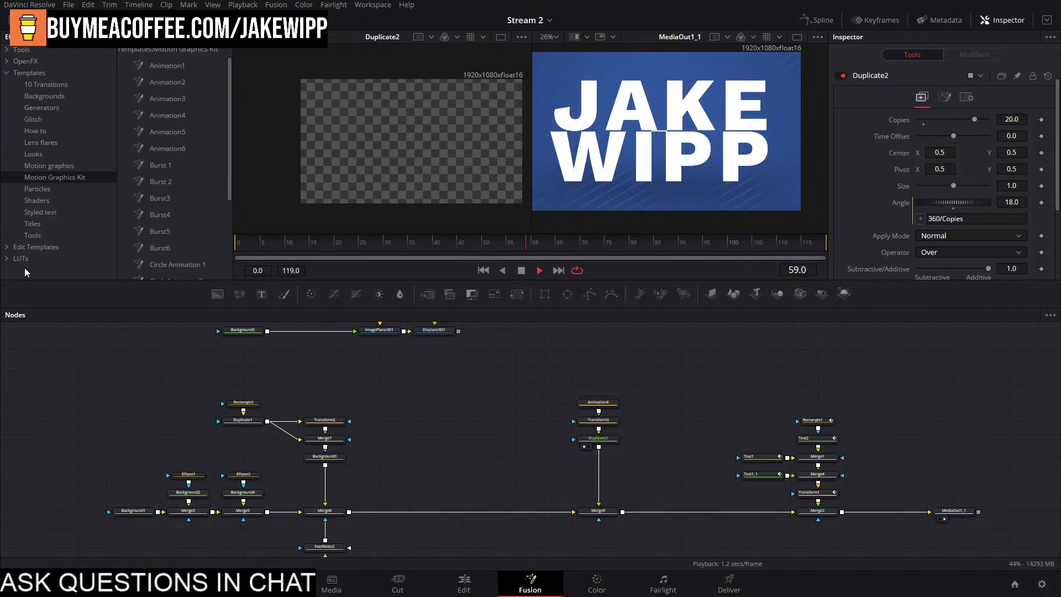
{"action": "key", "text": "space"}
{"action": "right_click", "coordinate": [674, 271]}
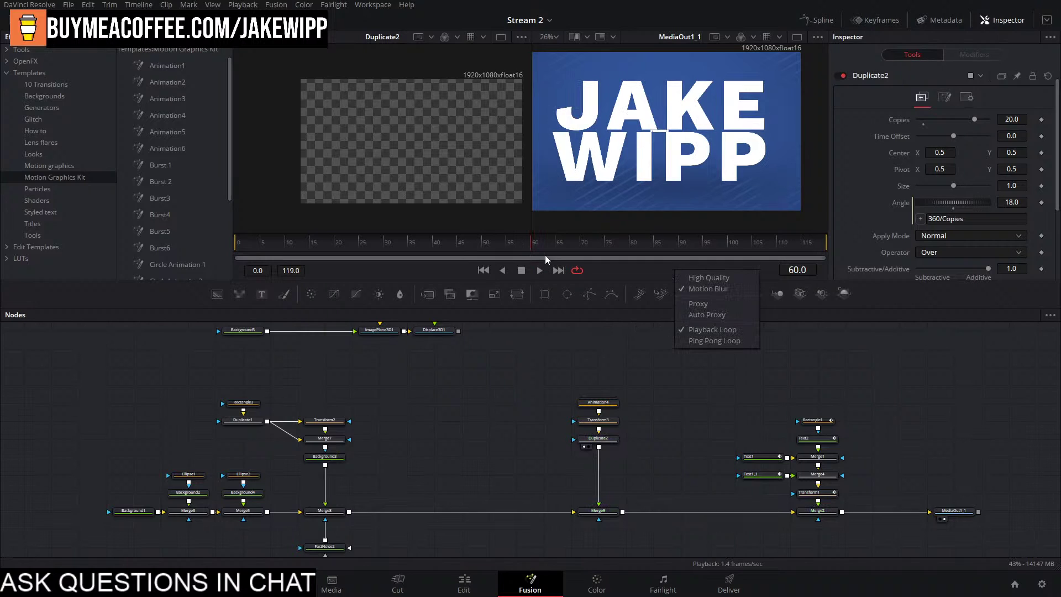
{"action": "left_click_drag", "start_coordinate": [530, 246], "coordinate": [158, 264]}
{"action": "key", "text": "space"}
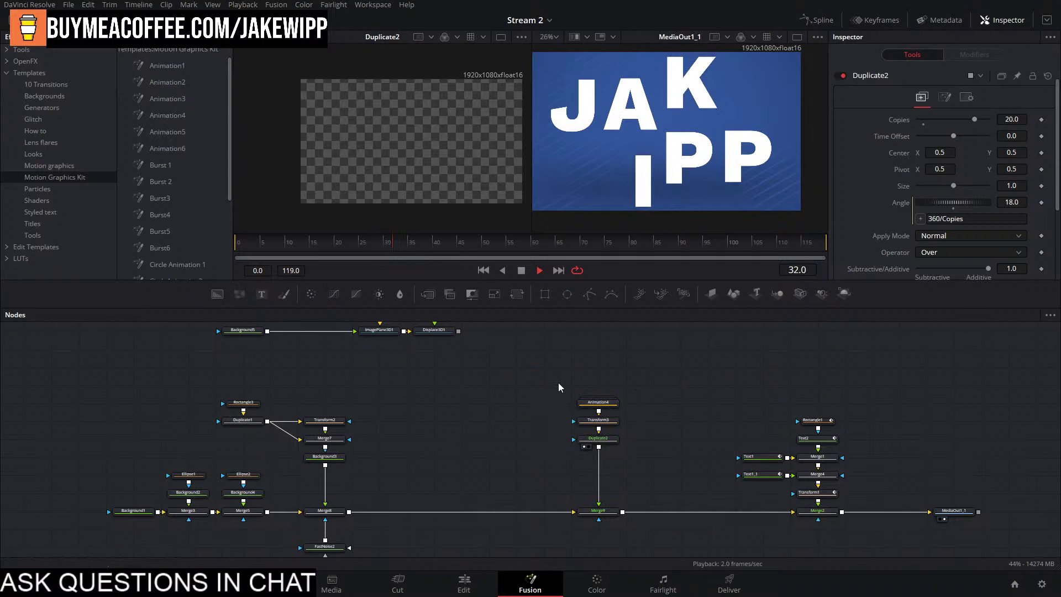
Stop playback and expand the Animation4 group to look at the nodes inside it.
{"action": "left_click", "coordinate": [540, 270]}
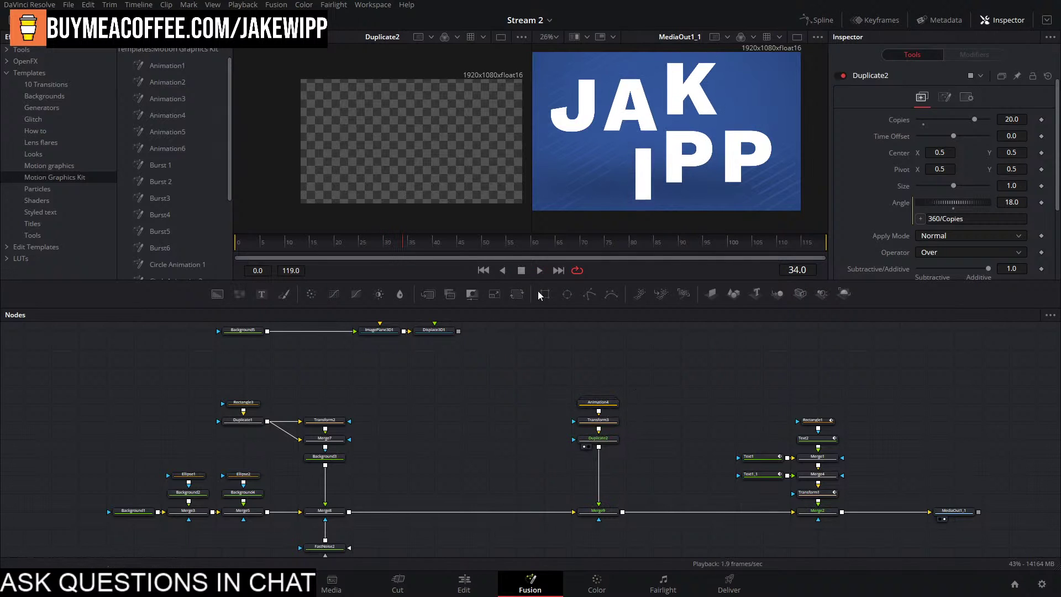
{"action": "double_click", "coordinate": [607, 409]}
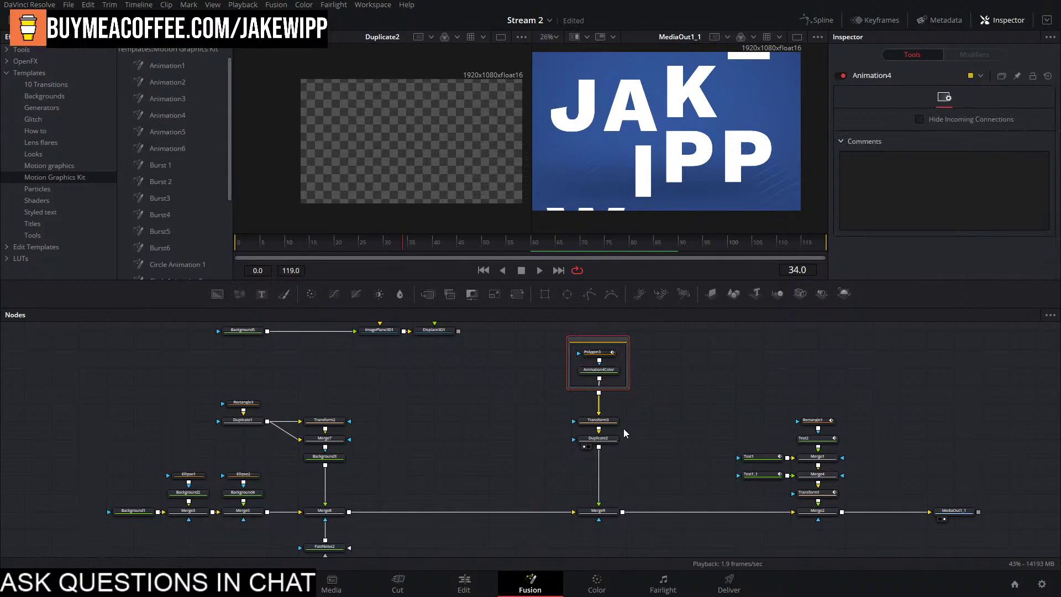
{"action": "left_click", "coordinate": [600, 439]}
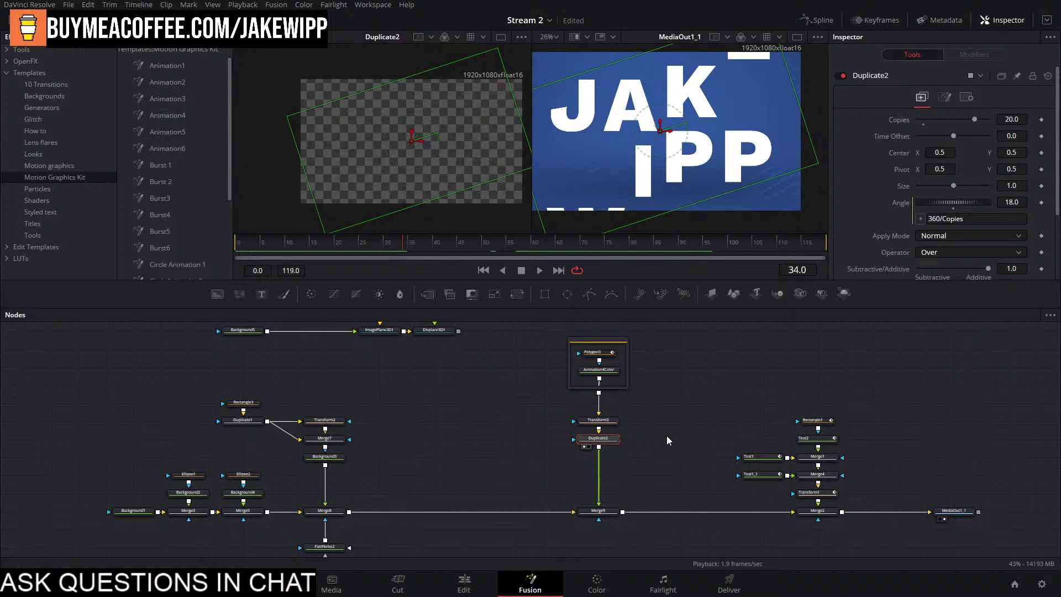
{"action": "left_click", "coordinate": [612, 341]}
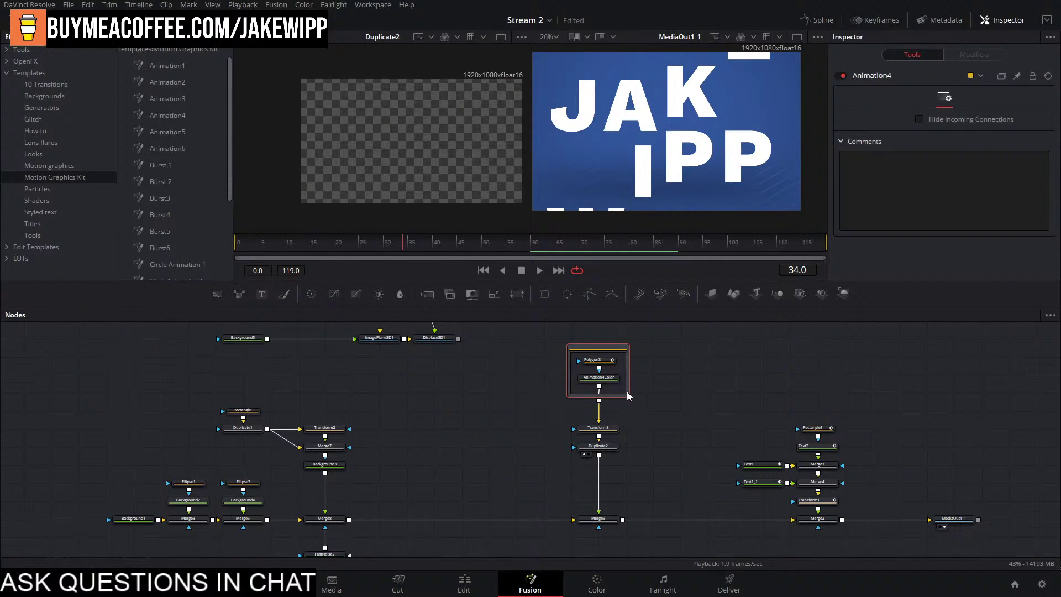
Detach Transform3 and Duplicate2 from the chain and connect the Animation4 group directly to the merge below it.
{"action": "left_click_drag", "start_coordinate": [628, 397], "coordinate": [553, 467]}
{"action": "left_click_drag", "start_coordinate": [604, 449], "coordinate": [708, 410]}
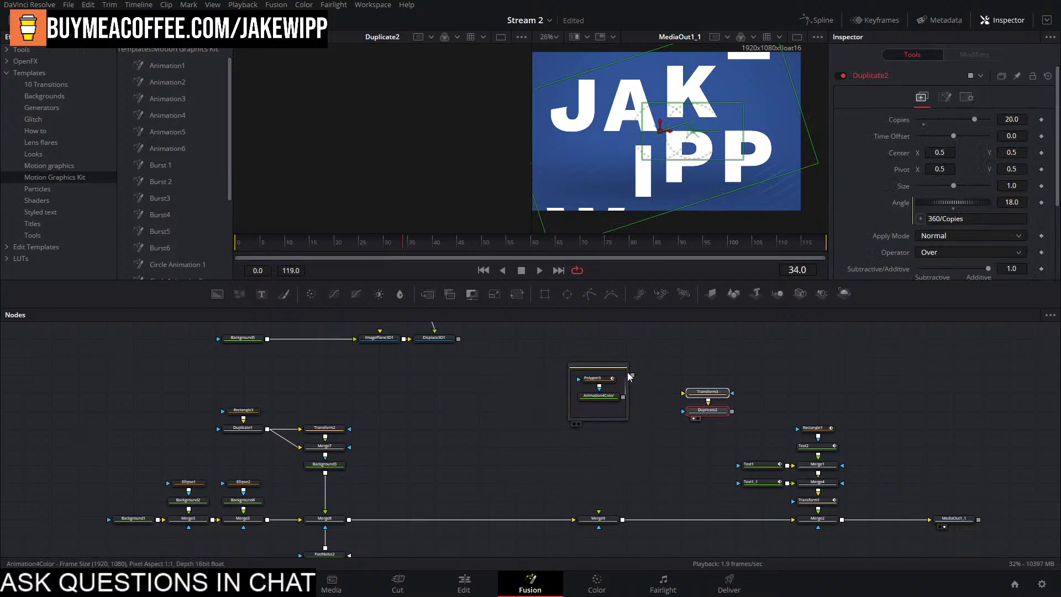
{"action": "left_click_drag", "start_coordinate": [630, 376], "coordinate": [599, 514]}
Enlarge the Animation4 group's frame downward and ungroup it into Polygon3 and Animation4Color.
{"action": "left_click", "coordinate": [615, 420]}
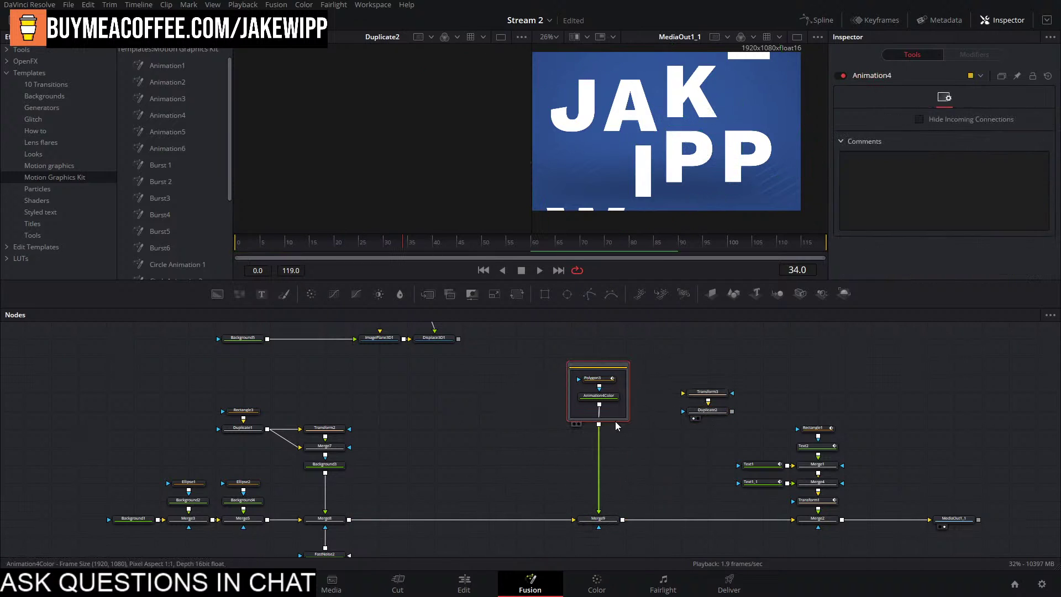
{"action": "left_click_drag", "start_coordinate": [616, 419], "coordinate": [616, 479]}
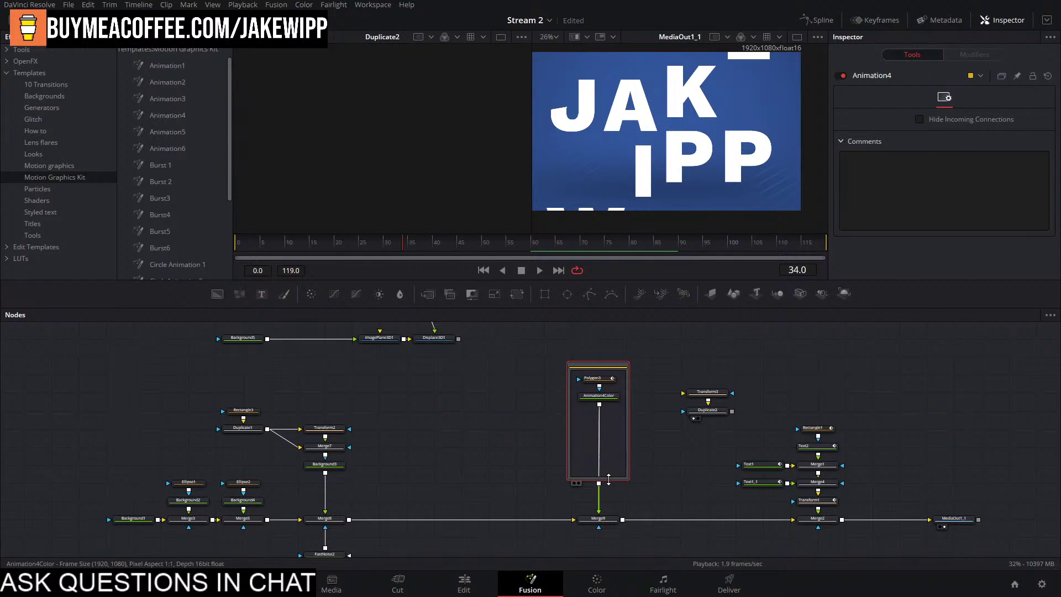
{"action": "right_click", "coordinate": [612, 371]}
{"action": "left_click", "coordinate": [647, 409]}
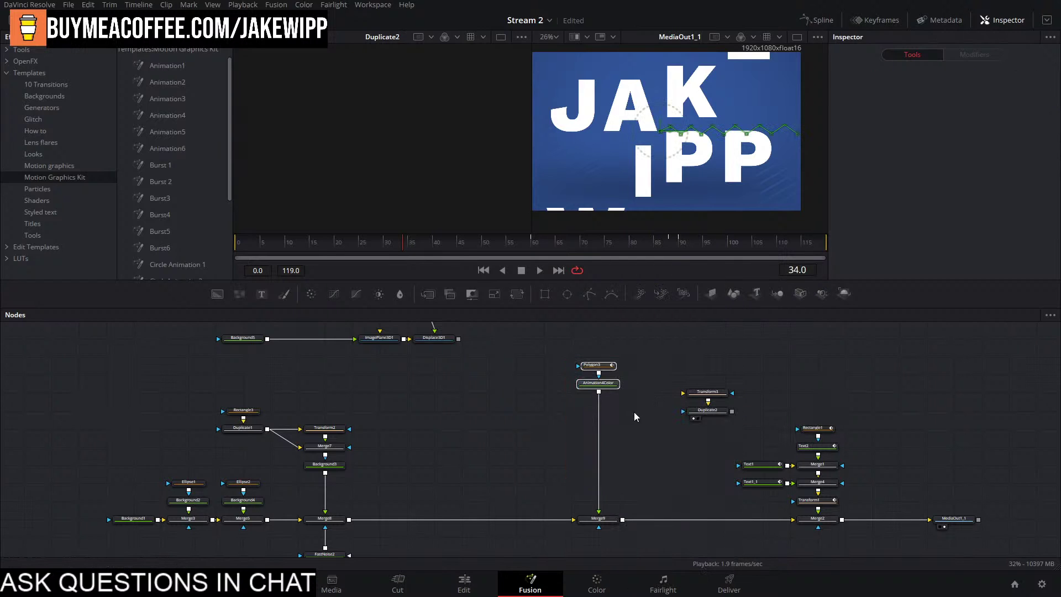
Insert Transform3 and Duplicate2 between Polygon3 and Animation4Color and play the duplicated mask burst.
{"action": "left_click_drag", "start_coordinate": [598, 383], "coordinate": [599, 447]}
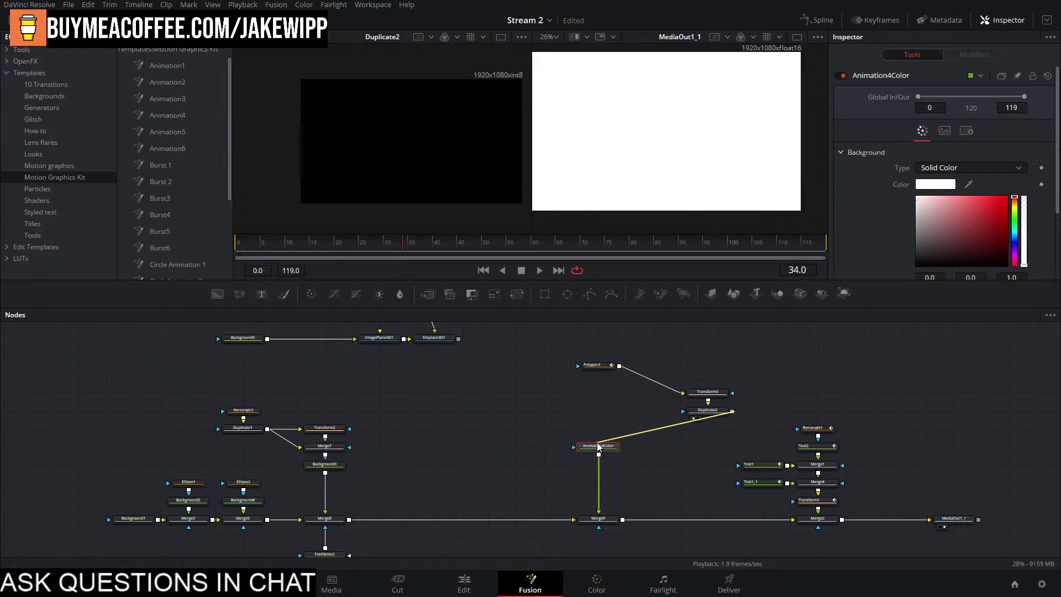
{"action": "left_click_drag", "start_coordinate": [748, 376], "coordinate": [607, 428]}
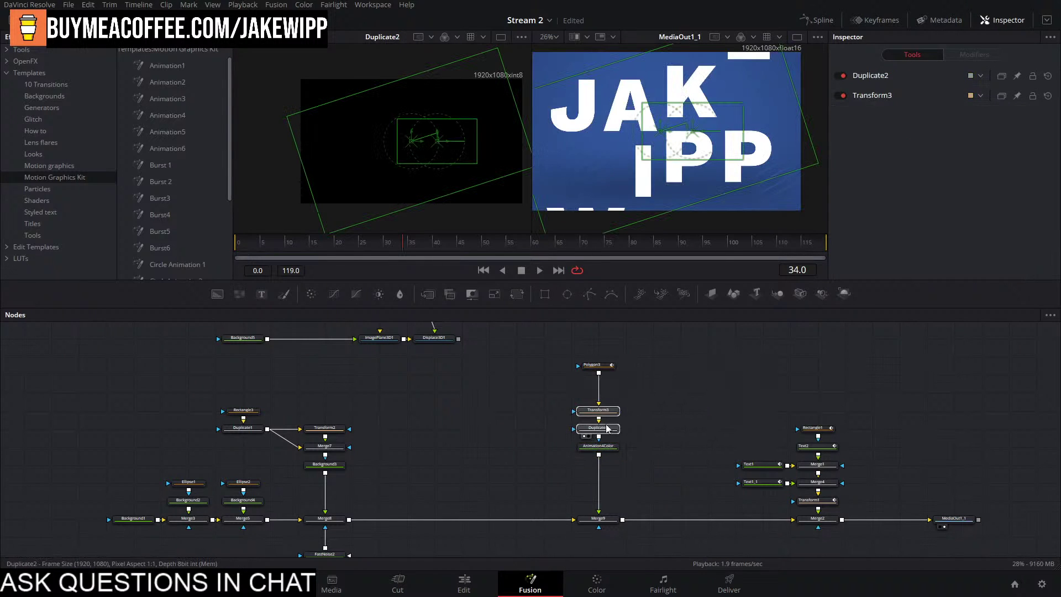
{"action": "left_click", "coordinate": [607, 429]}
{"action": "key", "text": "space"}
{"action": "left_click", "coordinate": [513, 250]}
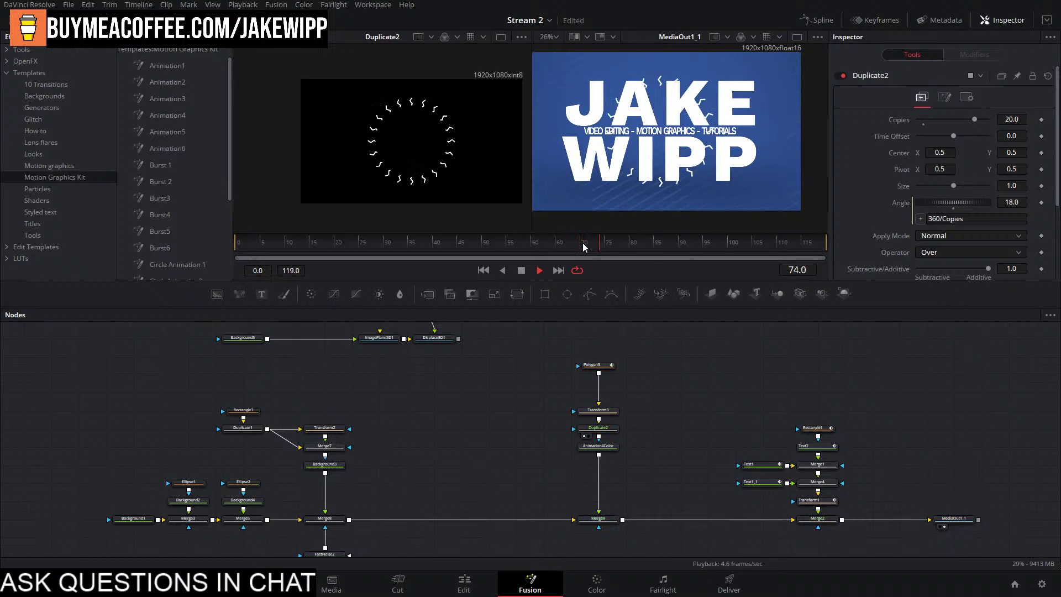
Delete Transform3 from the mask chain and stop playback with Polygon3 selected.
{"action": "left_click", "coordinate": [614, 412]}
{"action": "key", "text": "Delete"}
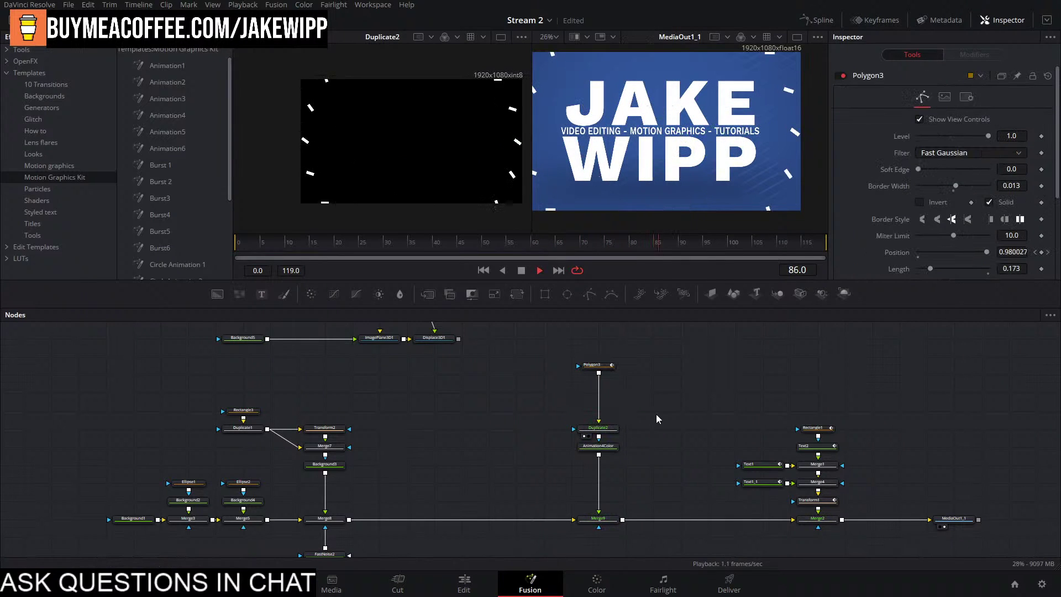
{"action": "left_click", "coordinate": [595, 365]}
{"action": "key", "text": "space"}
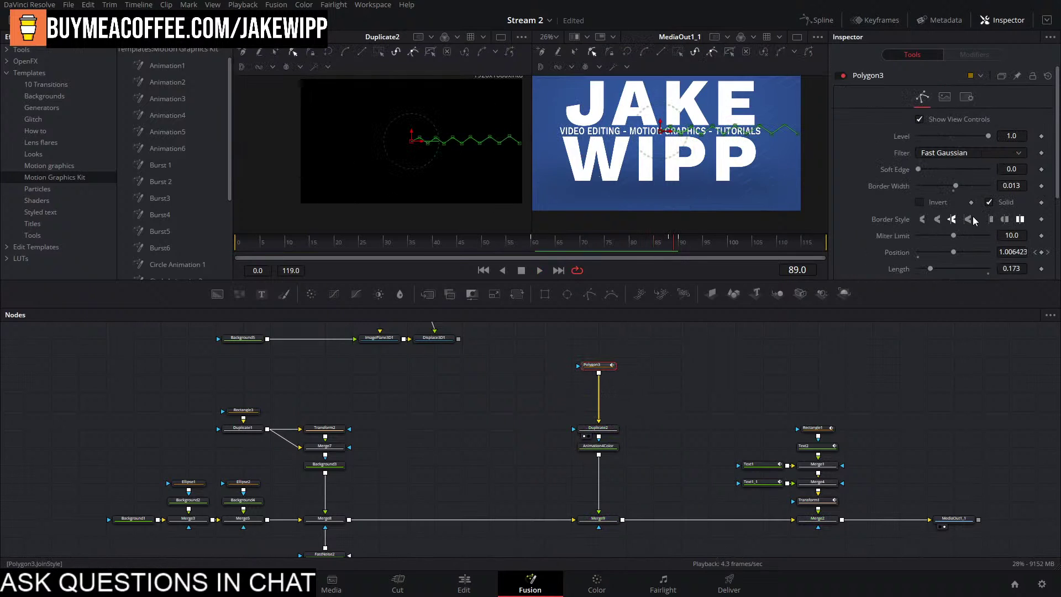
Set Polygon3's size to 0.261 and its center X to 0.674.
{"action": "scroll", "coordinate": [974, 220], "scroll_direction": "down", "scroll_amount": 3}
{"action": "left_click_drag", "start_coordinate": [932, 180], "coordinate": [922, 180]}
{"action": "double_click", "coordinate": [940, 163]}
{"action": "type", "text": "0.674"}
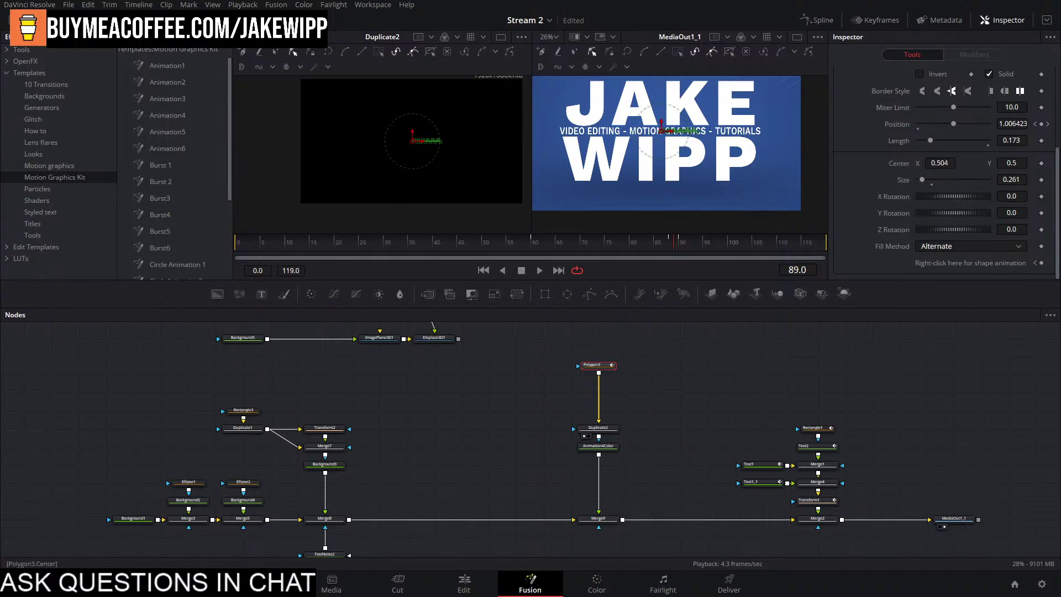
{"action": "key", "text": "Return"}
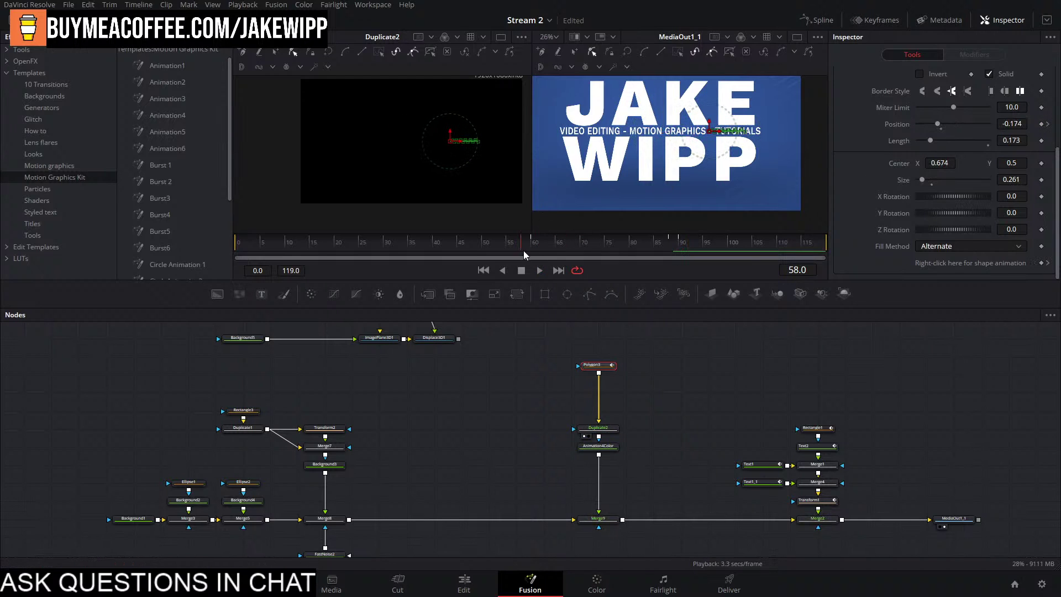
Play the offset burst, try smaller Polygon3 sizes, and undo the center X offset.
{"action": "key", "text": "space"}
{"action": "scroll", "coordinate": [685, 140], "scroll_direction": "down", "scroll_amount": 1}
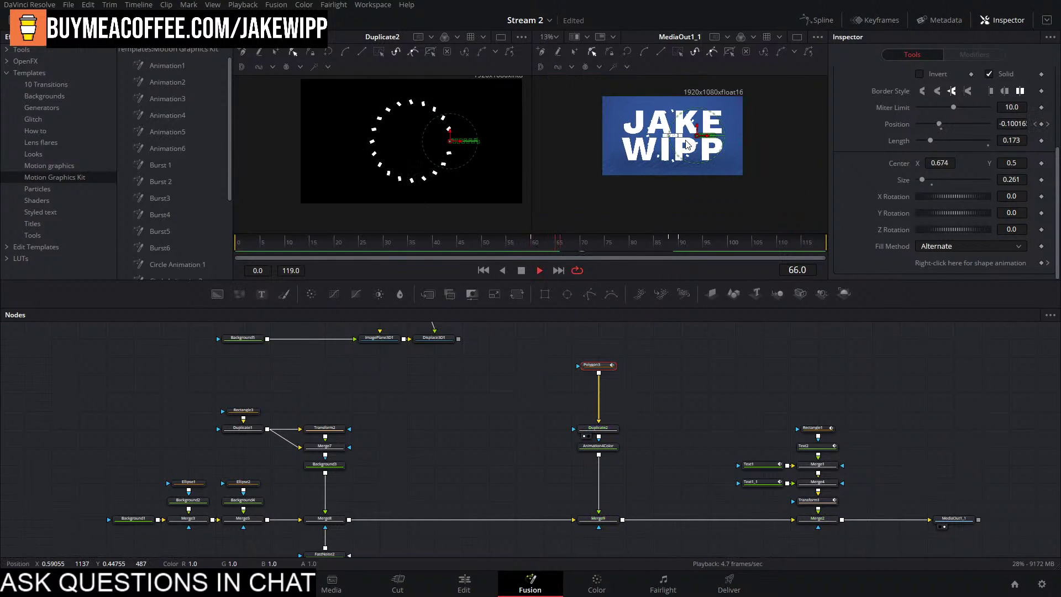
{"action": "key", "text": "space"}
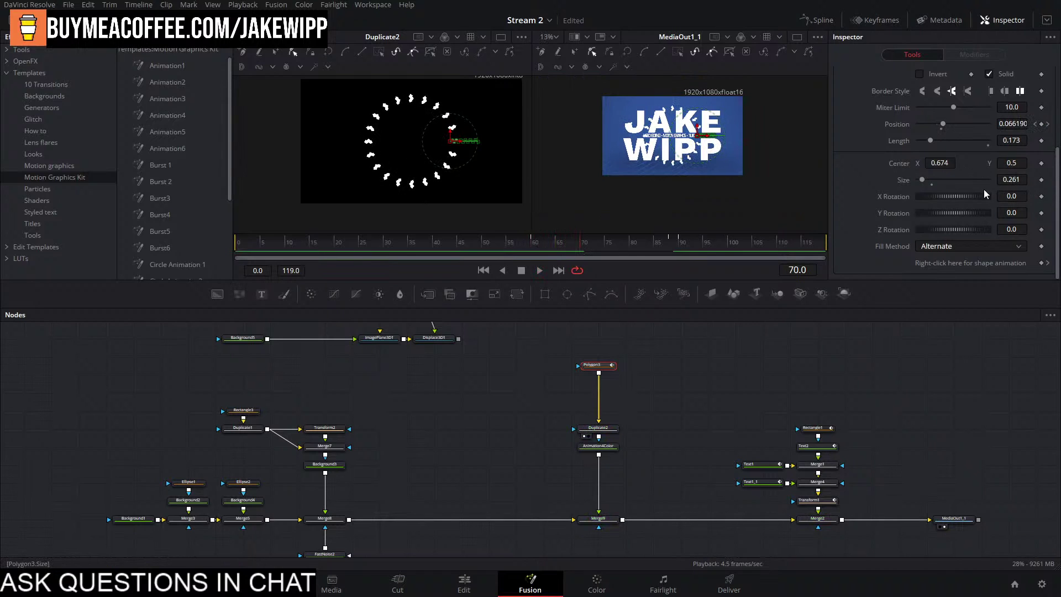
{"action": "scroll", "coordinate": [1019, 179], "scroll_direction": "down", "scroll_amount": 5}
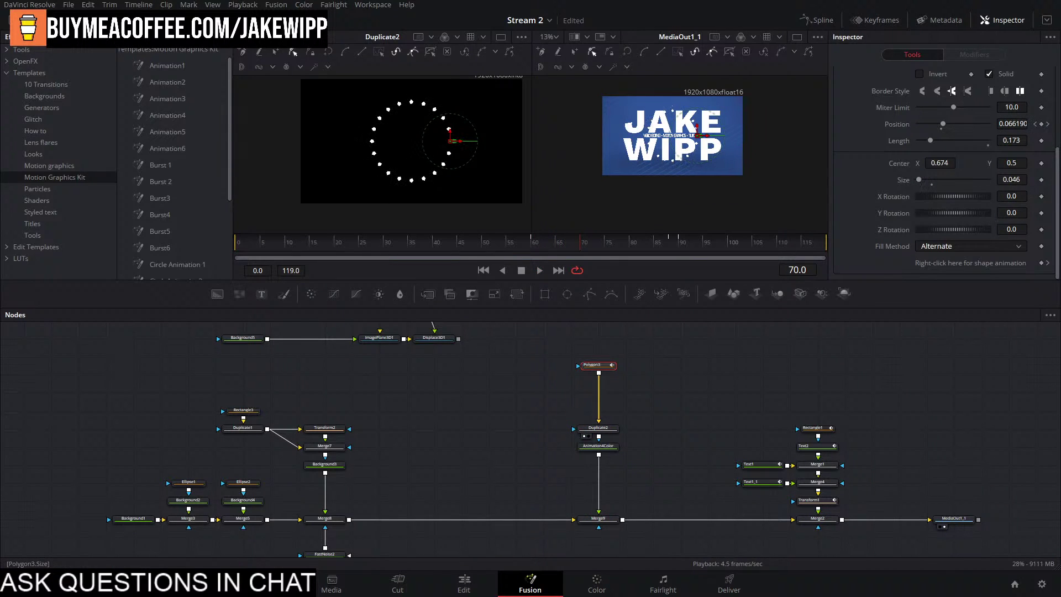
{"action": "scroll", "coordinate": [1011, 179], "scroll_direction": "up", "scroll_amount": 2}
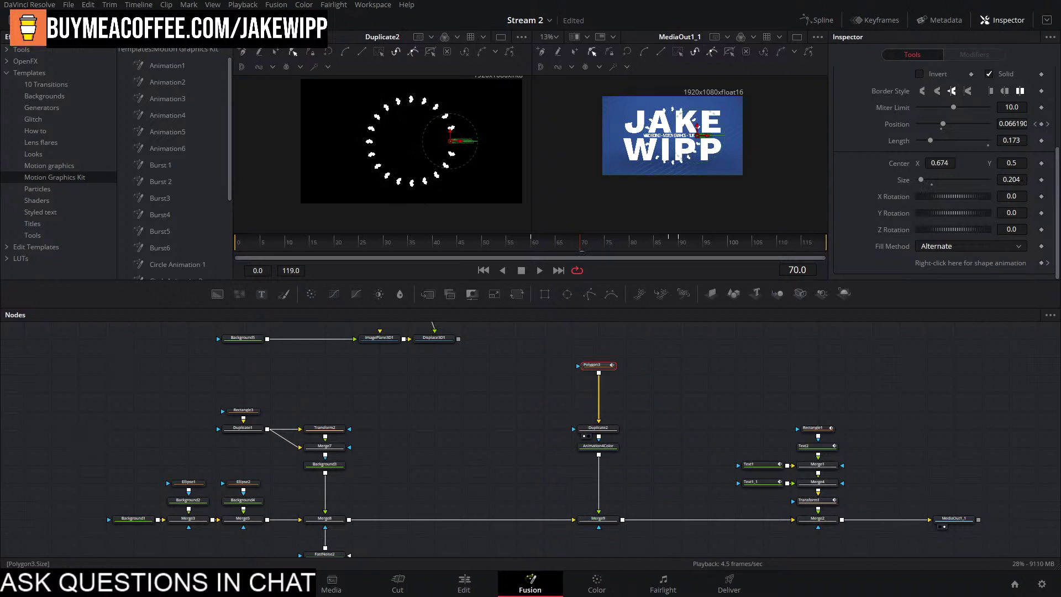
{"action": "scroll", "coordinate": [674, 155], "scroll_direction": "up", "scroll_amount": 3}
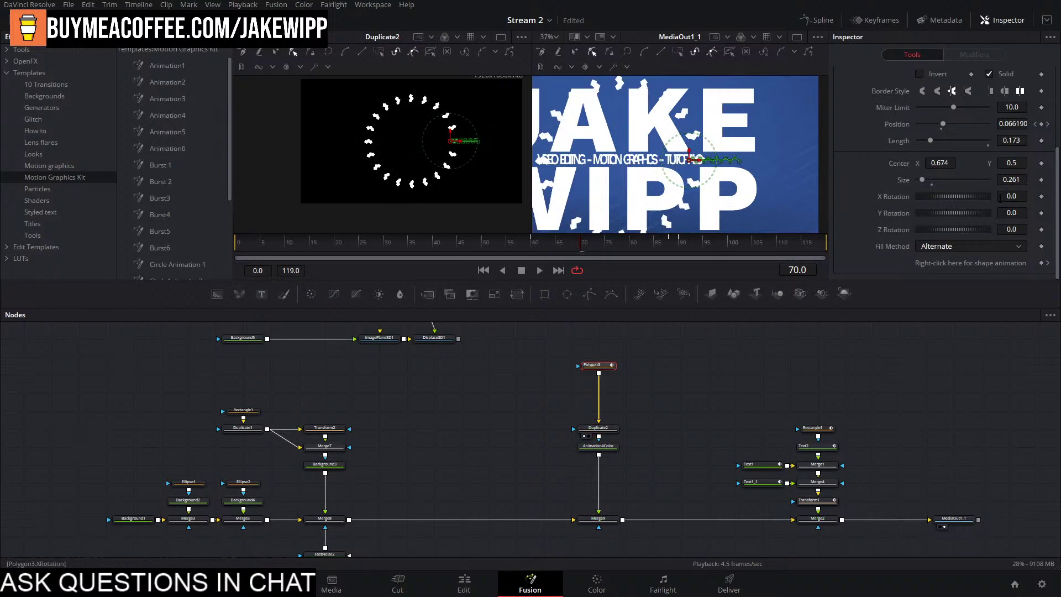
{"action": "key", "text": "ctrl+z"}
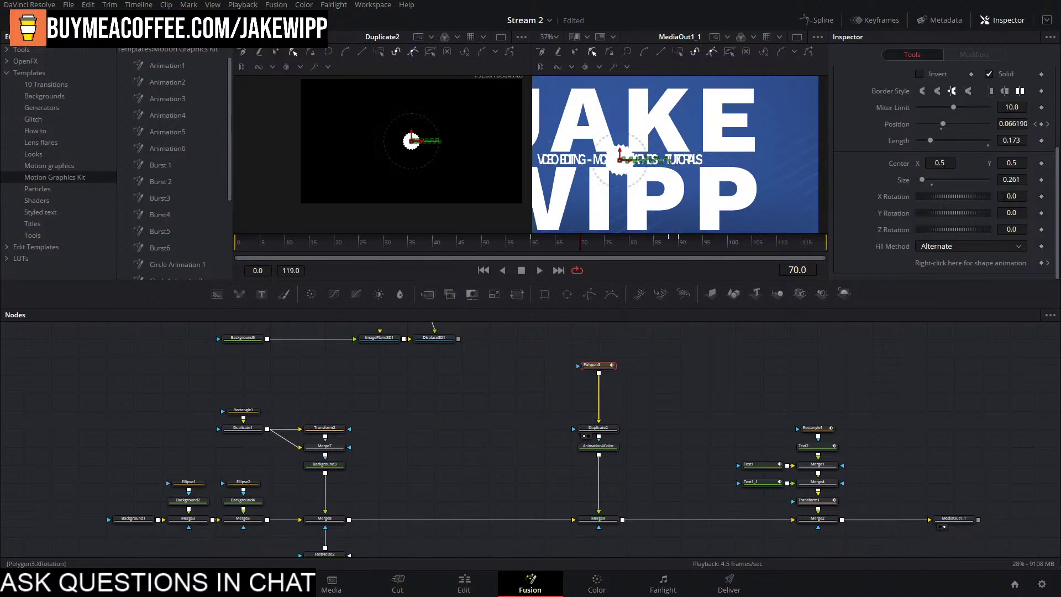
Set Polygon3's size to about 0.611 and its center X to about 0.648.
{"action": "left_click", "coordinate": [932, 185]}
{"action": "left_click_drag", "start_coordinate": [940, 163], "coordinate": [1015, 178]}
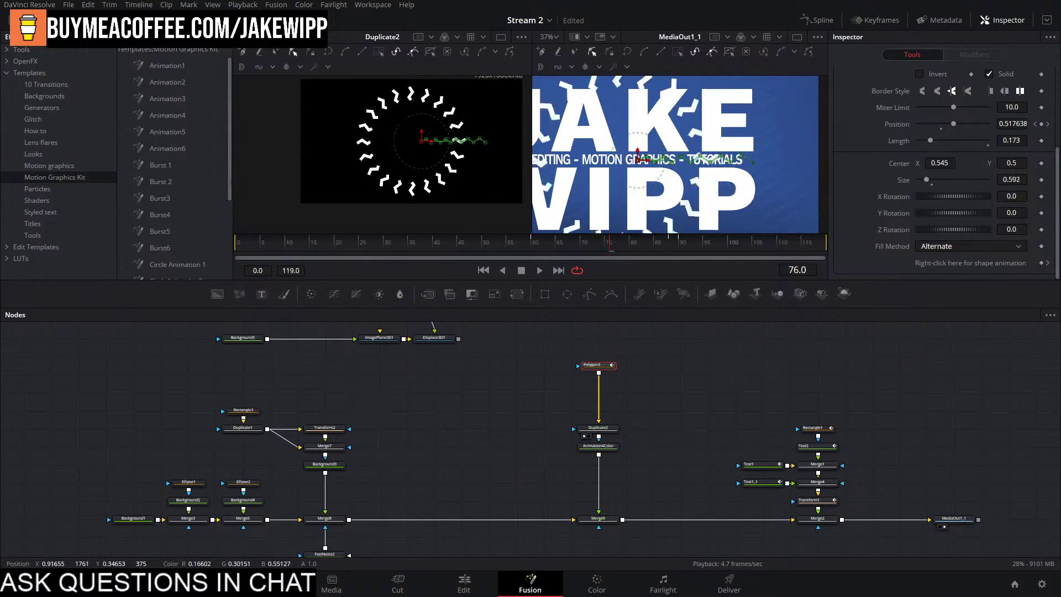
{"action": "left_click_drag", "start_coordinate": [943, 161], "coordinate": [1030, 161]}
Thin Polygon3's border width to 0.0039 and play the burst with the whole title in view.
{"action": "scroll", "coordinate": [990, 136], "scroll_direction": "up", "scroll_amount": 3}
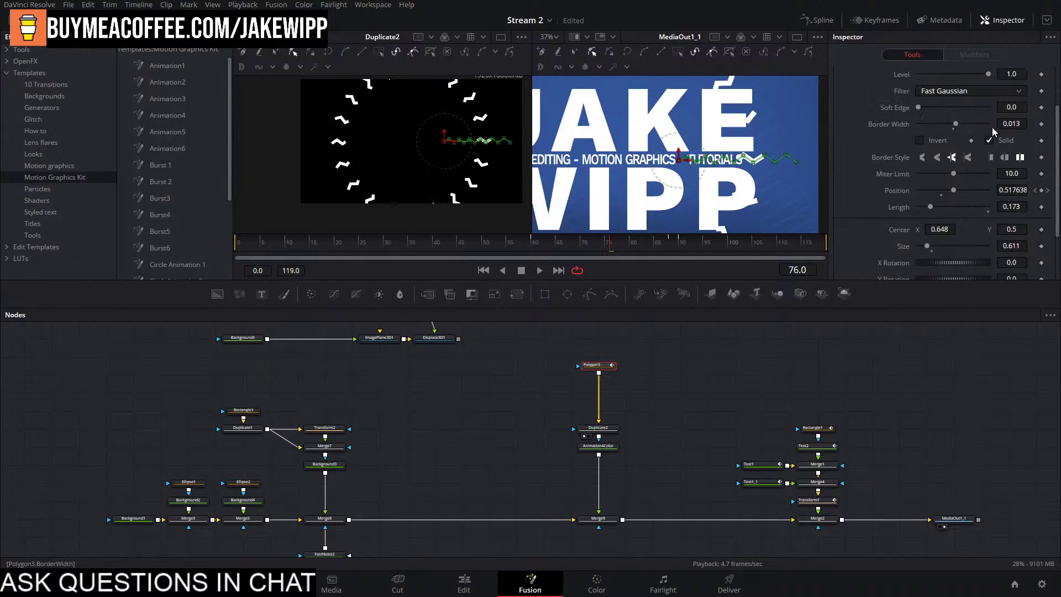
{"action": "left_click_drag", "start_coordinate": [1012, 123], "coordinate": [1007, 123]}
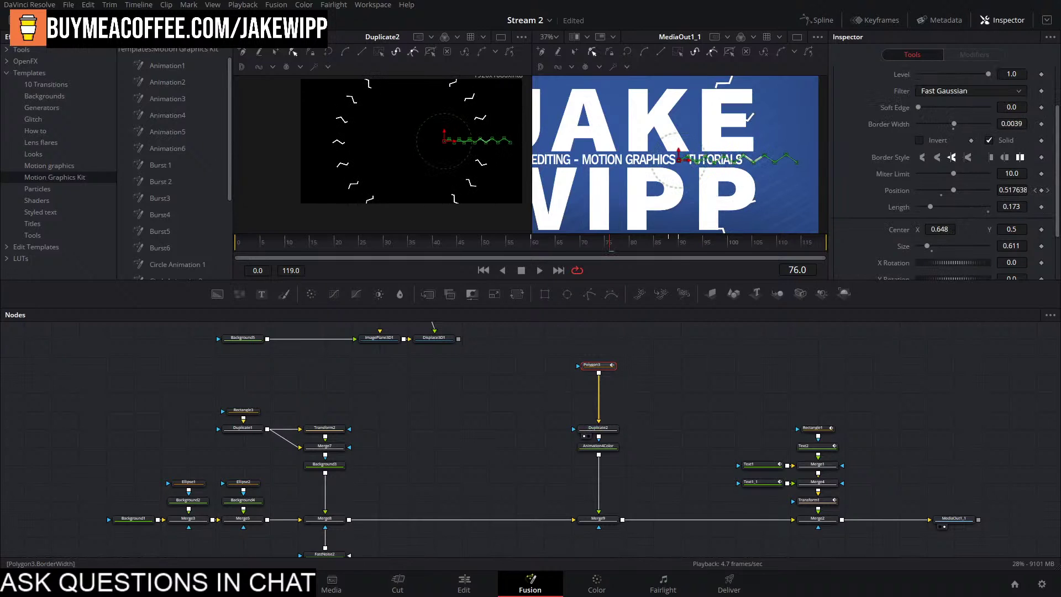
{"action": "scroll", "coordinate": [633, 155], "scroll_direction": "down", "scroll_amount": 3}
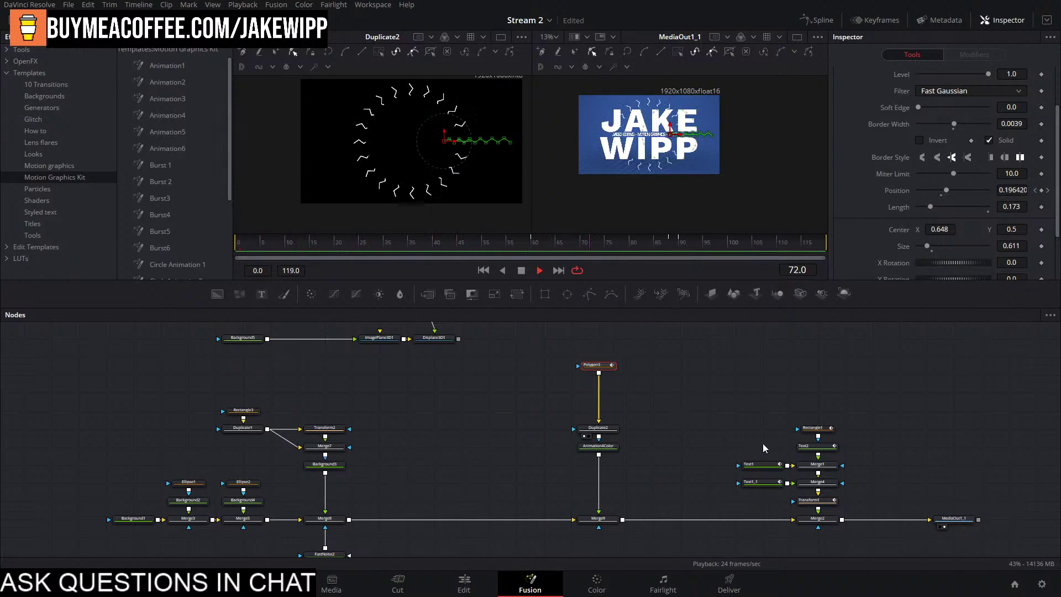
Delete the whole duplicated burst chain with its merge and play the title without it.
{"action": "left_click_drag", "start_coordinate": [673, 343], "coordinate": [569, 509]}
{"action": "key", "text": "Delete"}
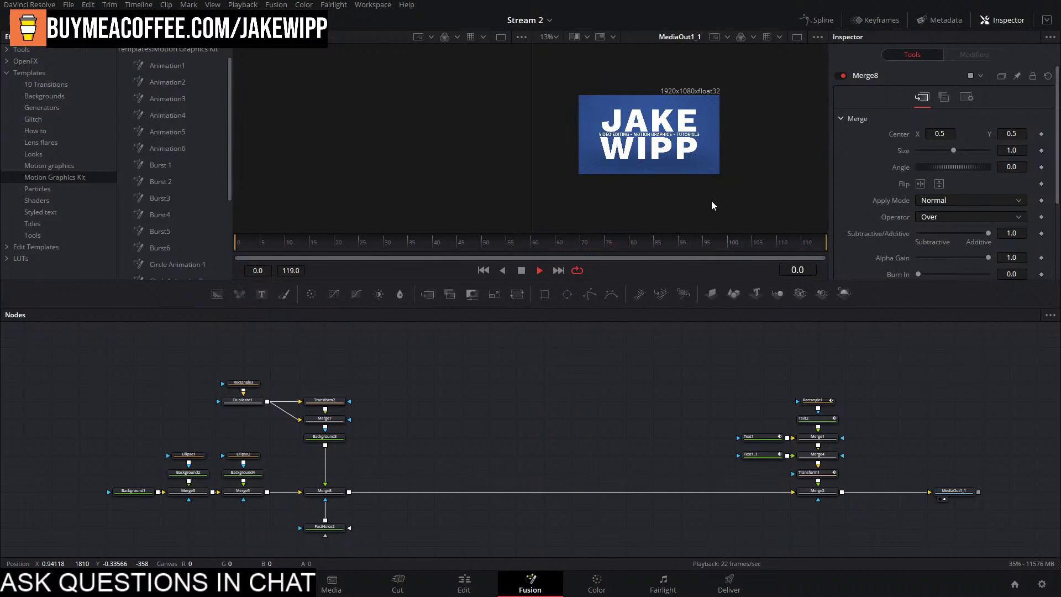
{"action": "scroll", "coordinate": [729, 142], "scroll_direction": "up", "scroll_amount": 3}
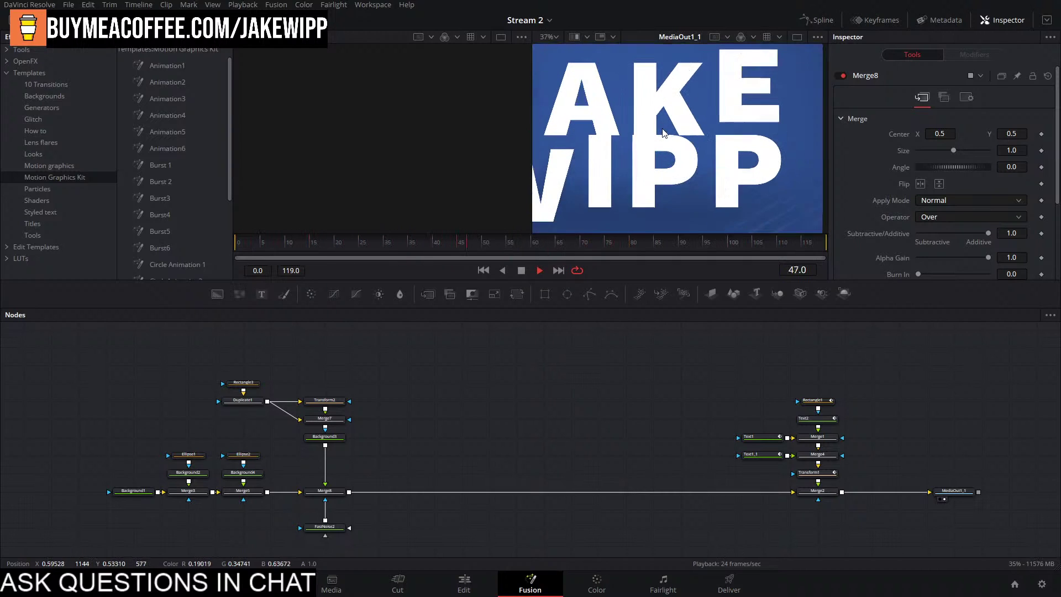
{"action": "key", "text": "space"}
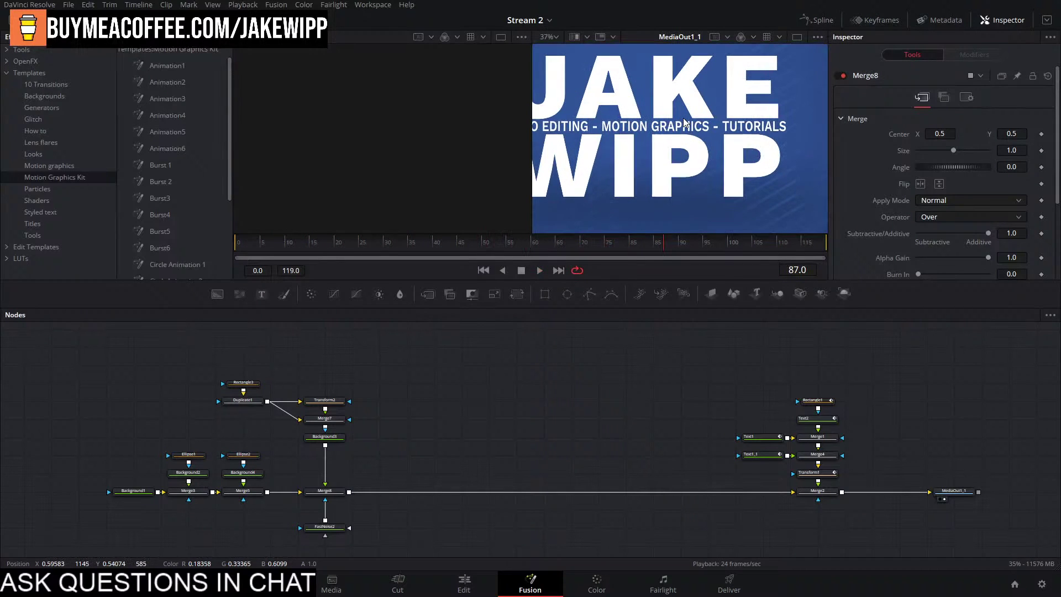
{"action": "scroll", "coordinate": [685, 123], "scroll_direction": "down", "scroll_amount": 2}
Try the Animation6 template on the connection between Merge8 and the title's merge, and delete it.
{"action": "left_click_drag", "start_coordinate": [472, 407], "coordinate": [545, 420]}
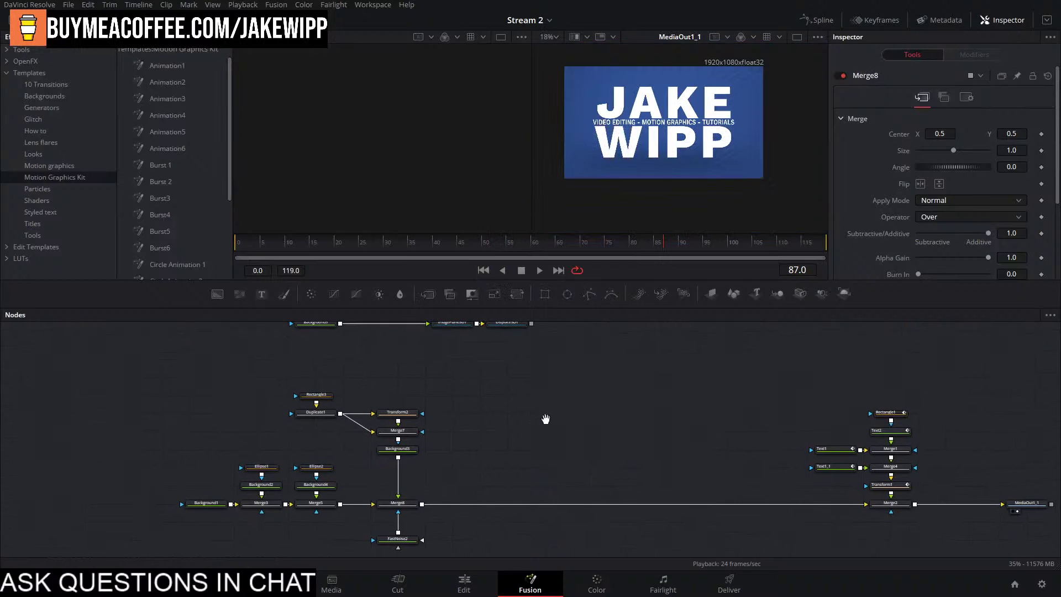
{"action": "left_click_drag", "start_coordinate": [168, 150], "coordinate": [449, 504]}
{"action": "left_click", "coordinate": [589, 394]}
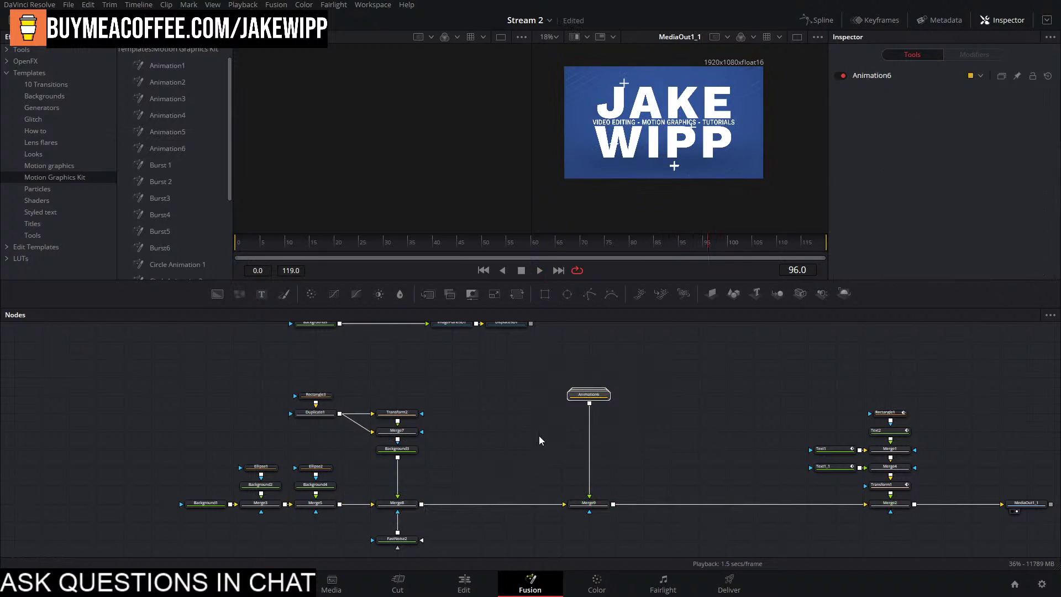
{"action": "key", "text": "Delete"}
Merge the Animation5 template between Merge8 and the title's merge and play the composition with it.
{"action": "left_click_drag", "start_coordinate": [390, 288], "coordinate": [590, 503]}
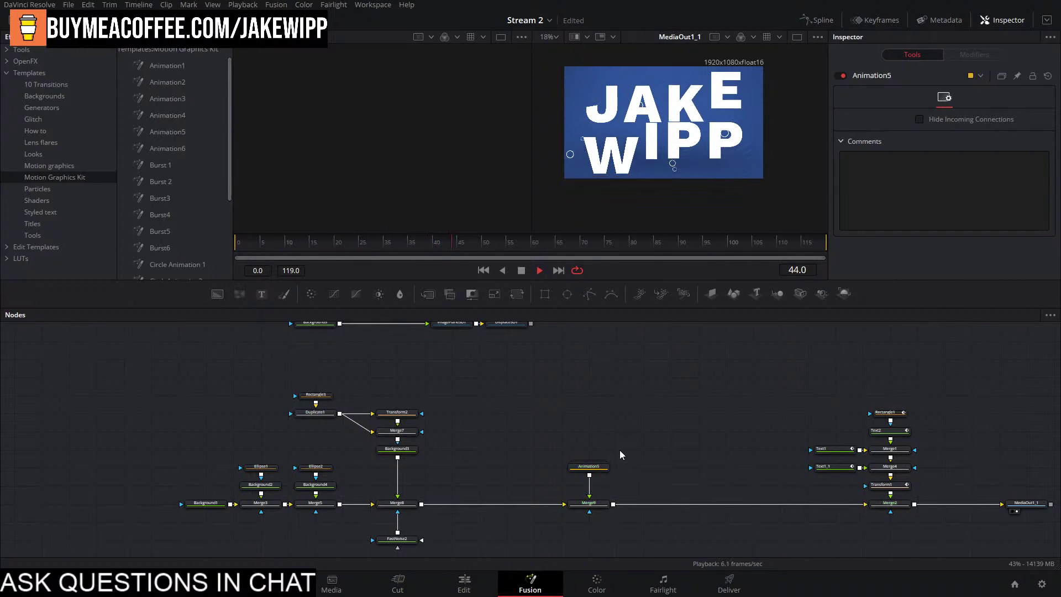
{"action": "left_click", "coordinate": [341, 248]}
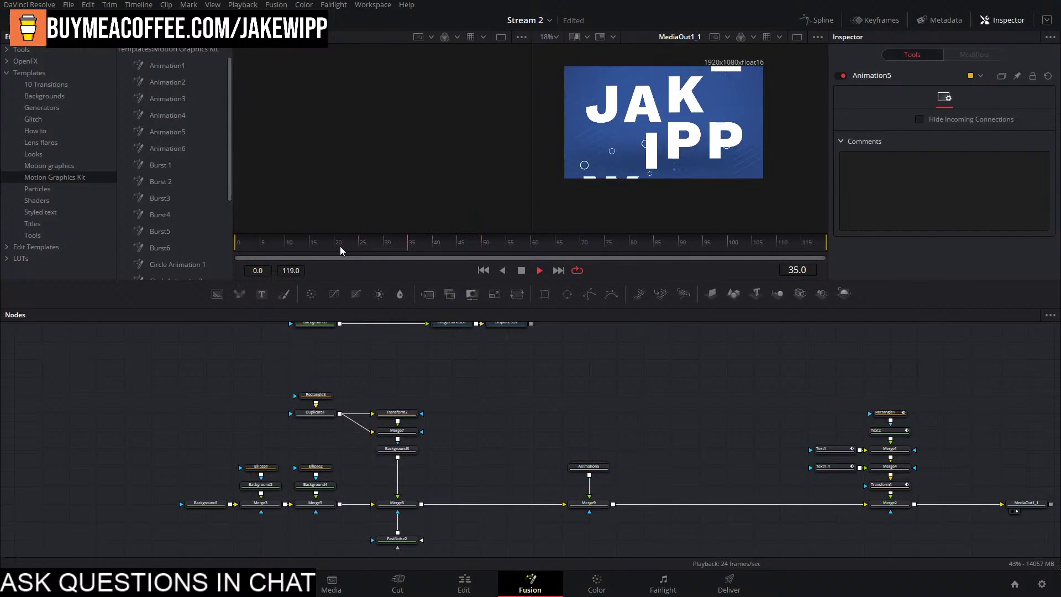
{"action": "left_click", "coordinate": [521, 272]}
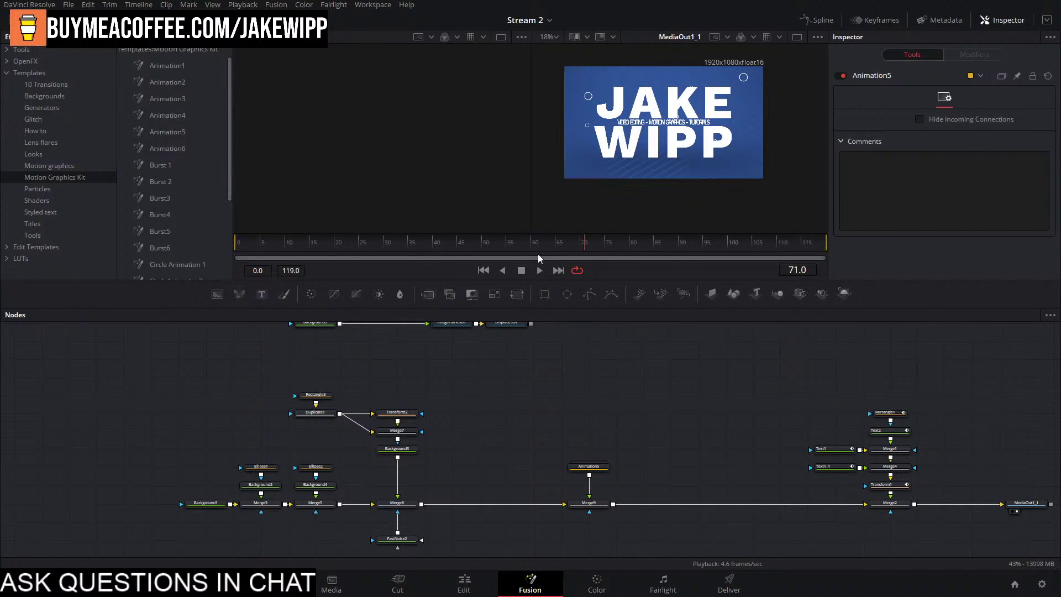
{"action": "left_click_drag", "start_coordinate": [538, 254], "coordinate": [167, 246]}
{"action": "key", "text": "space"}
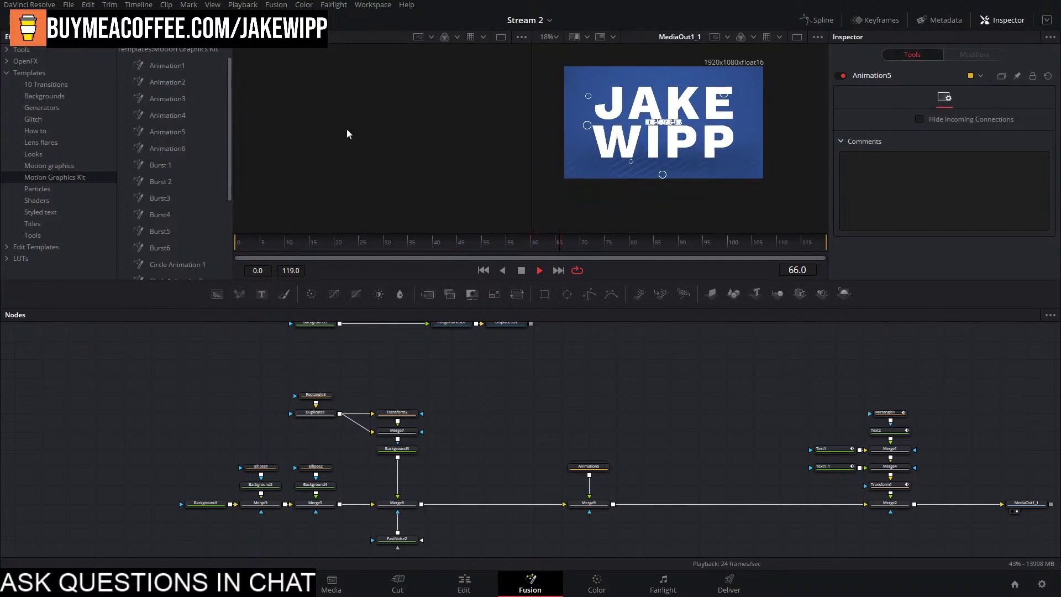
{"action": "key", "text": "space"}
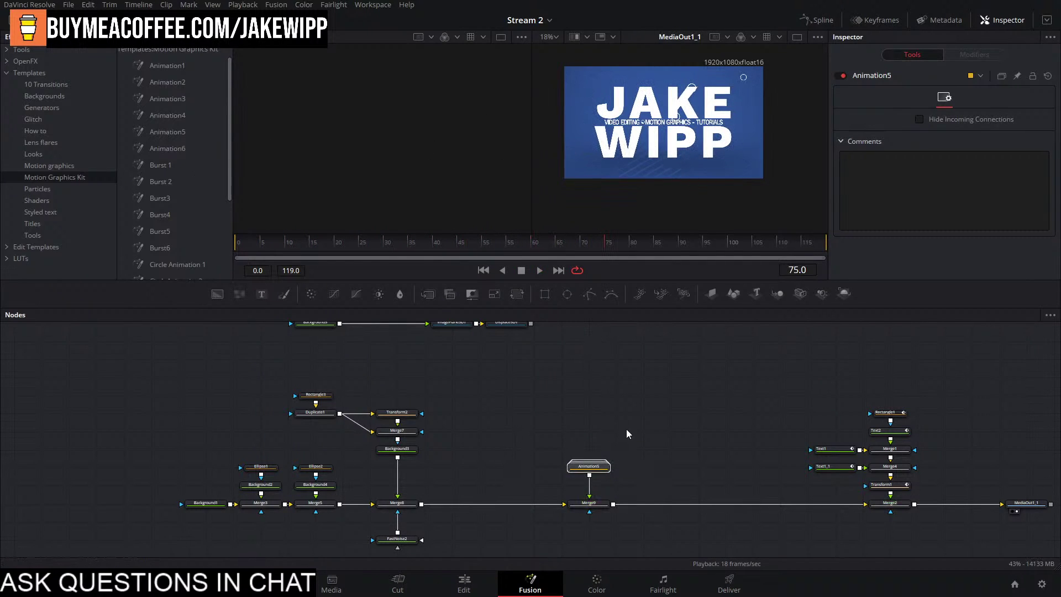
Delete the Animation5 template feeding Merge9, look through the other kit templates, and play the title without it.
{"action": "key", "text": "Delete"}
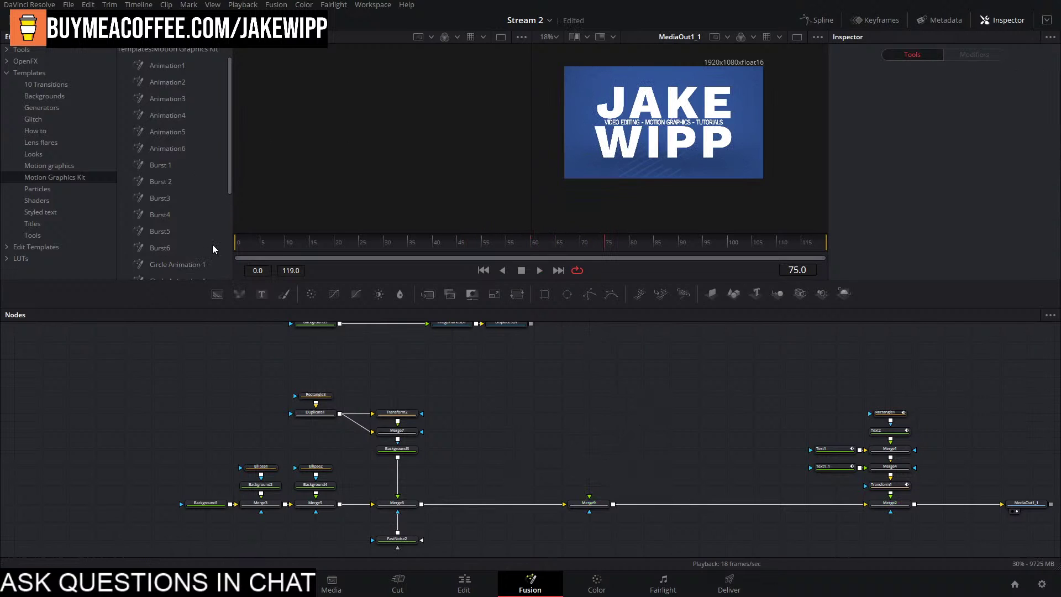
{"action": "scroll", "coordinate": [213, 244], "scroll_direction": "down", "scroll_amount": 3}
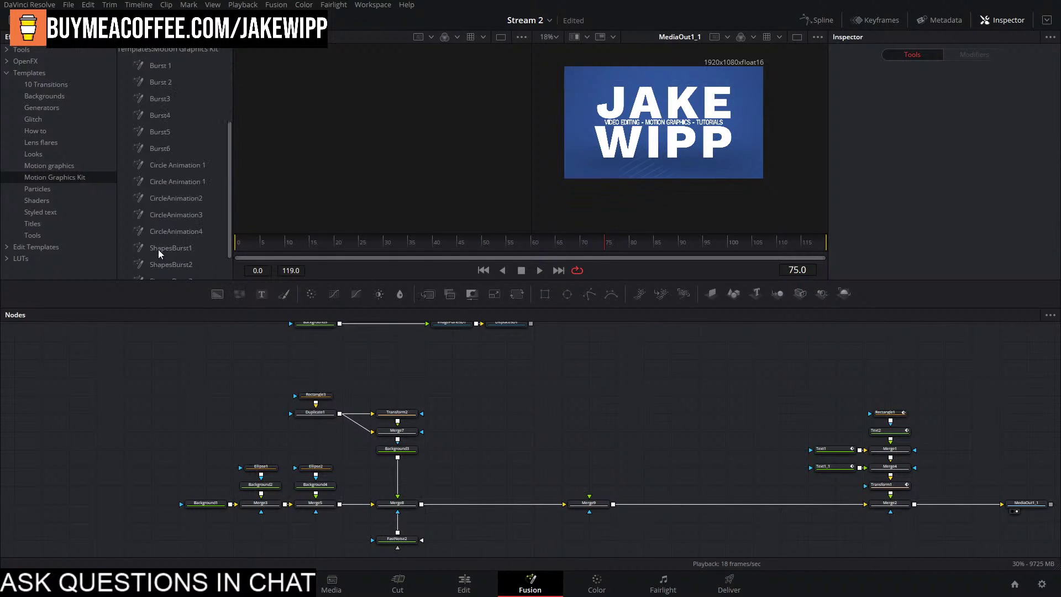
{"action": "left_click", "coordinate": [198, 166]}
{"action": "left_click", "coordinate": [178, 181]}
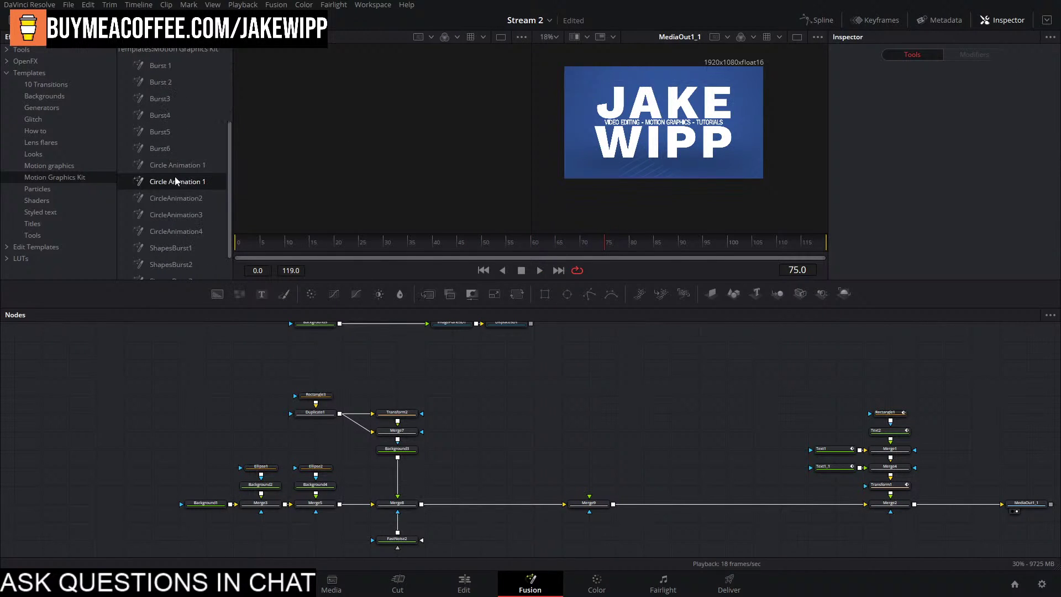
{"action": "key", "text": "space"}
{"action": "scroll", "coordinate": [703, 403], "scroll_direction": "down", "scroll_amount": 3}
{"action": "left_click_drag", "start_coordinate": [704, 403], "coordinate": [548, 393]}
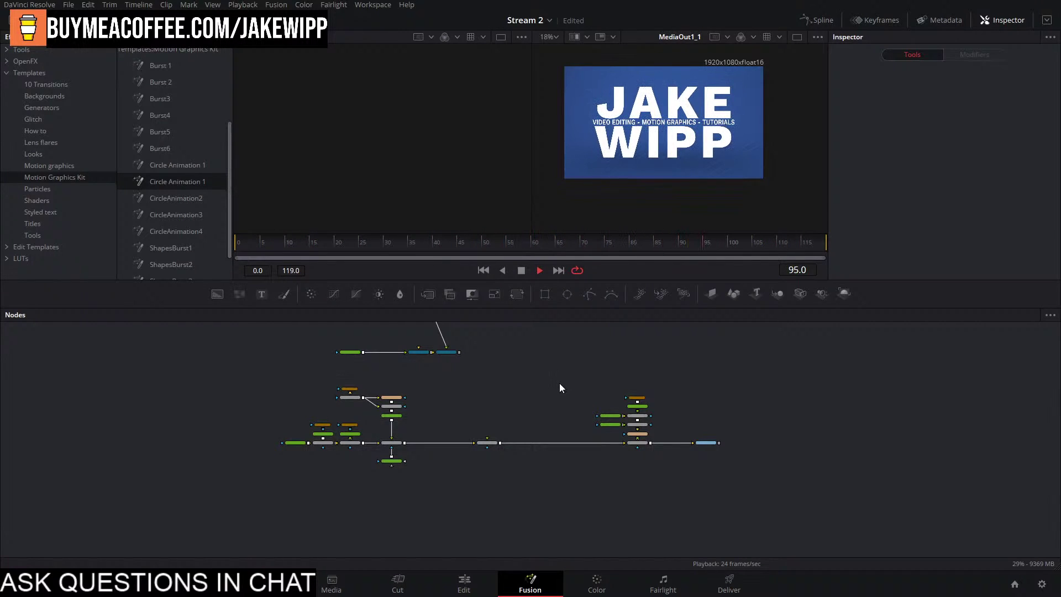
{"action": "key", "text": "space"}
Show Displace3D1 in the empty viewer and orbit around the displaced plane.
{"action": "left_click_drag", "start_coordinate": [674, 386], "coordinate": [644, 480]}
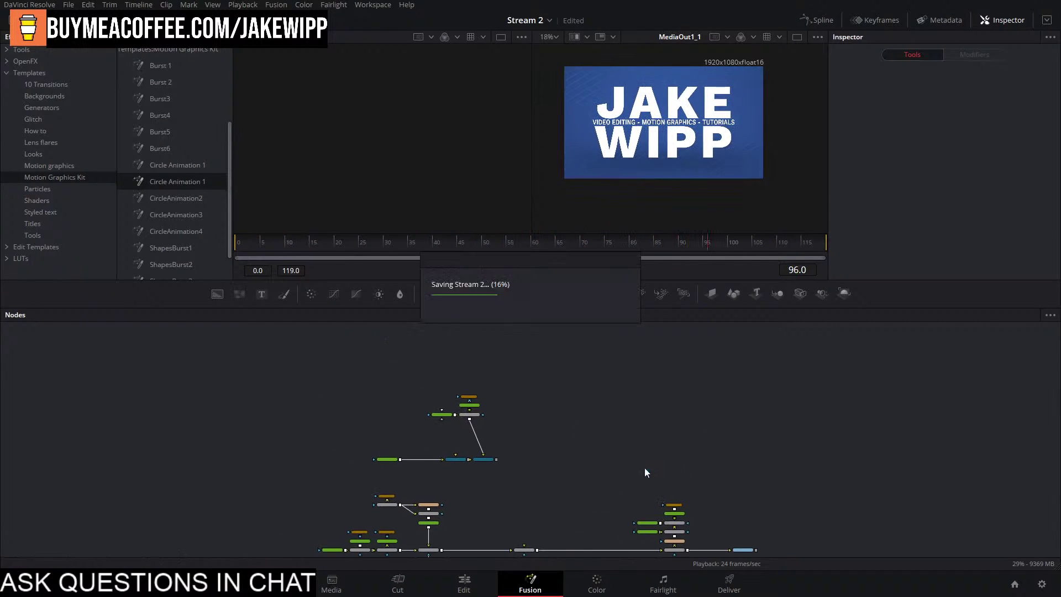
{"action": "scroll", "coordinate": [533, 459], "scroll_direction": "up", "scroll_amount": 4}
{"action": "left_click", "coordinate": [406, 457]}
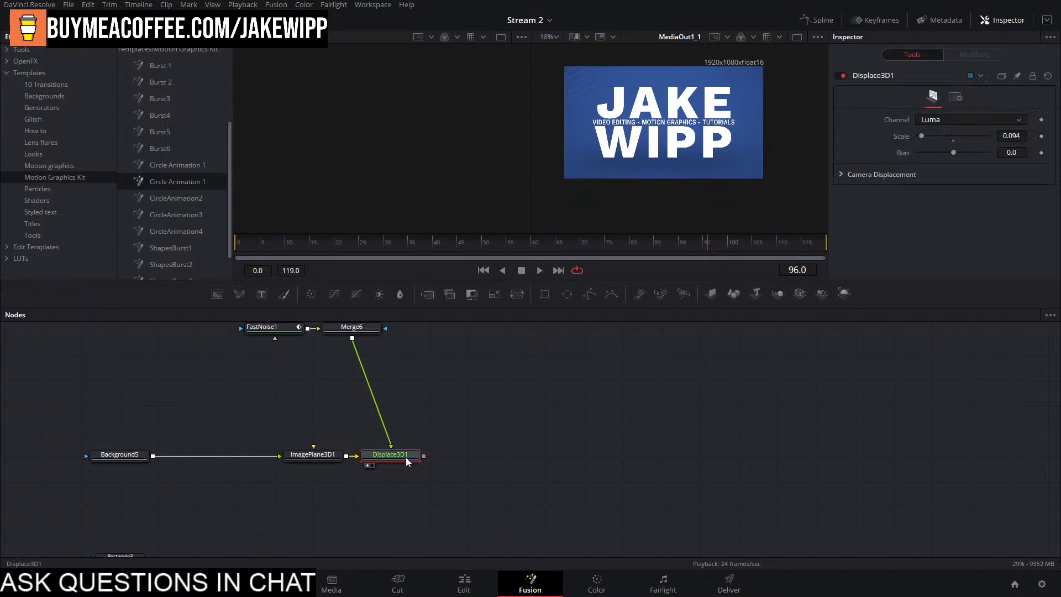
{"action": "key", "text": "1"}
{"action": "left_click_drag", "start_coordinate": [409, 194], "coordinate": [479, 277]}
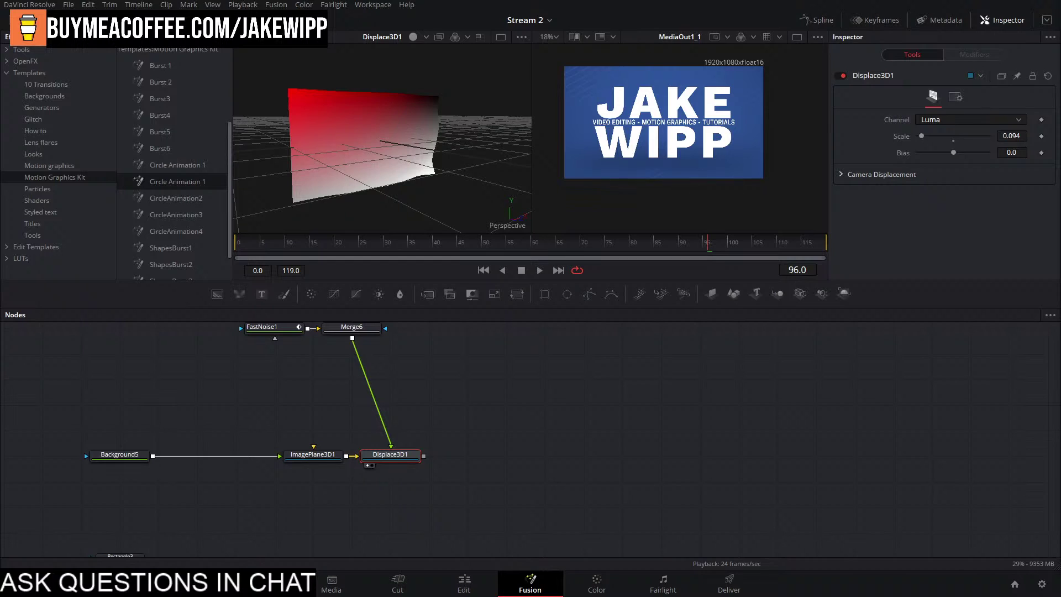
Replace Background5 with the download.png flag image as ImagePlane3D1's material input and play the waving flag.
{"action": "left_click_drag", "start_coordinate": [533, 412], "coordinate": [250, 397]}
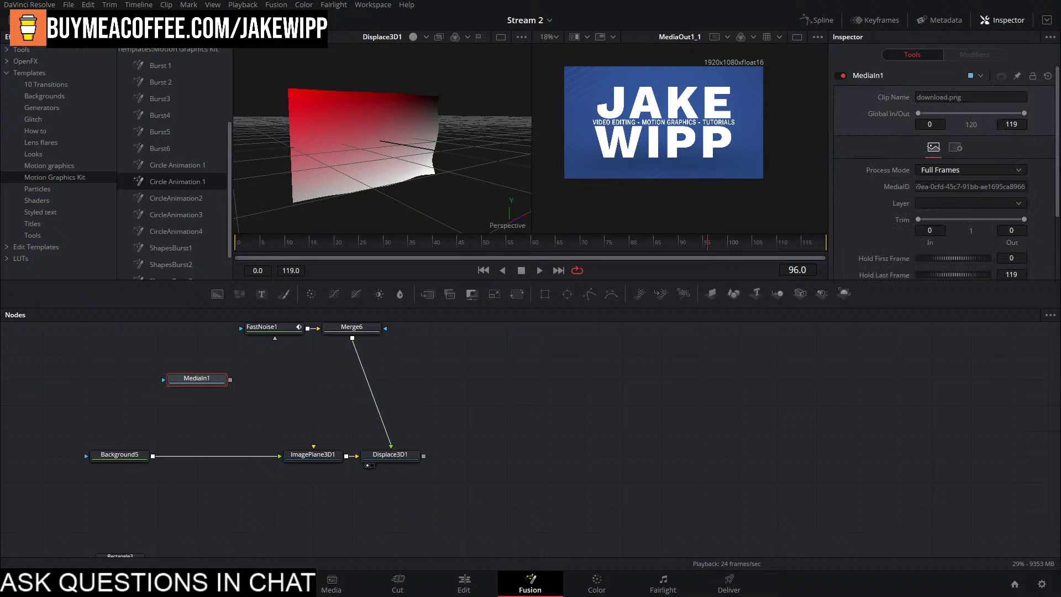
{"action": "left_click", "coordinate": [544, 364]}
{"action": "left_click_drag", "start_coordinate": [293, 311], "coordinate": [475, 494]}
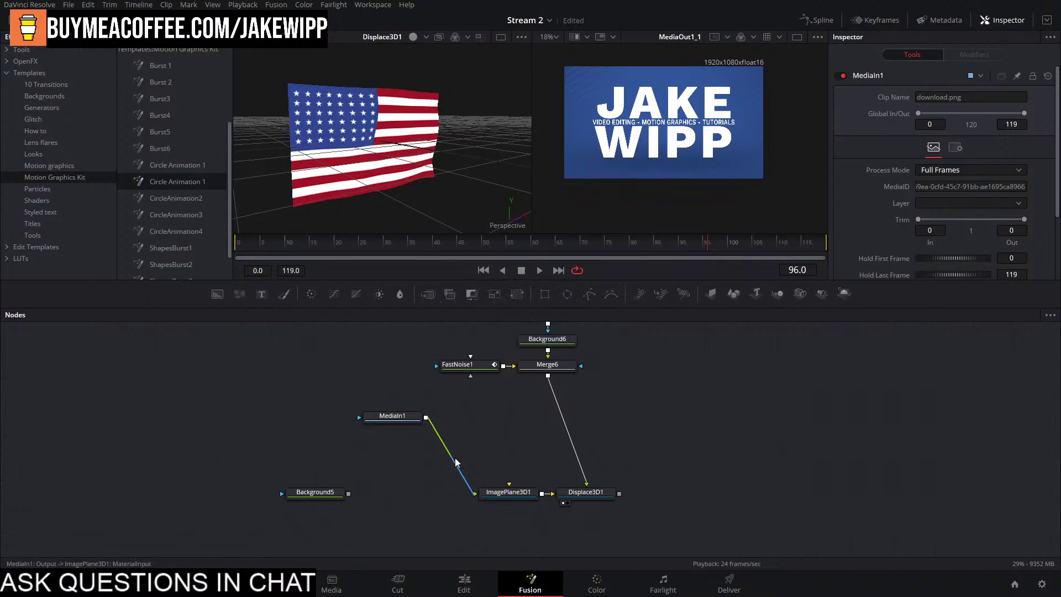
{"action": "left_click_drag", "start_coordinate": [353, 468], "coordinate": [321, 497]}
{"action": "key", "text": "Delete"}
{"action": "key", "text": "space"}
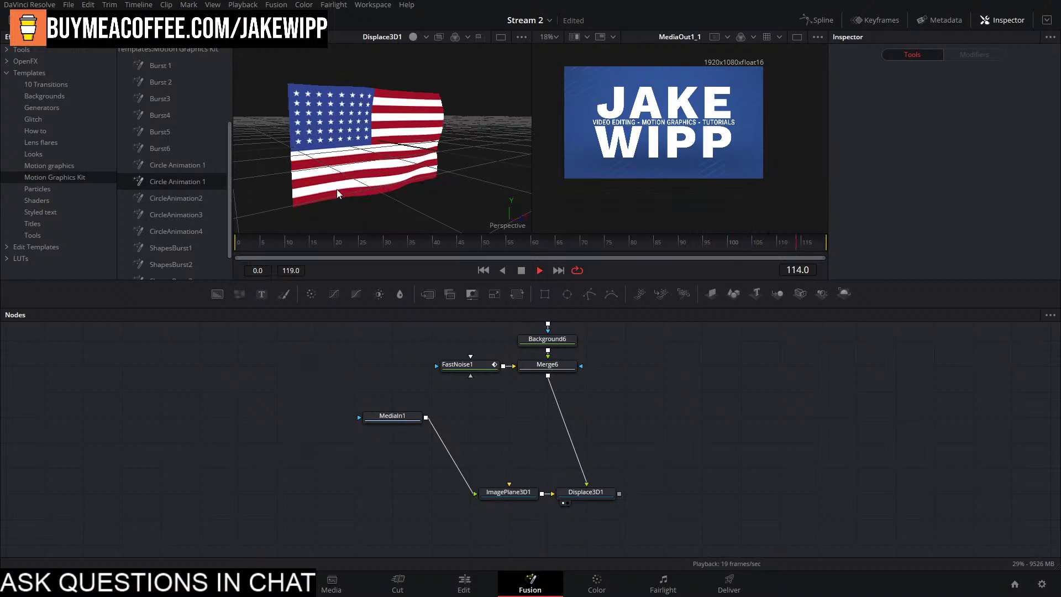
{"action": "scroll", "coordinate": [394, 131], "scroll_direction": "up", "scroll_amount": 3}
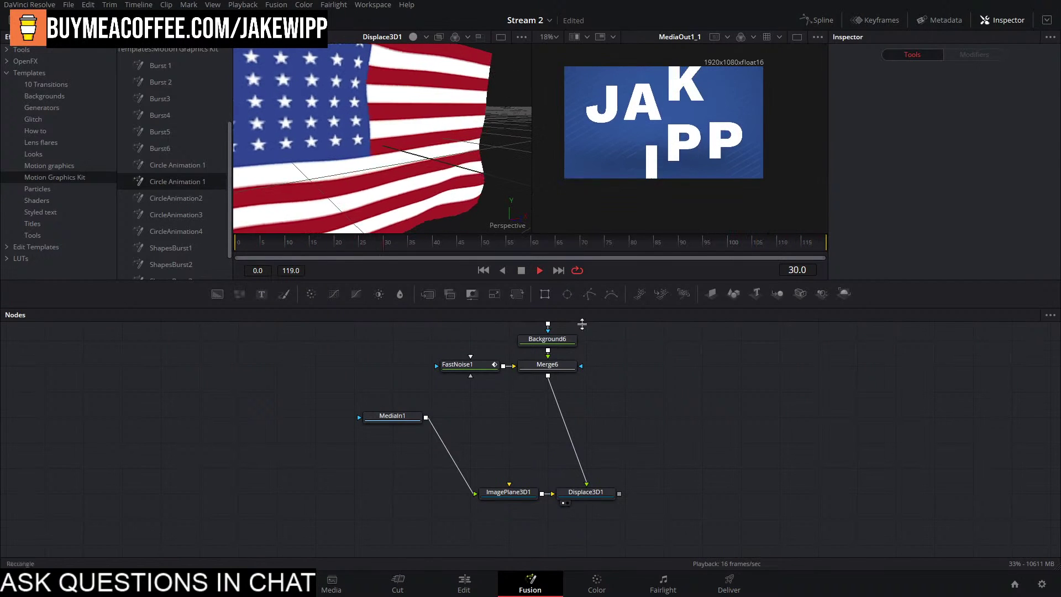
{"action": "key", "text": "space"}
Add a Renderer3D node and connect Displace3D1's output to it.
{"action": "left_click_drag", "start_coordinate": [682, 441], "coordinate": [485, 417]}
{"action": "left_click_drag", "start_coordinate": [844, 294], "coordinate": [796, 480]}
{"action": "left_click_drag", "start_coordinate": [475, 480], "coordinate": [756, 479]}
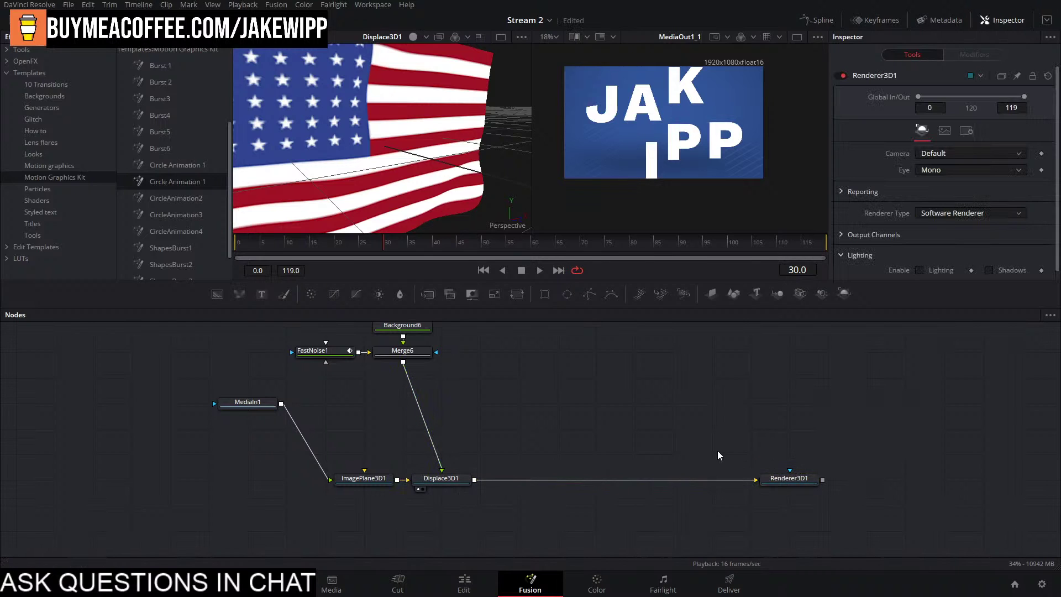
Merge a Camera3D between Displace3D1 and Renderer3D1, frame the flag closely at an angle, and copy that PoV to Camera3D1.
{"action": "left_click_drag", "start_coordinate": [801, 294], "coordinate": [475, 480]}
{"action": "key", "text": "1"}
{"action": "left_click_drag", "start_coordinate": [420, 132], "coordinate": [486, 126]}
{"action": "right_click", "coordinate": [446, 174]}
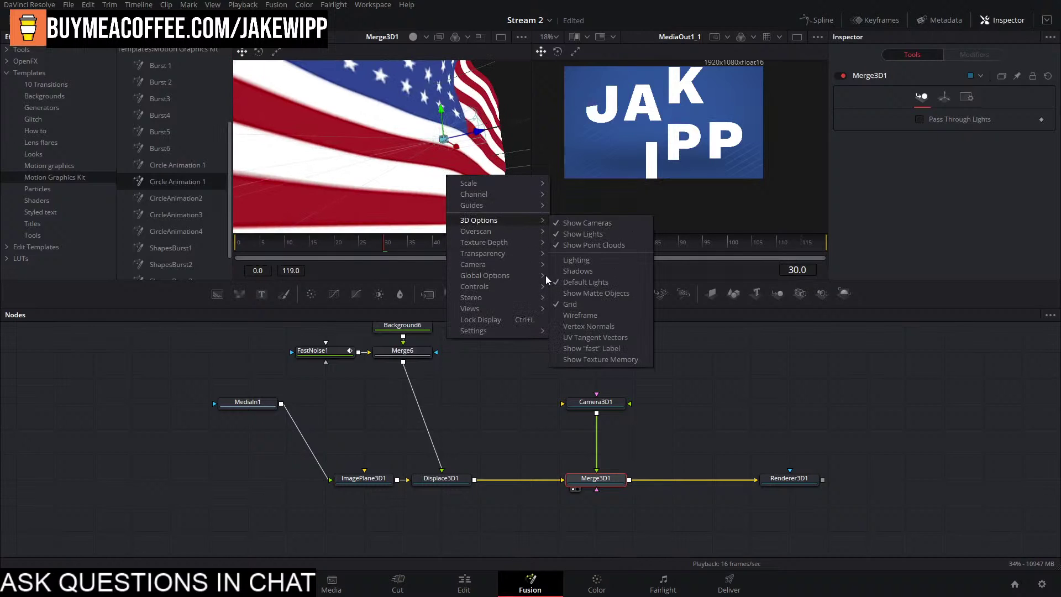
{"action": "mouse_move", "coordinate": [506, 278]}
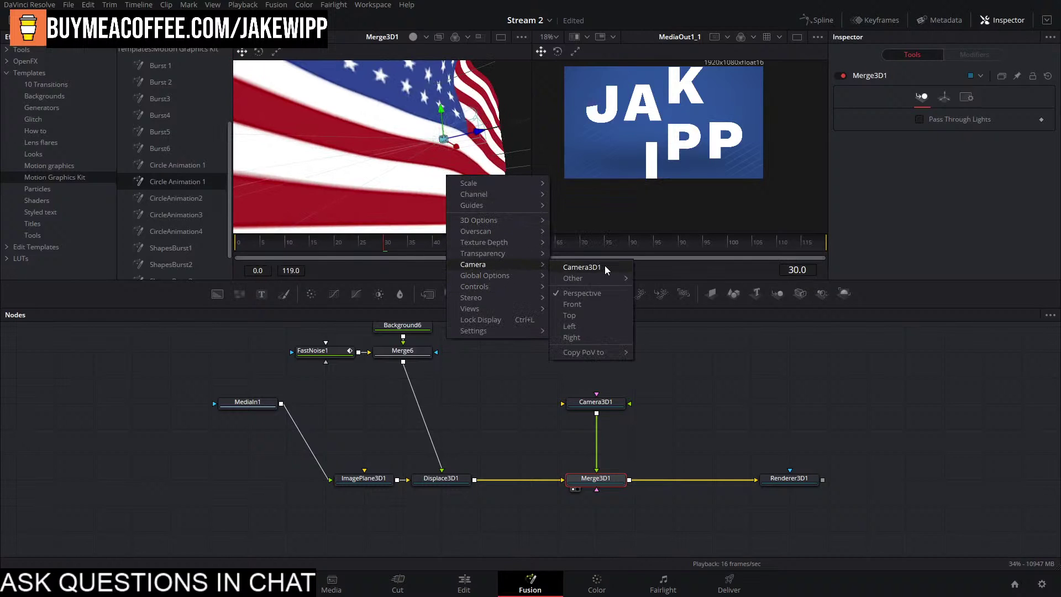
{"action": "mouse_move", "coordinate": [598, 356]}
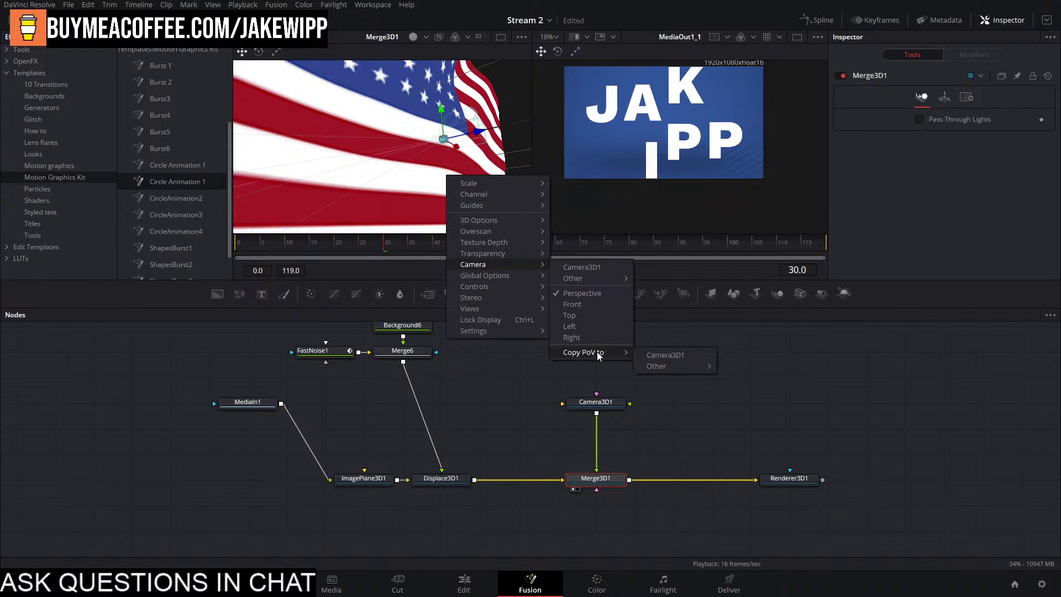
{"action": "left_click", "coordinate": [683, 357]}
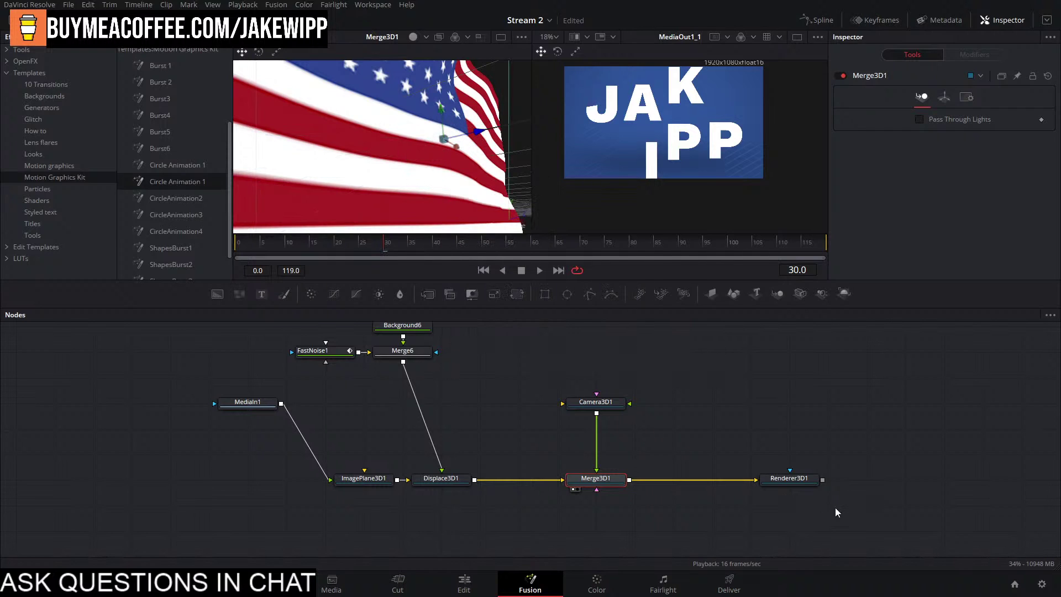
Show Renderer3D1 in the second viewer, play it briefly, and examine the camera's placement relative to the flag.
{"action": "left_click_drag", "start_coordinate": [789, 478], "coordinate": [749, 142]}
{"action": "key", "text": "space"}
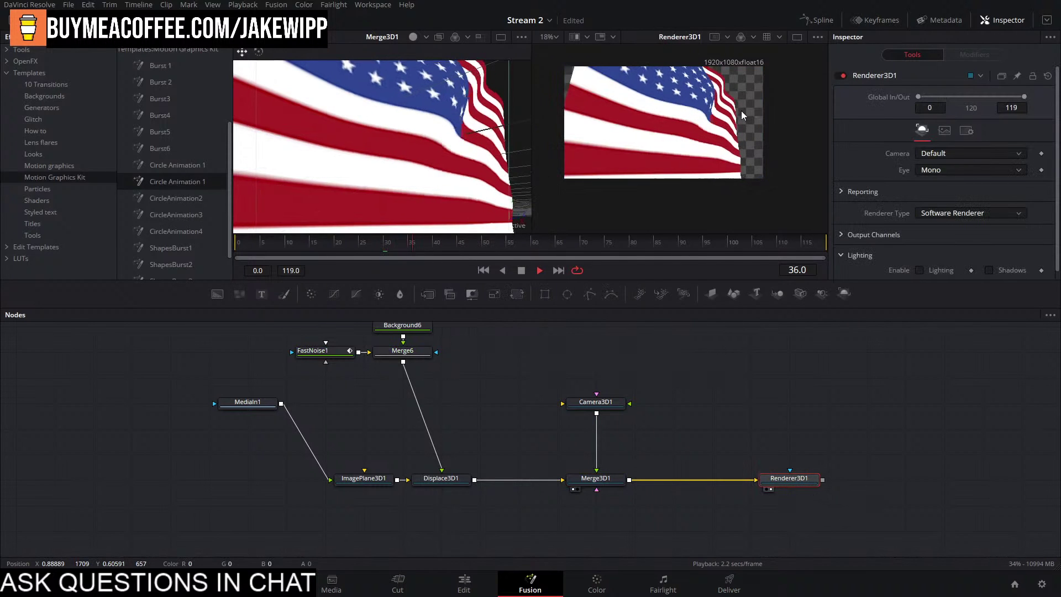
{"action": "key", "text": "space"}
{"action": "scroll", "coordinate": [393, 136], "scroll_direction": "down", "scroll_amount": 5}
{"action": "left_click", "coordinate": [593, 402]}
{"action": "left_click_drag", "start_coordinate": [395, 172], "coordinate": [464, 168]}
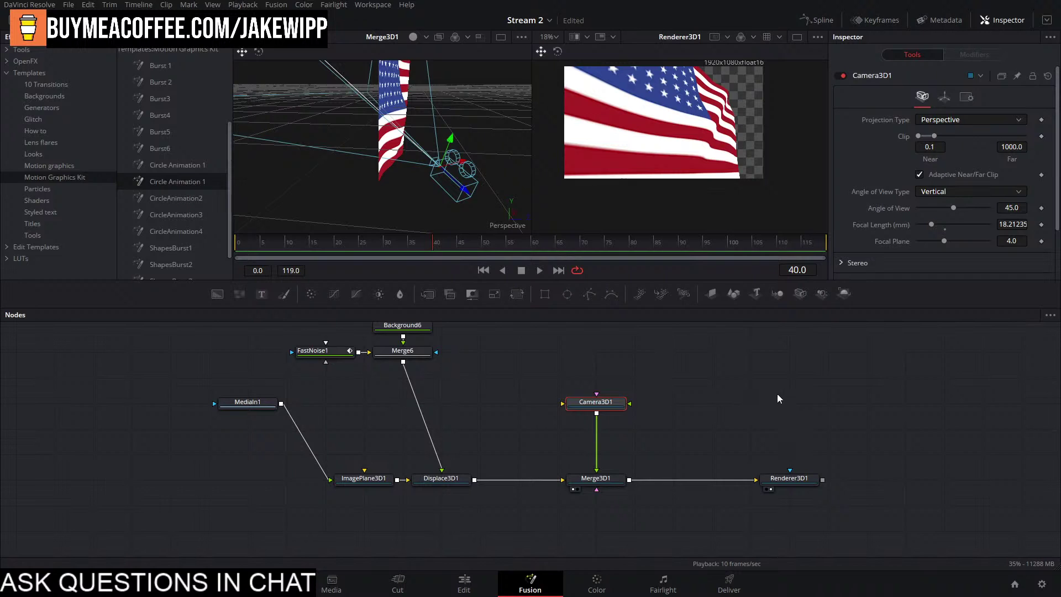
Shift Camera3D1 and Merge3D1 closer to Displace3D1 and connect a spot light to Merge3D1.
{"action": "left_click_drag", "start_coordinate": [725, 434], "coordinate": [643, 438]}
{"action": "left_click_drag", "start_coordinate": [587, 378], "coordinate": [495, 485]}
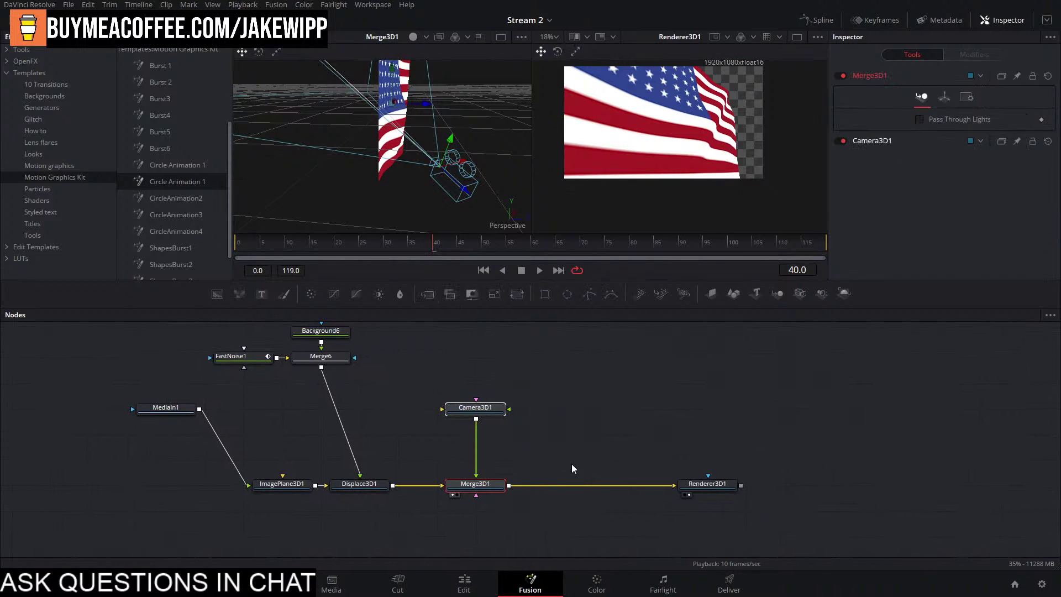
{"action": "left_click", "coordinate": [579, 442]}
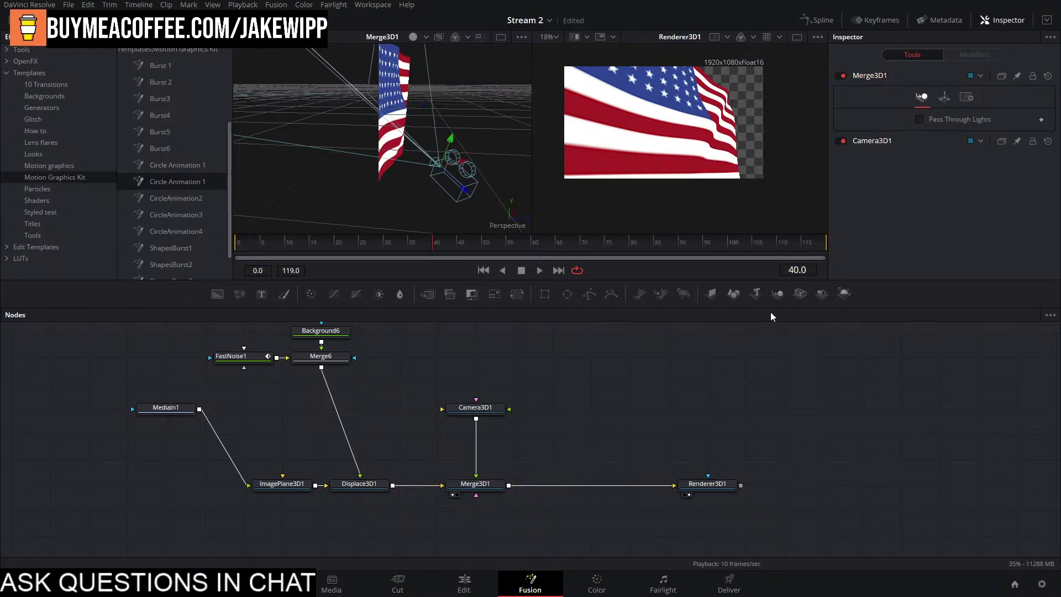
{"action": "left_click_drag", "start_coordinate": [820, 292], "coordinate": [509, 478]}
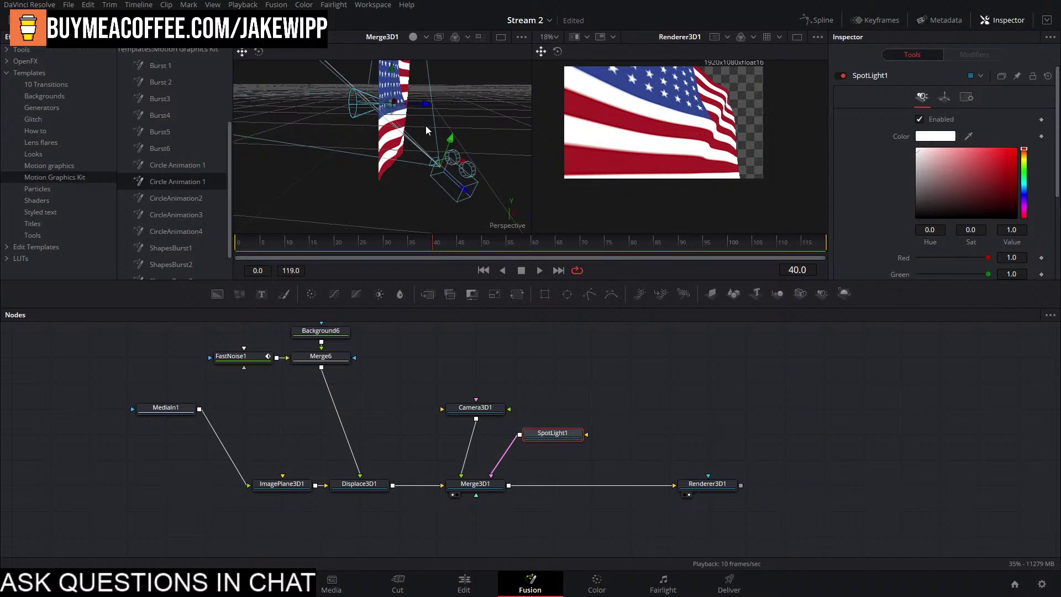
Enable Use Target for SpotLight1 and move it in front of the flag, to about X -0.54 and Z 0.43.
{"action": "left_click_drag", "start_coordinate": [432, 111], "coordinate": [453, 161]}
{"action": "left_click", "coordinate": [946, 98]}
{"action": "scroll", "coordinate": [940, 244], "scroll_direction": "down", "scroll_amount": 2}
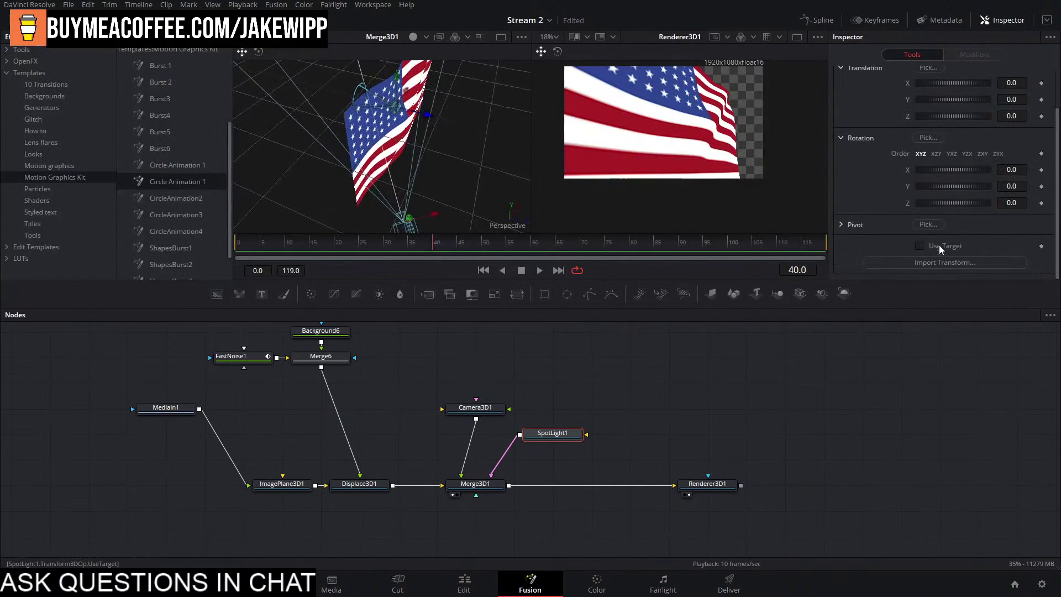
{"action": "left_click_drag", "start_coordinate": [432, 118], "coordinate": [378, 155]}
Turn on lighting and shadows in the 3D viewer and raise SpotLight1 to about X -0.87, Y 1.02, Z 0.70.
{"action": "right_click", "coordinate": [437, 147]}
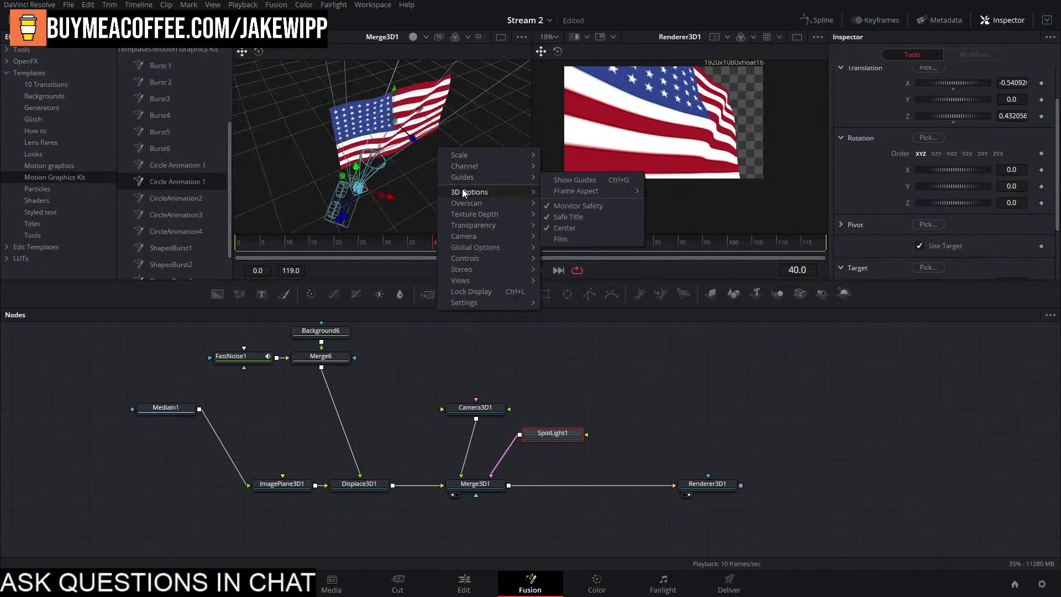
{"action": "mouse_move", "coordinate": [498, 177]}
{"action": "left_click", "coordinate": [588, 241]}
{"action": "left_click_drag", "start_coordinate": [357, 165], "coordinate": [293, 53]}
Enable Lighting and Shadows in Renderer3D1 and play the rendered flag.
{"action": "left_click", "coordinate": [731, 485]}
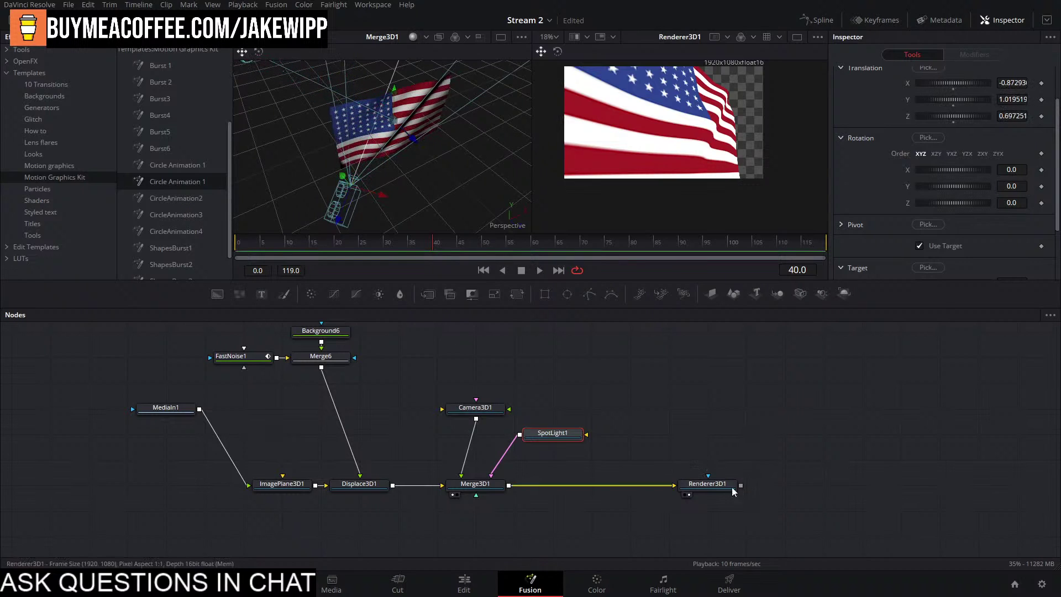
{"action": "left_click", "coordinate": [943, 268]}
{"action": "left_click", "coordinate": [989, 268]}
{"action": "key", "text": "space"}
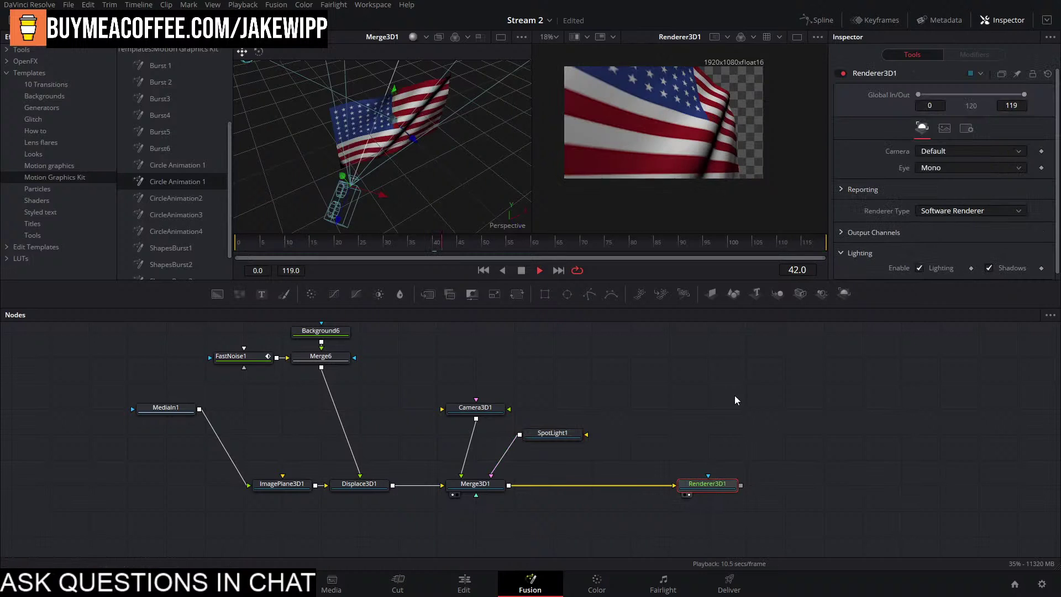
Set Renderer3D1's renderer type to OpenGL Renderer and review the shaded flag animation.
{"action": "left_click", "coordinate": [943, 210]}
{"action": "left_click", "coordinate": [951, 225]}
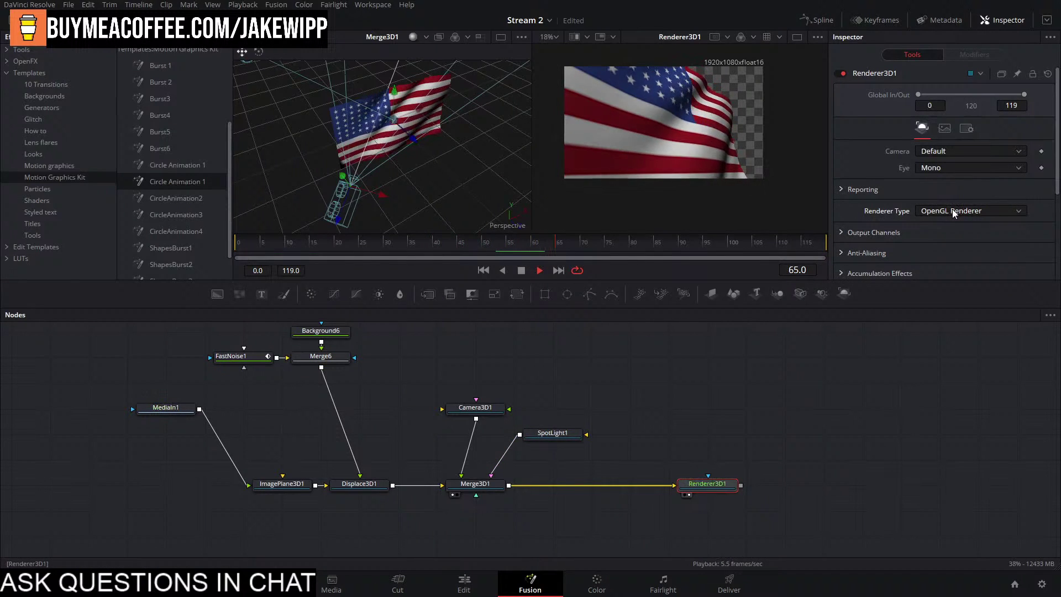
{"action": "left_click", "coordinate": [496, 246]}
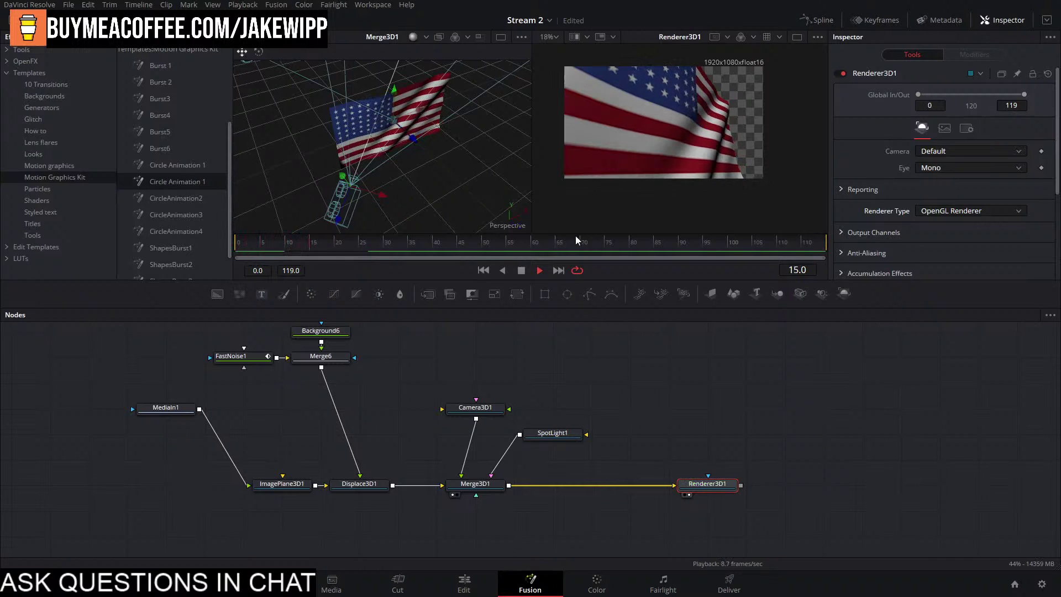
{"action": "left_click_drag", "start_coordinate": [409, 249], "coordinate": [1, 237]}
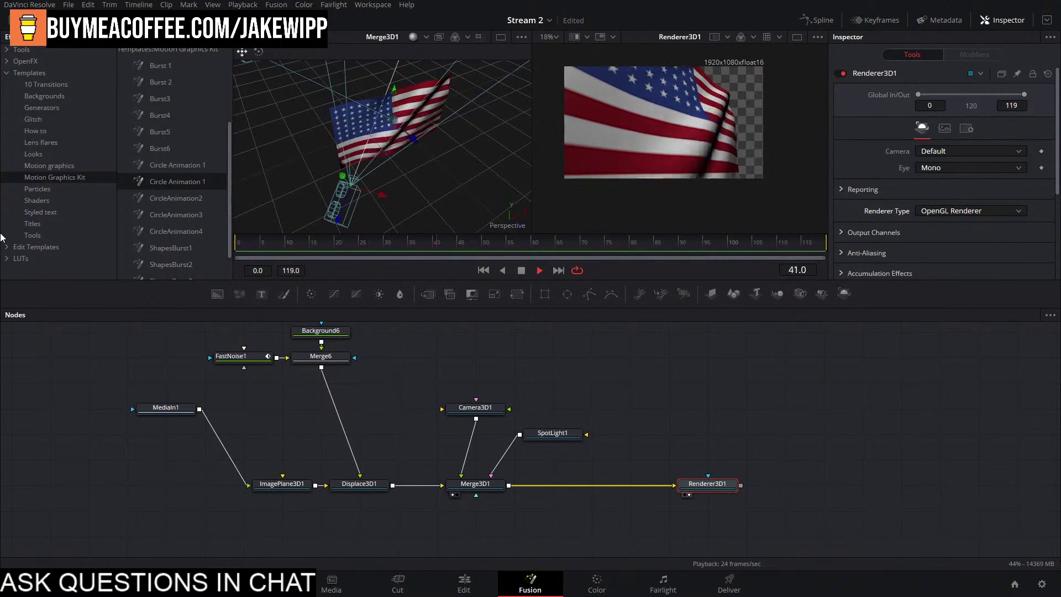
{"action": "key", "text": "space"}
{"action": "left_click", "coordinate": [768, 379]}
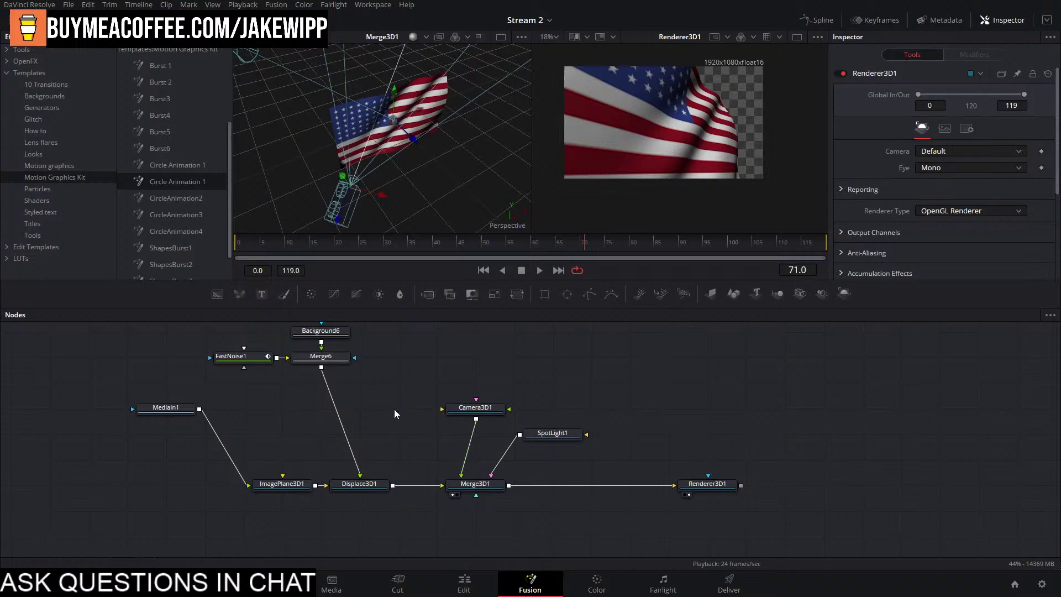
Move MediaIn1 away from ImagePlane3D1 and insert a Ward material node between them.
{"action": "scroll", "coordinate": [395, 414], "scroll_direction": "left", "scroll_amount": 5}
{"action": "left_click_drag", "start_coordinate": [533, 374], "coordinate": [344, 462]}
{"action": "key", "text": "shift+space"}
{"action": "type", "text": "trans"}
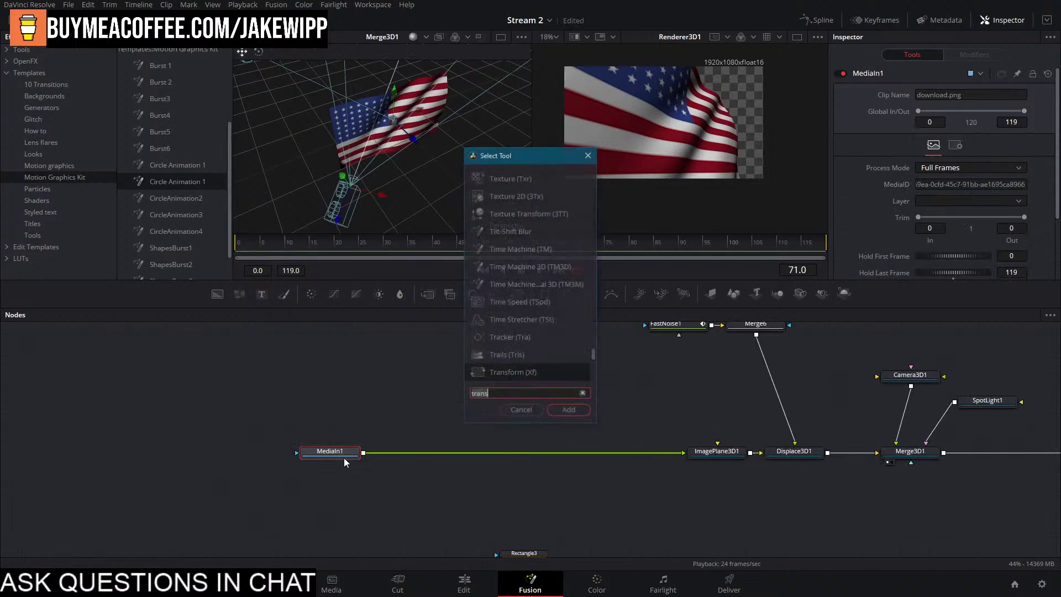
{"action": "key", "text": "BackSpace"}
{"action": "key", "text": "BackSpace"}
{"action": "key", "text": "BackSpace"}
{"action": "key", "text": "BackSpace"}
{"action": "key", "text": "BackSpace"}
{"action": "type", "text": "ward"}
{"action": "key", "text": "Return"}
{"action": "left_click_drag", "start_coordinate": [414, 447], "coordinate": [490, 449]}
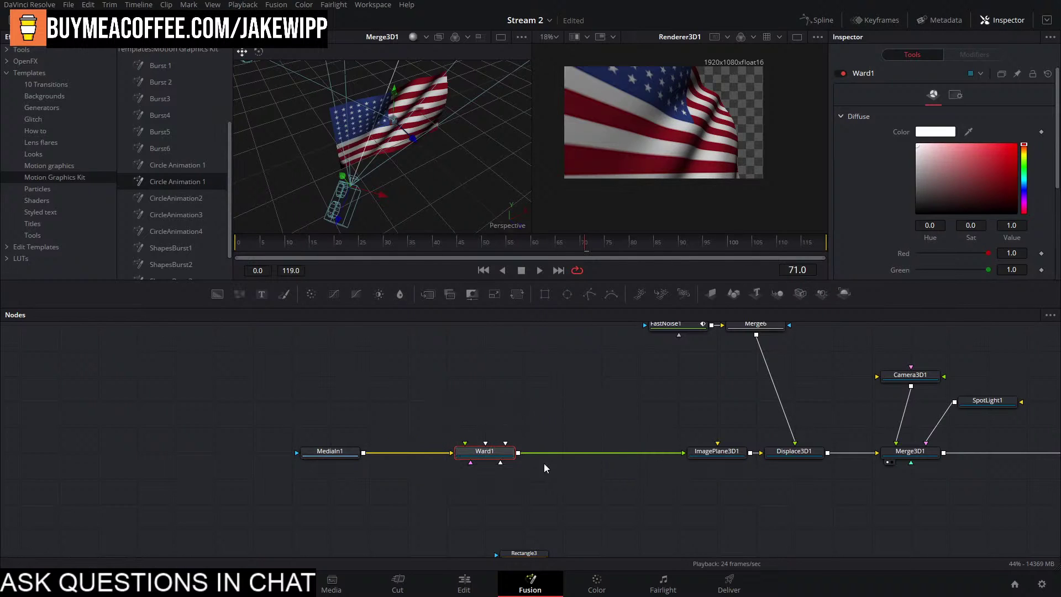
Insert a Reflect material node between Ward1 and ImagePlane3D1.
{"action": "key", "text": "shift+space"}
{"action": "type", "text": "refle"}
{"action": "key", "text": "Return"}
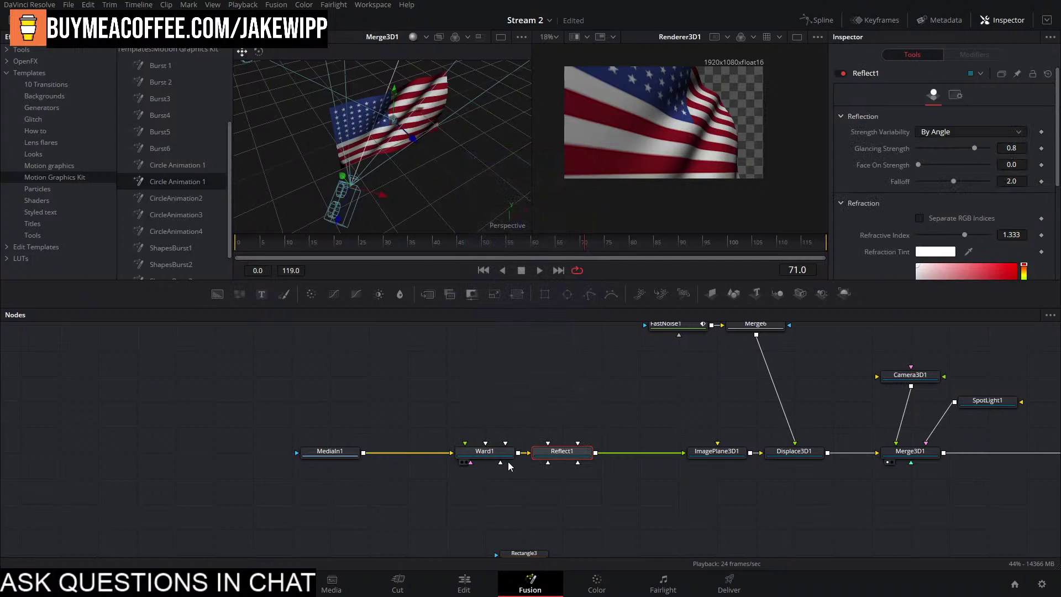
{"action": "mouse_move", "coordinate": [573, 451]}
{"action": "left_mouse_down"}
{"action": "mouse_move", "coordinate": [577, 425]}
{"action": "mouse_move", "coordinate": [576, 451]}
{"action": "left_mouse_up"}
Switch to File Explorer and move its window clear of the node graph.
{"action": "key", "text": "alt+Tab"}
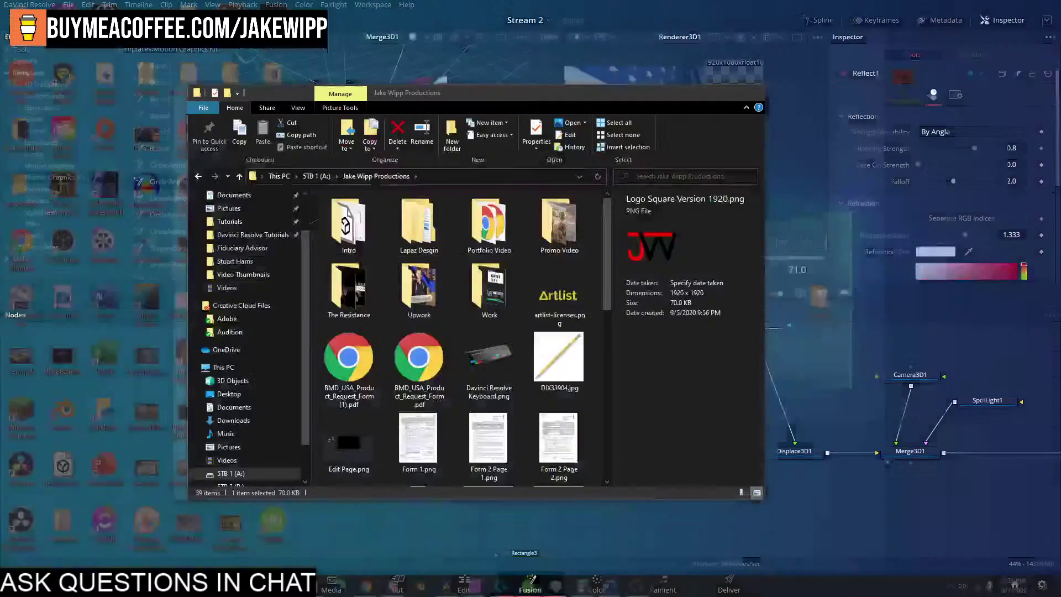
{"action": "left_click", "coordinate": [227, 435]}
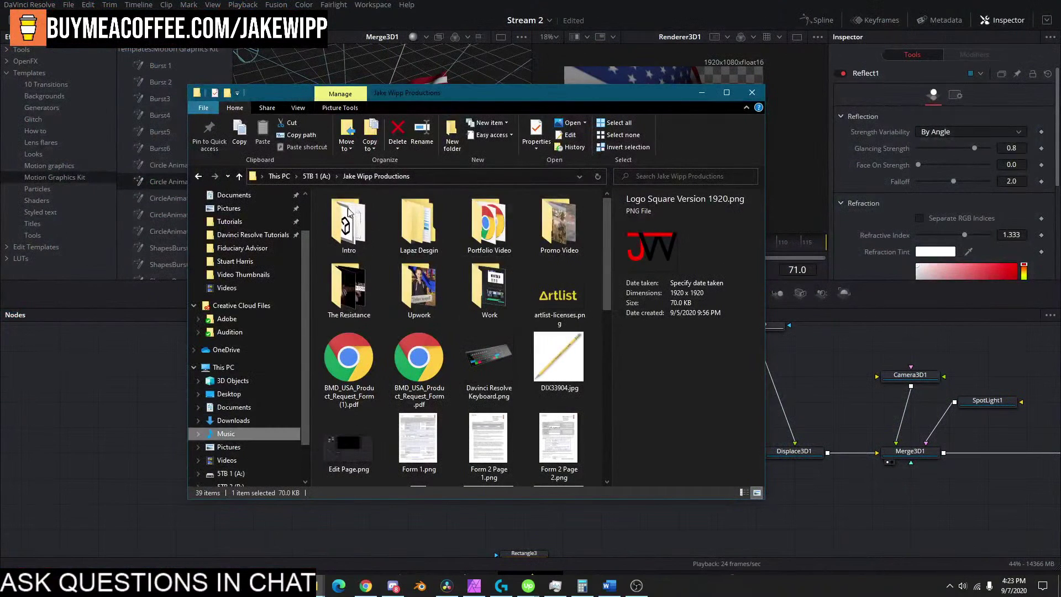
{"action": "left_click_drag", "start_coordinate": [443, 99], "coordinate": [1060, 83]}
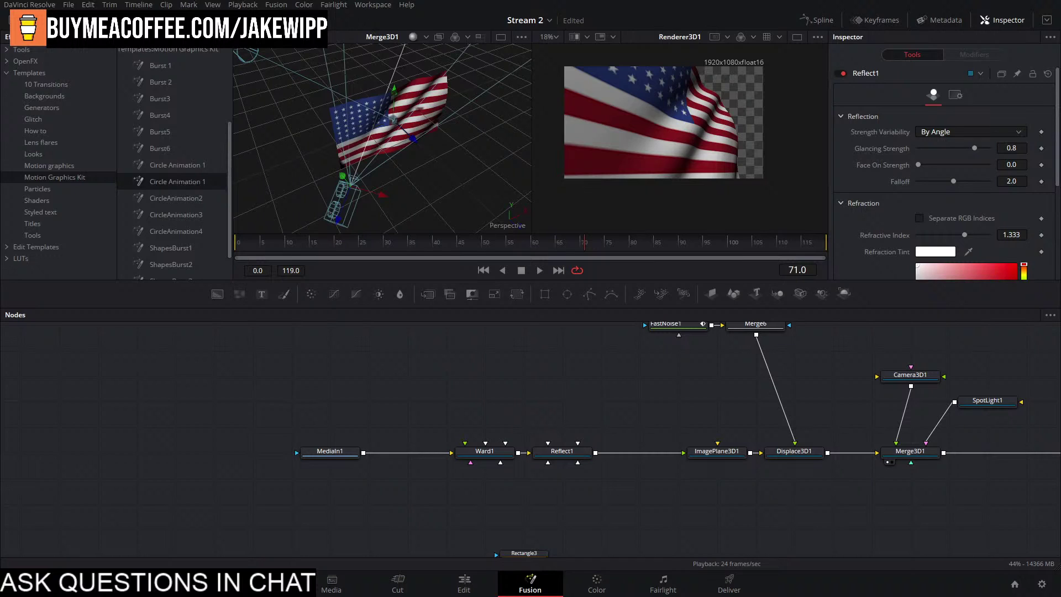
Import Basic_2K_08.jpg as a media node, connect it to Reflect1, and play the flag render to check the reflections.
{"action": "left_click_drag", "start_coordinate": [888, 286], "coordinate": [461, 354]}
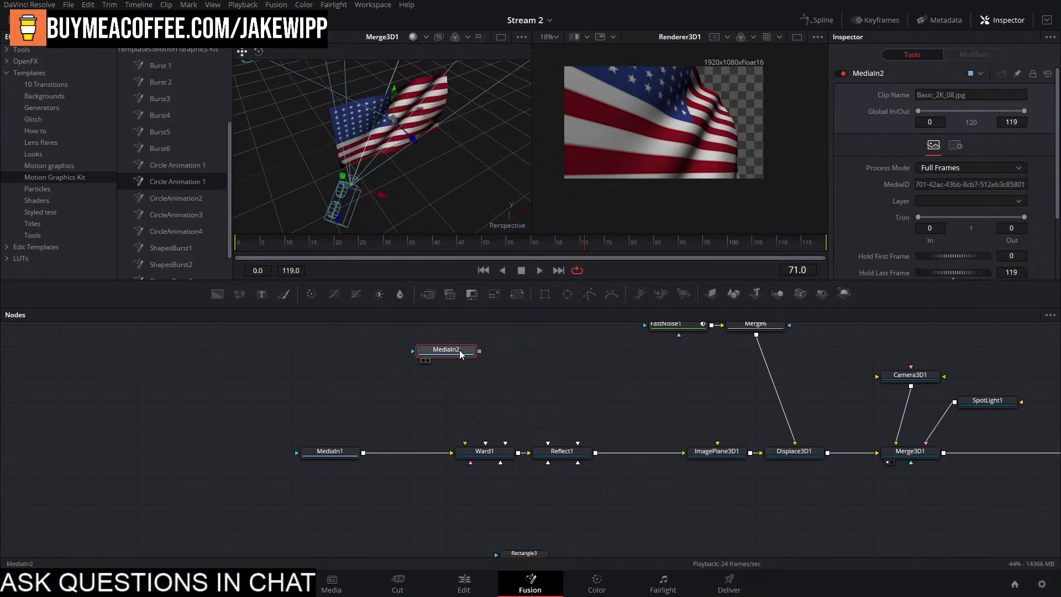
{"action": "key", "text": "1"}
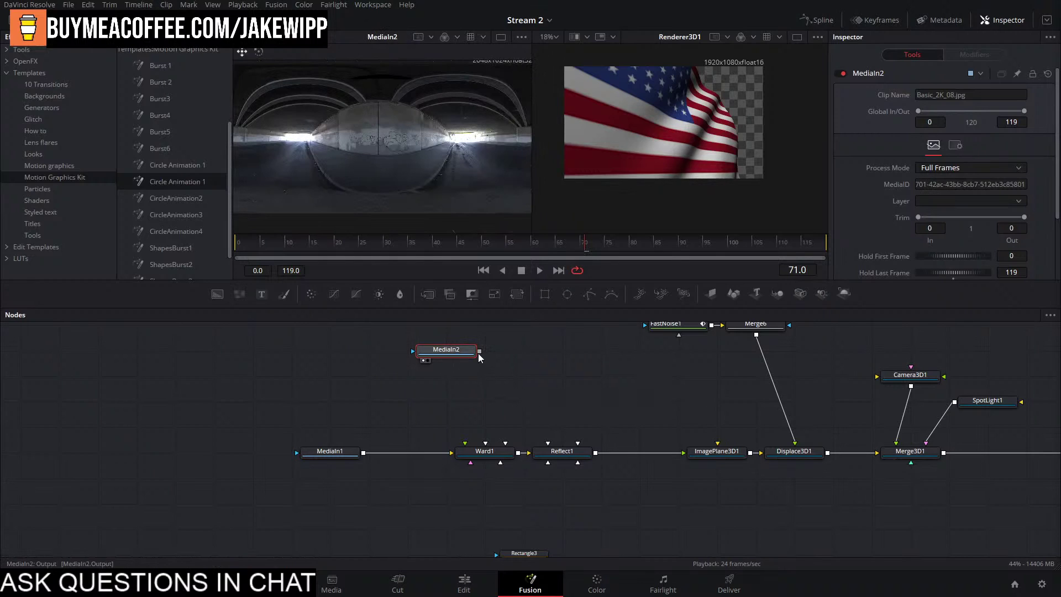
{"action": "left_click_drag", "start_coordinate": [479, 351], "coordinate": [560, 457]}
{"action": "left_click", "coordinate": [589, 469]}
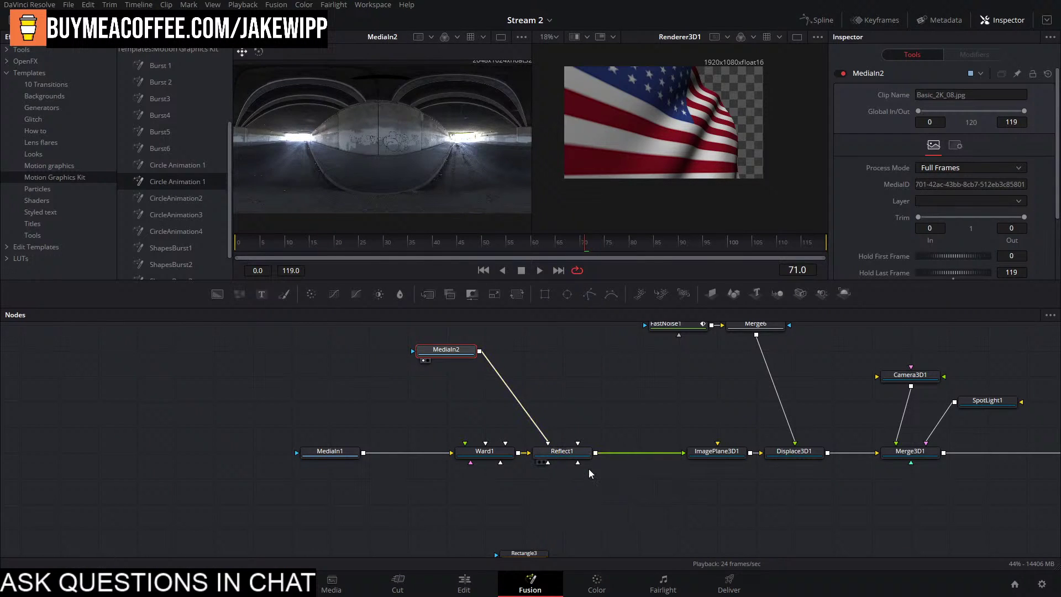
{"action": "left_click", "coordinate": [562, 451]}
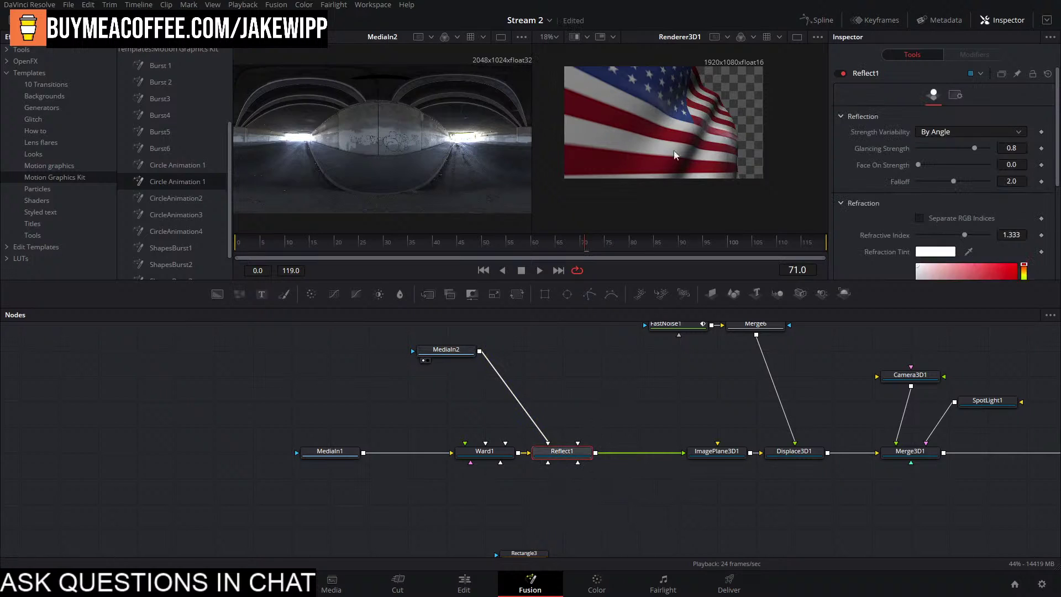
{"action": "scroll", "coordinate": [679, 78], "scroll_direction": "up", "scroll_amount": 3}
{"action": "key", "text": "space"}
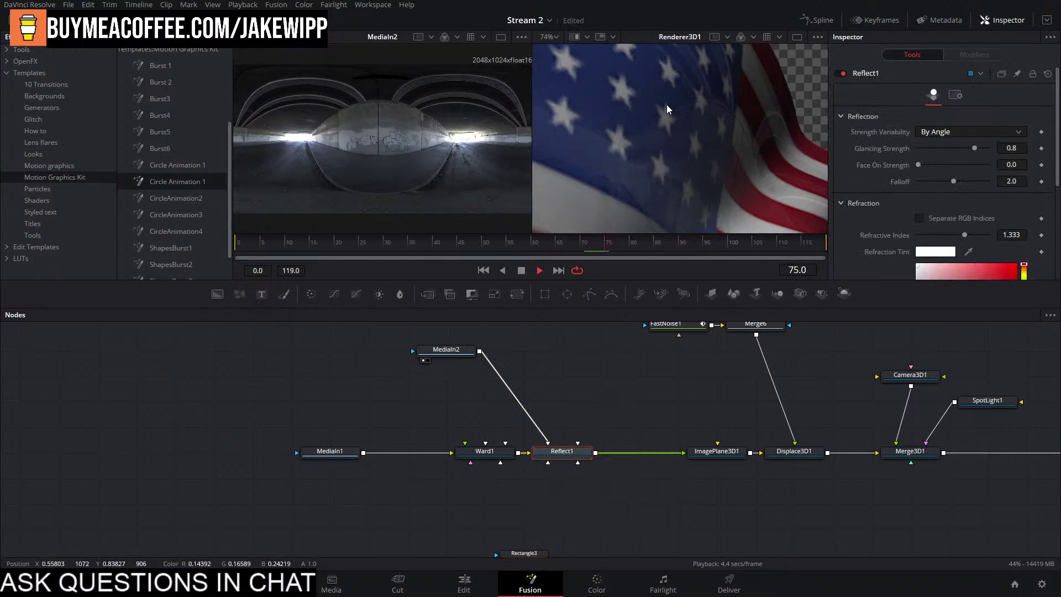
{"action": "key", "text": "space"}
Insert a Sphere Map node between MediaIn2 and Reflect1 and play the flag render.
{"action": "left_click", "coordinate": [452, 356]}
{"action": "key", "text": "shift+space"}
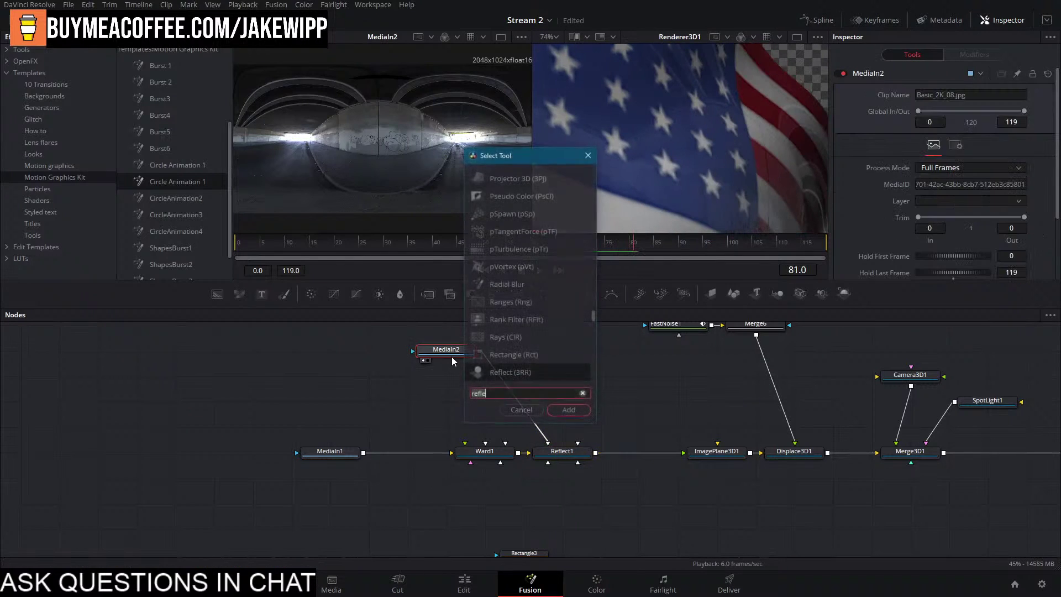
{"action": "type", "text": "spher"}
{"action": "key", "text": "Return"}
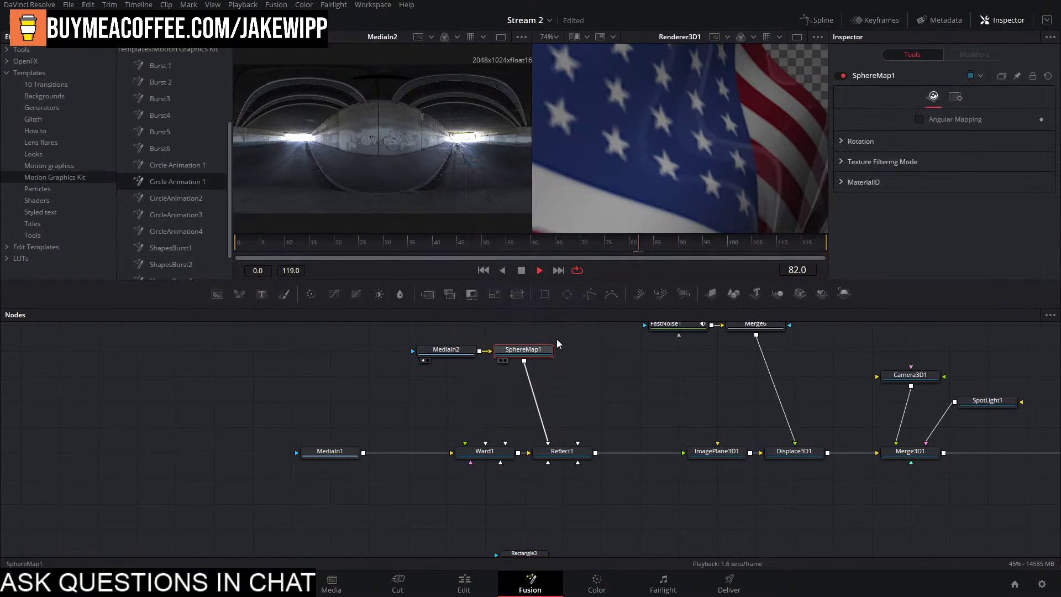
{"action": "scroll", "coordinate": [735, 158], "scroll_direction": "down", "scroll_amount": 4}
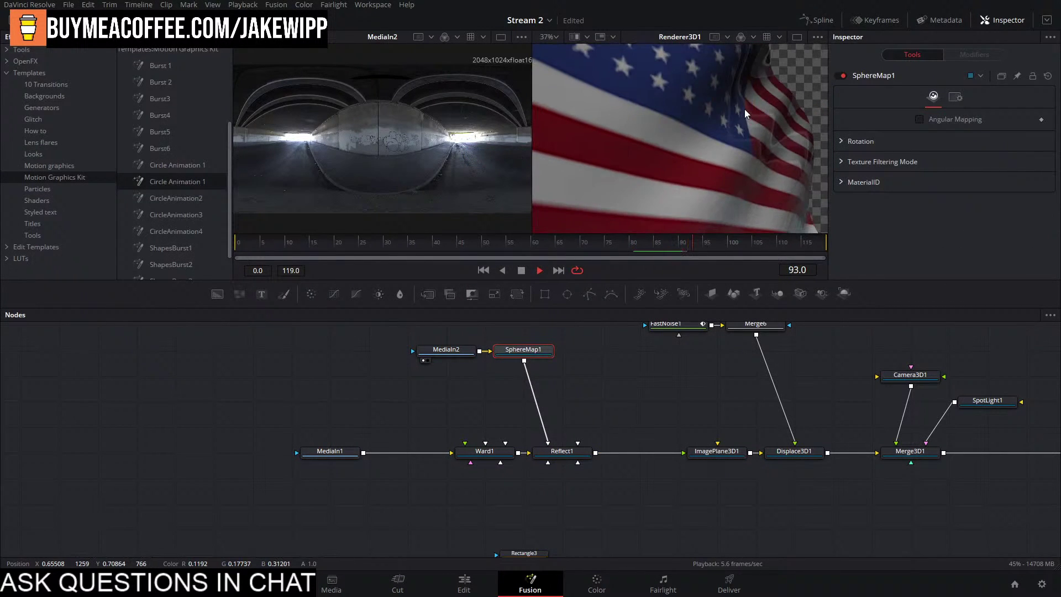
{"action": "scroll", "coordinate": [745, 113], "scroll_direction": "down", "scroll_amount": 1}
{"action": "key", "text": "space"}
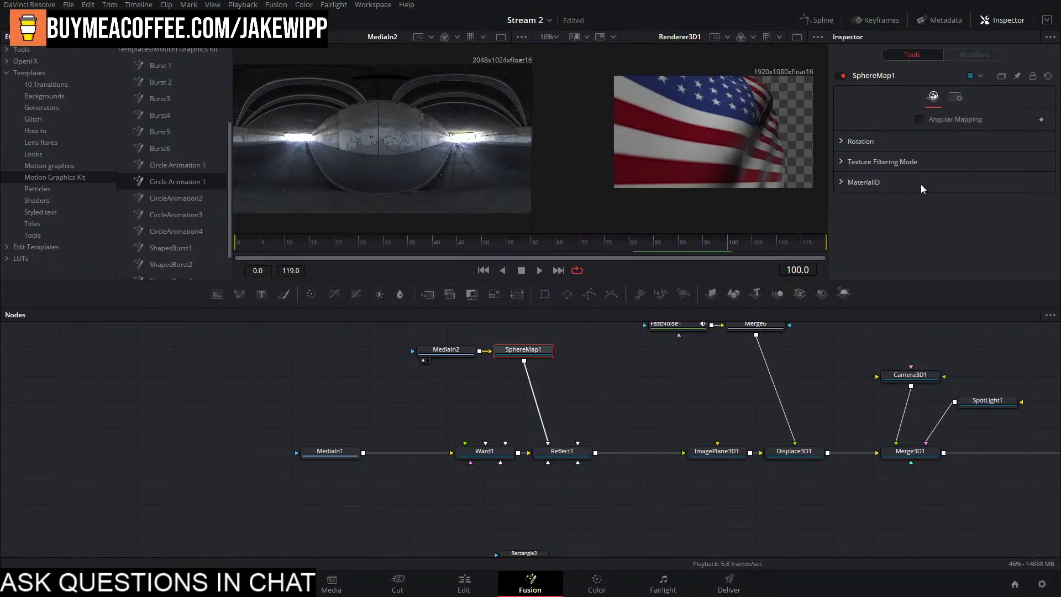
Lower Reflect1's Glancing Strength to about 0.157 and play the flag render.
{"action": "left_click", "coordinate": [562, 452]}
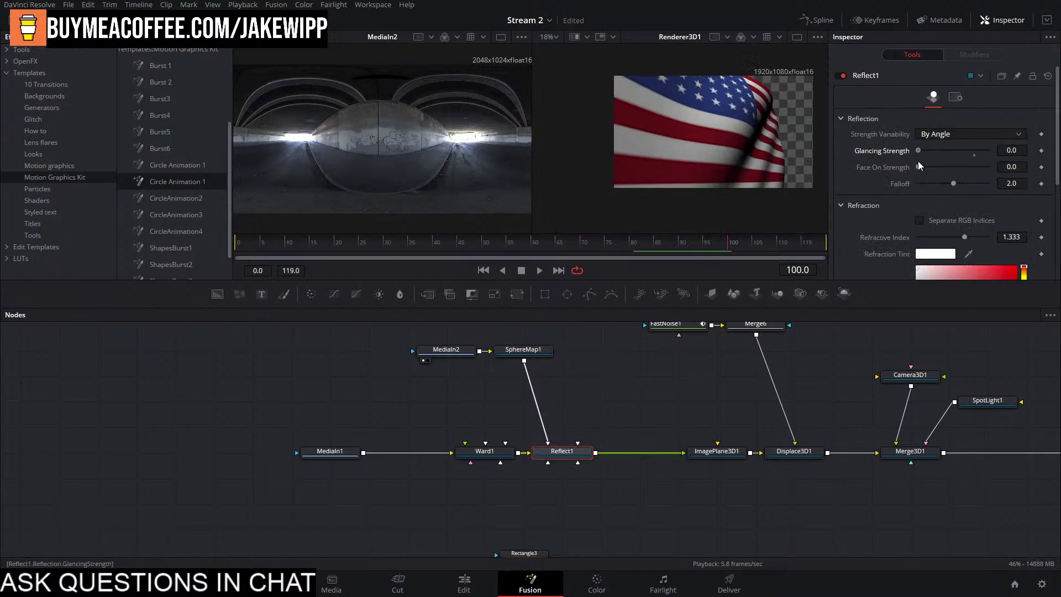
{"action": "left_click_drag", "start_coordinate": [928, 150], "coordinate": [930, 150]}
{"action": "key", "text": "space"}
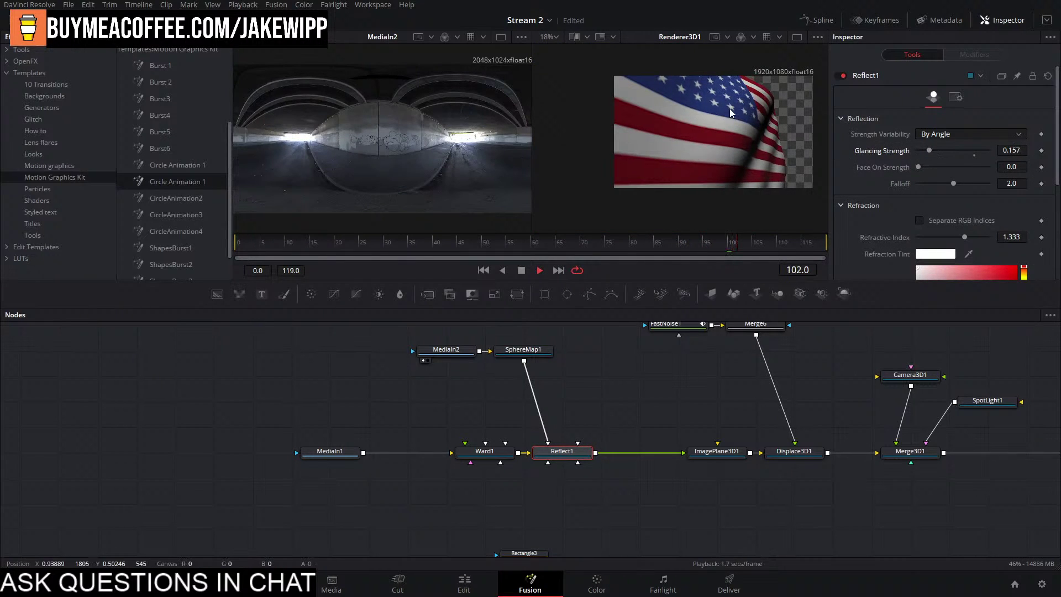
{"action": "scroll", "coordinate": [739, 107], "scroll_direction": "up", "scroll_amount": 3}
{"action": "scroll", "coordinate": [738, 107], "scroll_direction": "down", "scroll_amount": 2}
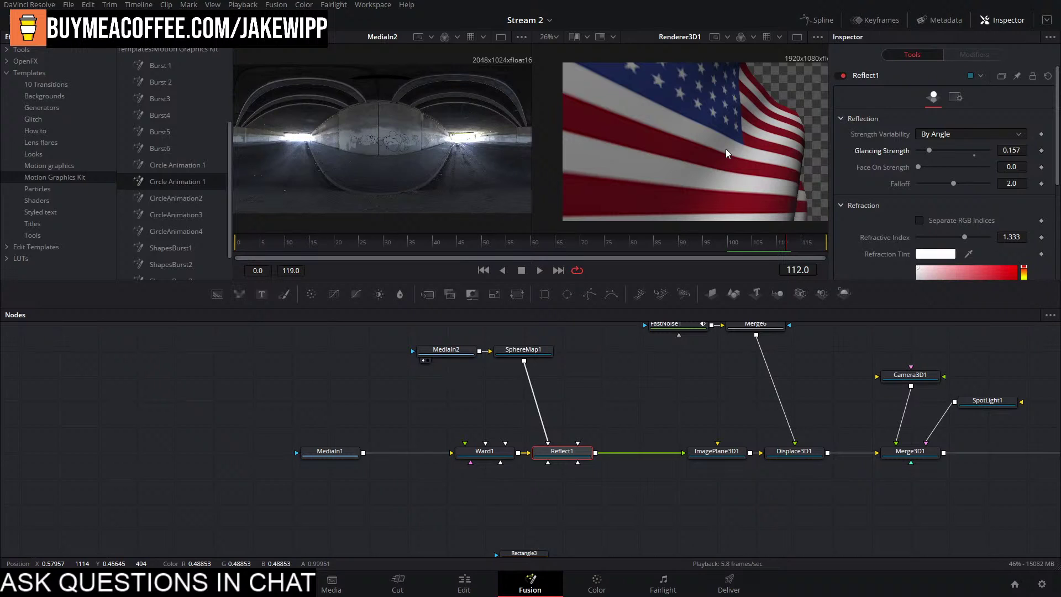
Review the flag's node chain from the media inputs to Renderer3D1 and play the rendered animation.
{"action": "left_click_drag", "start_coordinate": [855, 392], "coordinate": [831, 430]}
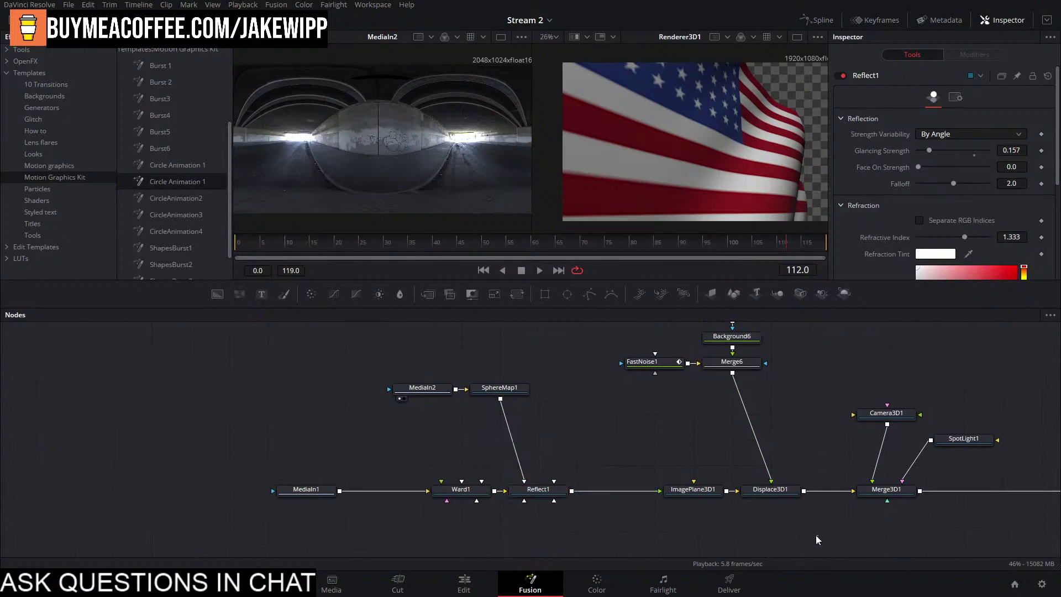
{"action": "left_click_drag", "start_coordinate": [814, 534], "coordinate": [594, 220]}
{"action": "left_click_drag", "start_coordinate": [657, 393], "coordinate": [669, 339]}
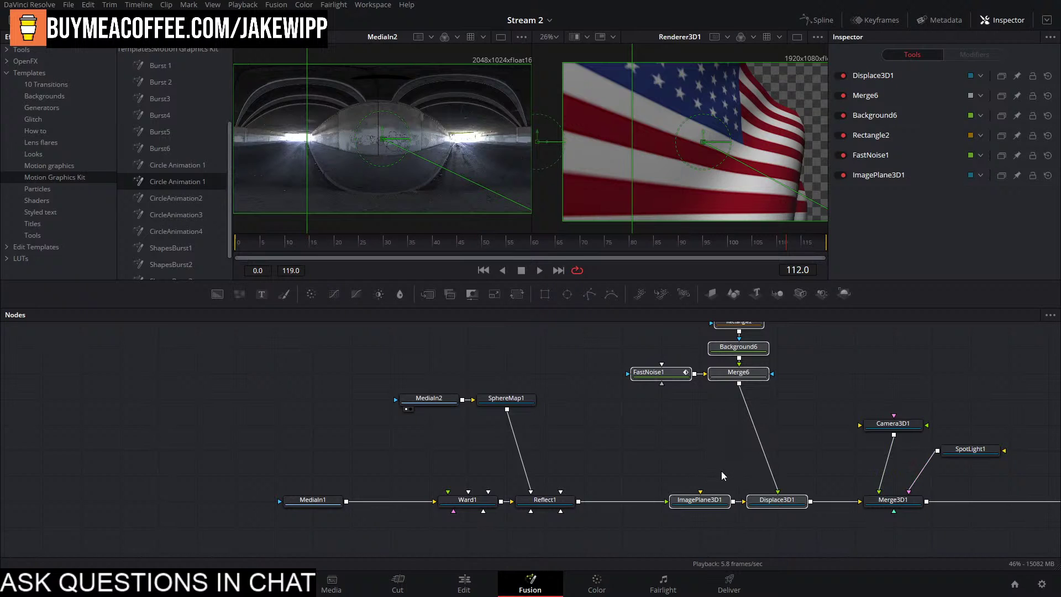
{"action": "left_click_drag", "start_coordinate": [263, 366], "coordinate": [300, 430]}
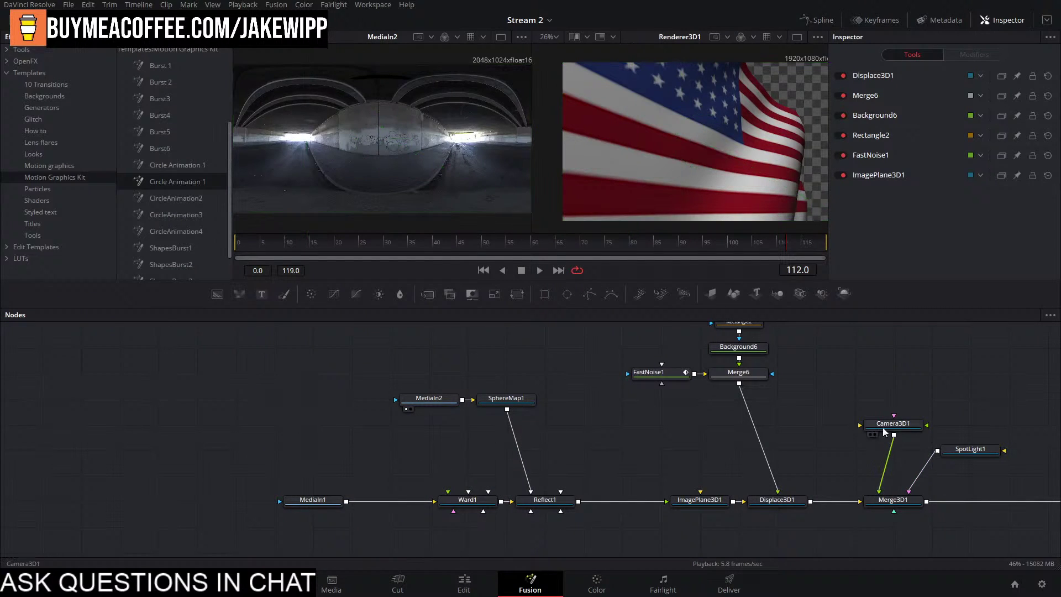
{"action": "left_click_drag", "start_coordinate": [963, 475], "coordinate": [695, 430]}
{"action": "left_click", "coordinate": [861, 462]}
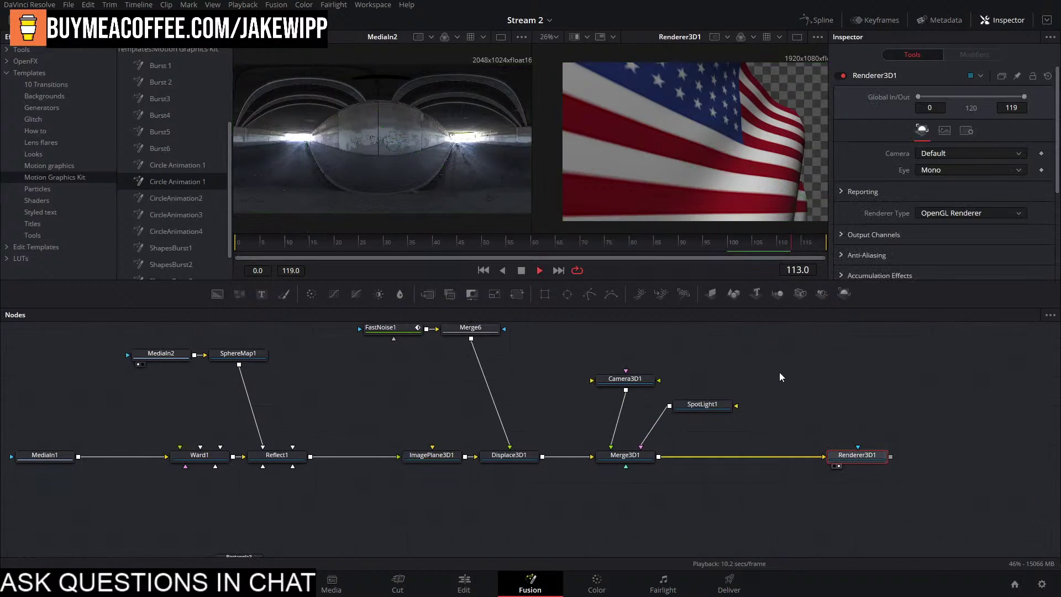
{"action": "key", "text": "space"}
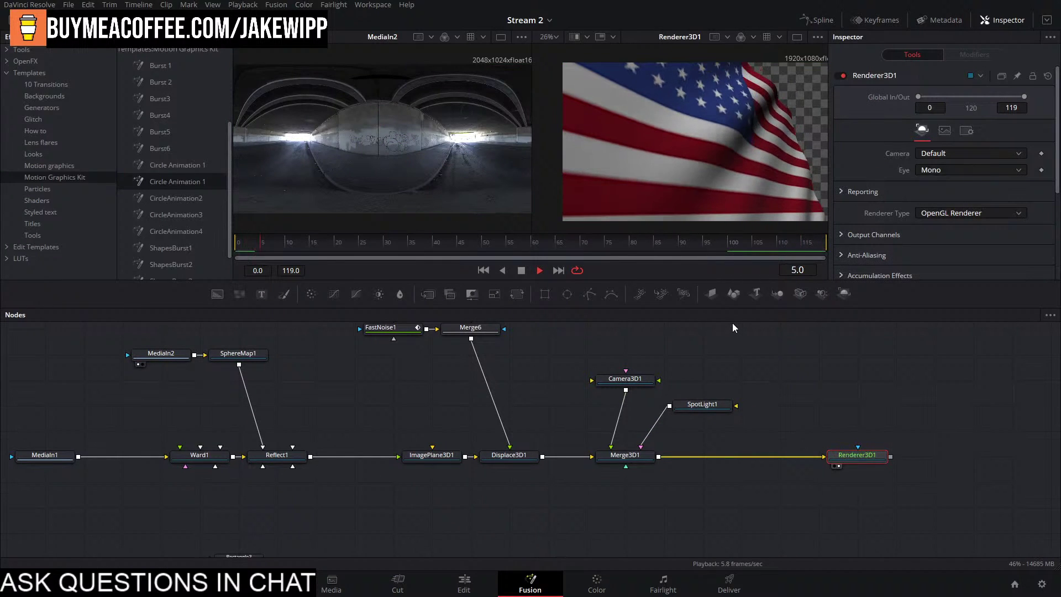
{"action": "key", "text": "space"}
Display Merge3D1 in the other viewer and move SpotLight1 to about X -0.653, Y 0.763, Z 0.522.
{"action": "left_click", "coordinate": [691, 405]}
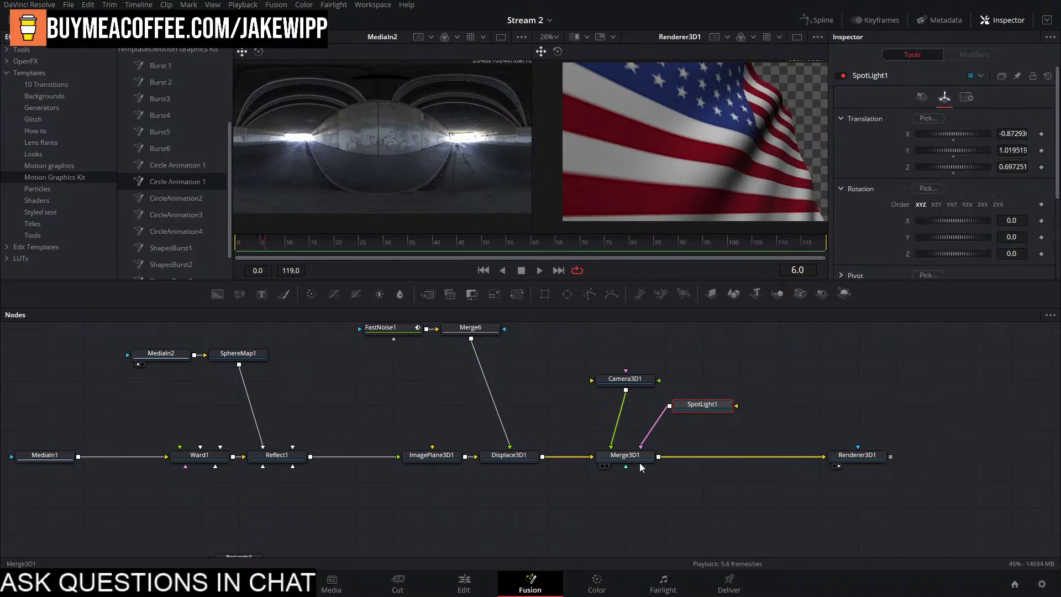
{"action": "left_click_drag", "start_coordinate": [636, 456], "coordinate": [374, 129]}
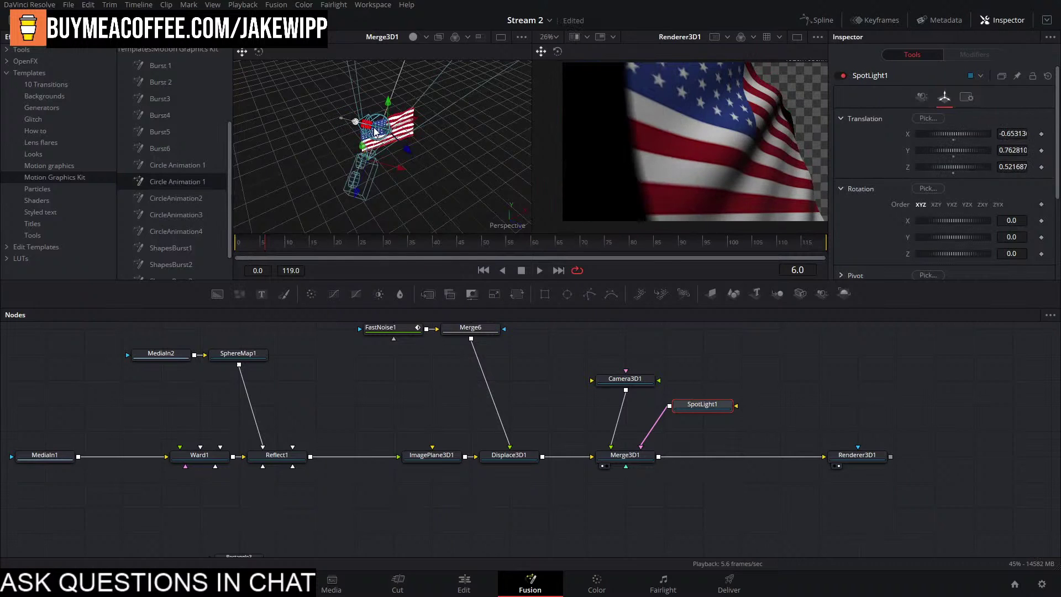
{"action": "key", "text": "space"}
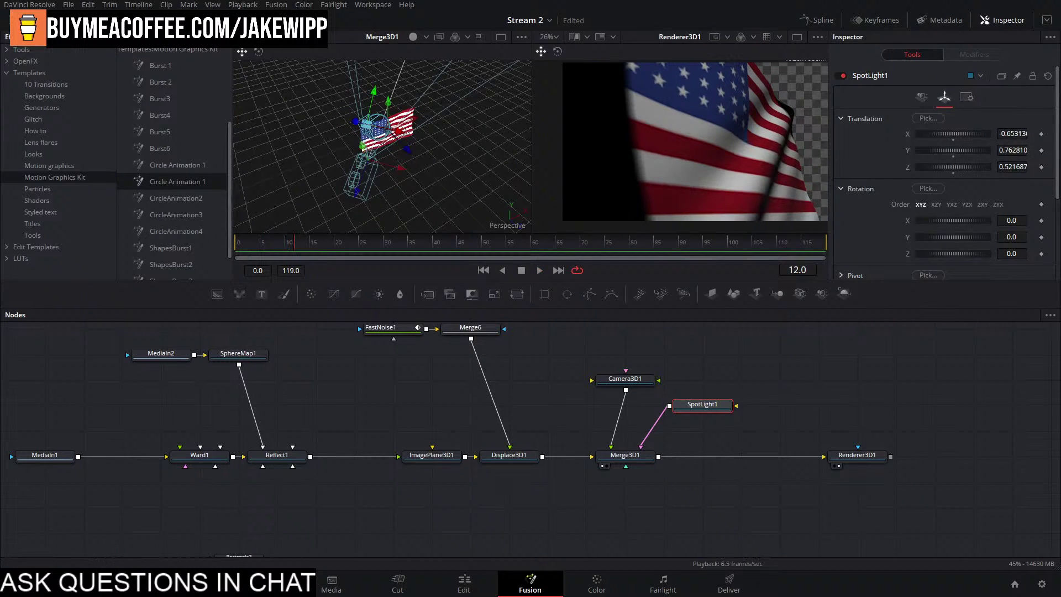
Soften SpotLight1's edge by setting its Penumbra Angle to about 11.02.
{"action": "left_click", "coordinate": [922, 97]}
{"action": "scroll", "coordinate": [965, 272], "scroll_direction": "down", "scroll_amount": 3}
{"action": "scroll", "coordinate": [954, 243], "scroll_direction": "down", "scroll_amount": 3}
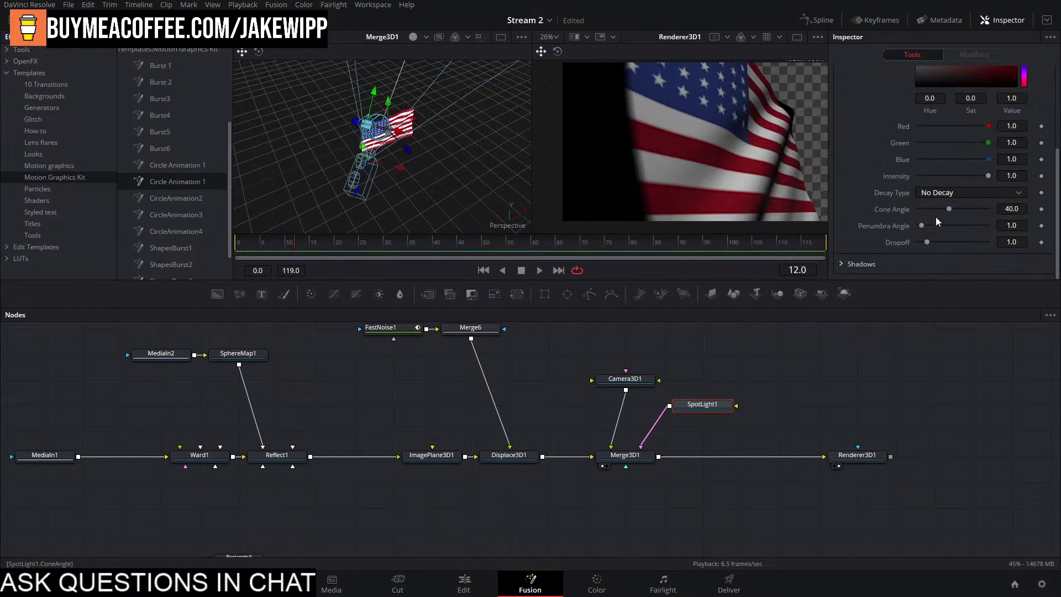
{"action": "left_click_drag", "start_coordinate": [923, 226], "coordinate": [955, 229]}
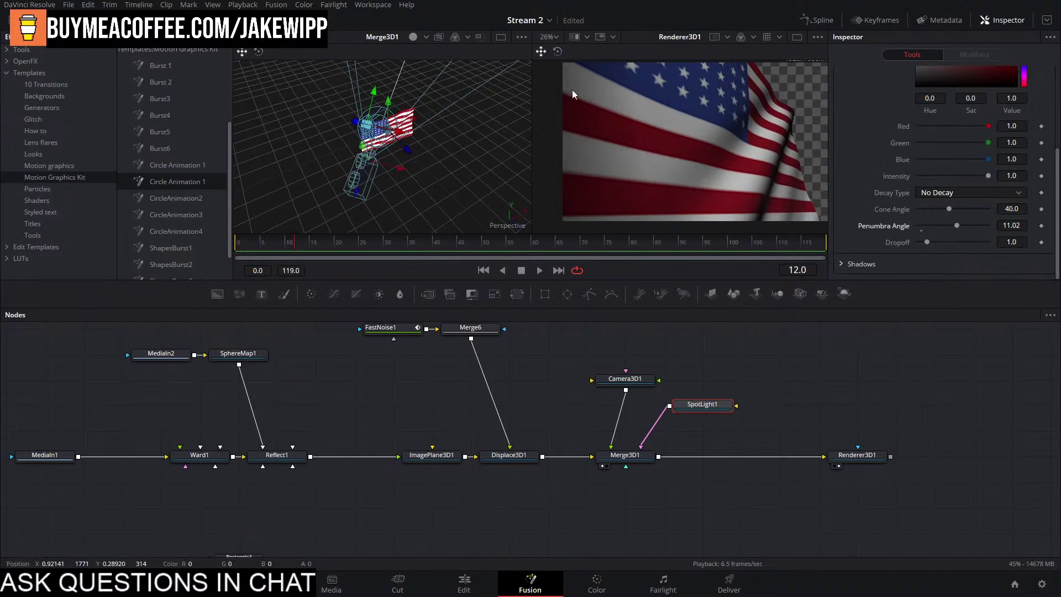
Shift SpotLight1 slightly in the 3D scene, check the flag in playback, and save the project.
{"action": "left_click_drag", "start_coordinate": [372, 125], "coordinate": [352, 110]}
{"action": "key", "text": "space"}
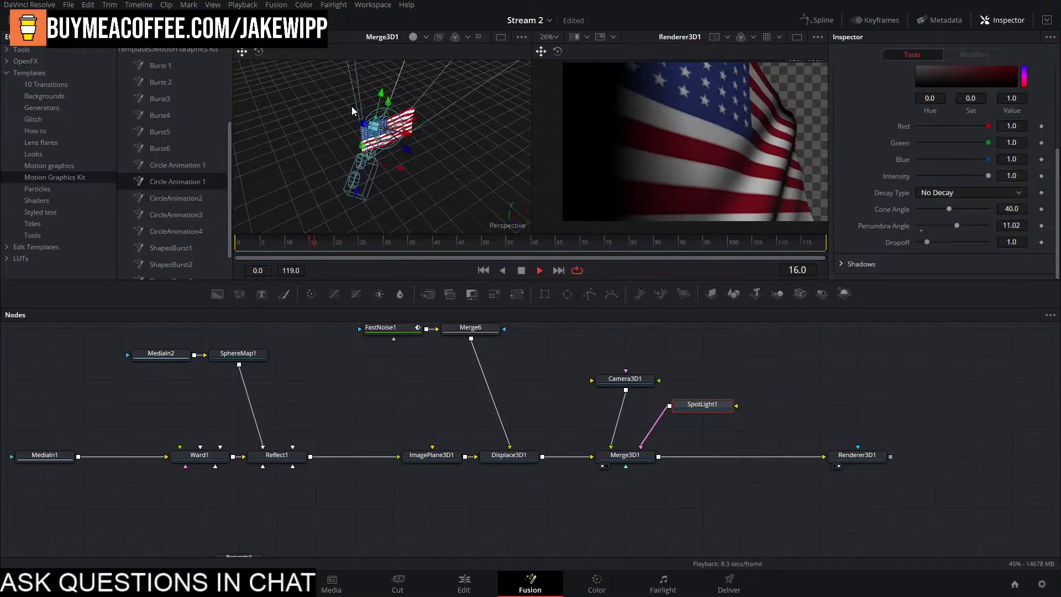
{"action": "key", "text": "space"}
{"action": "key", "text": "ctrl+s"}
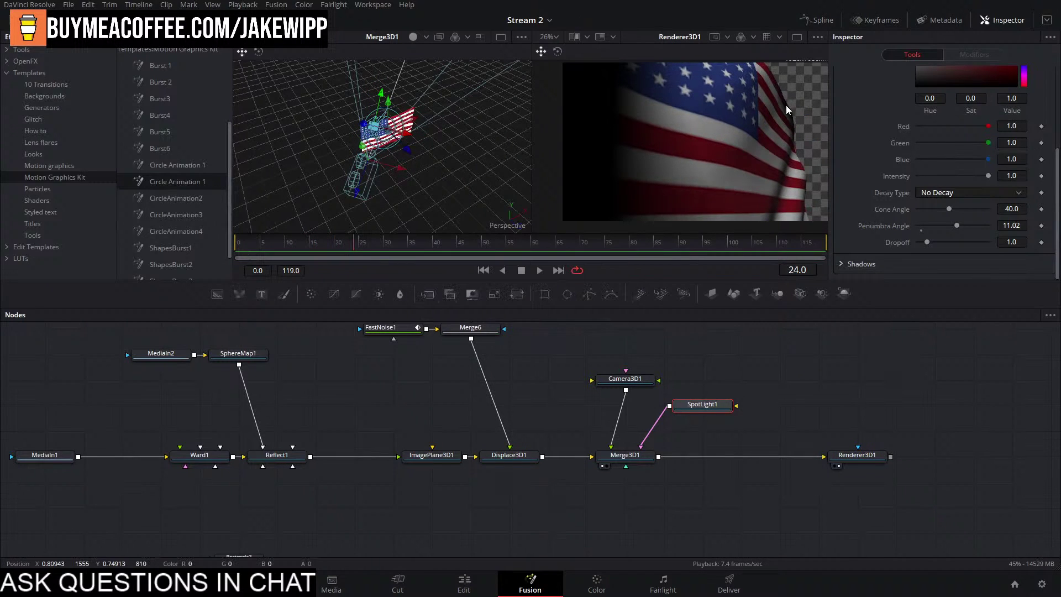
Display MediaOut1_1 in place of Renderer3D1 and play the title animation from the first frame.
{"action": "left_click_drag", "start_coordinate": [760, 455], "coordinate": [685, 230]}
{"action": "left_click_drag", "start_coordinate": [882, 512], "coordinate": [481, 438]}
{"action": "left_click", "coordinate": [770, 414]}
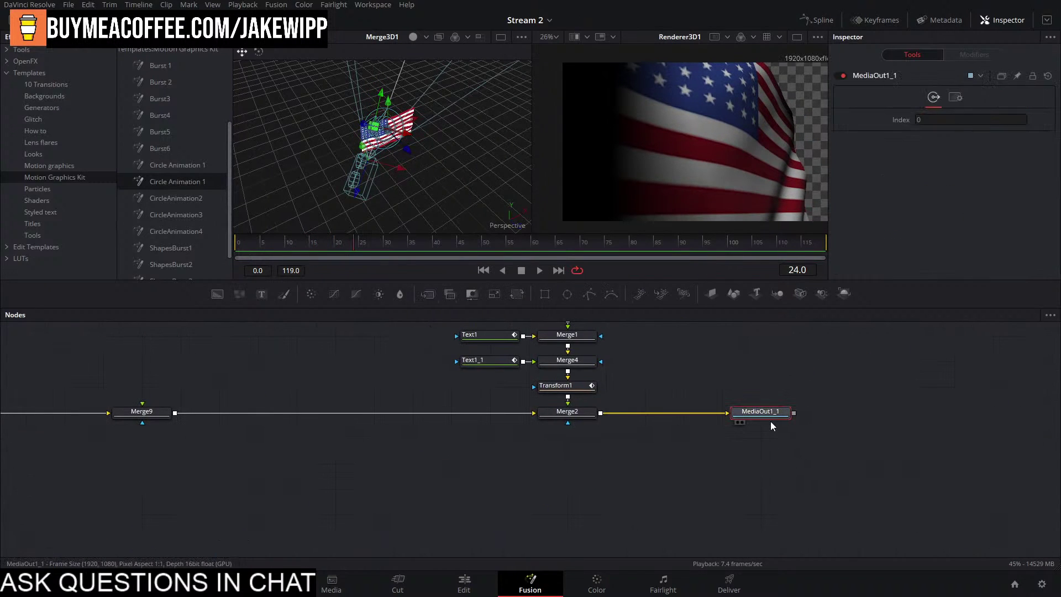
{"action": "key", "text": "2"}
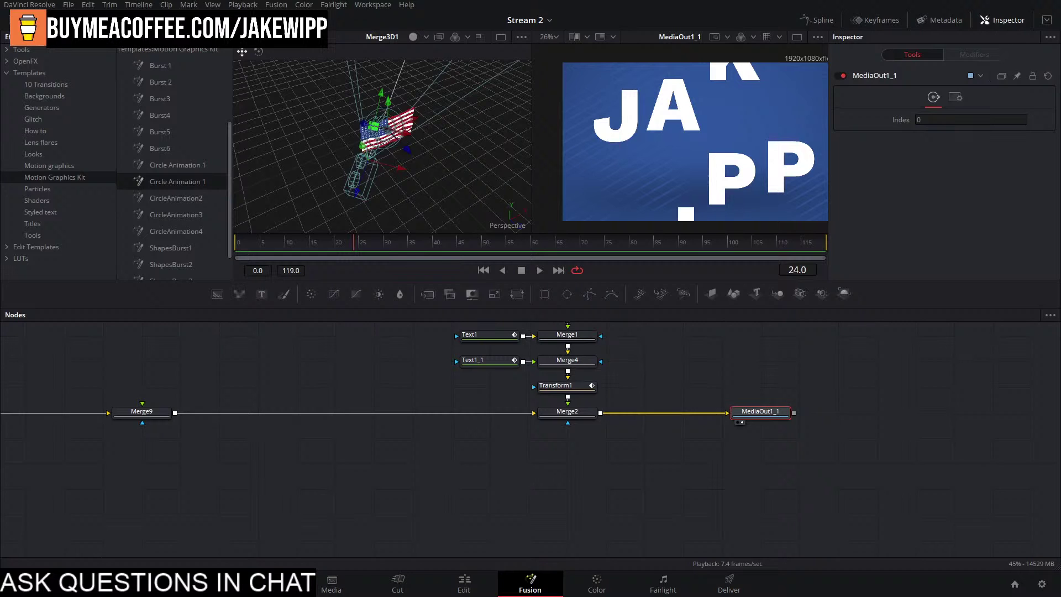
{"action": "left_click_drag", "start_coordinate": [867, 406], "coordinate": [959, 468]}
{"action": "left_click_drag", "start_coordinate": [339, 245], "coordinate": [235, 247]}
{"action": "left_click", "coordinate": [539, 270]}
Clear Merge3D1 from its viewer and park the title animation on frame 70.
{"action": "left_click_drag", "start_coordinate": [464, 325], "coordinate": [553, 506]}
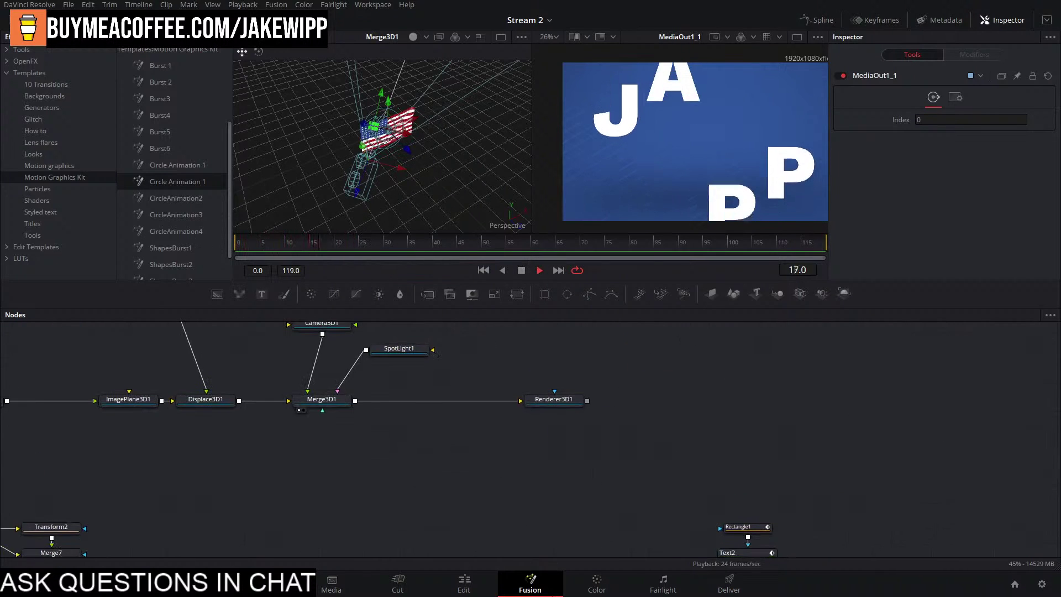
{"action": "left_click", "coordinate": [320, 404]}
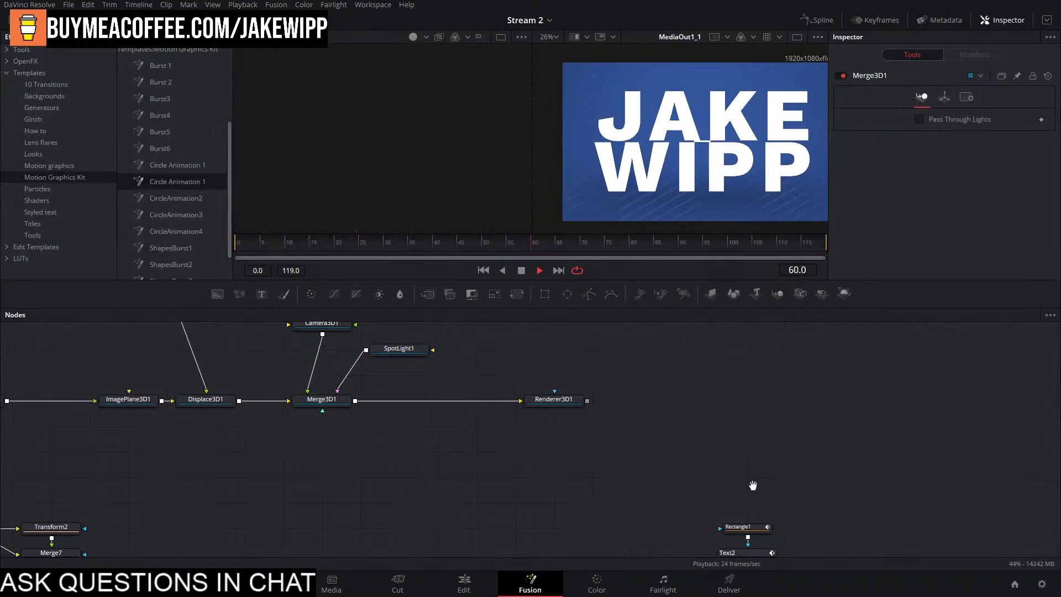
{"action": "left_click_drag", "start_coordinate": [865, 479], "coordinate": [694, 365]}
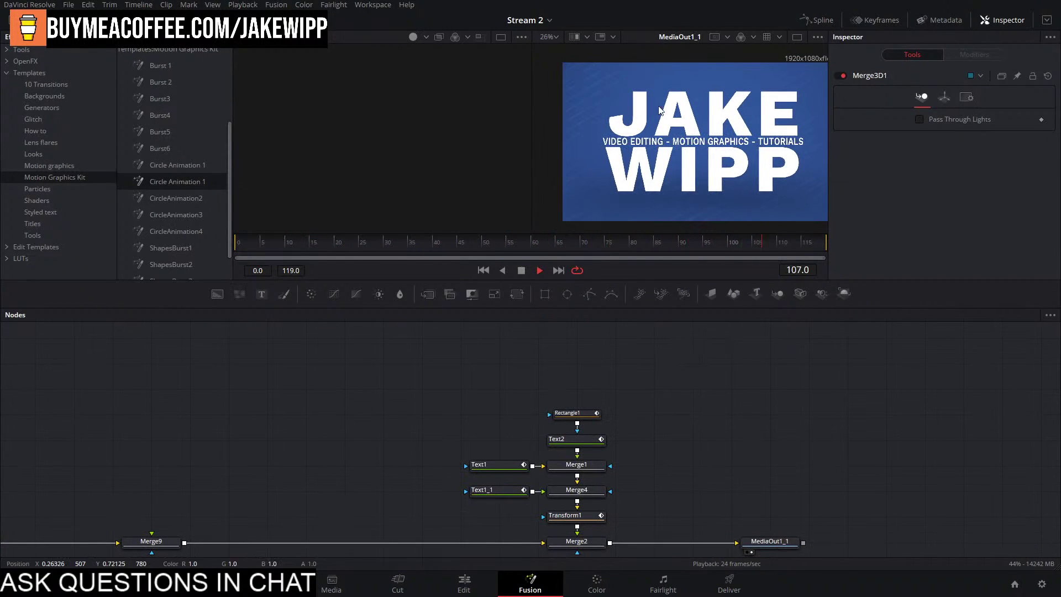
{"action": "scroll", "coordinate": [704, 108], "scroll_direction": "down", "scroll_amount": 2}
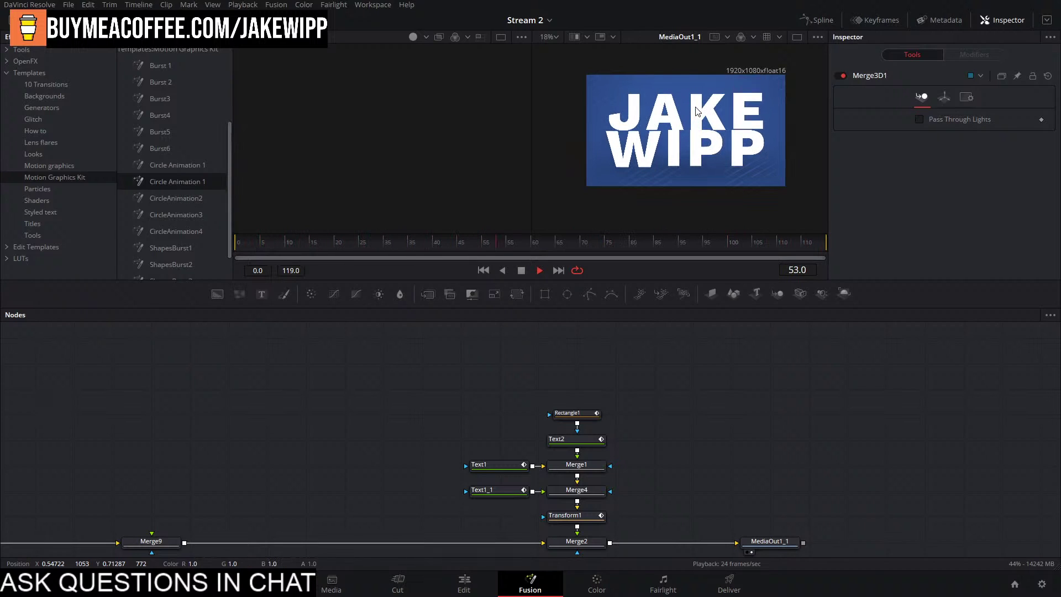
{"action": "key", "text": "space"}
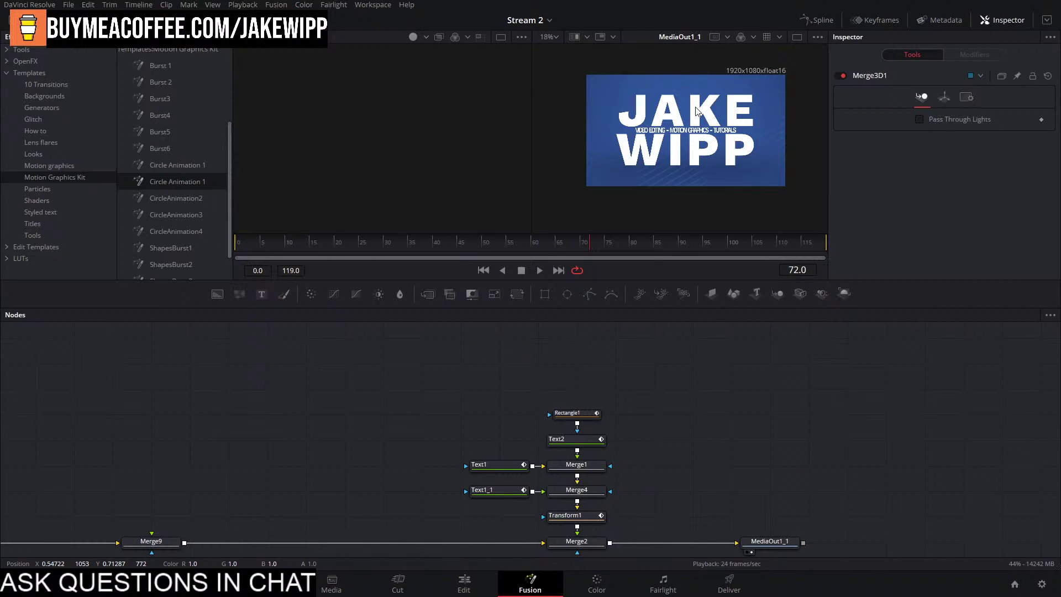
{"action": "left_click_drag", "start_coordinate": [539, 247], "coordinate": [580, 244]}
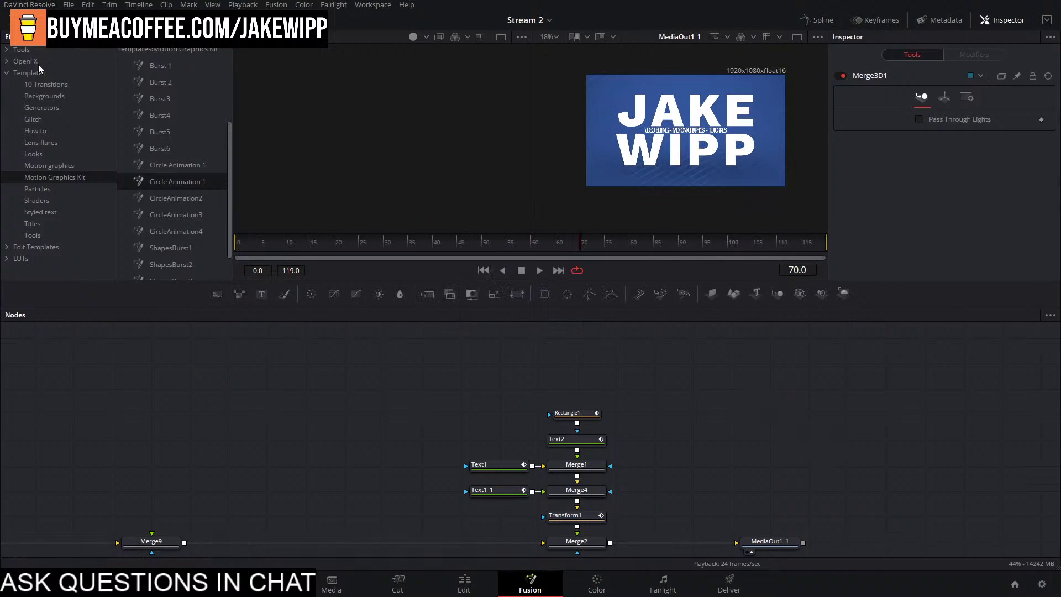
Open the Tutorial Assets power bin in the media pool.
{"action": "left_click", "coordinate": [25, 20]}
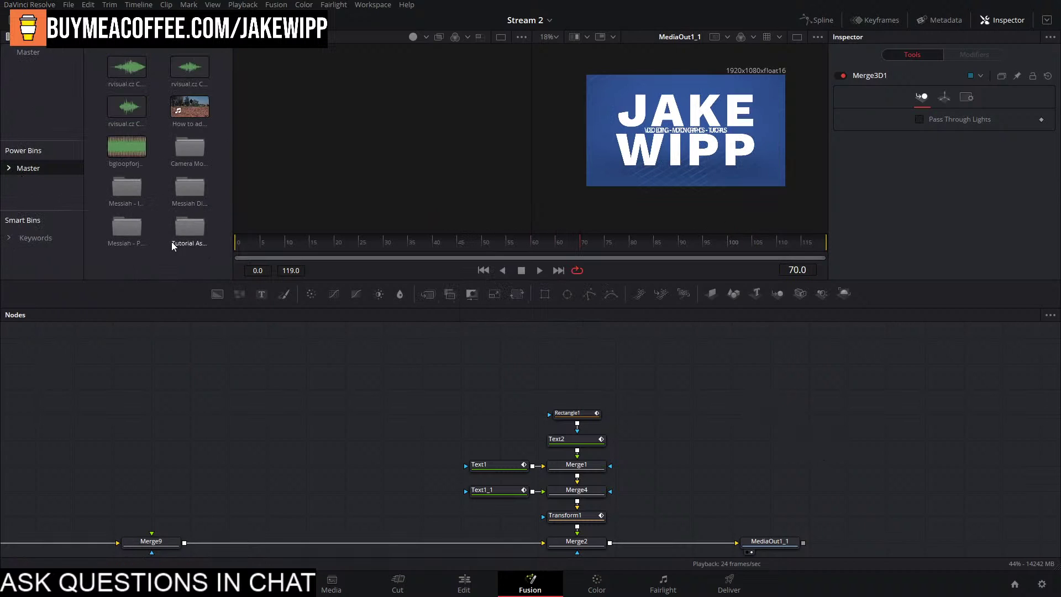
{"action": "double_click", "coordinate": [188, 237]}
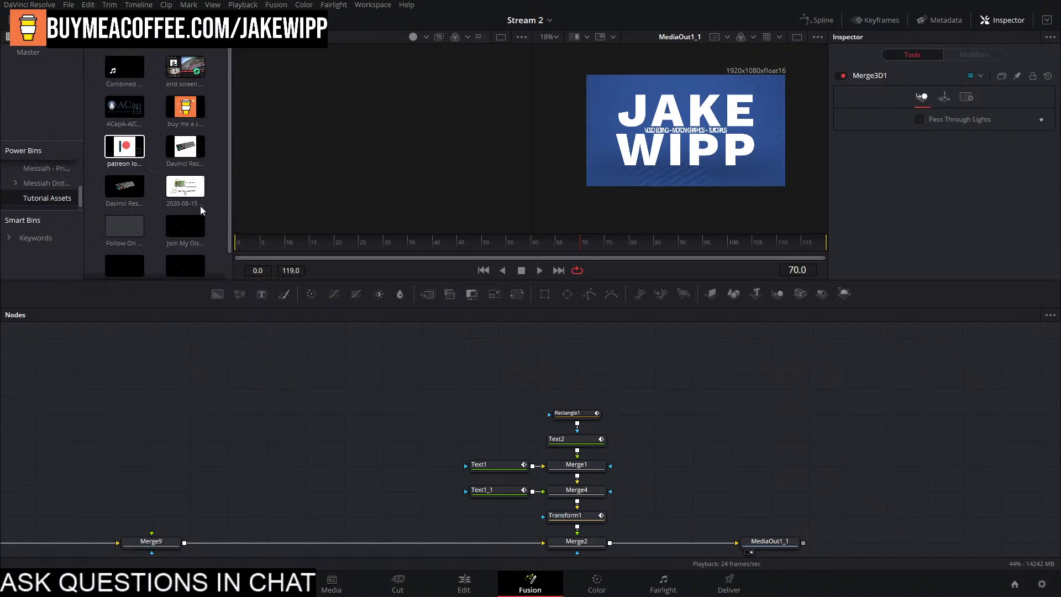